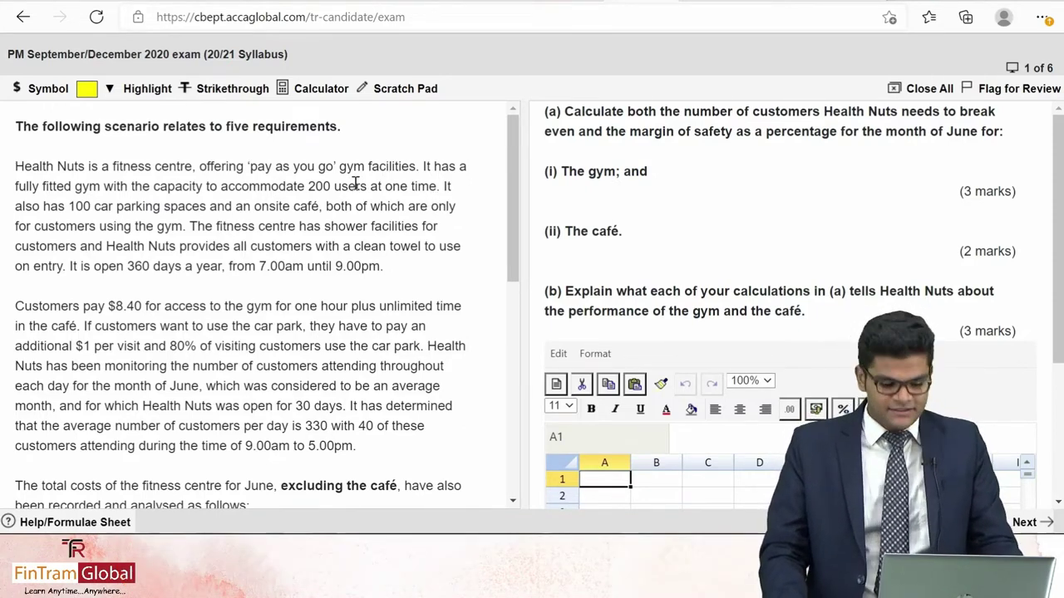
Enlarge the question pane to read requirements (a) and (b), and skim the scenario down to the Crèche proposal
left_click_drag(527, 178, 229, 200)
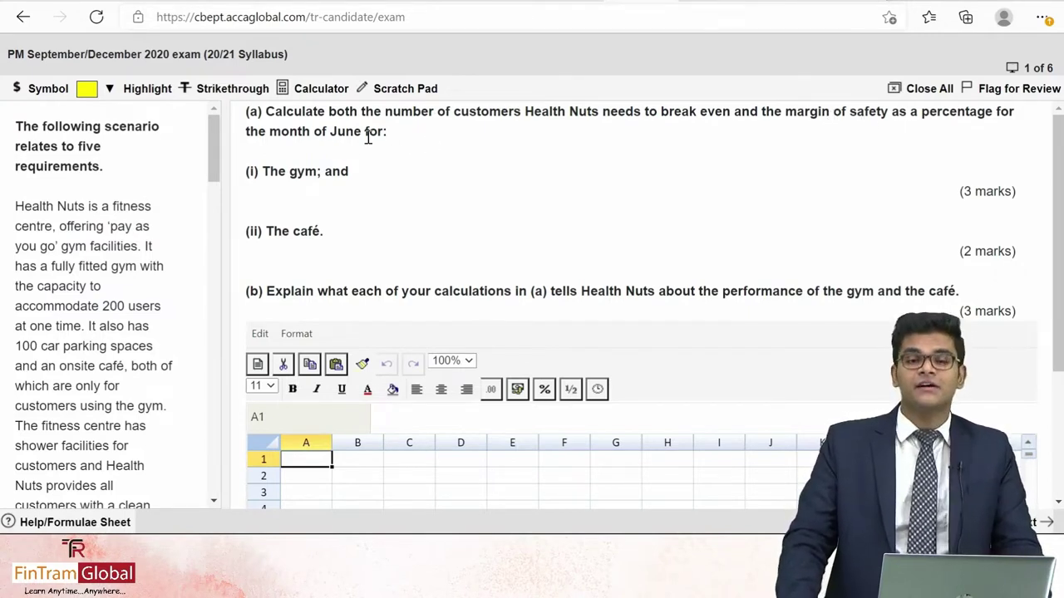
left_click_drag(266, 171, 358, 176)
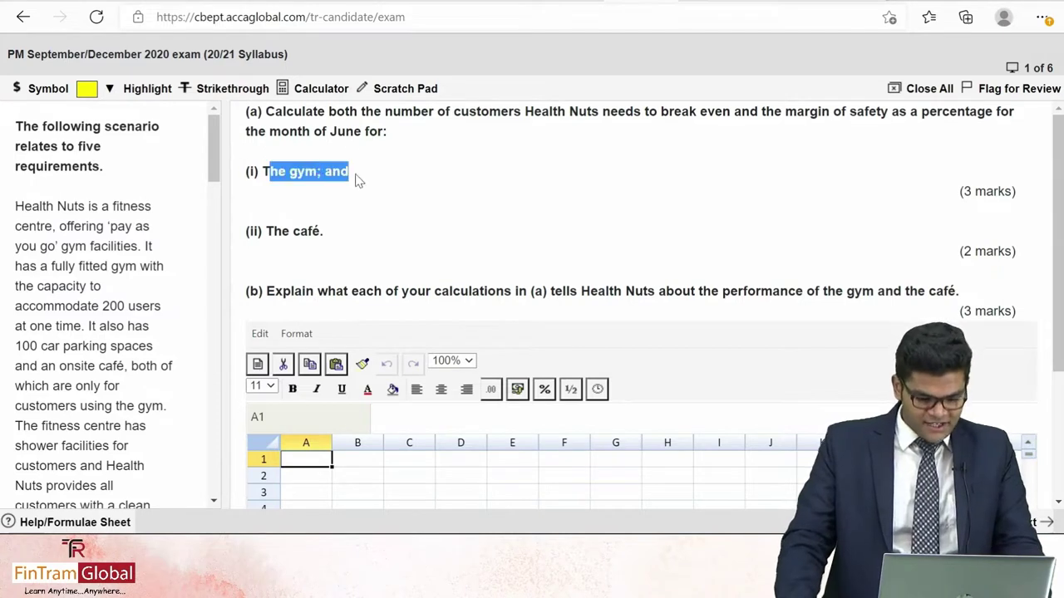
double_click(277, 232)
left_click_drag(304, 236, 325, 233)
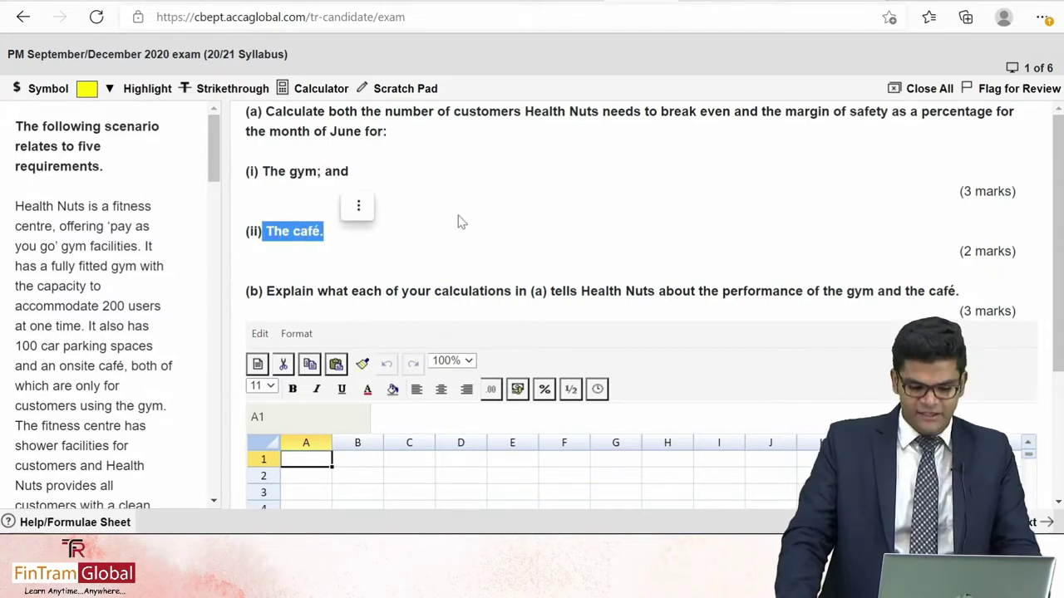
left_click(582, 234)
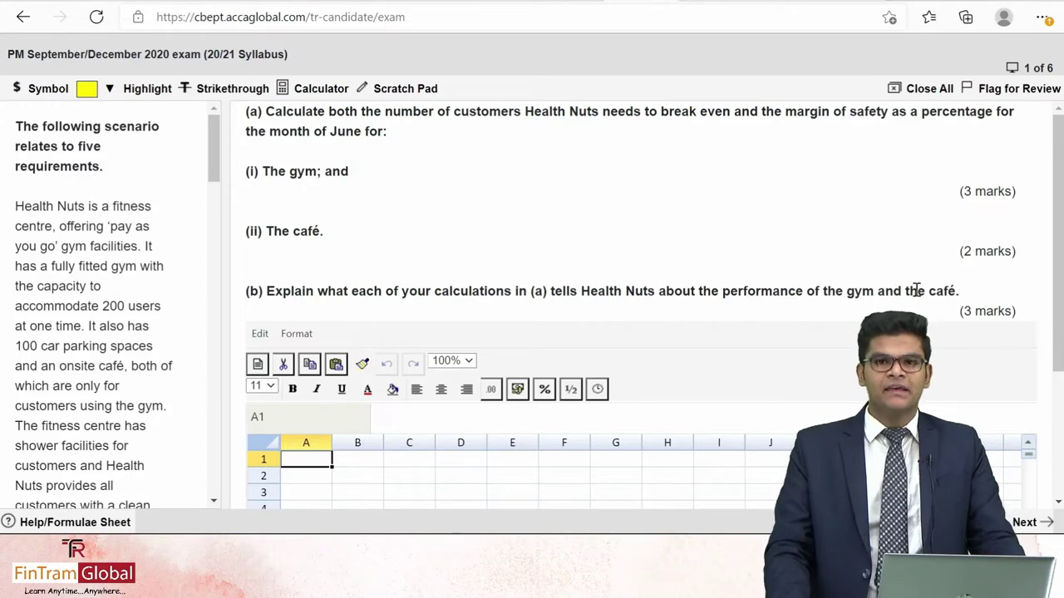
left_click_drag(965, 311, 1015, 312)
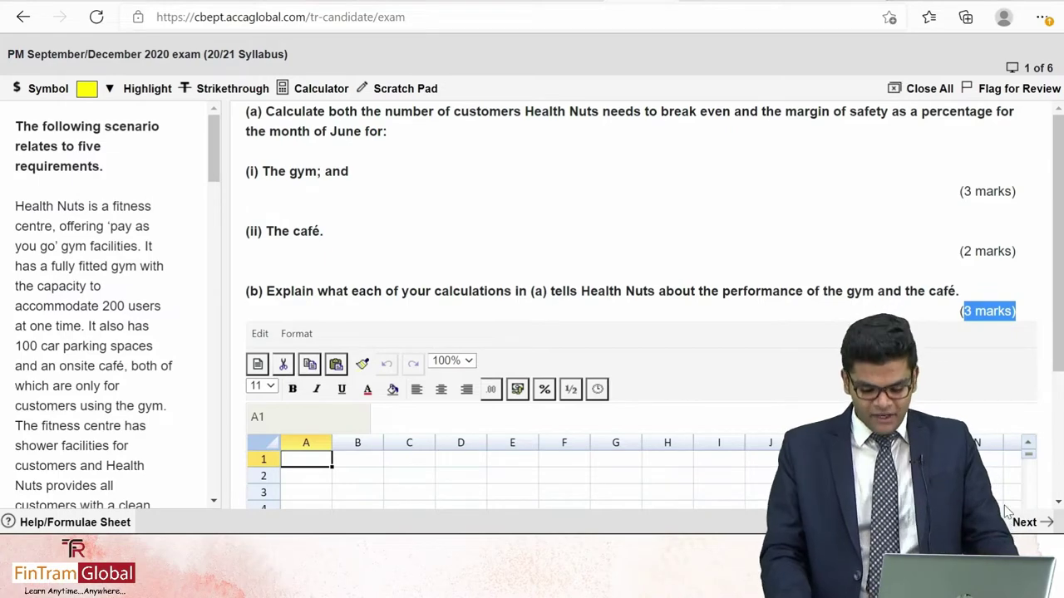
scroll(1016, 382, "down", 3)
scroll(1021, 403, "down", 3)
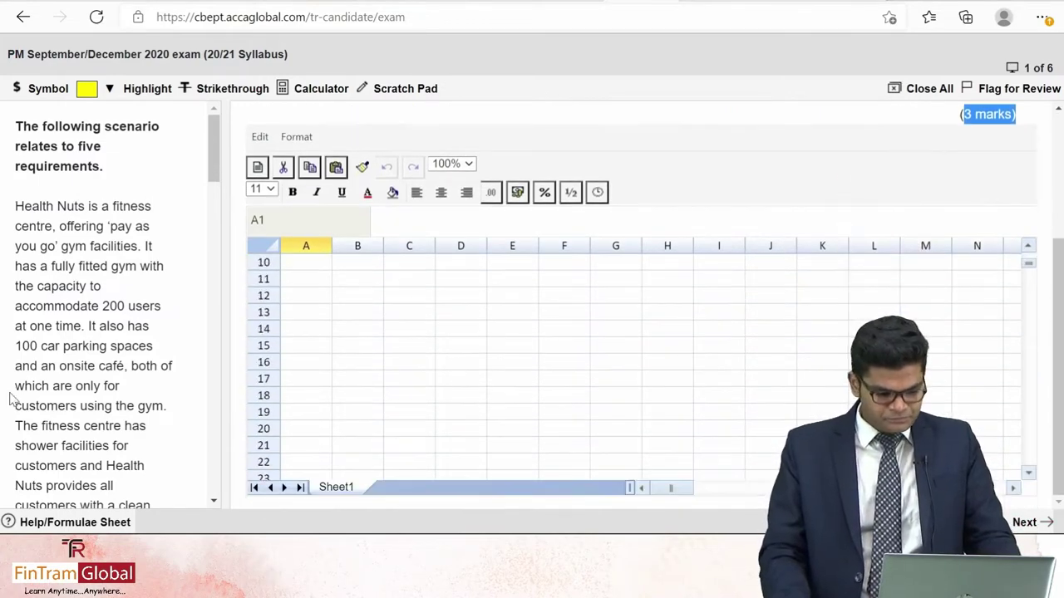
scroll(93, 342, "down", 4)
scroll(93, 342, "down", 15)
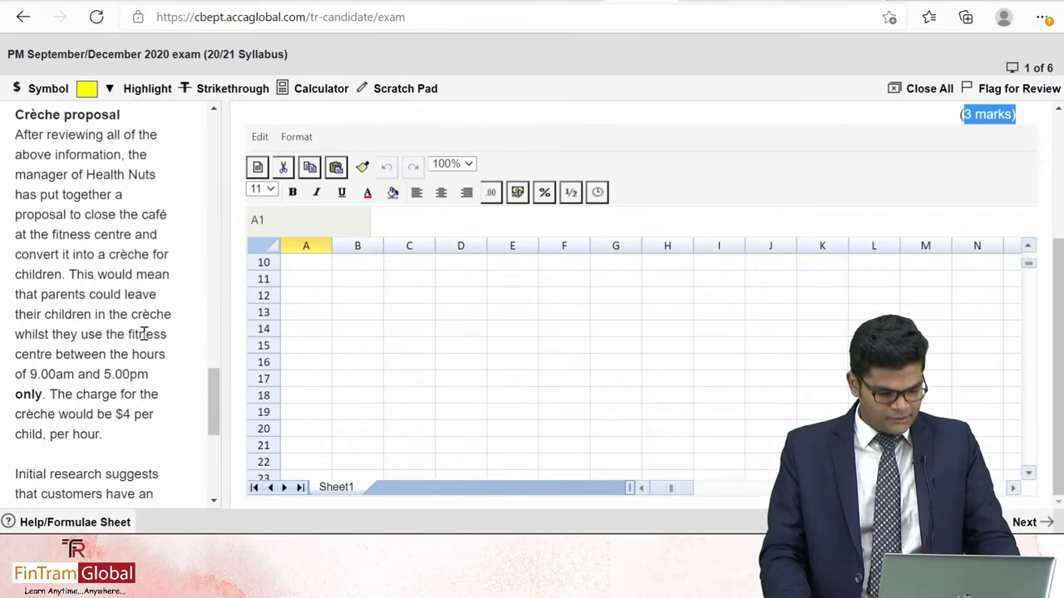
Go to question 2 of 6 and read requirement (c) on the weighted average C/S ratio and budgeted profit, including its marks
left_click(1027, 523)
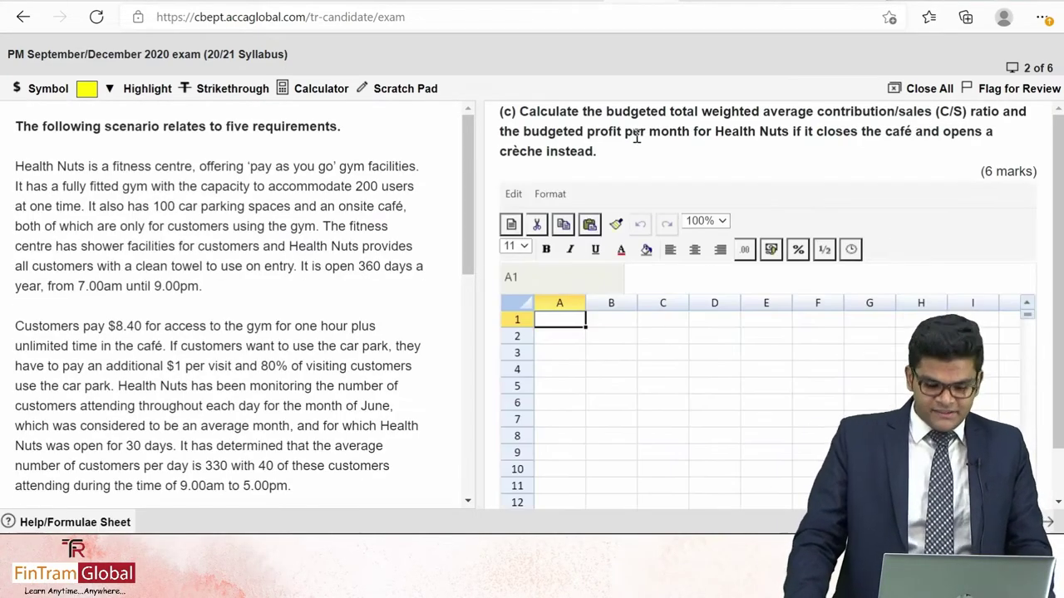
left_click_drag(683, 111, 1014, 126)
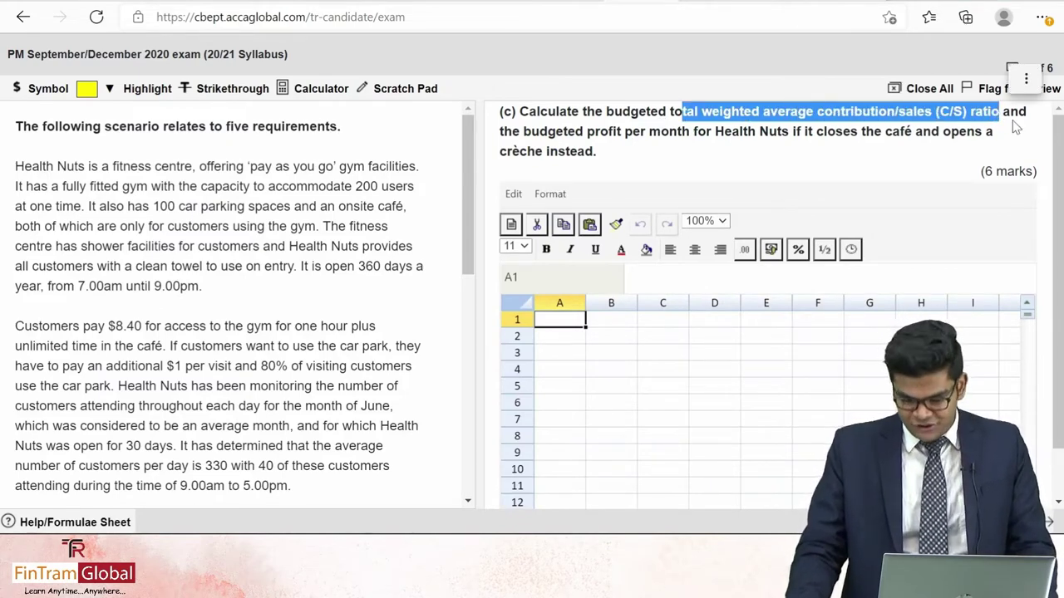
left_click(542, 140)
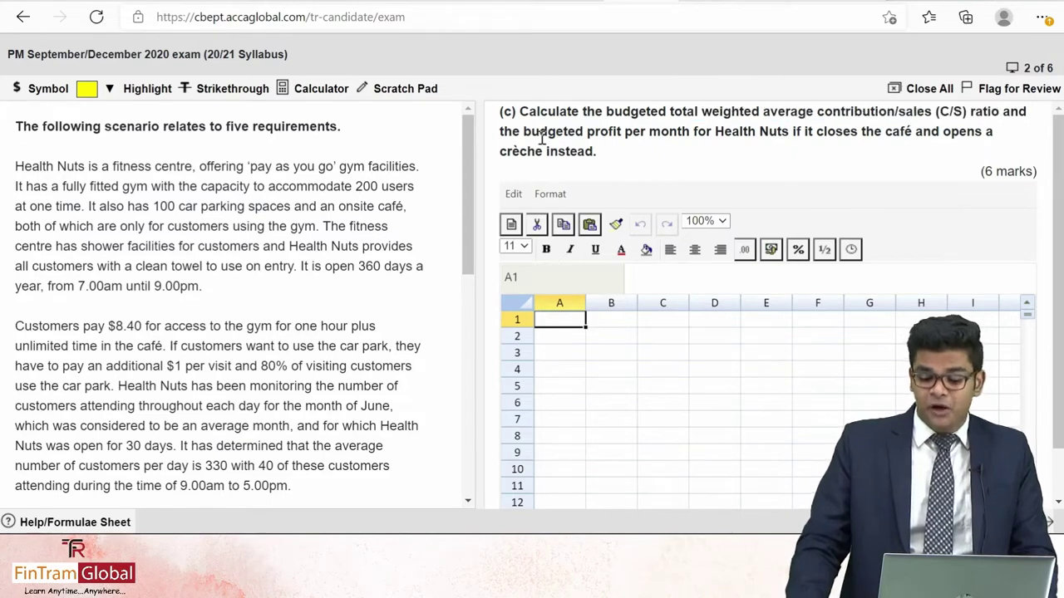
left_click_drag(542, 139, 993, 137)
left_click(841, 143)
left_click_drag(534, 151, 594, 157)
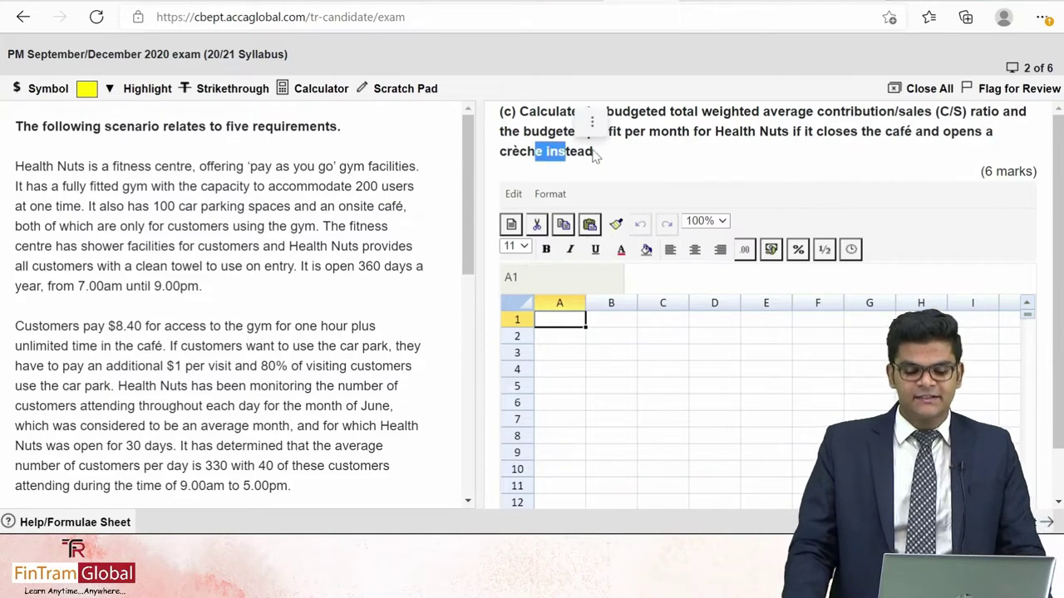
left_click(593, 152)
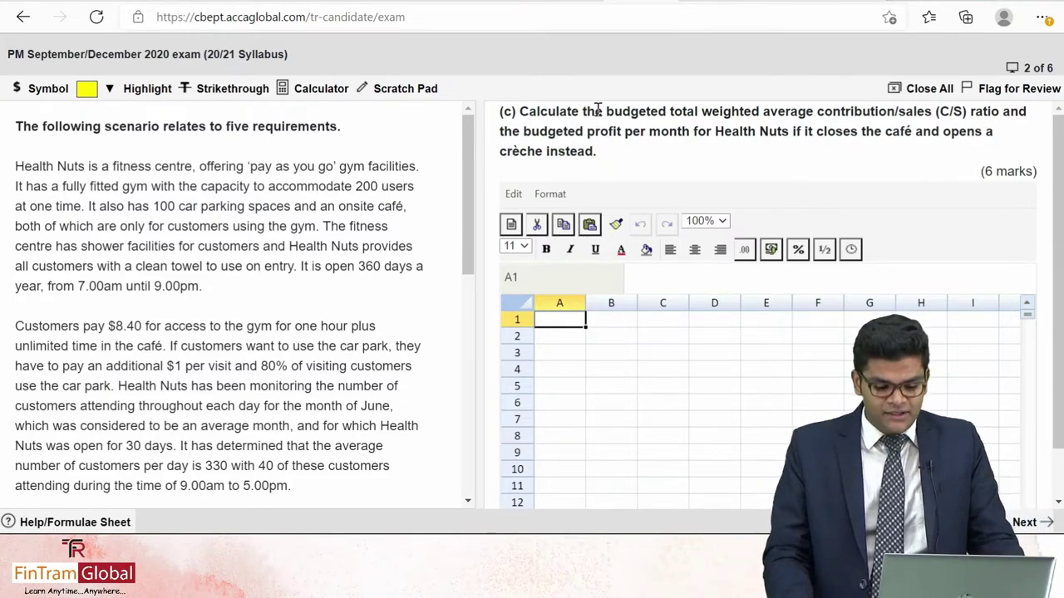
left_click_drag(600, 114, 987, 119)
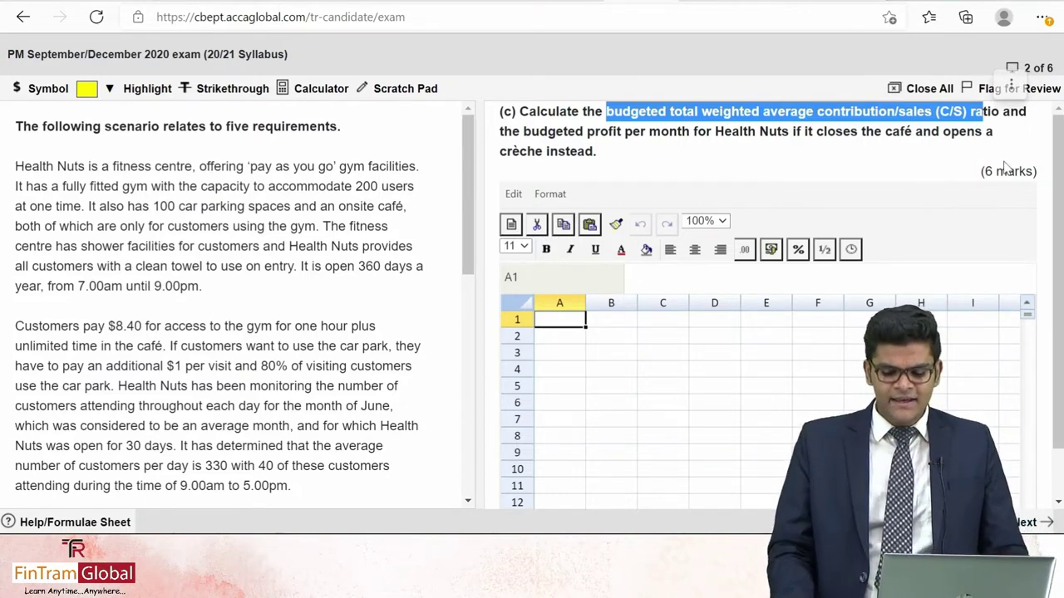
left_click_drag(979, 176, 1047, 191)
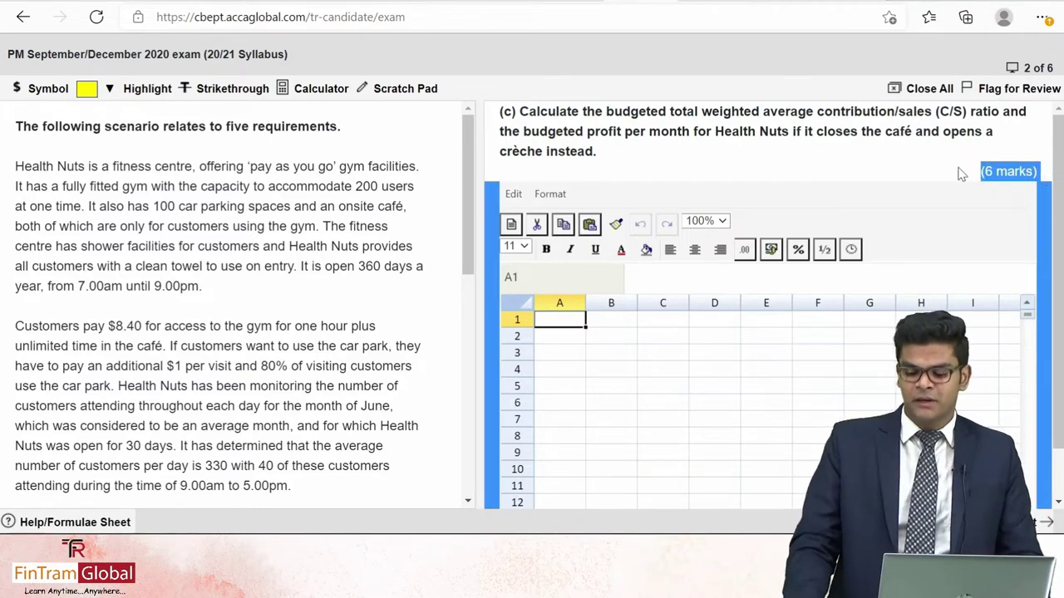
left_click(840, 220)
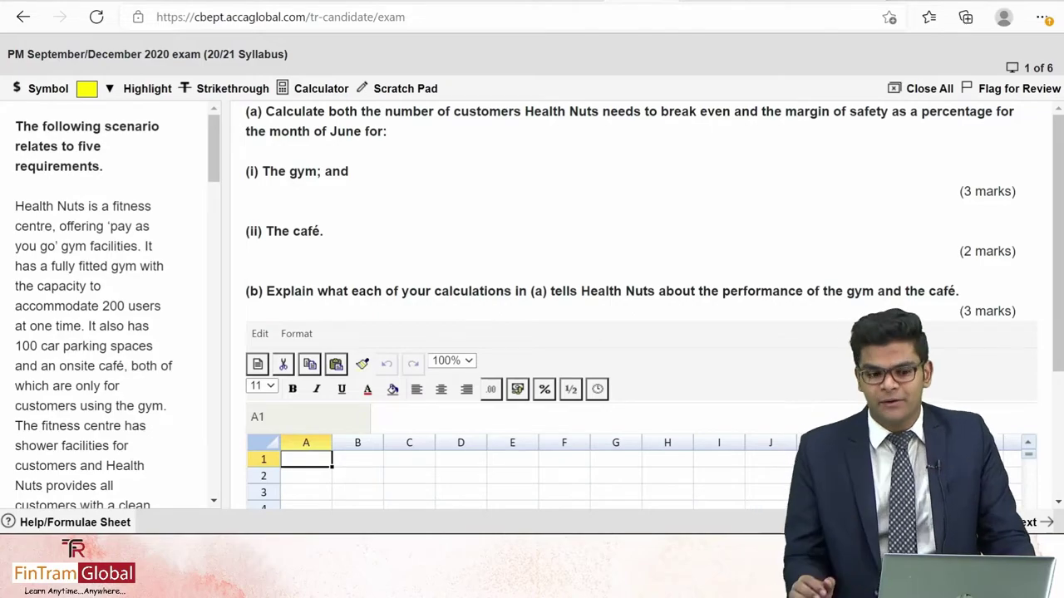
Widen the scenario pane and highlight 'pay as you go', '200 users at one time' and 'onsite café, both of which are only for customers using the gym'
left_click_drag(227, 192, 662, 231)
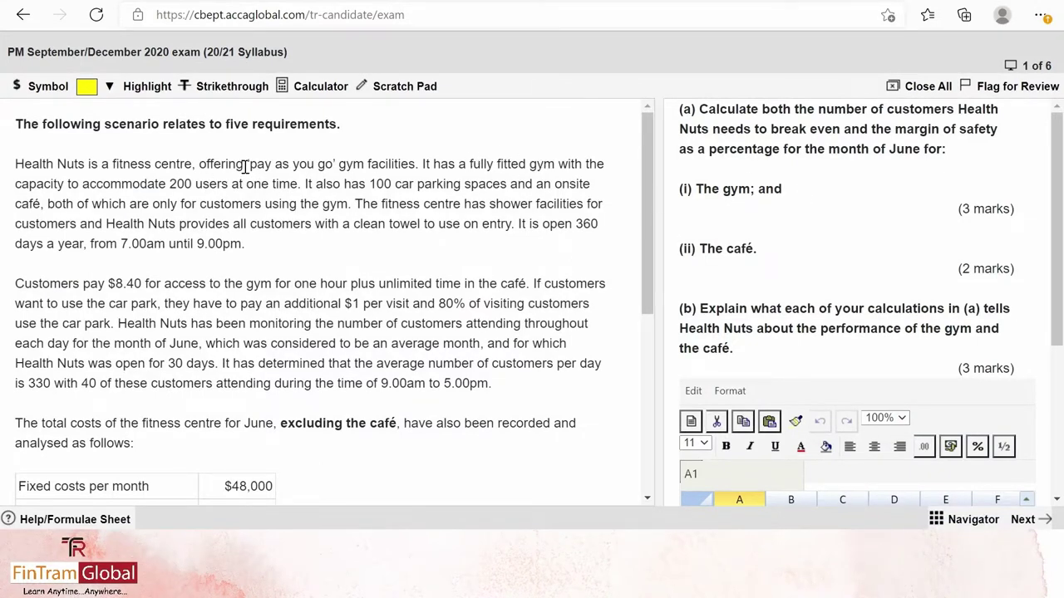
left_click_drag(245, 164, 337, 164)
left_click(147, 87)
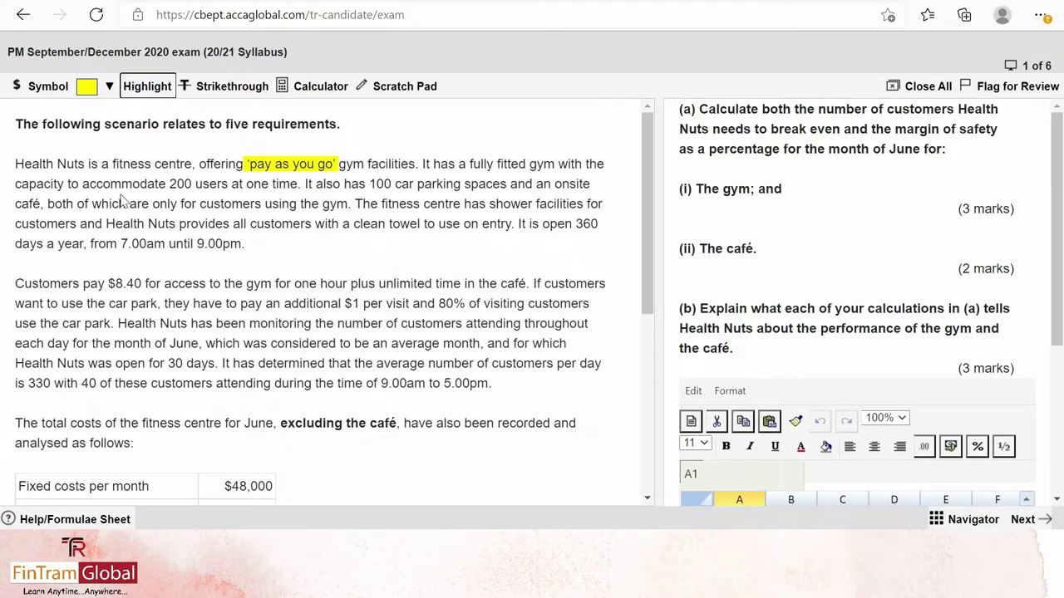
left_click_drag(171, 185, 298, 185)
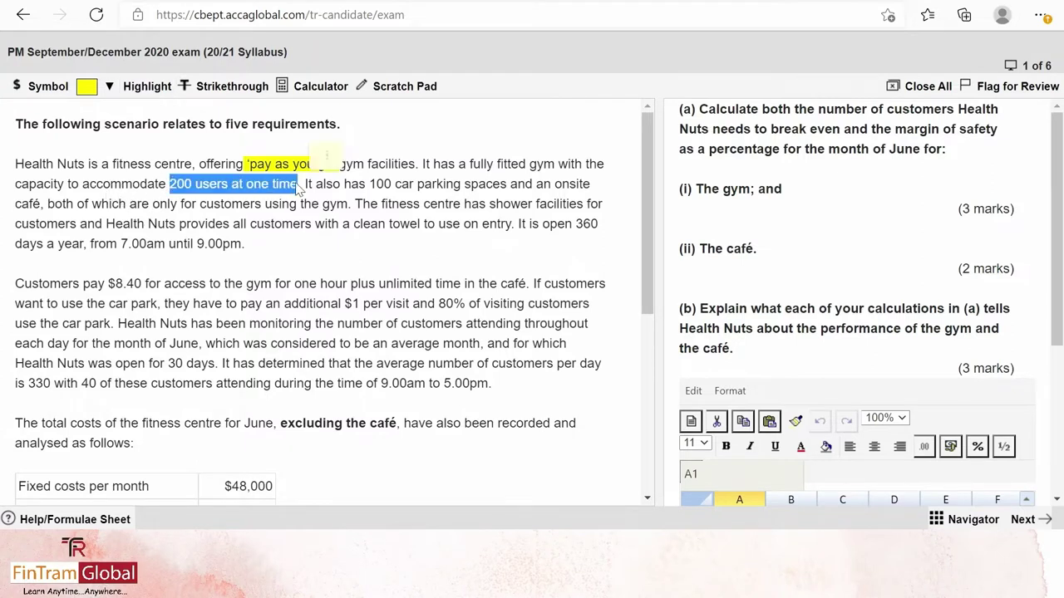
left_click(135, 90)
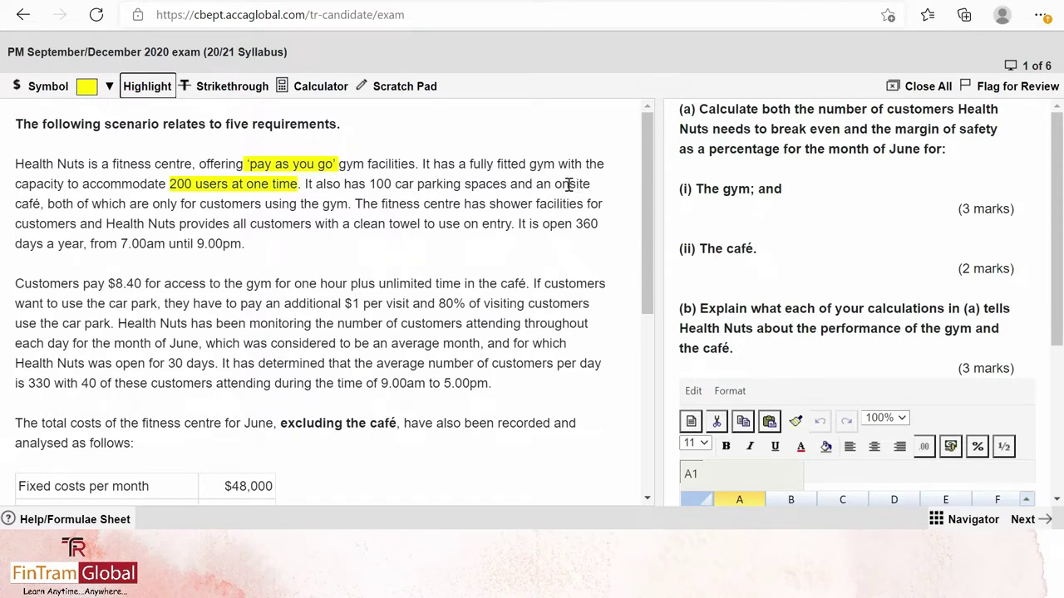
left_click_drag(554, 184, 349, 208)
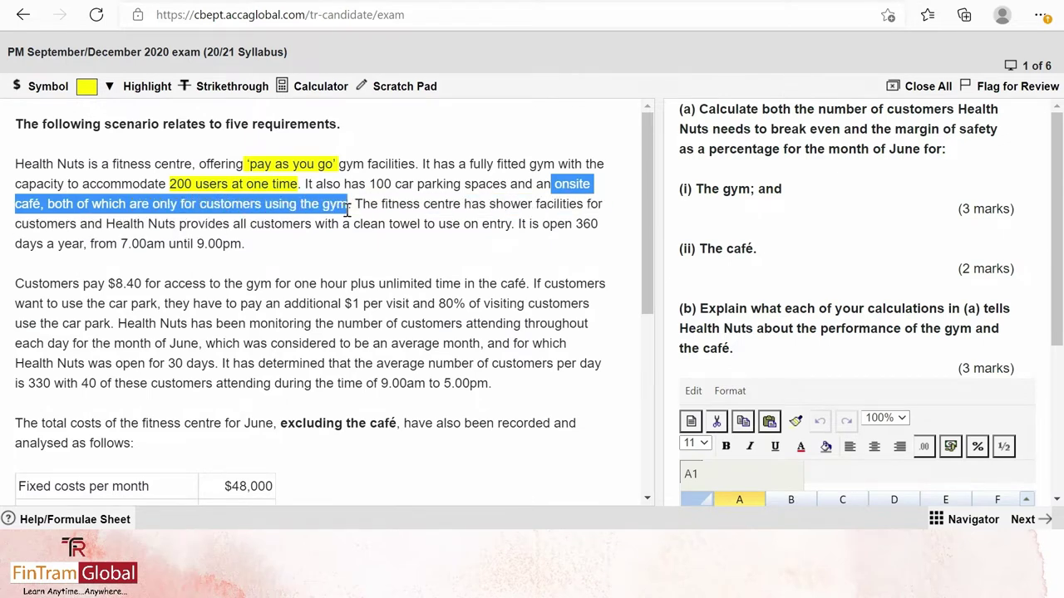
left_click(146, 90)
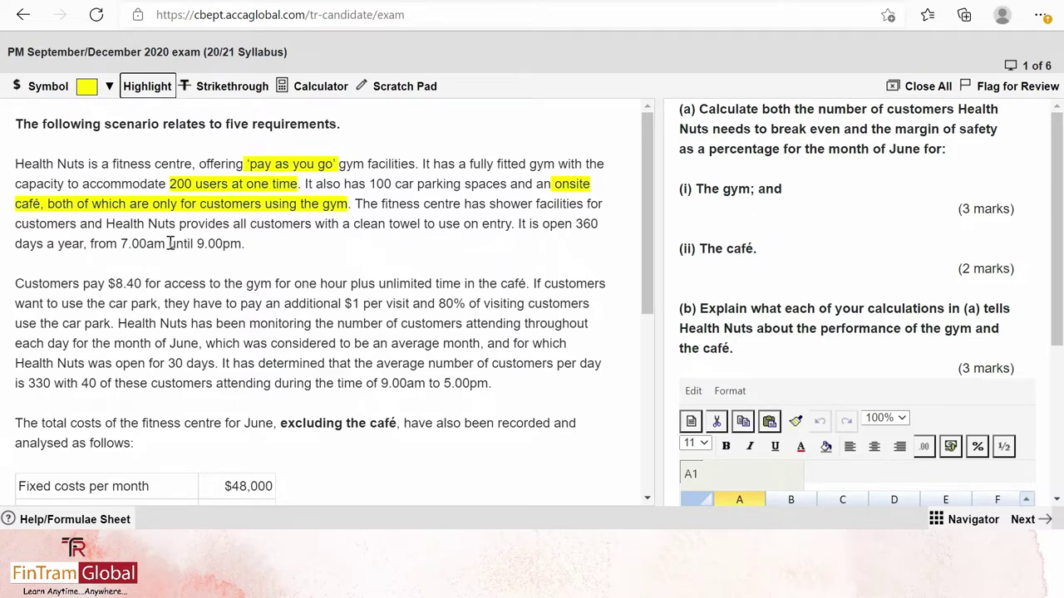
Highlight in the second paragraph the $8.40 gym access price, the one hour plus unlimited café time, and the $1 charge with 80% car park use
scroll(283, 260, "down", 1)
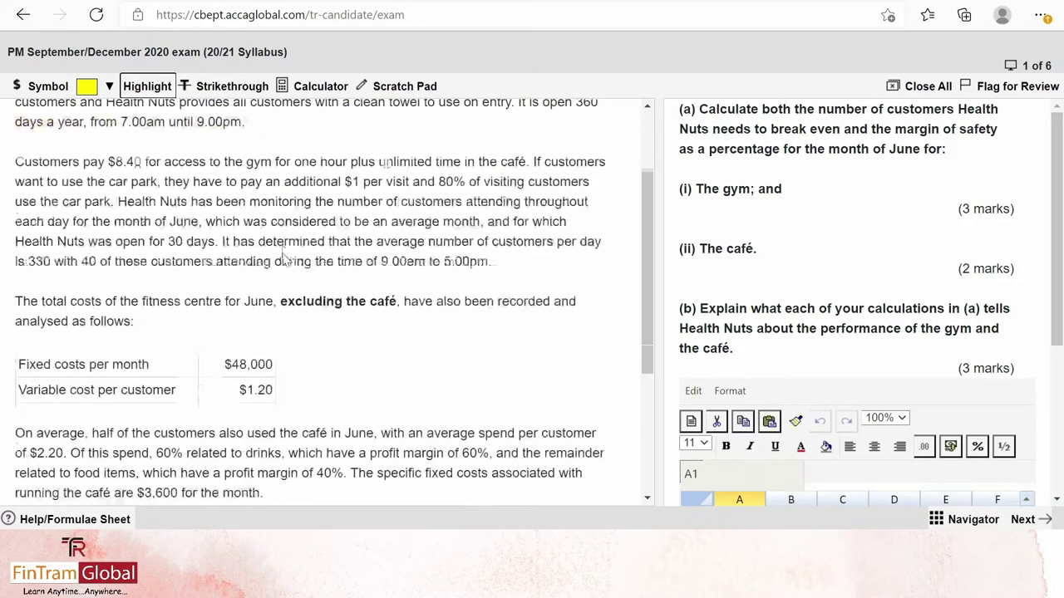
scroll(283, 260, "down", 1)
scroll(282, 260, "up", 1)
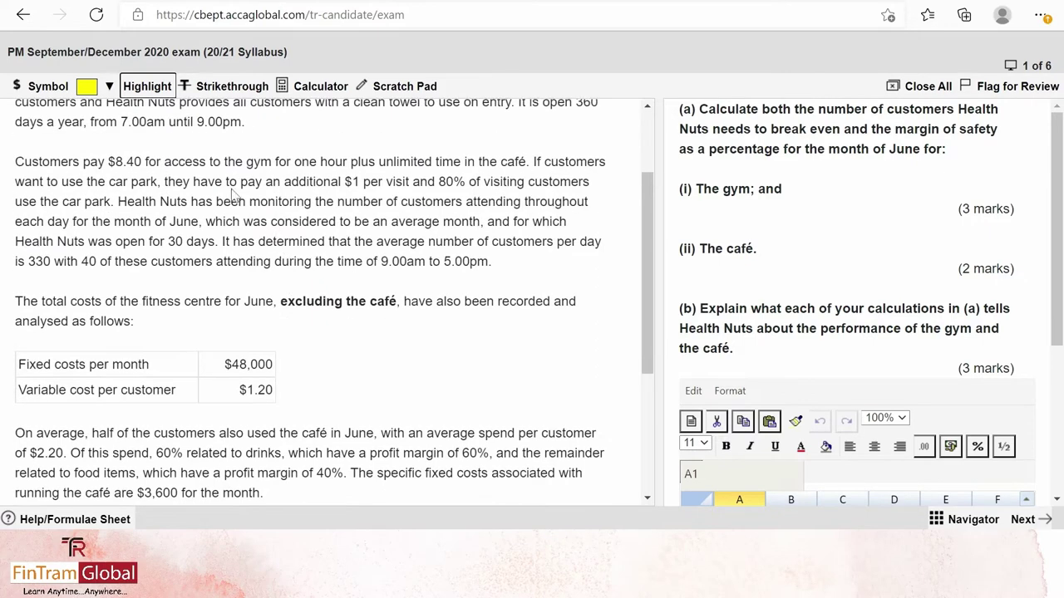
left_click_drag(109, 160, 261, 162)
left_click(140, 86)
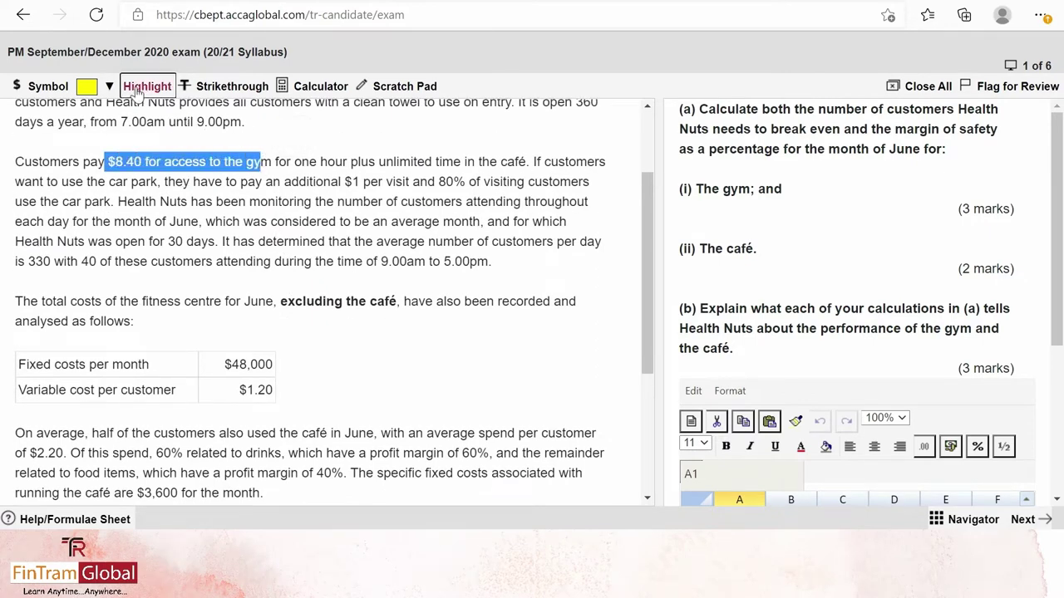
left_click_drag(301, 161, 524, 162)
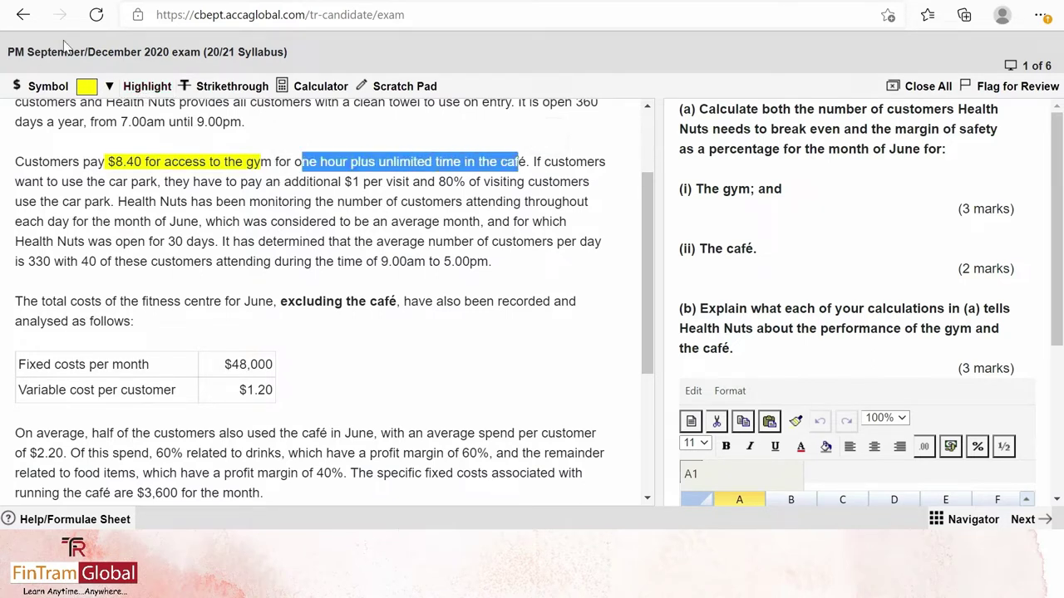
left_click(140, 86)
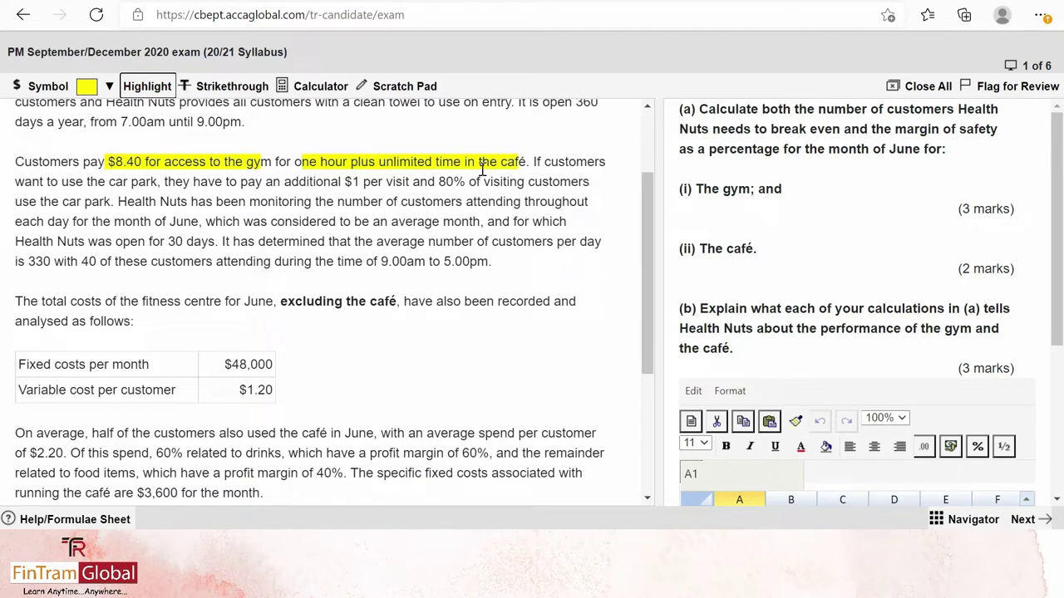
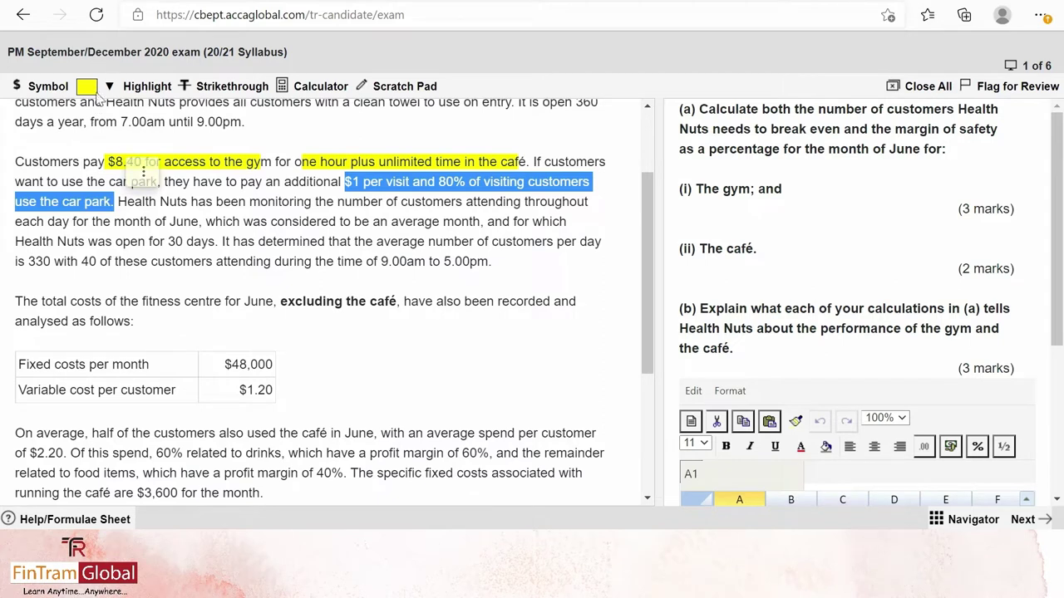
left_click(153, 87)
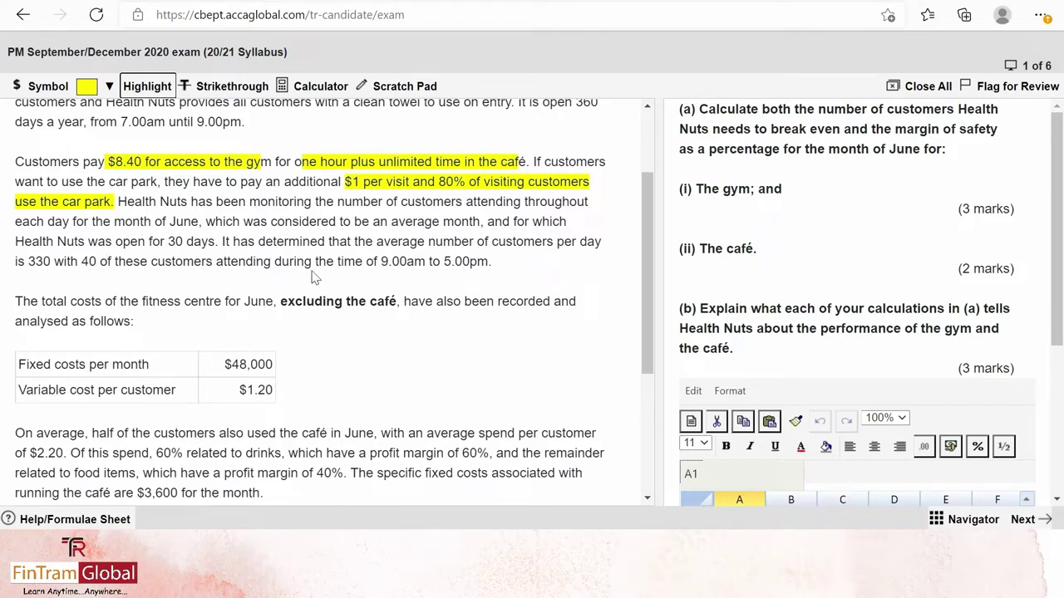
Highlight the average of 330 customers per day, with 40 attending from 9.00am to 5.00pm, at the end of the second paragraph
scroll(341, 255, "down", 1)
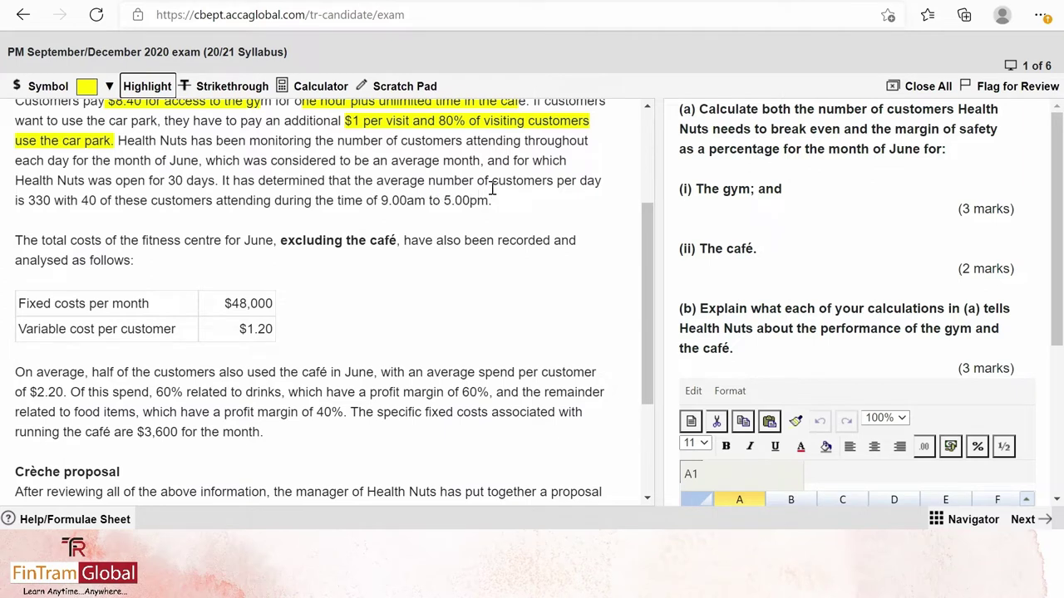
left_click_drag(380, 181, 504, 210)
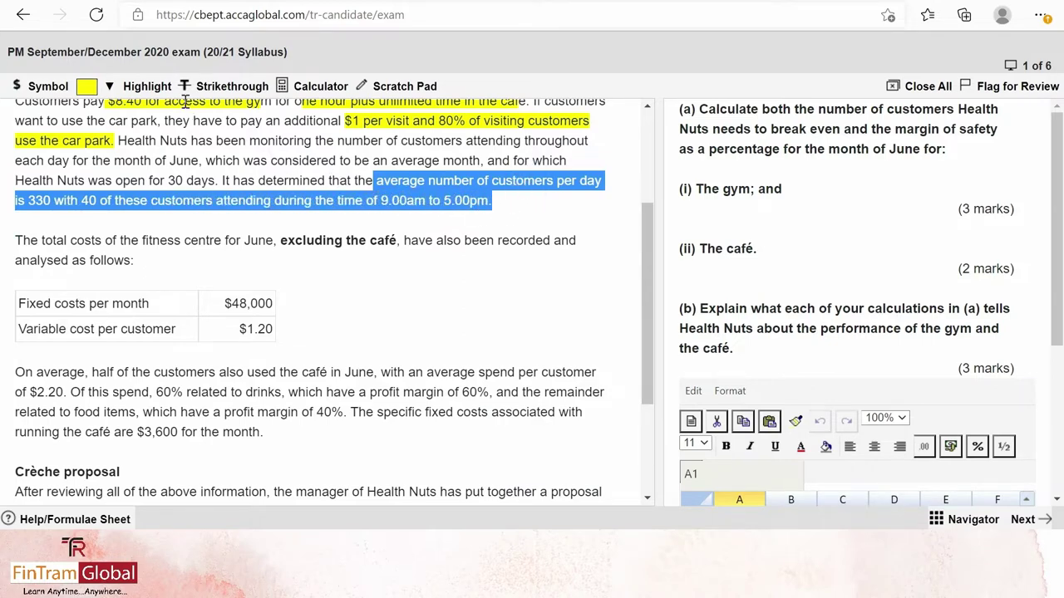
left_click(143, 89)
Highlight the $1.20 variable cost per customer and the $48,000 fixed costs per month in the cost table
scroll(415, 301, "down", 3)
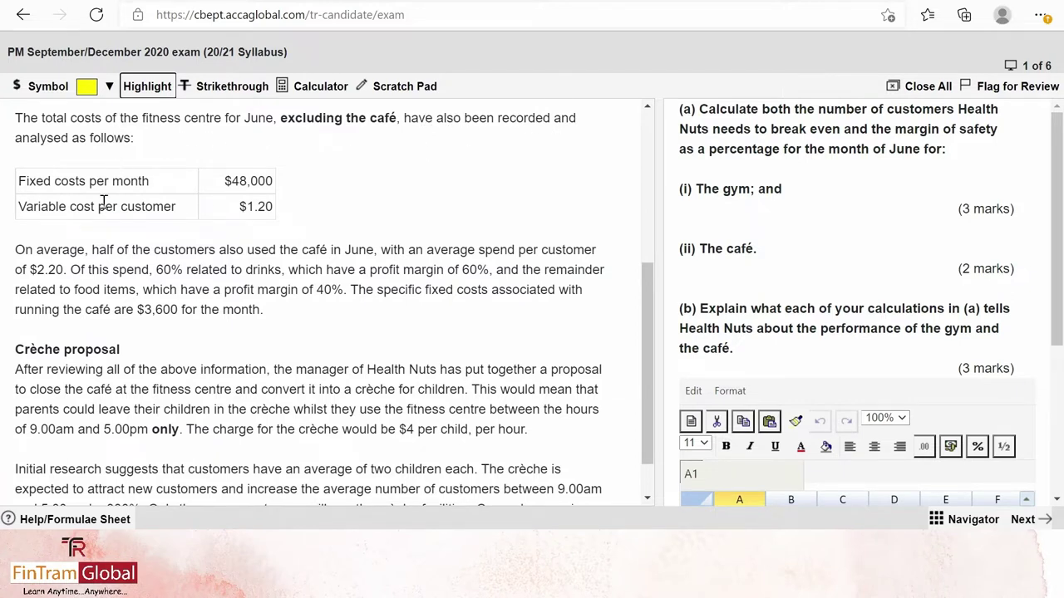
left_click_drag(20, 207, 277, 208)
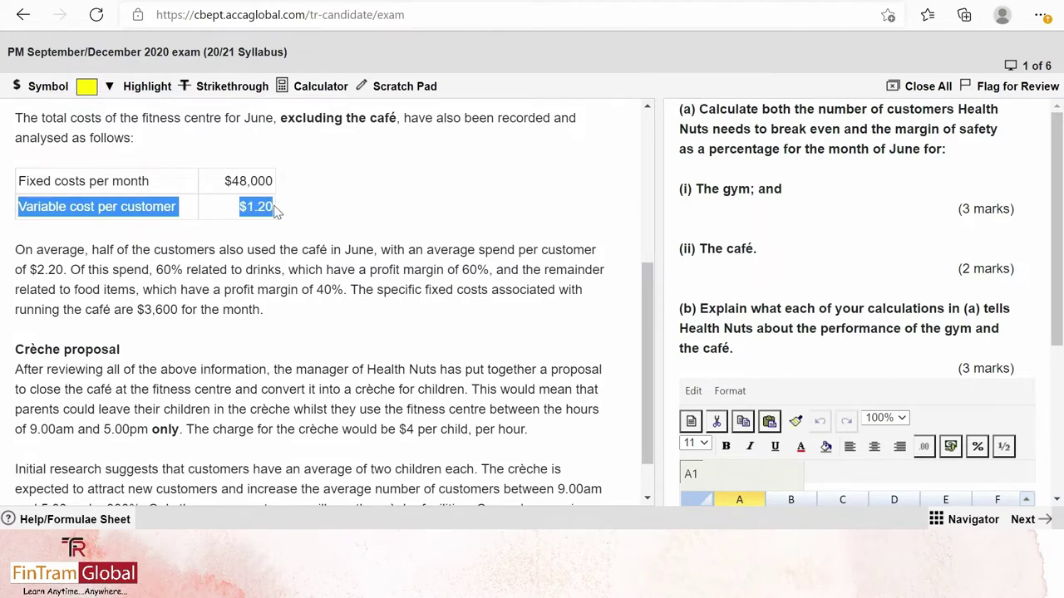
left_click(147, 86)
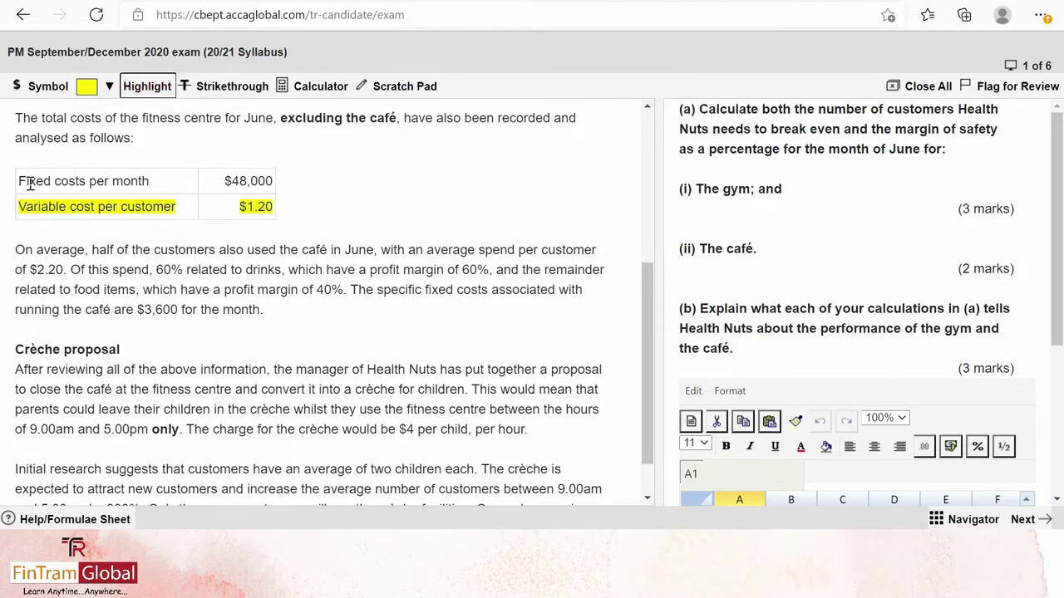
left_click_drag(27, 181, 282, 181)
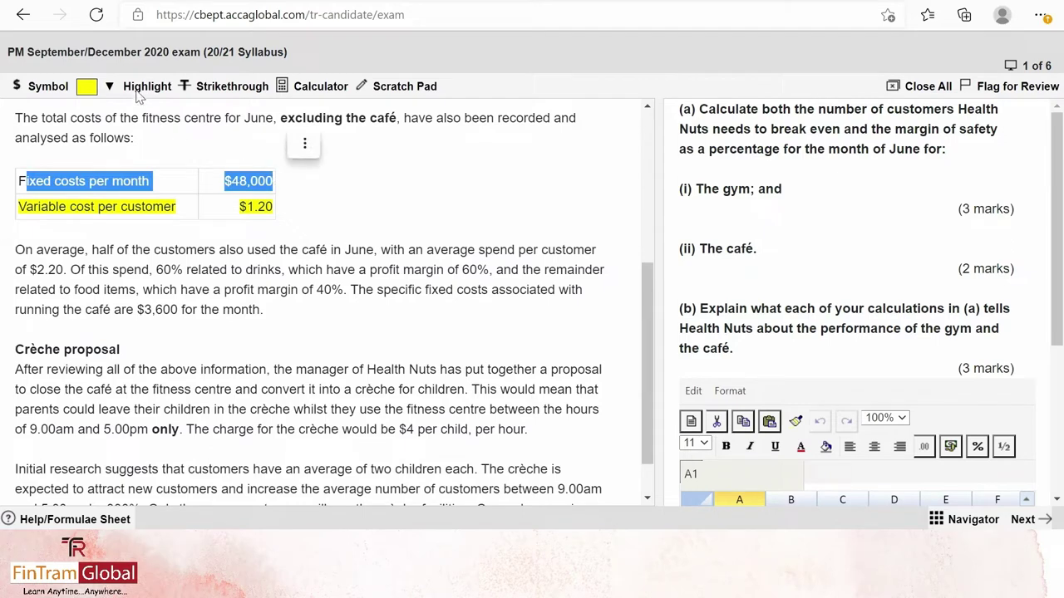
left_click(143, 87)
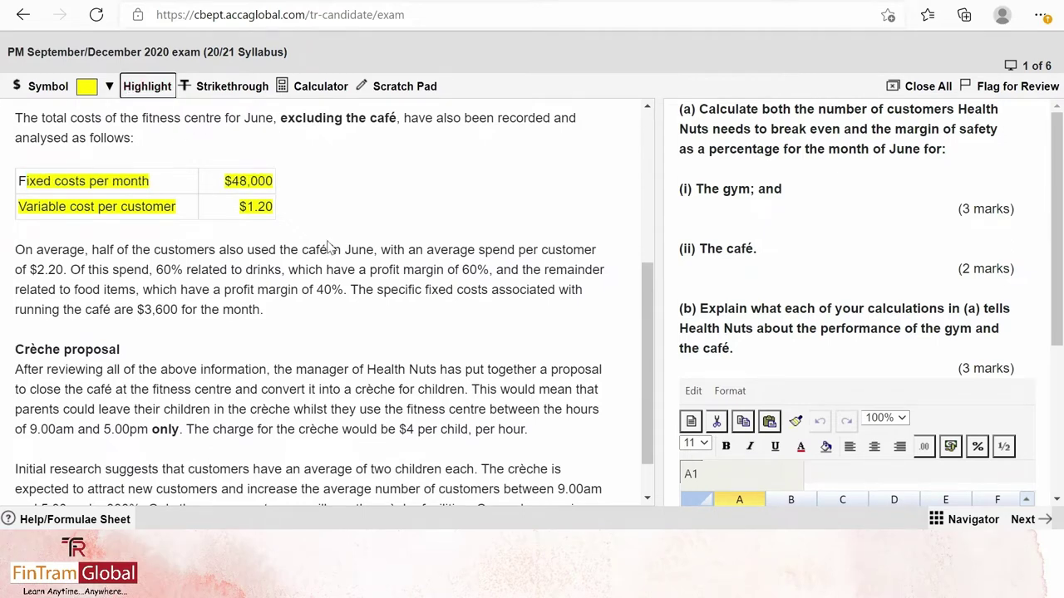
Highlight the café's average spend per customer of $2.20 and the 60% drinks share with its 60% profit margin
scroll(329, 246, "down", 1)
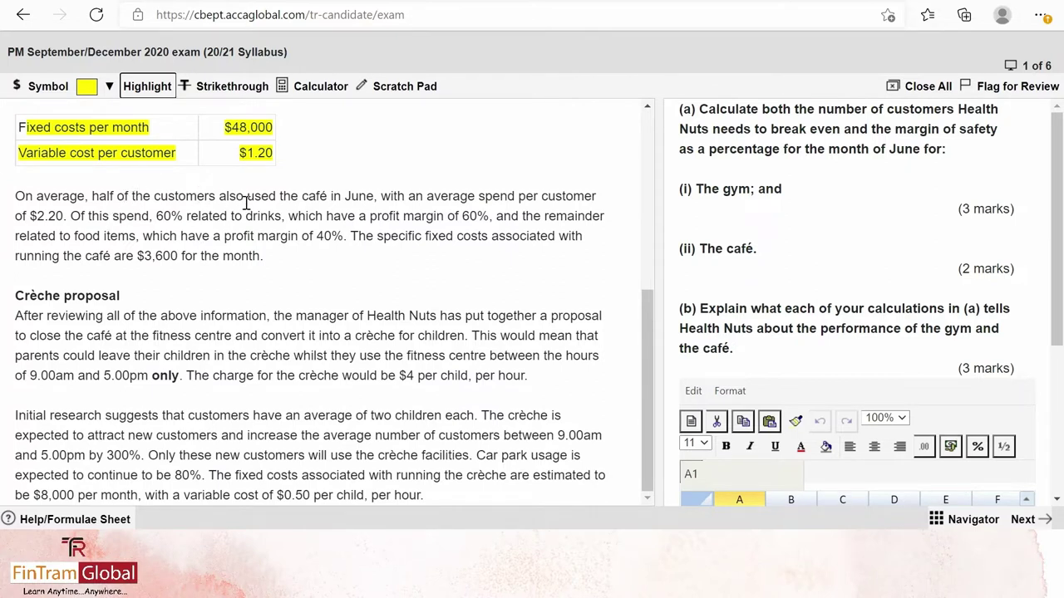
left_click_drag(294, 197, 70, 217)
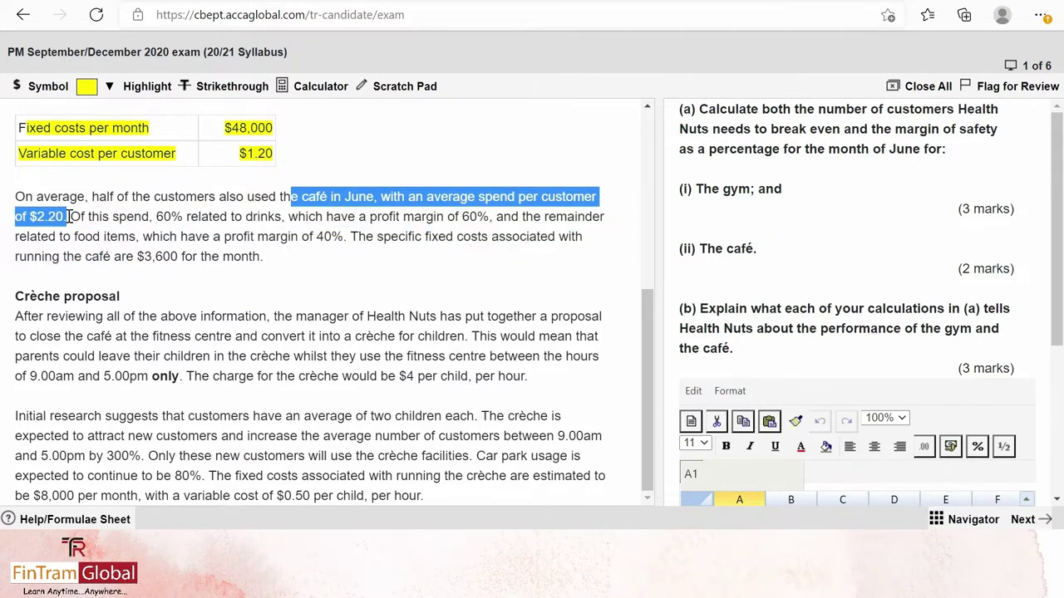
left_click(146, 88)
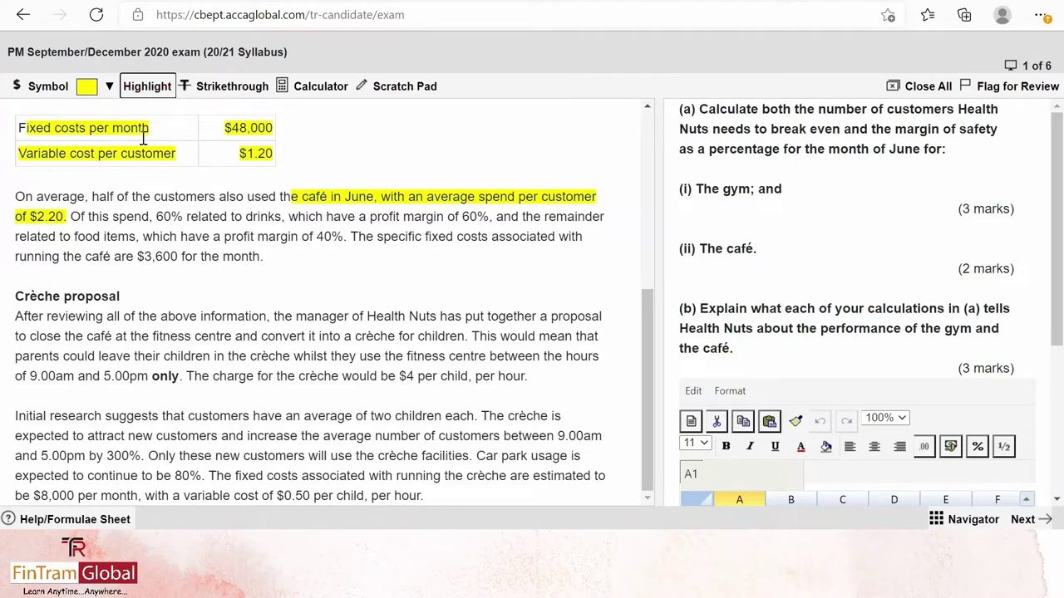
left_click_drag(163, 214, 490, 236)
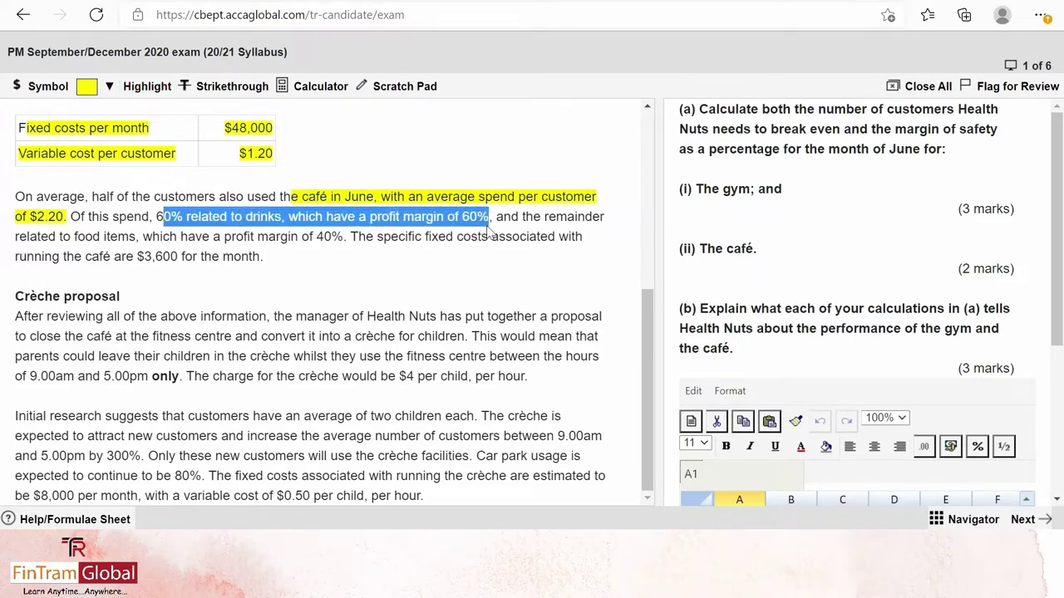
left_click(147, 86)
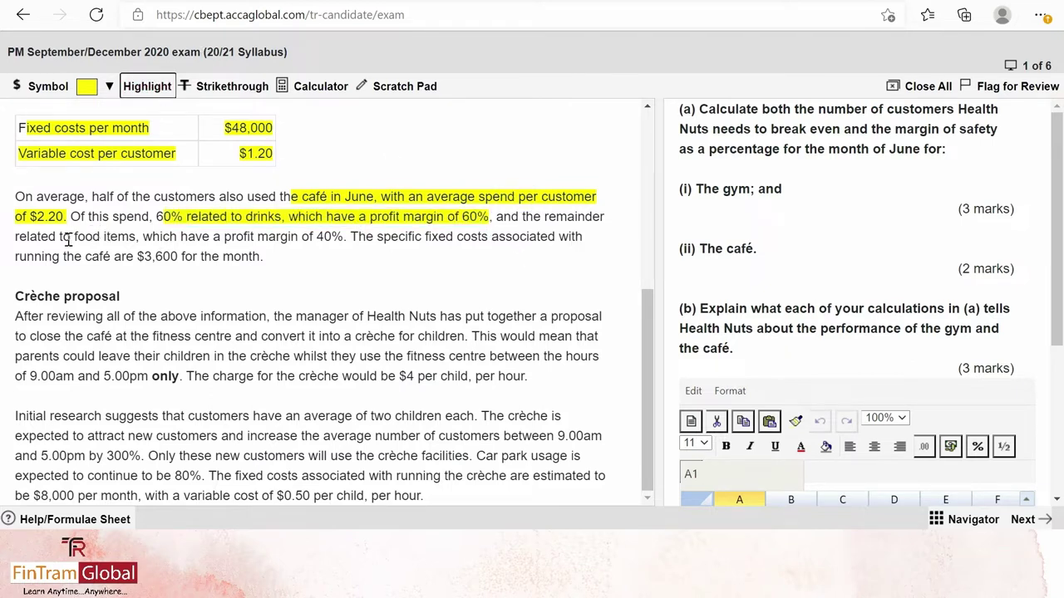
Highlight the food items' 40% profit margin and the café's $3,600 fixed costs for the month
left_click_drag(64, 237, 343, 239)
left_click(152, 90)
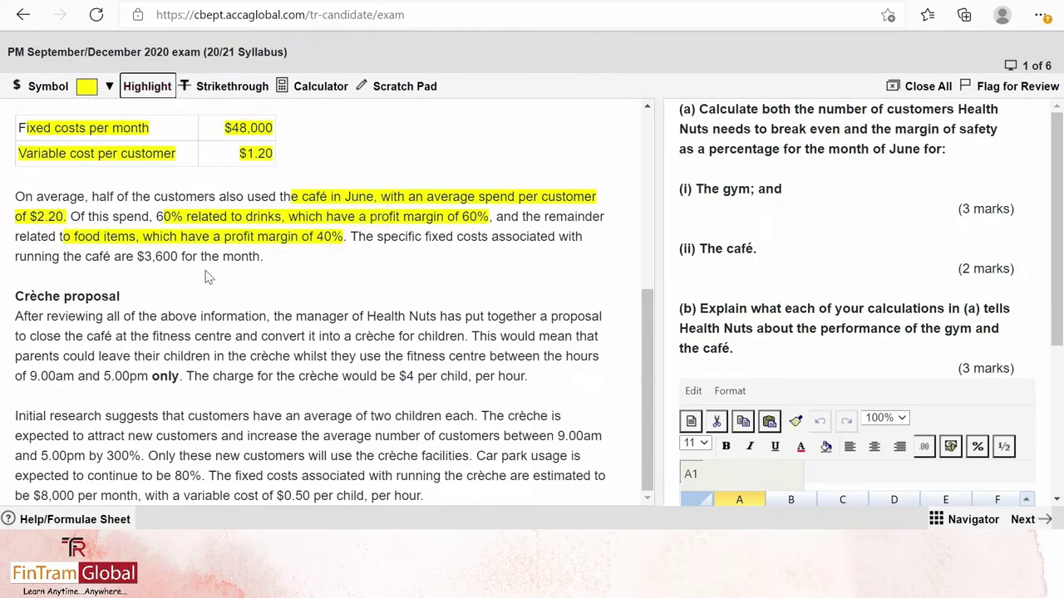
left_click_drag(92, 258, 268, 258)
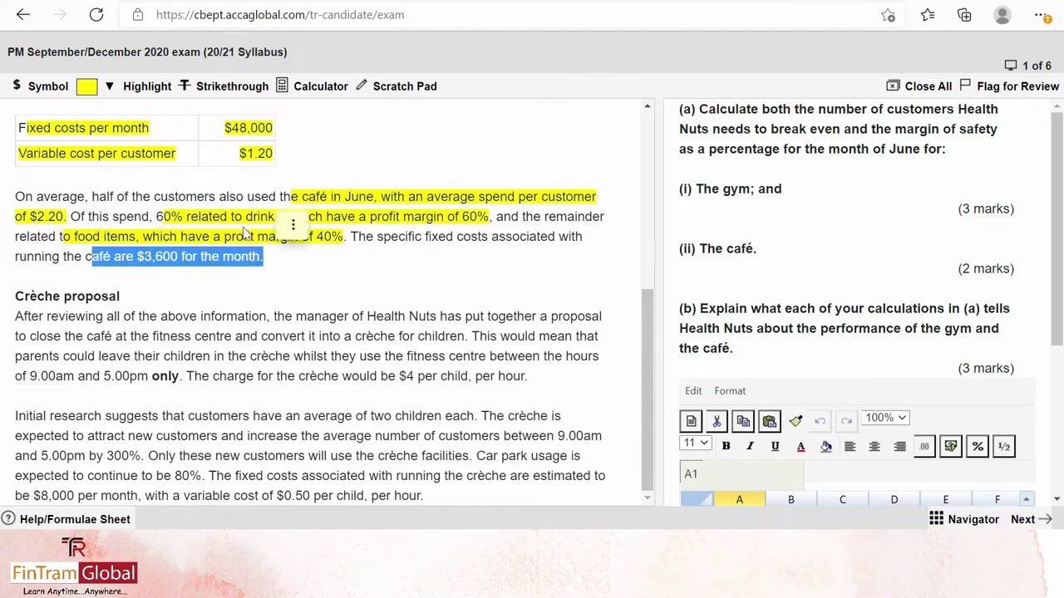
left_click(143, 86)
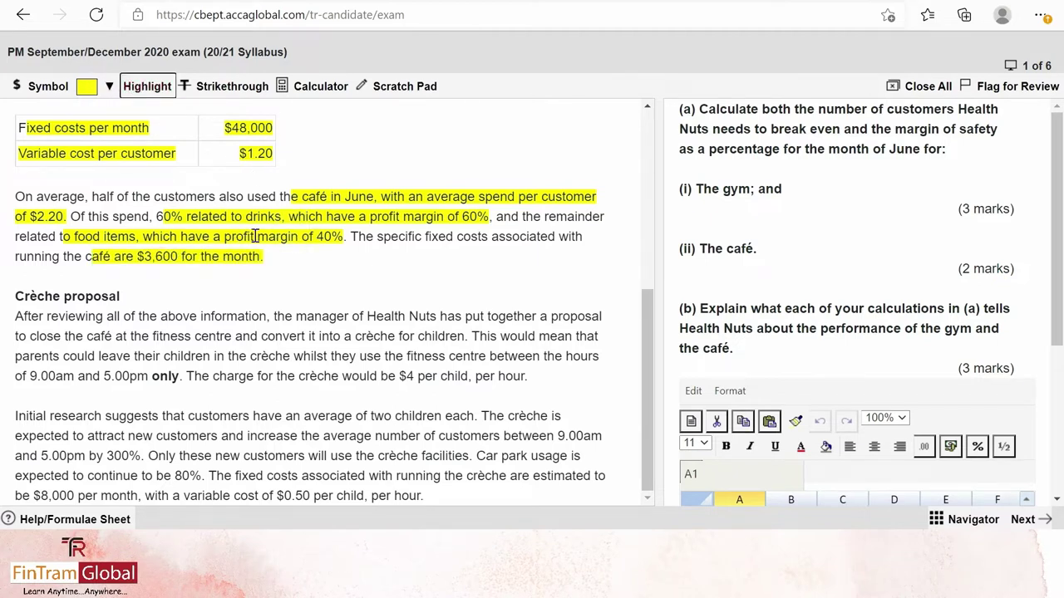
Highlight '9.00am and 5.00pm only' and the '$4 per child, per hour' charge in the first Crèche proposal paragraph
scroll(291, 267, "up", 2)
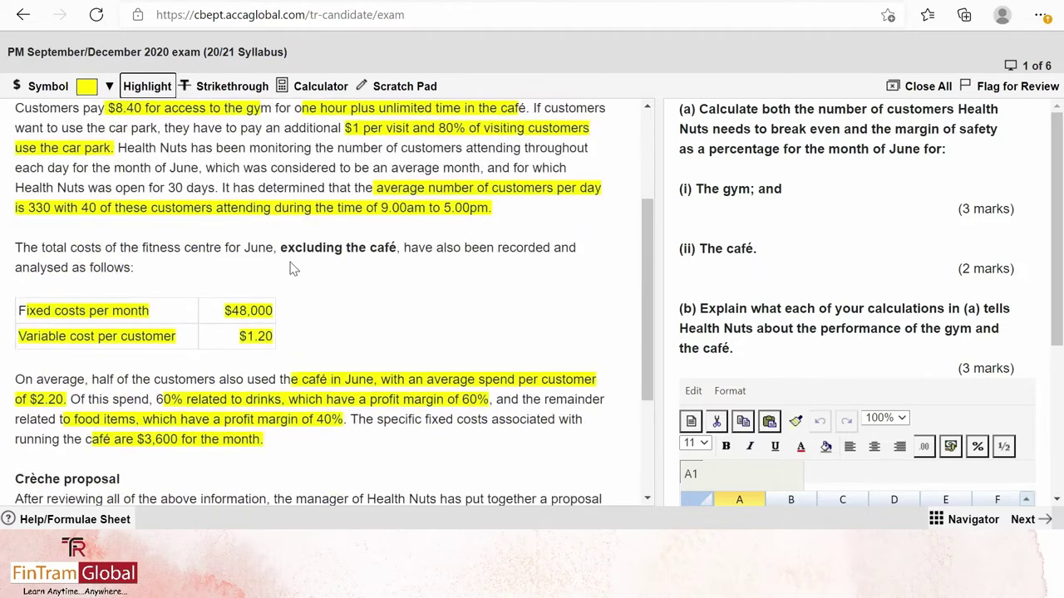
scroll(291, 267, "down", 2)
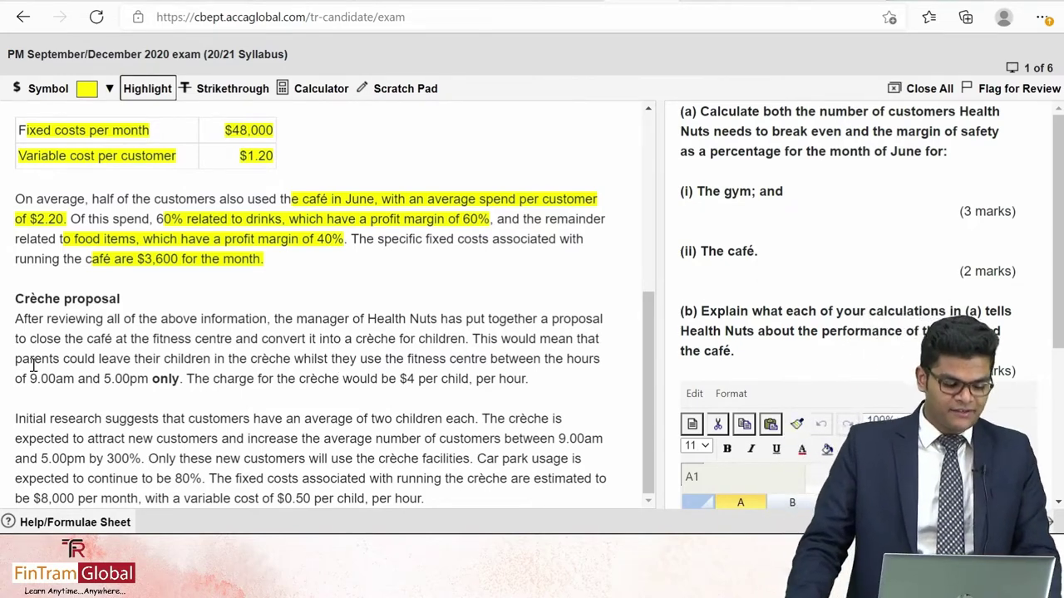
left_click_drag(29, 379, 178, 379)
left_click(149, 93)
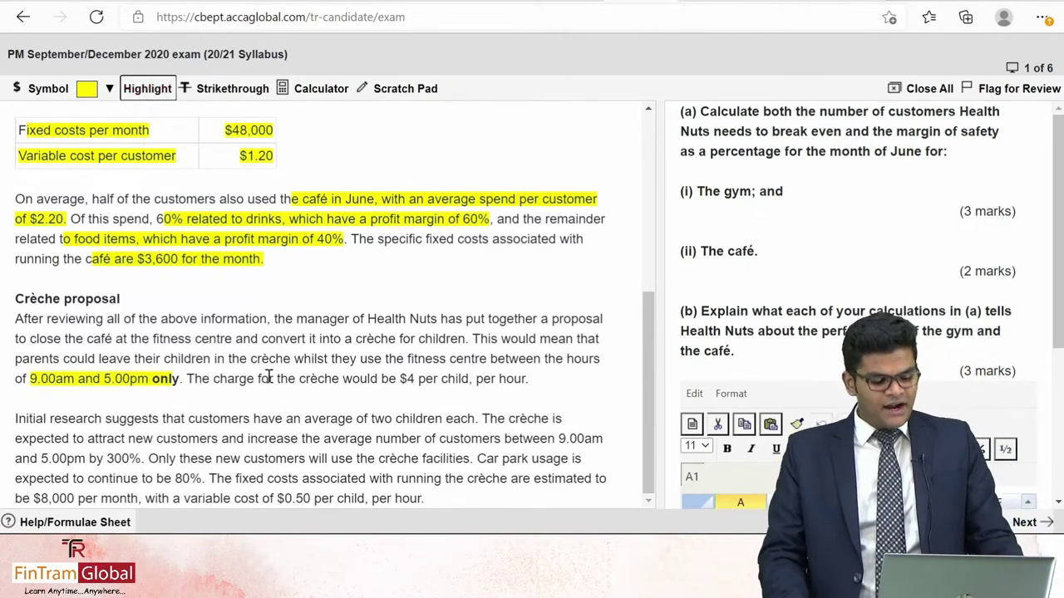
left_click_drag(399, 379, 540, 384)
left_click(143, 88)
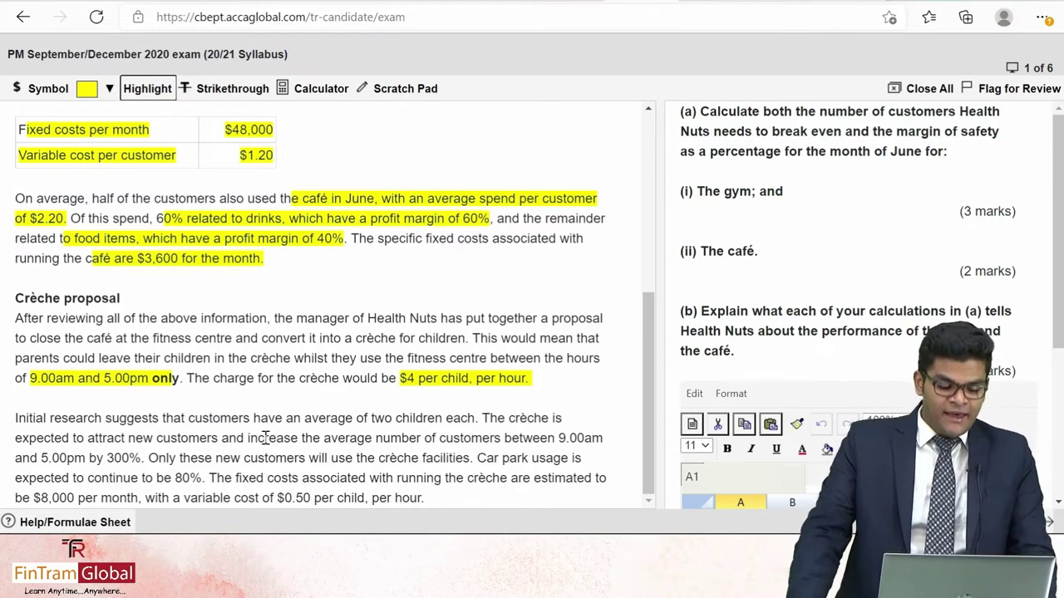
Highlight the average of two children each and the 300% increase in average customers between 9.00am and 5.00pm
left_click_drag(302, 419, 478, 420)
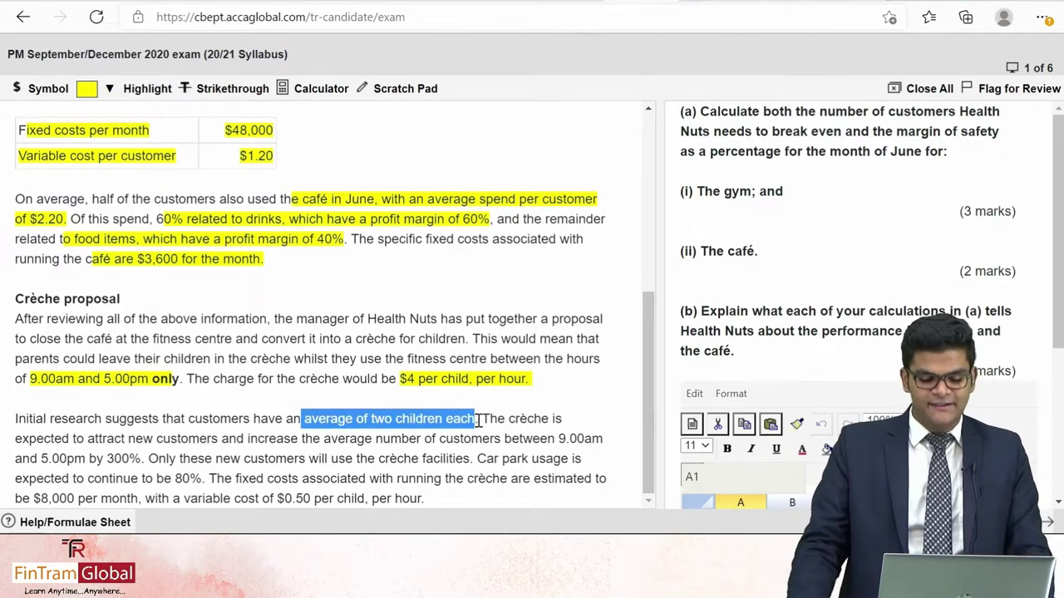
left_click(147, 90)
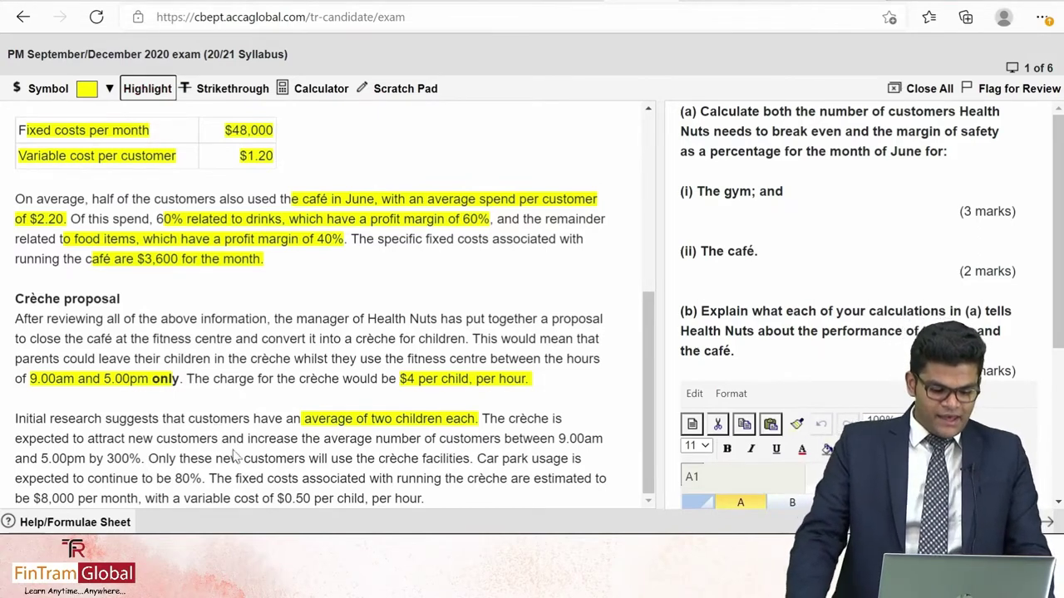
left_click_drag(249, 440, 143, 461)
left_click(147, 89)
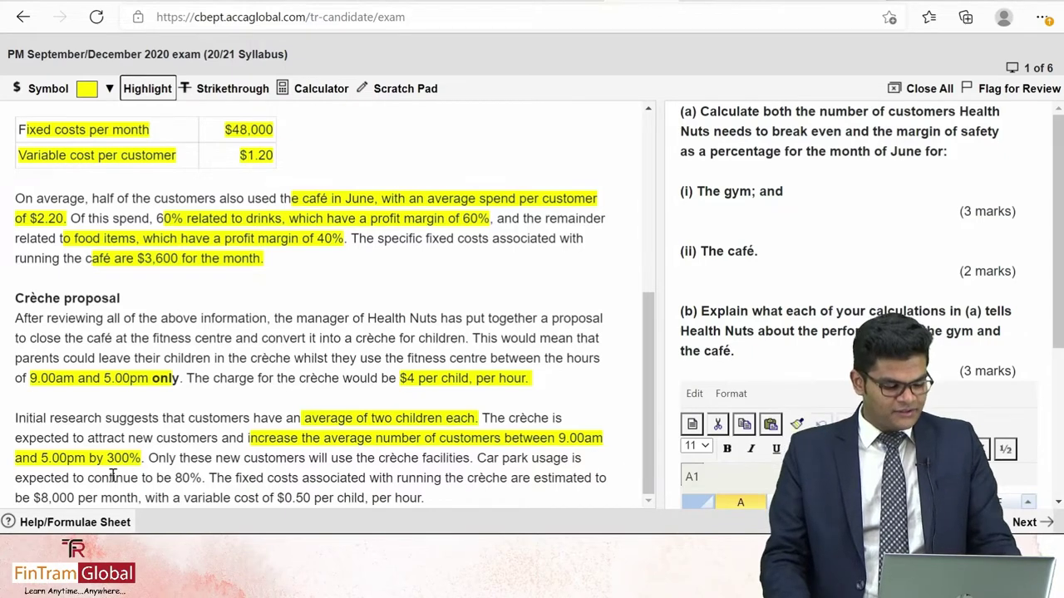
Highlight the crèche proposal's 80% car park usage, the $8,000 per month and the variable cost of $0.50 per child, per hour
left_click_drag(88, 480, 206, 480)
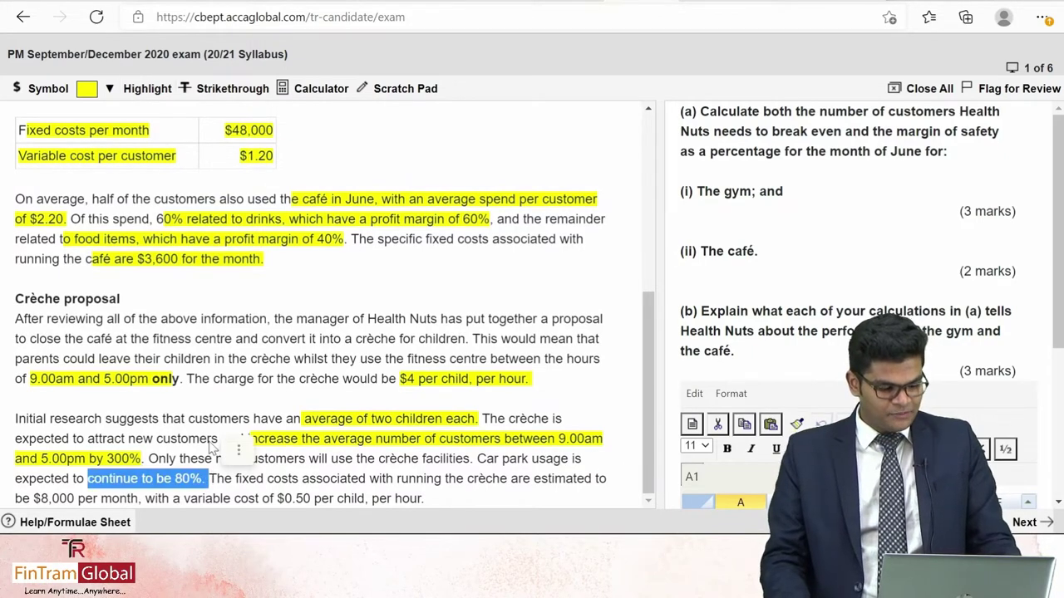
left_click(146, 93)
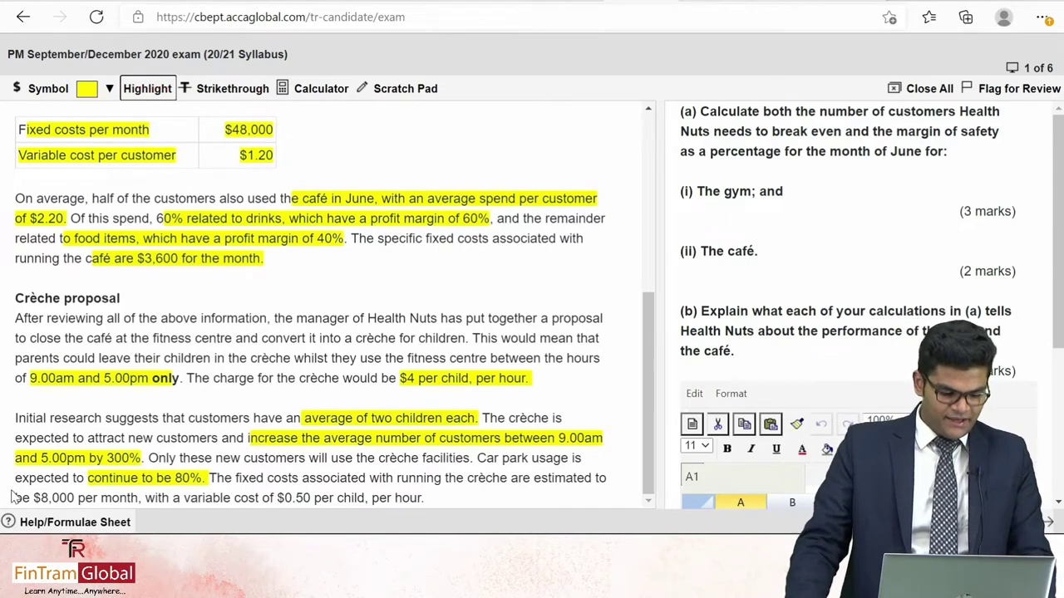
left_click_drag(13, 503, 428, 503)
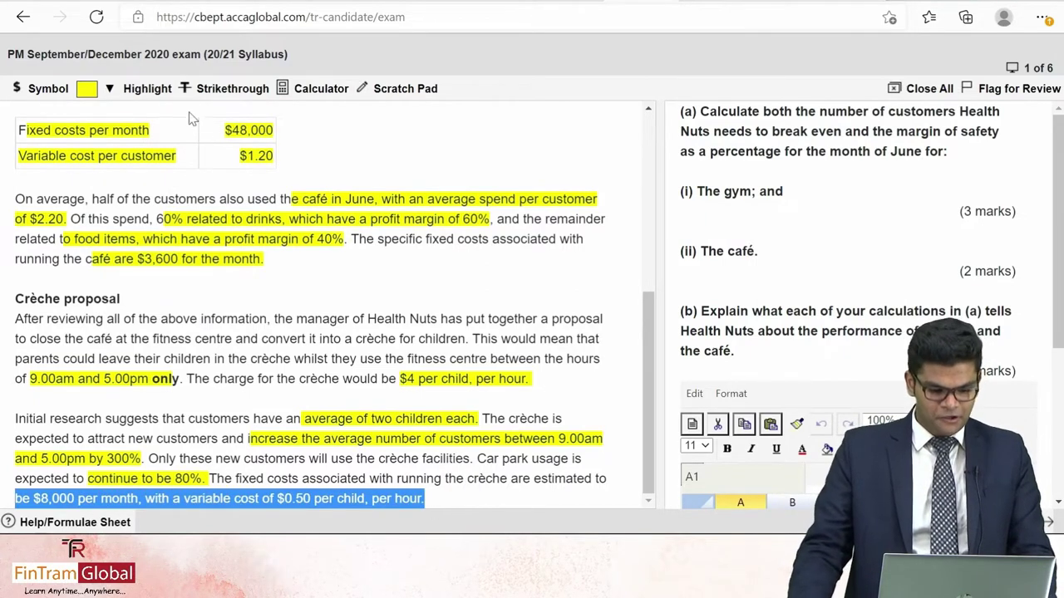
left_click(145, 89)
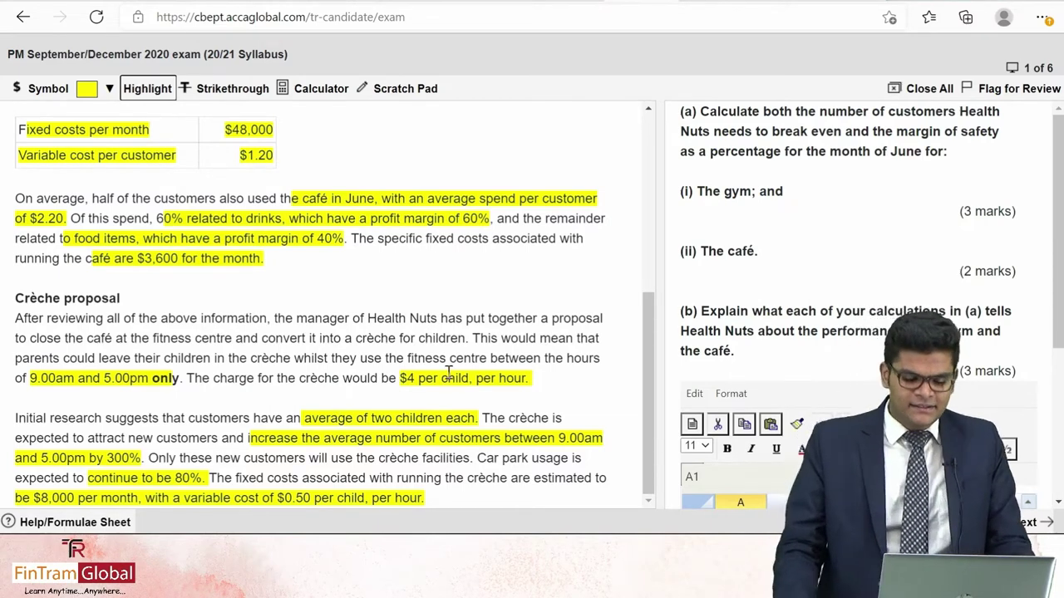
Widen the answer pane and review requirements (a) and (b) together with the blank answer spreadsheet
left_click_drag(658, 254, 332, 261)
scroll(624, 301, "down", 3)
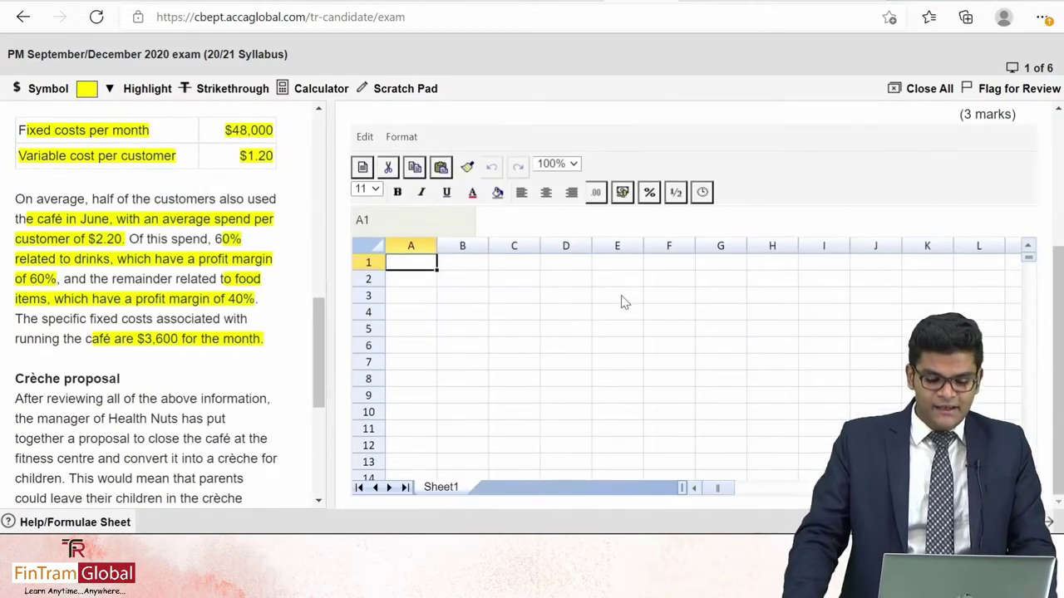
scroll(629, 305, "up", 3)
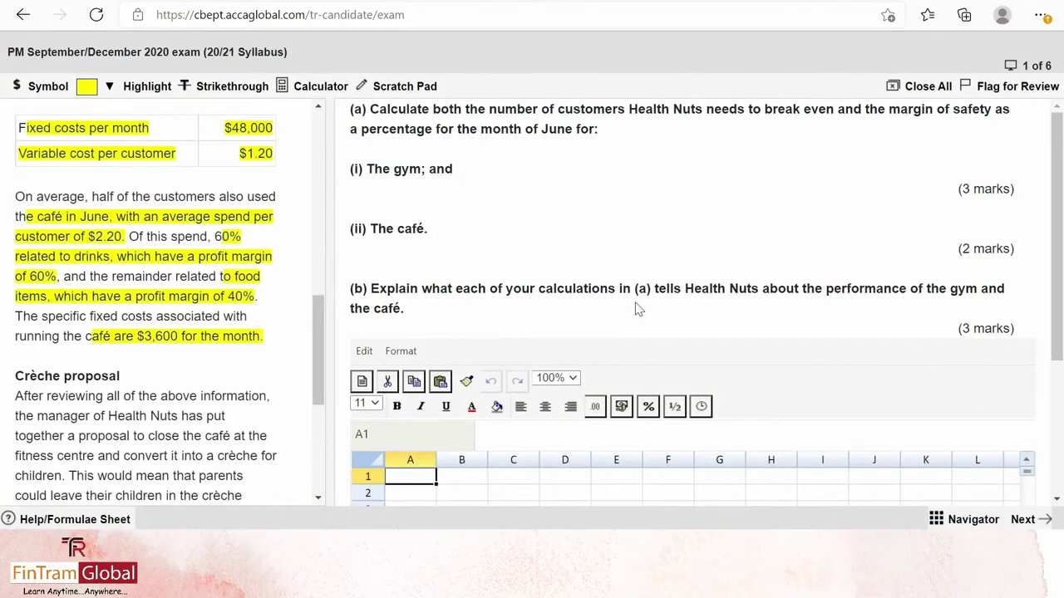
scroll(600, 253, "down", 1)
scroll(490, 213, "up", 1)
scroll(613, 242, "down", 3)
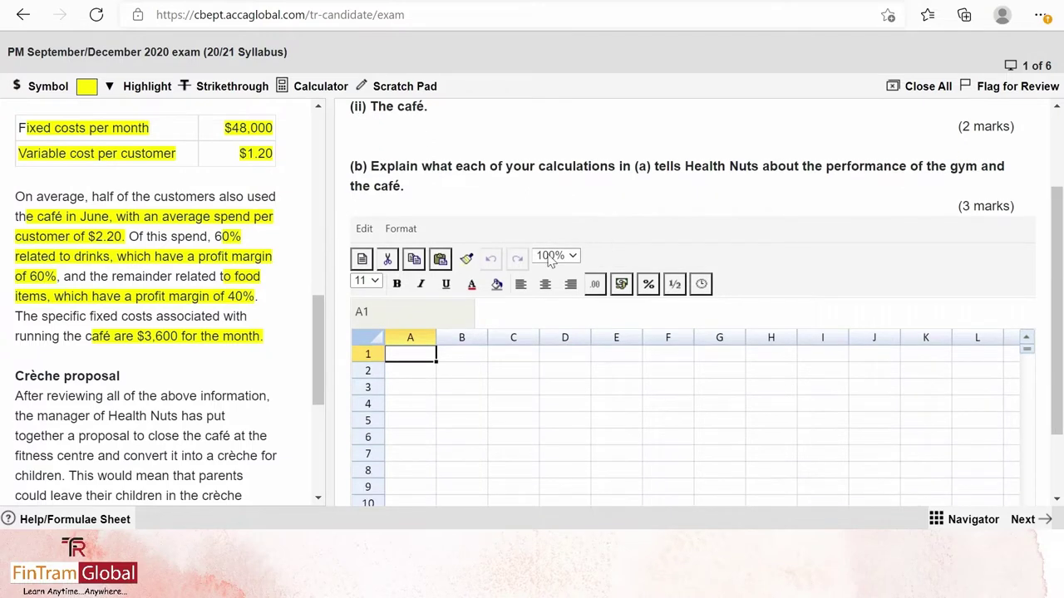
scroll(488, 383, "down", 3)
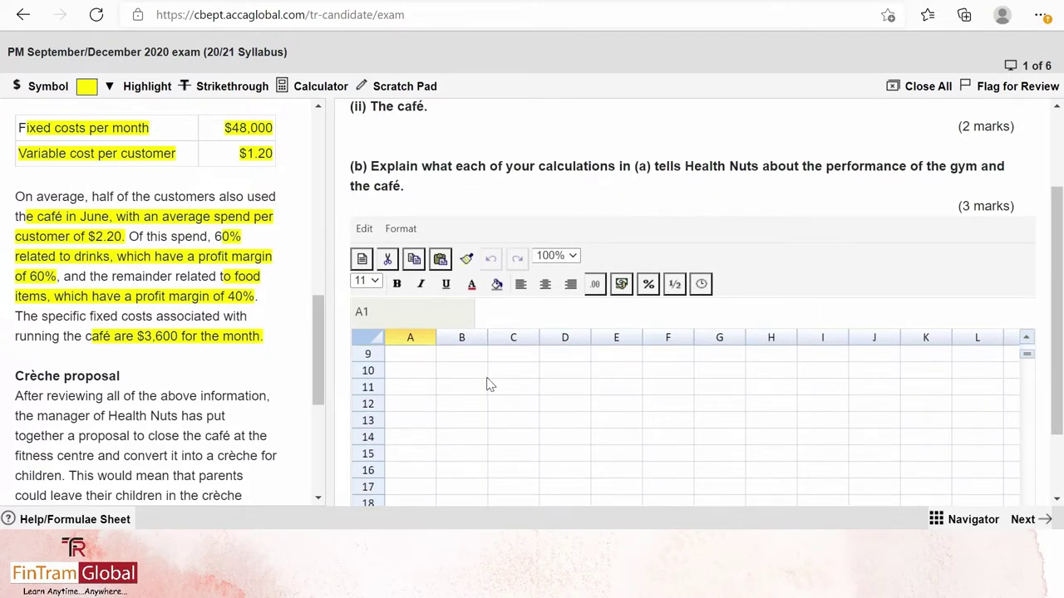
scroll(516, 316, "down", 2)
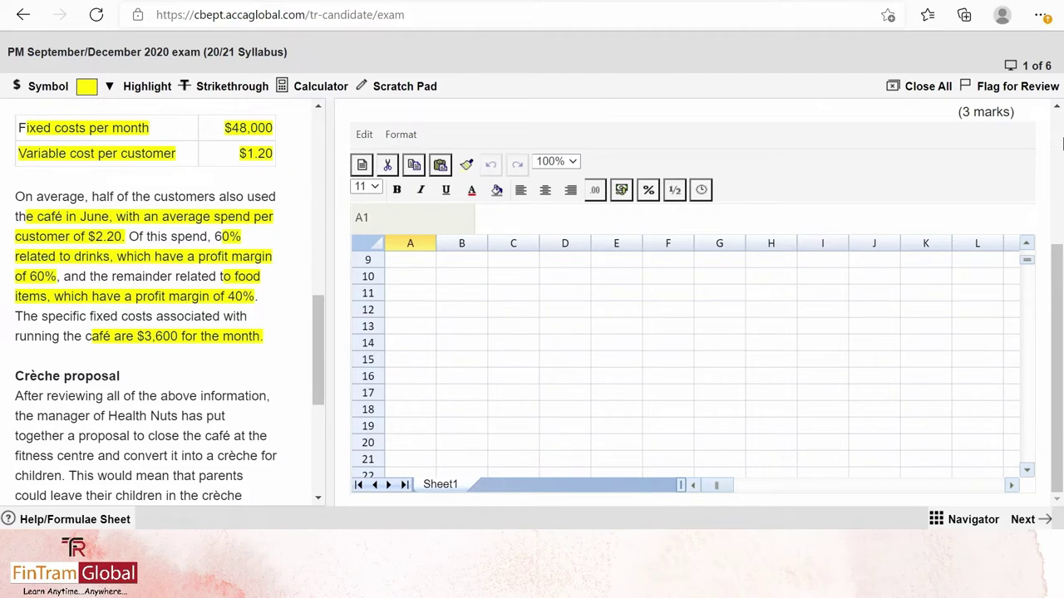
scroll(573, 370, "up", 6)
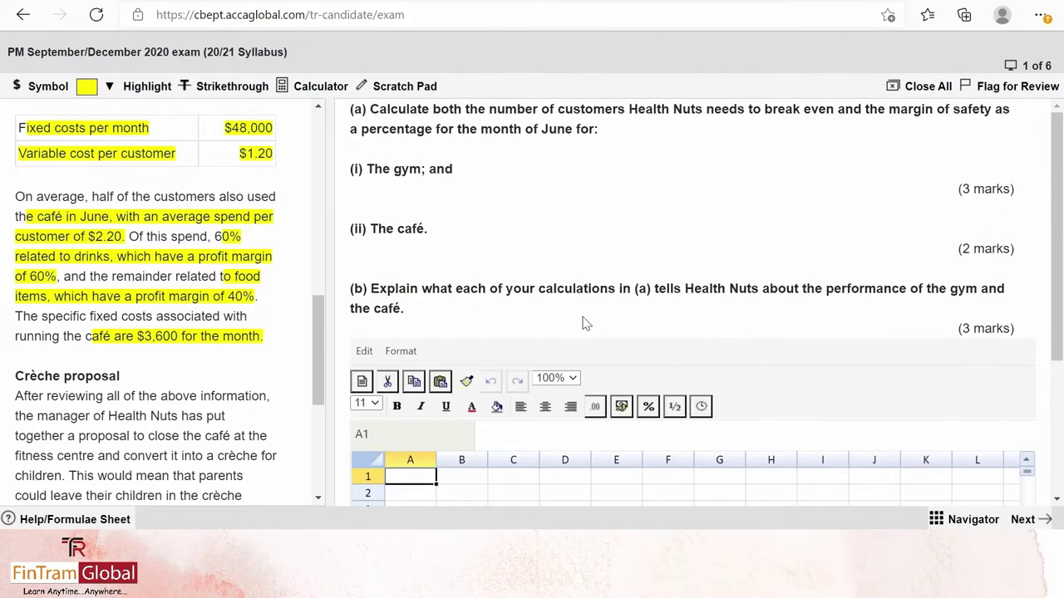
Enter the heading '(a) CALCULATION OF BREAKEVEN & MARGIN OF SAFETY' in cell A1 of the answer spreadsheet
scroll(570, 287, "down", 2)
scroll(570, 287, "down", 1)
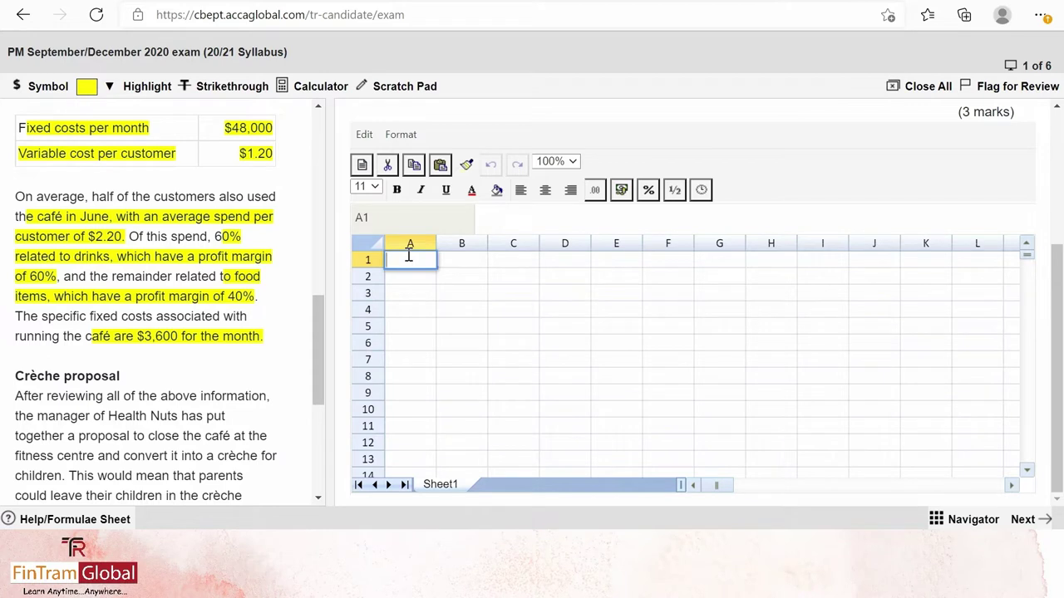
type("(")
type("A1")
key("BackSpace")
key("BackSpace")
type("a) CALCULA")
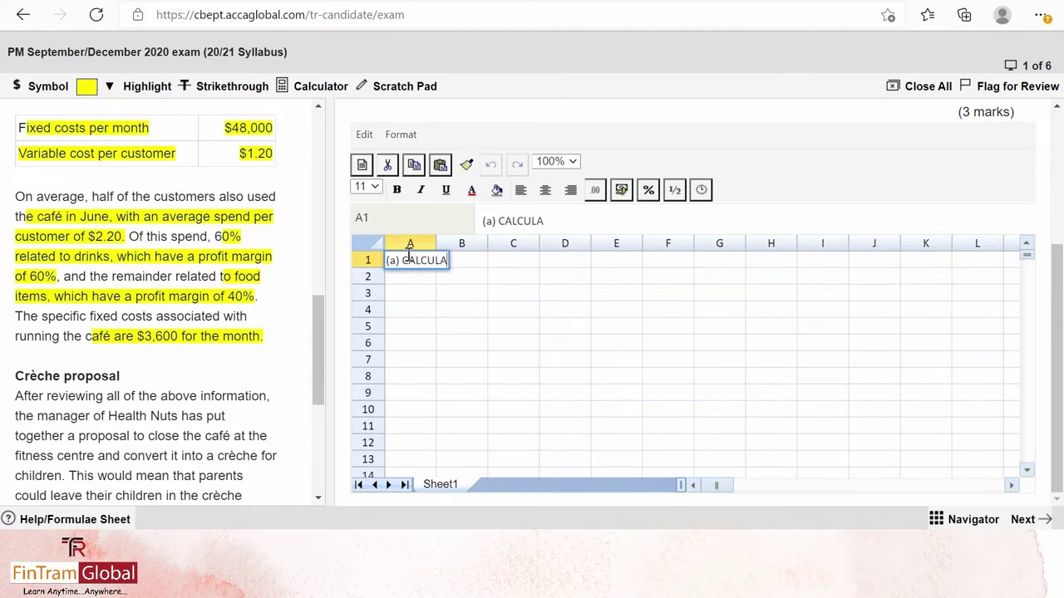
type("TION OF B")
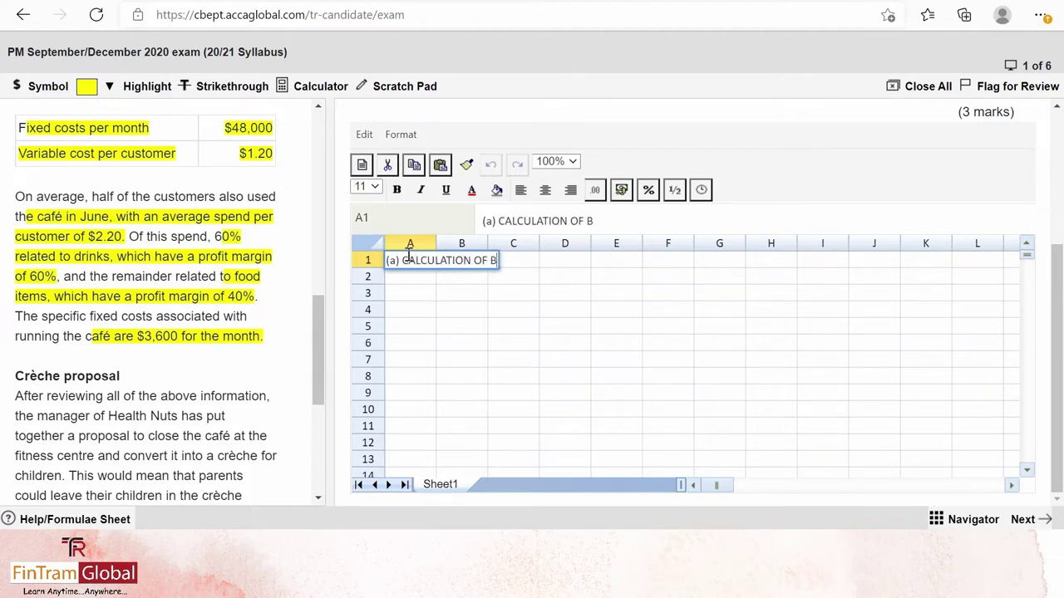
type("REAKEVEN")
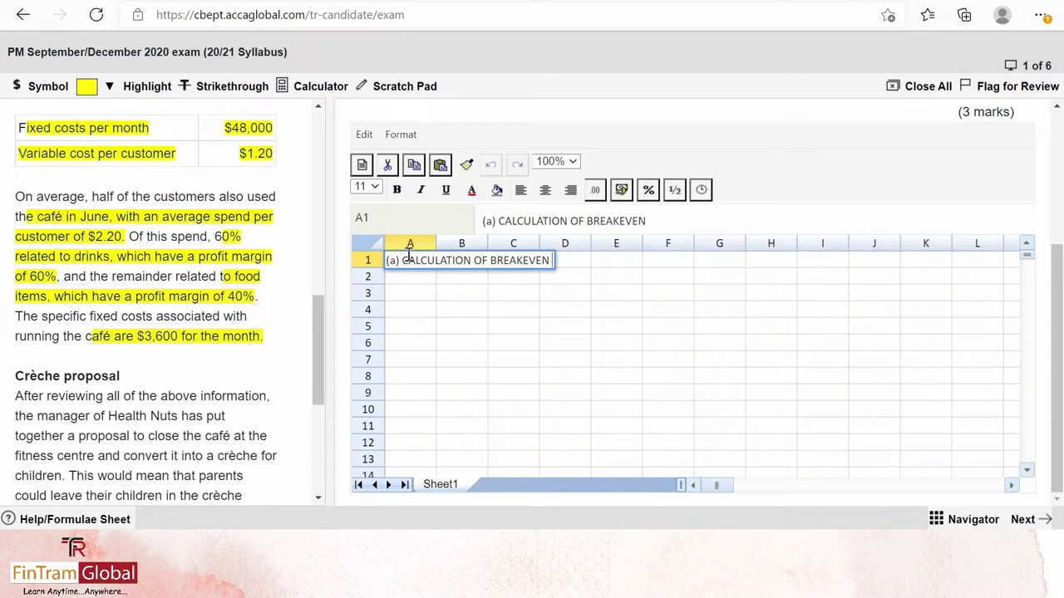
type(" *")
key("BackSpace")
key("BackSpace")
type("& MA")
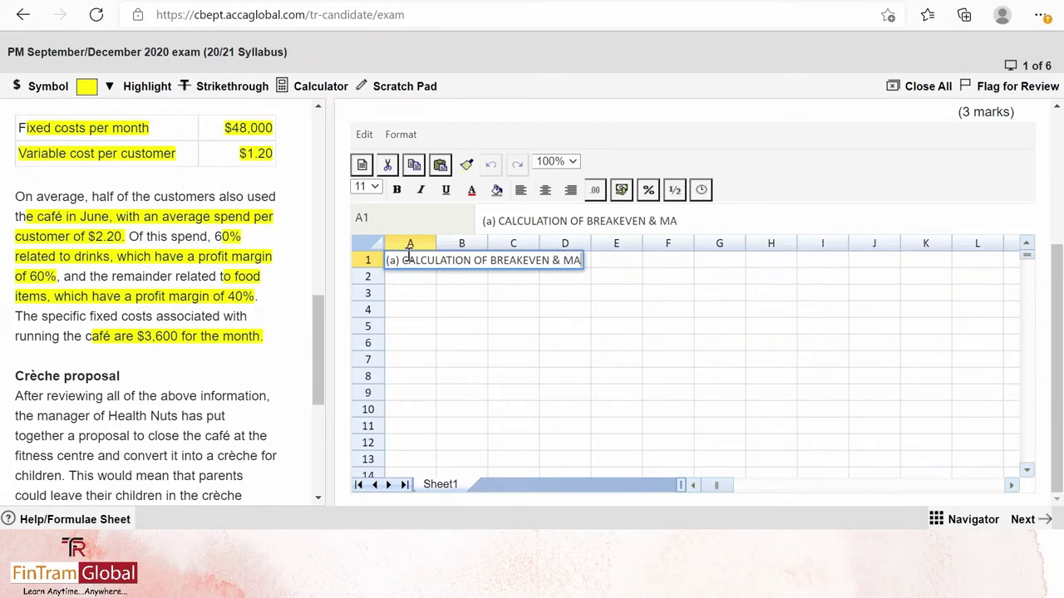
type("RGIN OF SAFETY")
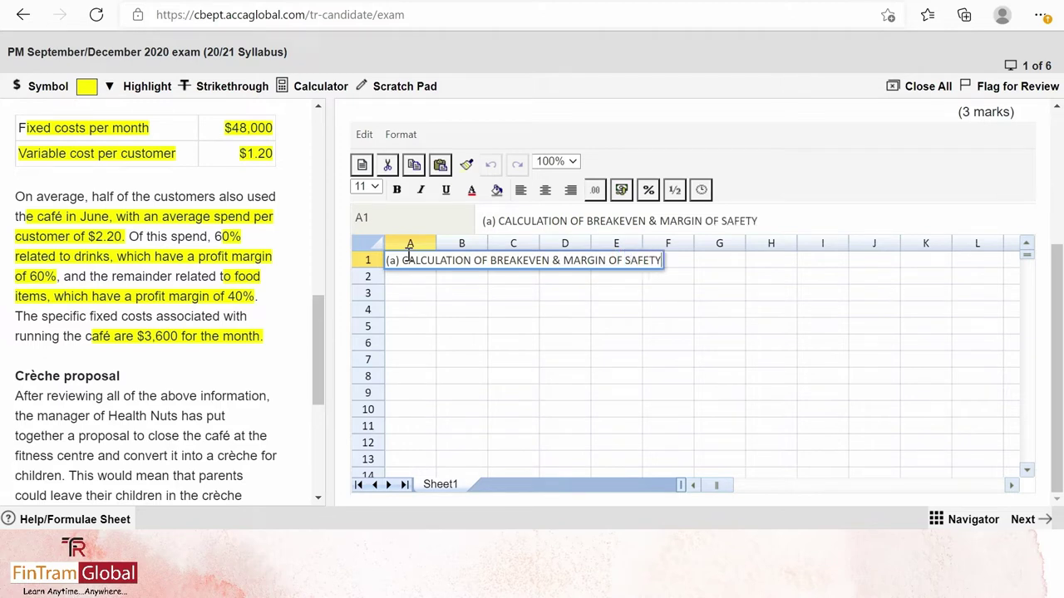
key("Return")
key("Return")
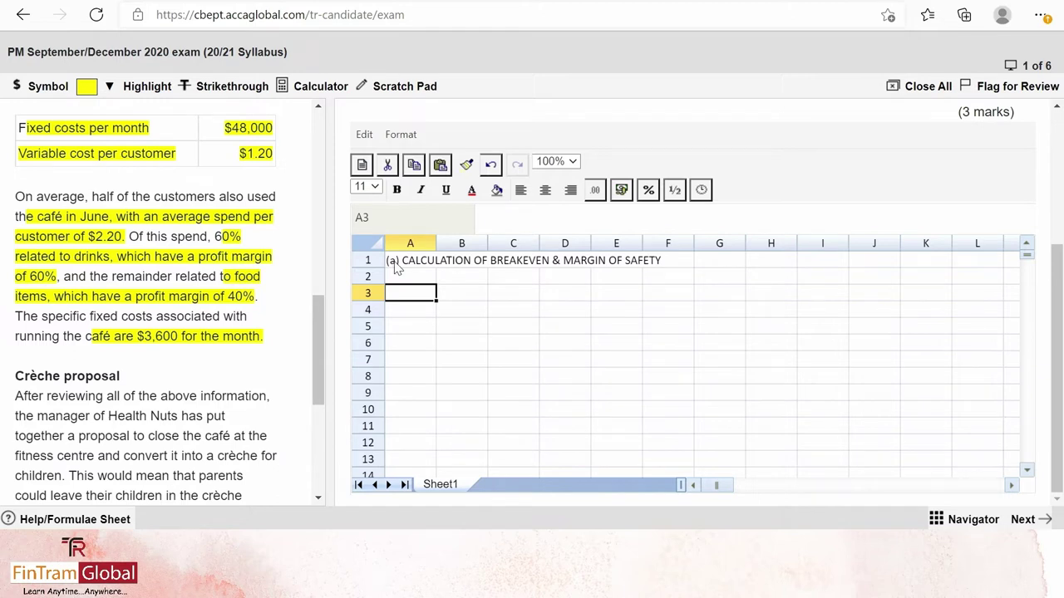
Enter the subheading '(i) Gym' in cell A3
type("(")
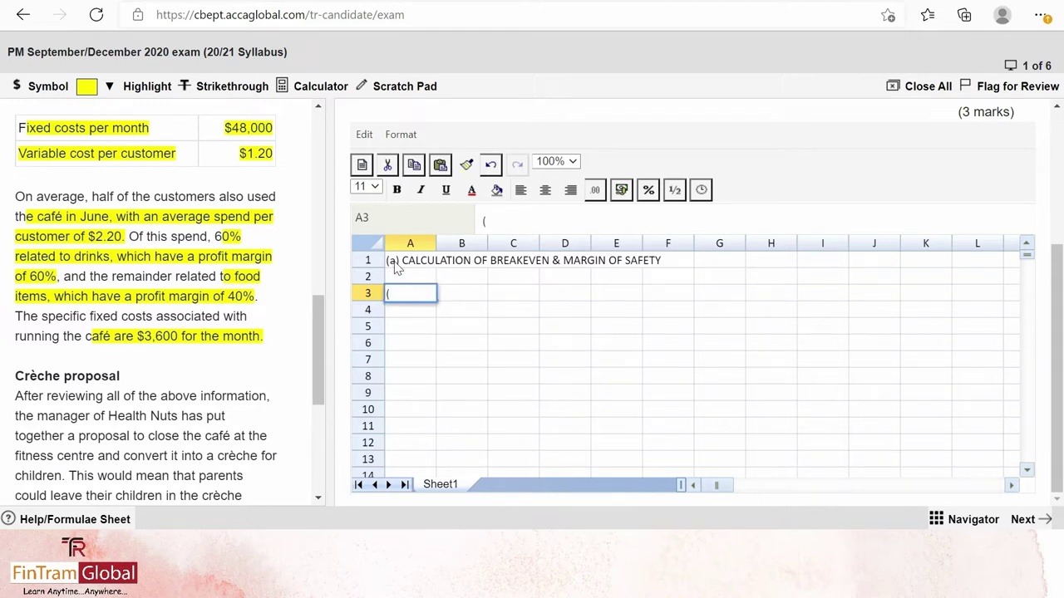
type("i) Gym")
key("Return")
Make the main heading in A1 and the gym subheading in A3 bold, ending on cell A4
key("Up")
key("Up")
key("Up")
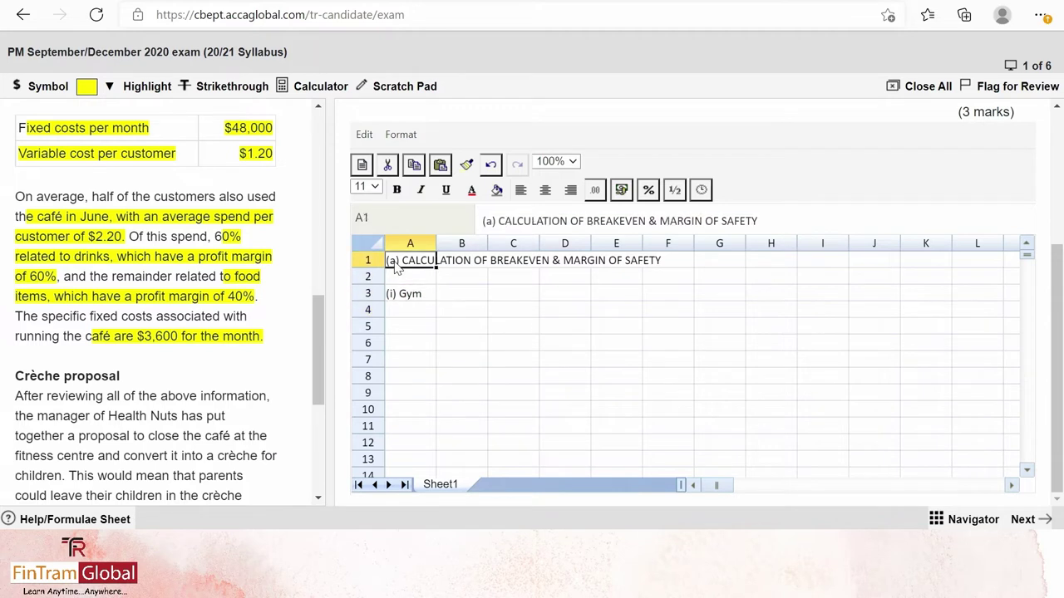
key("ctrl+b")
key("Down")
key("Down")
key("ctrl+b")
key("Down")
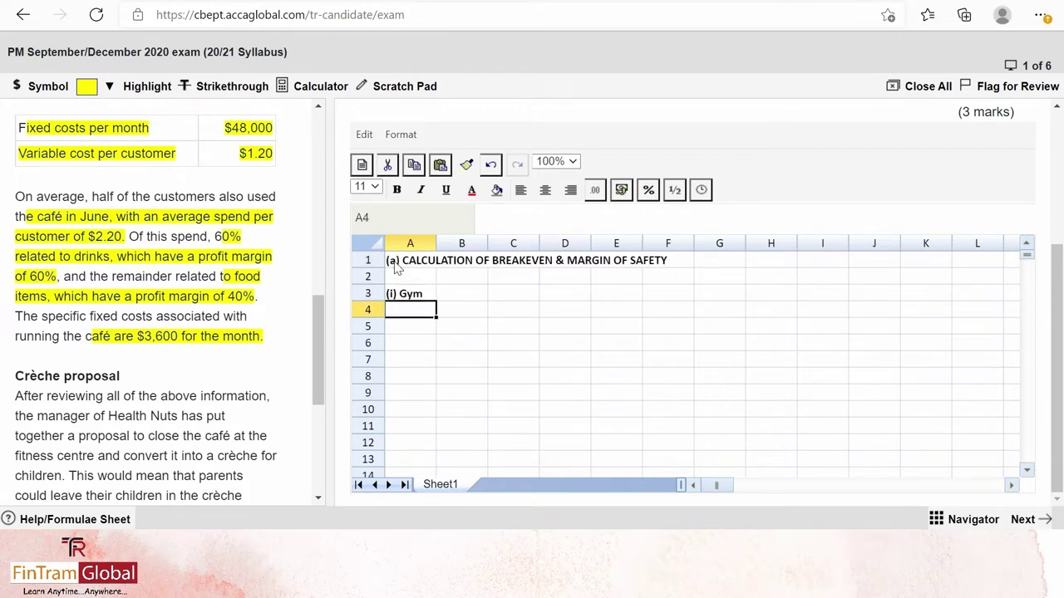
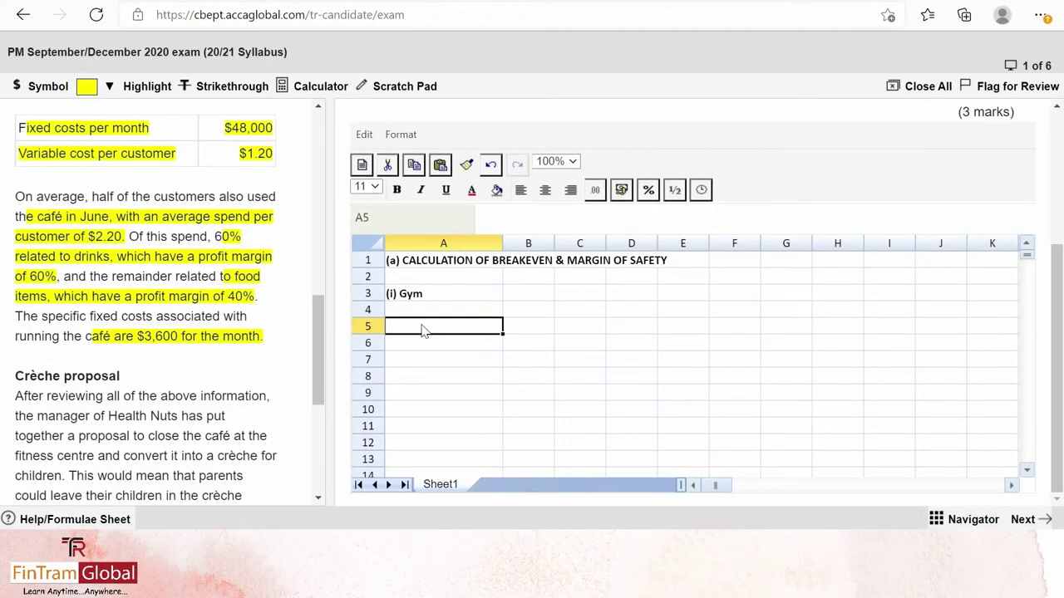
Enter the heading 'Particulars' in cell A5 and make it bold
type("Particu")
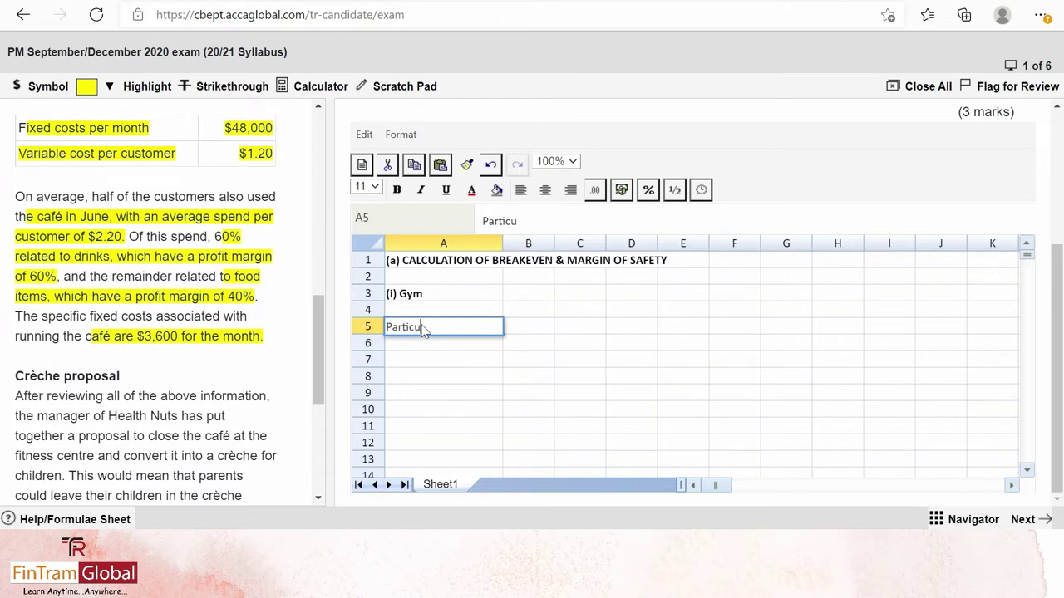
type("lars")
key("Return")
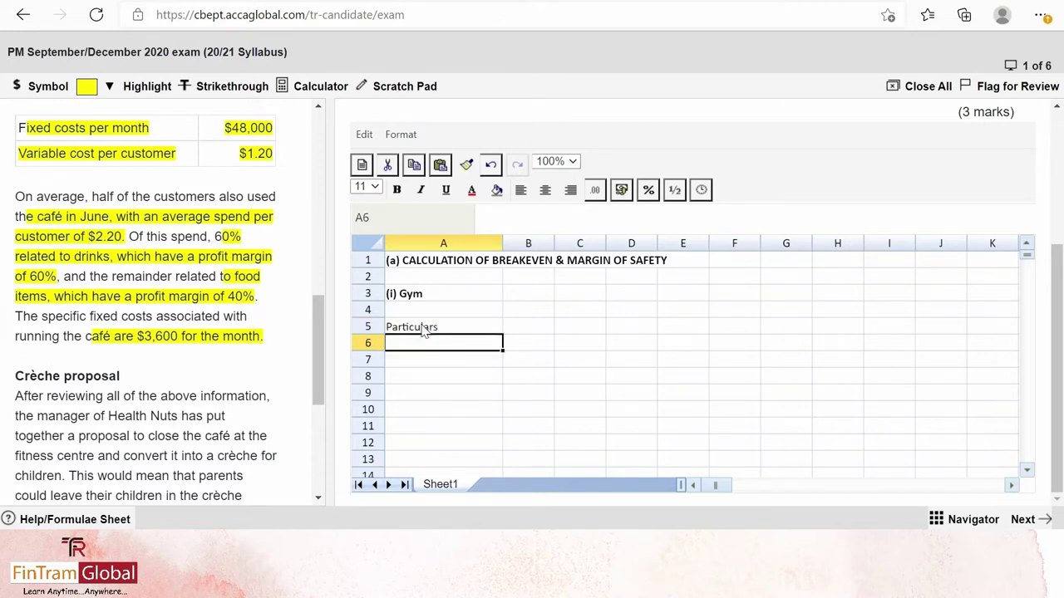
left_click(423, 329)
key("ctrl+b")
key("Return")
Enter the label 'Sales per customer' in cell A6 and review the scenario's gym access and car park charges
type("Sales per")
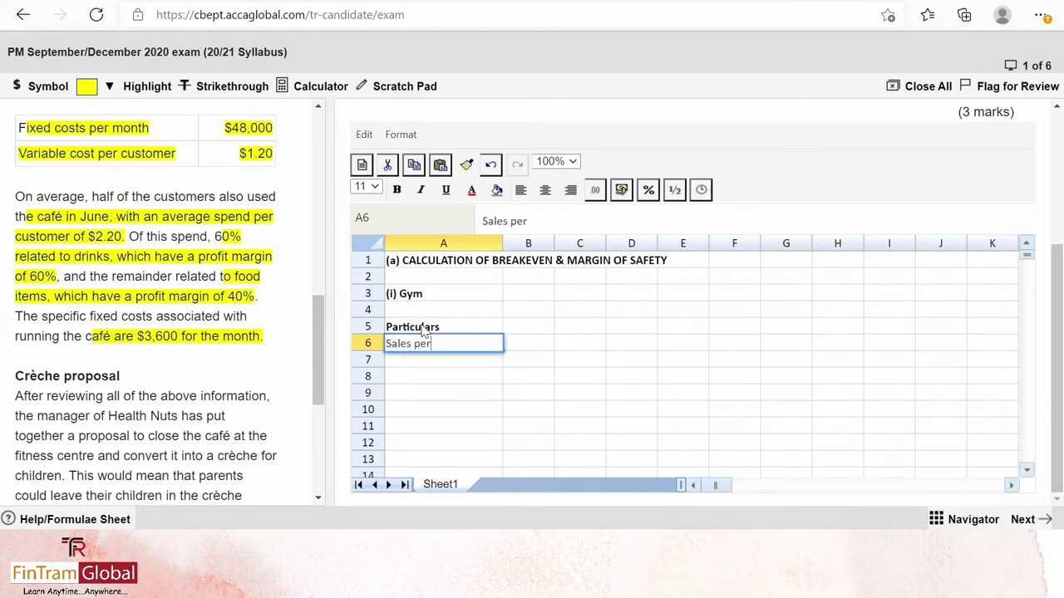
type(" customer")
scroll(164, 262, "up", 4)
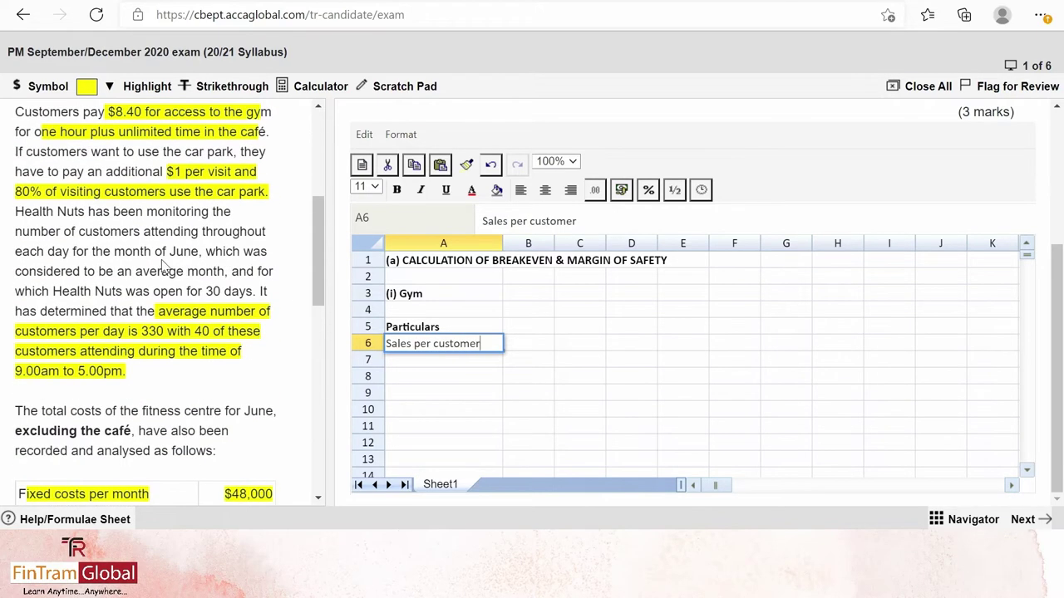
scroll(163, 264, "up", 3)
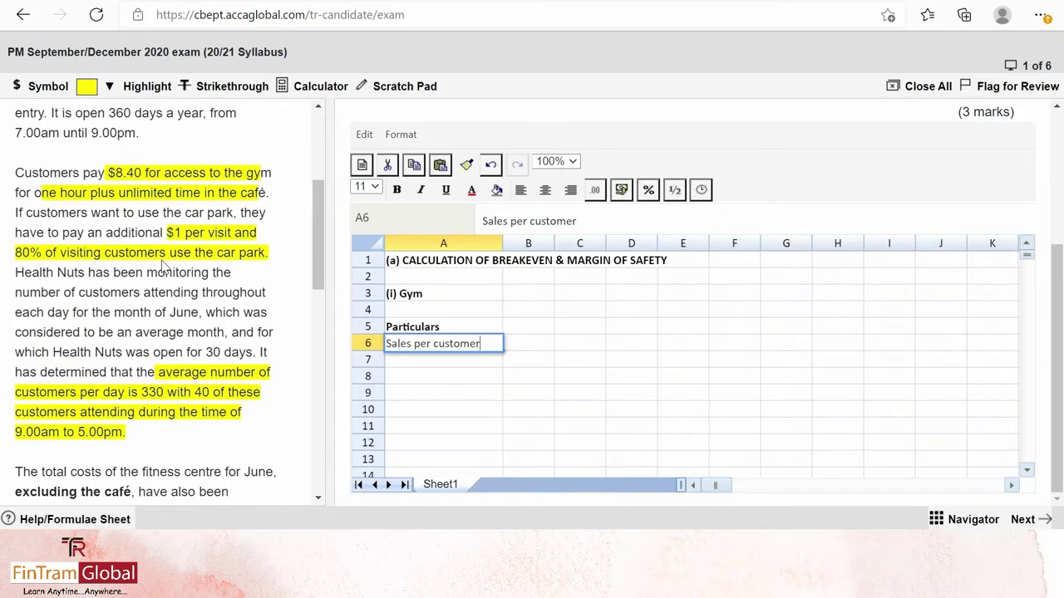
scroll(163, 264, "up", 6)
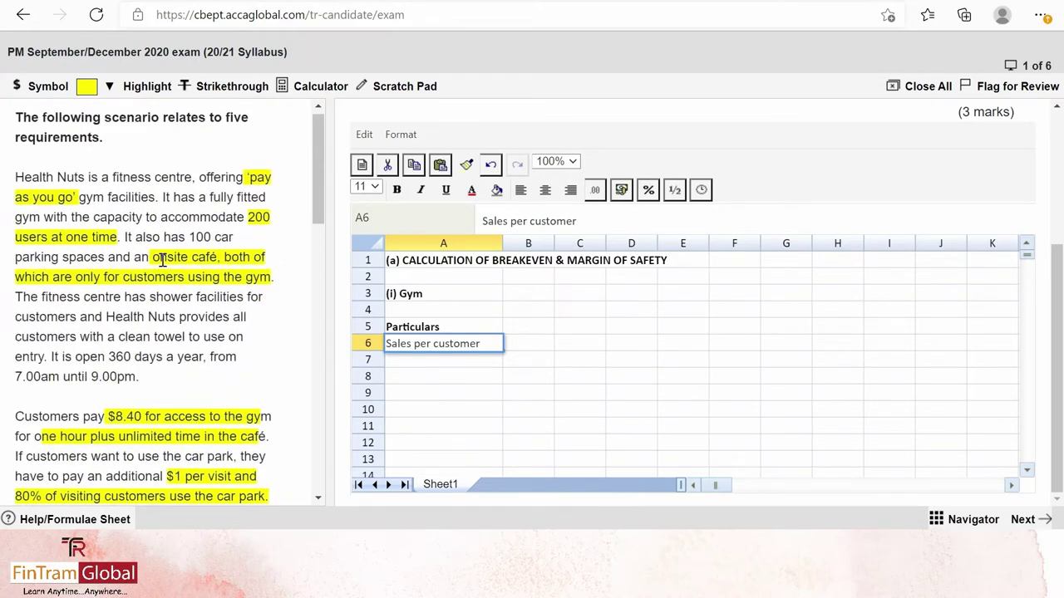
scroll(164, 262, "down", 9)
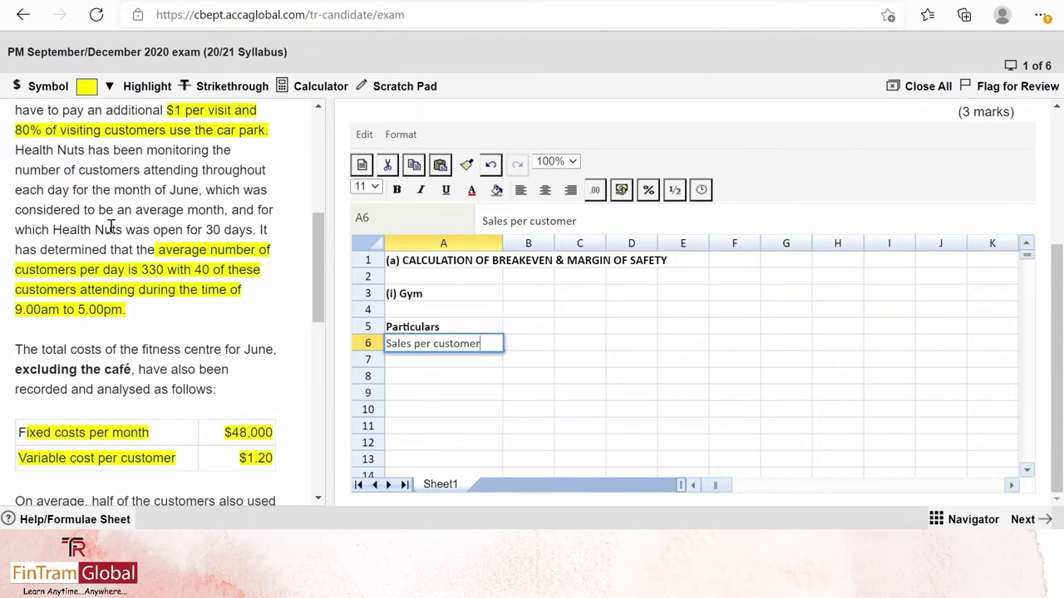
scroll(112, 224, "up", 3)
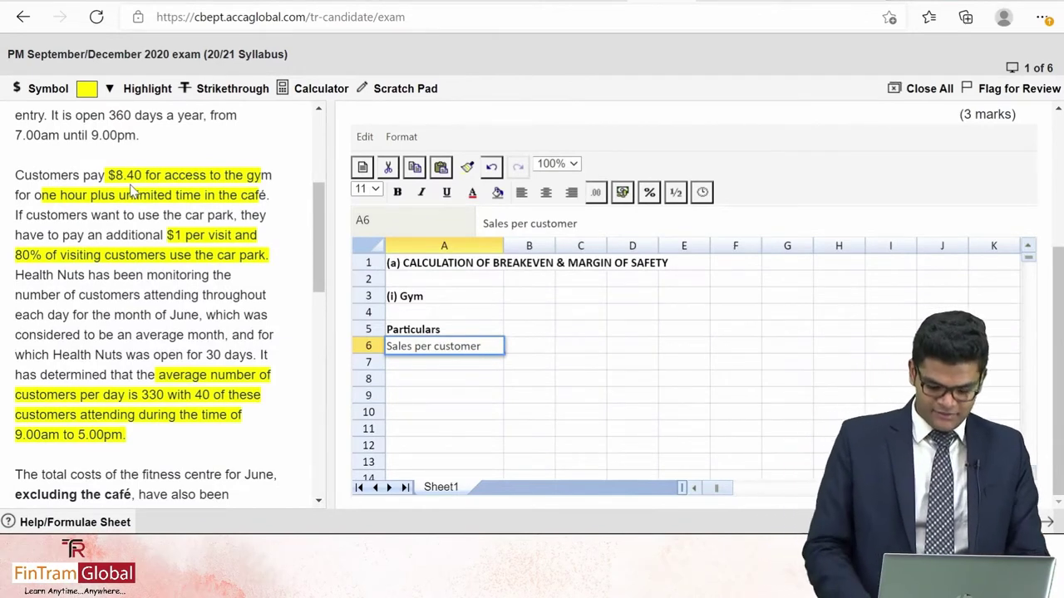
key("Return")
Calculate sales per customer in cell B6 with the formula =8.4+(1*80%)
key("Up")
key("Right")
type("=")
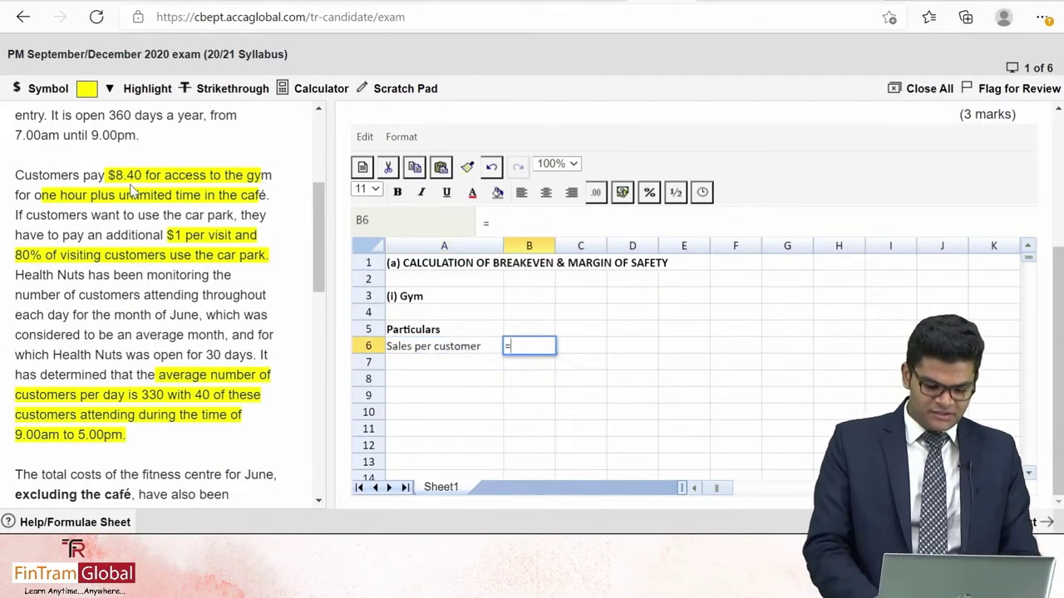
type("8.")
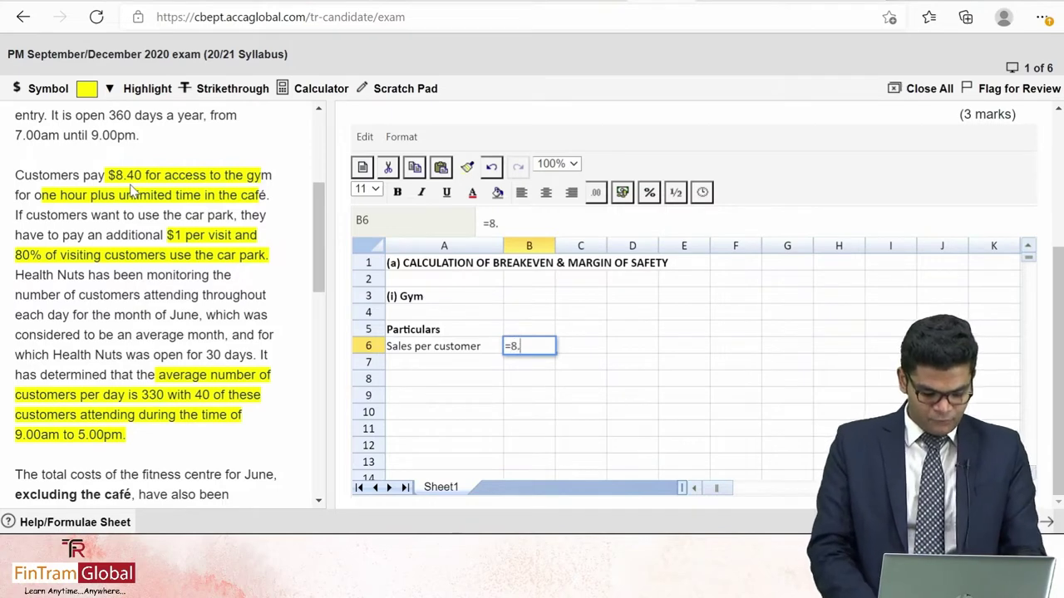
type("4+")
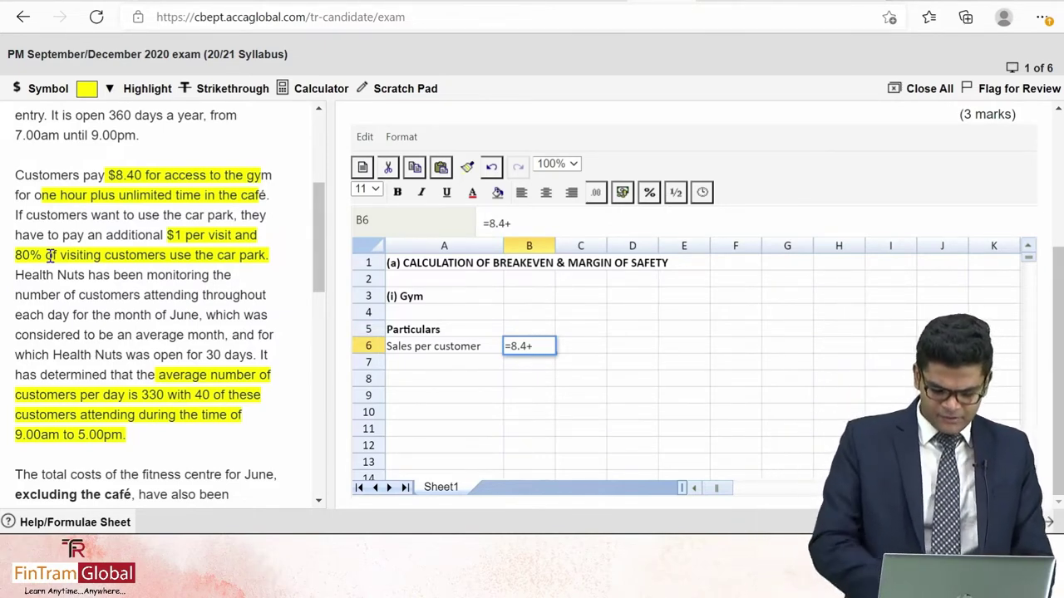
type("(")
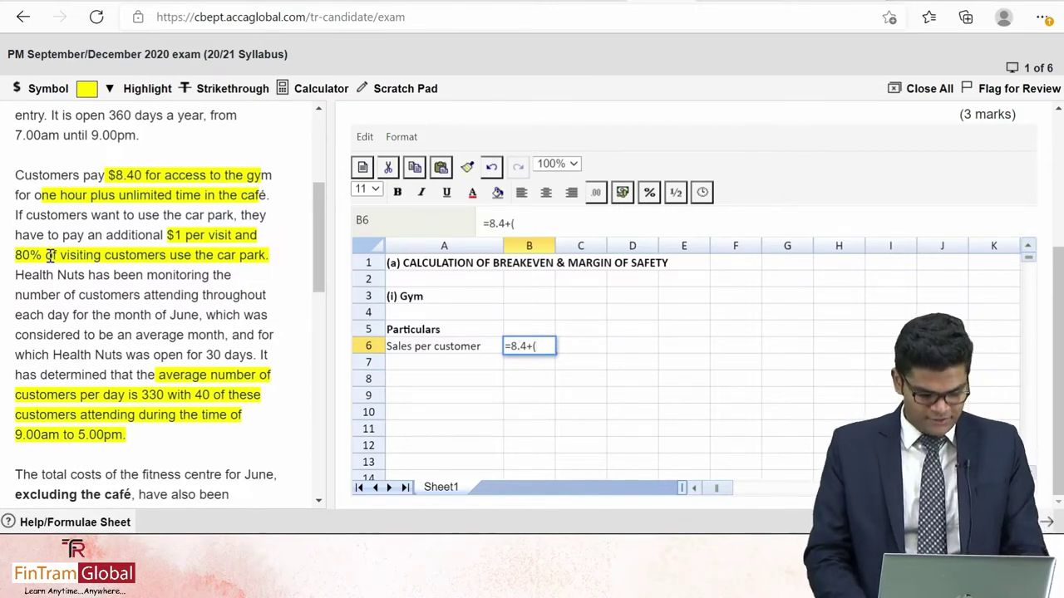
type("1*")
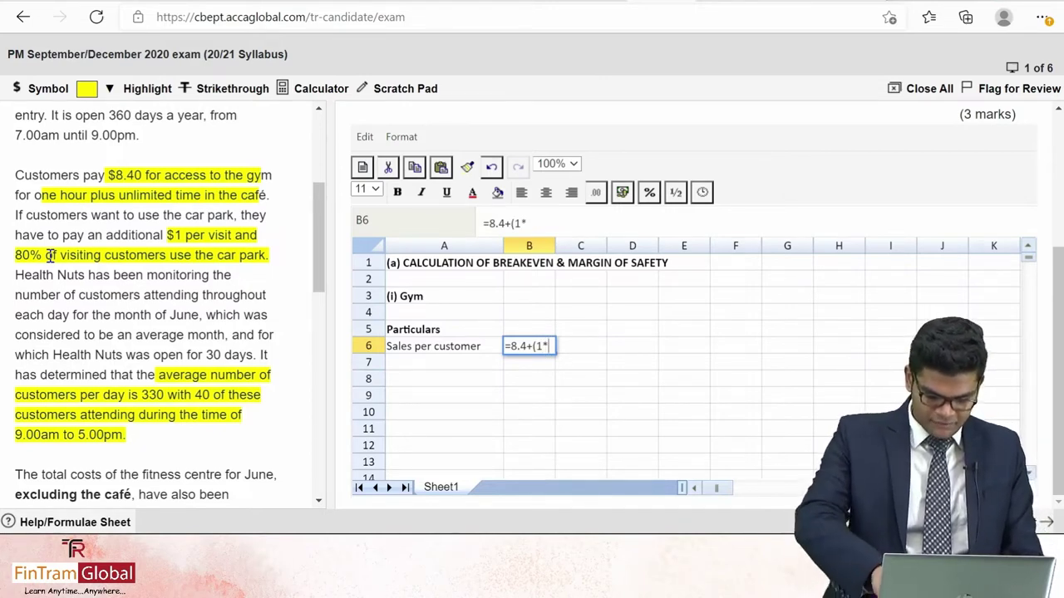
type("80")
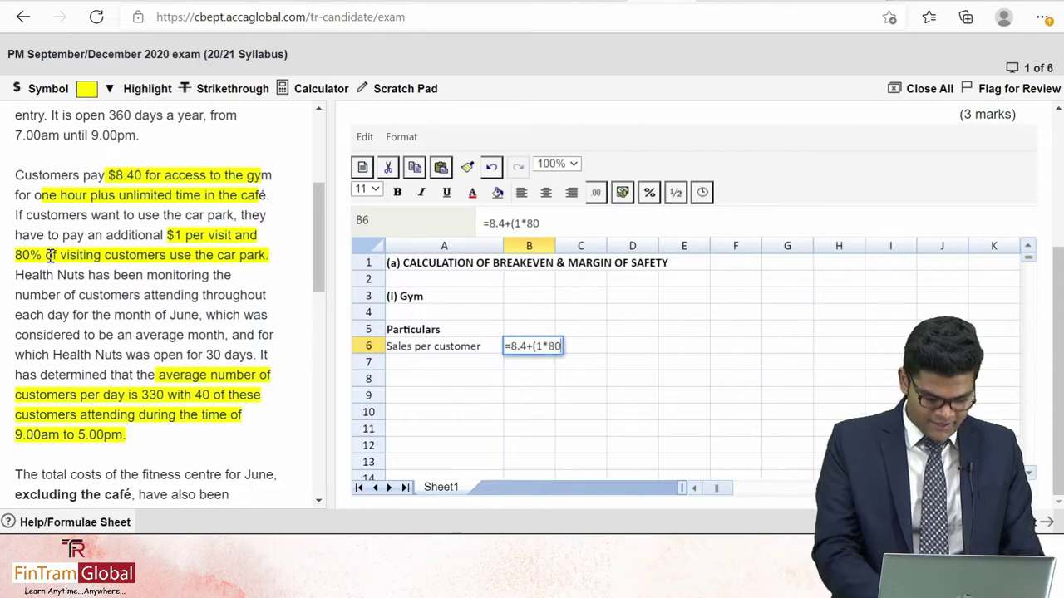
type("%)")
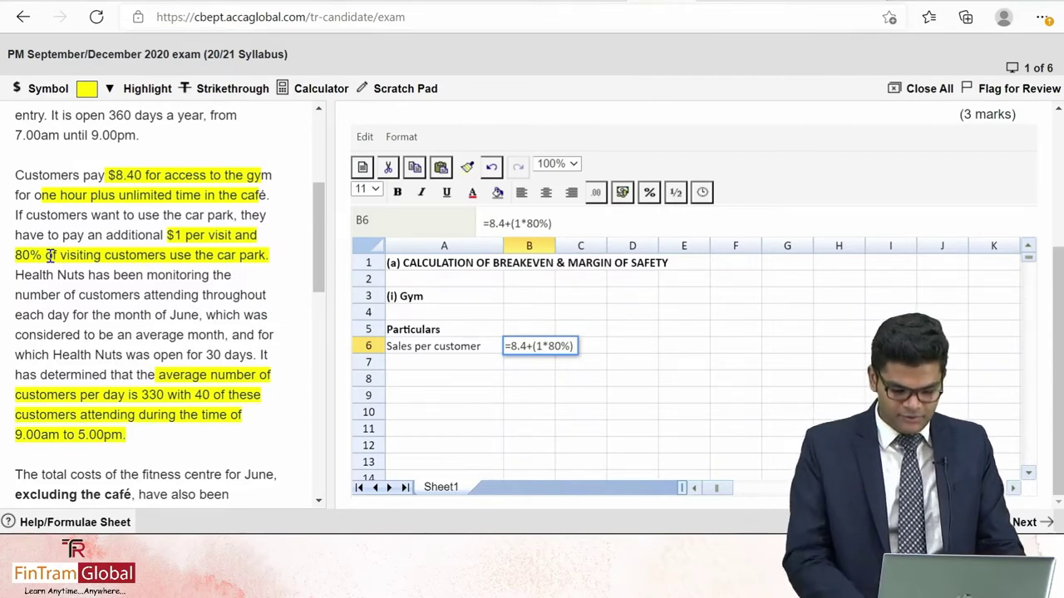
key("Return")
key("Up")
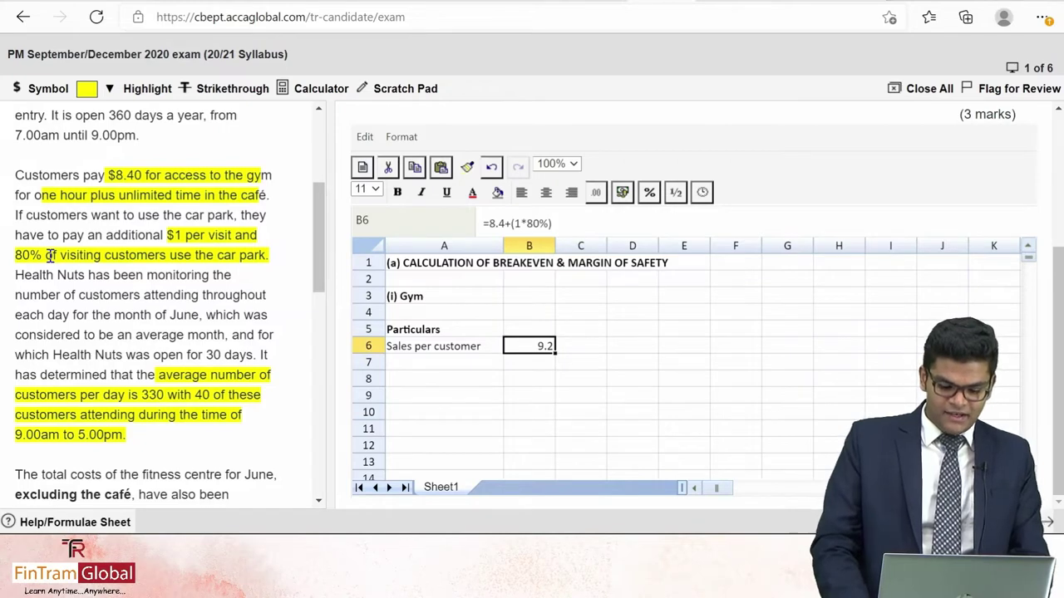
Add a 'Variable cost' row with the label in A7 and the value 1.2 in B7
key("Down")
key("Left")
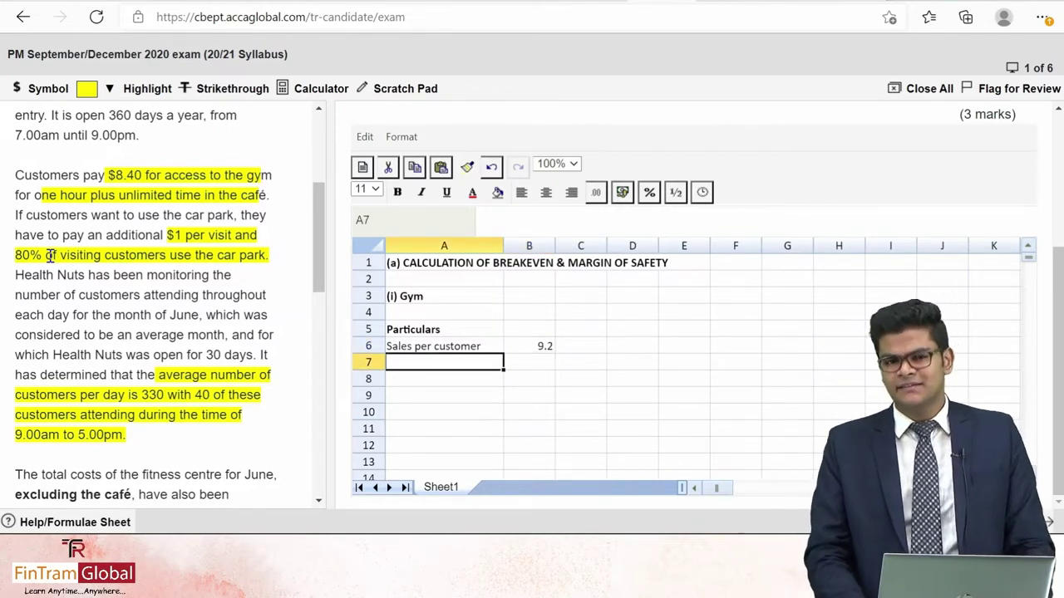
scroll(199, 299, "down", 4)
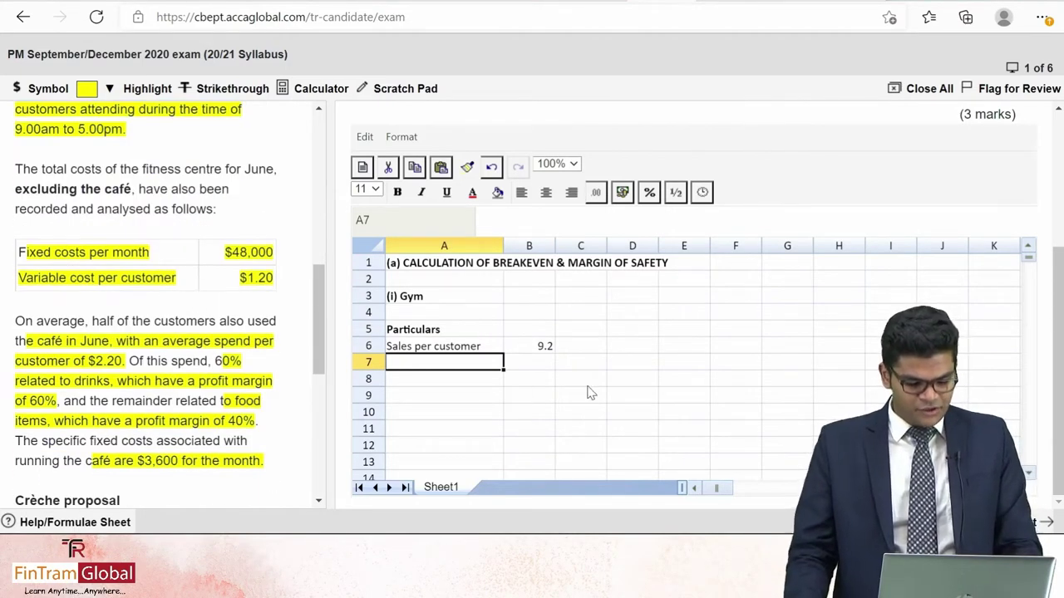
type("Varia")
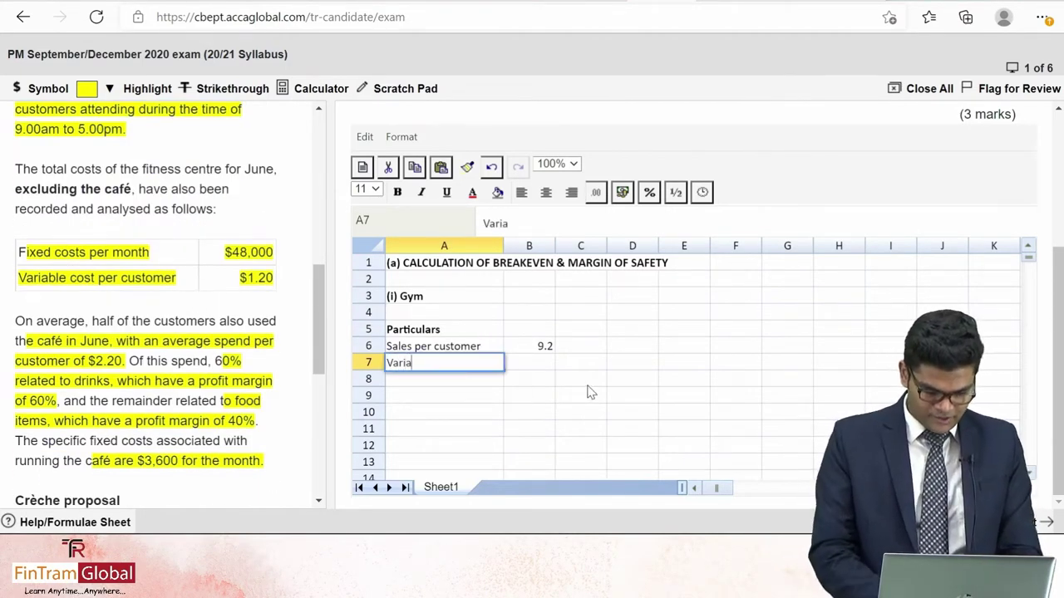
type("be")
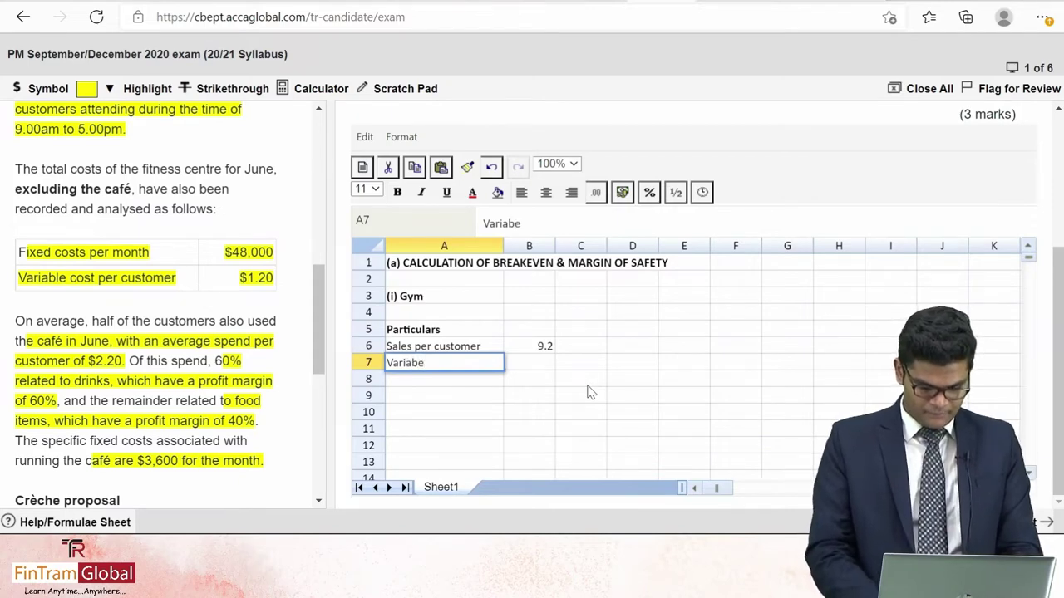
key("BackSpace")
type("le cost")
key("Tab")
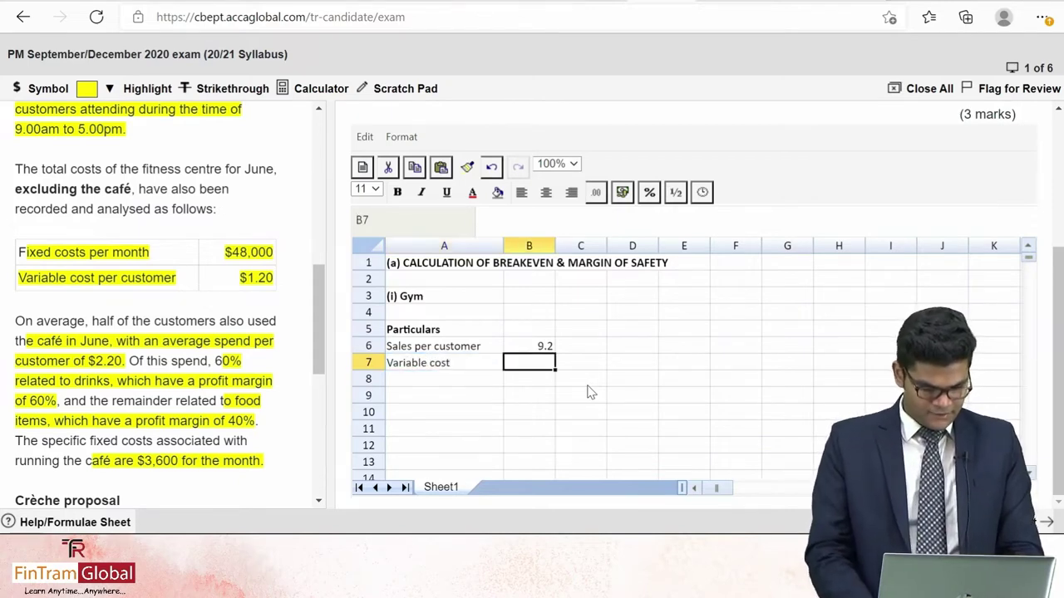
type("1.2")
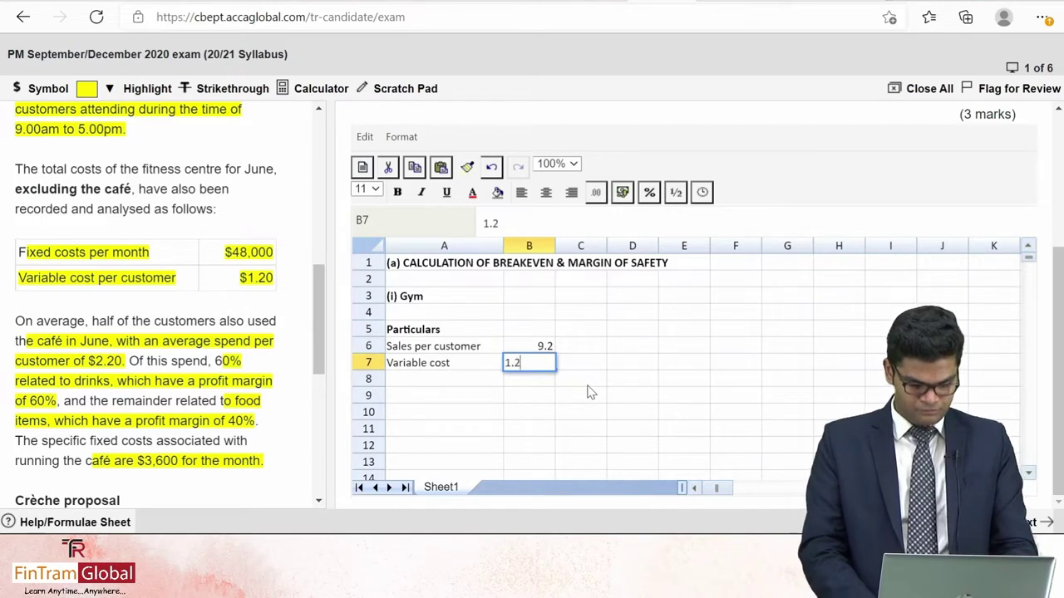
key("Return")
Enter the label 'Contribution per unit' in cell A8
key("Left")
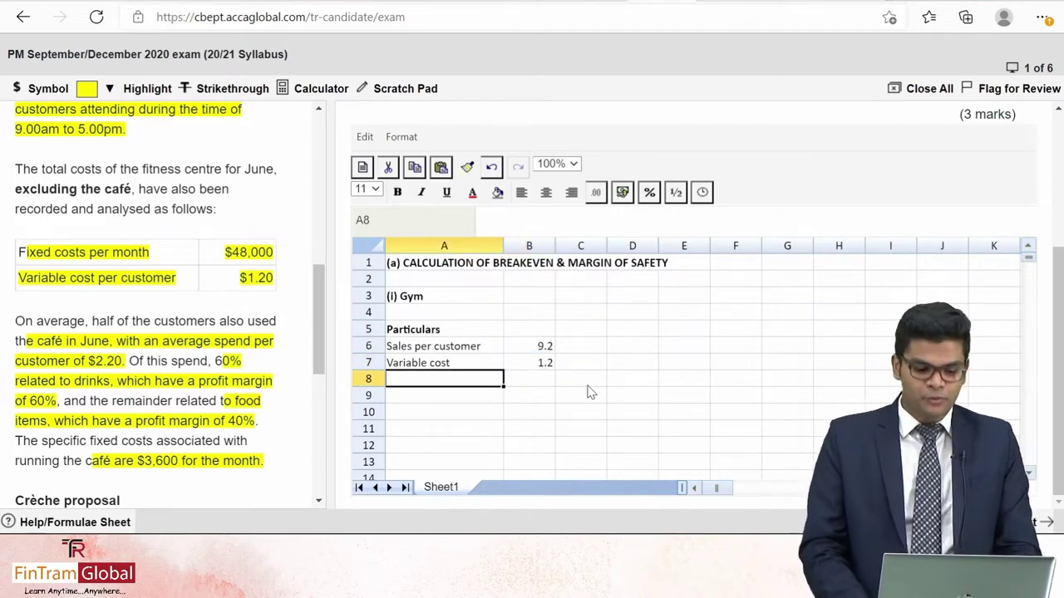
type("Contrib")
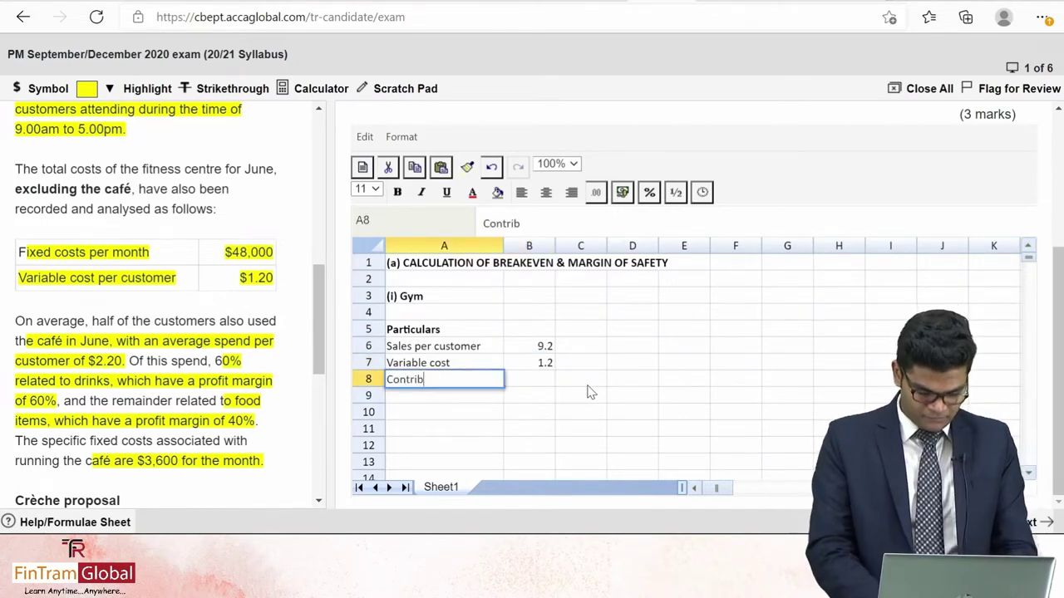
type("ution per unit")
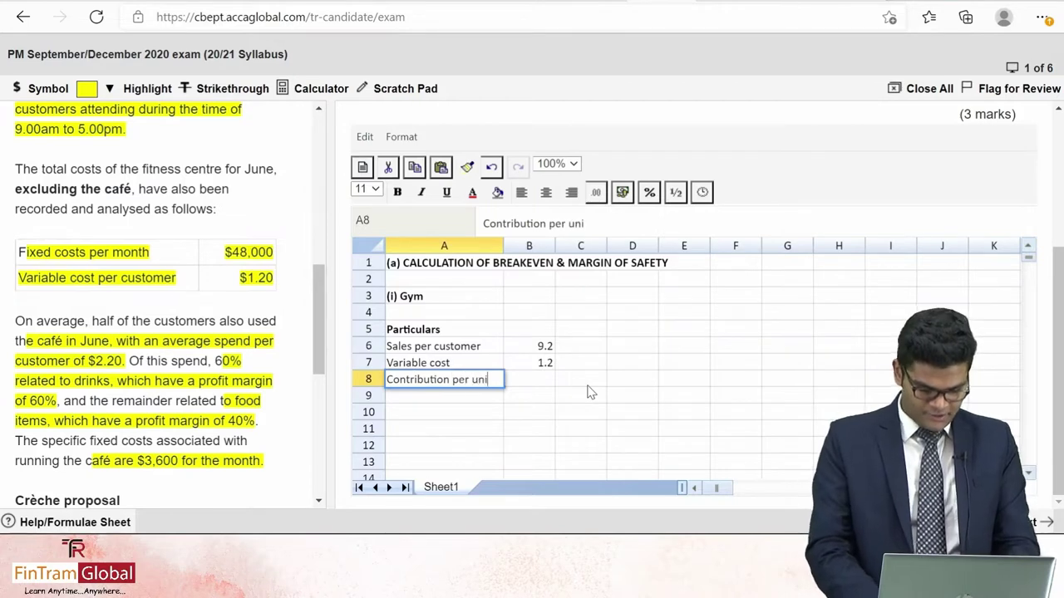
key("Return")
Calculate the contribution in cell B8 as sales less variable cost with the formula =B6-B7
key("Up")
key("Right")
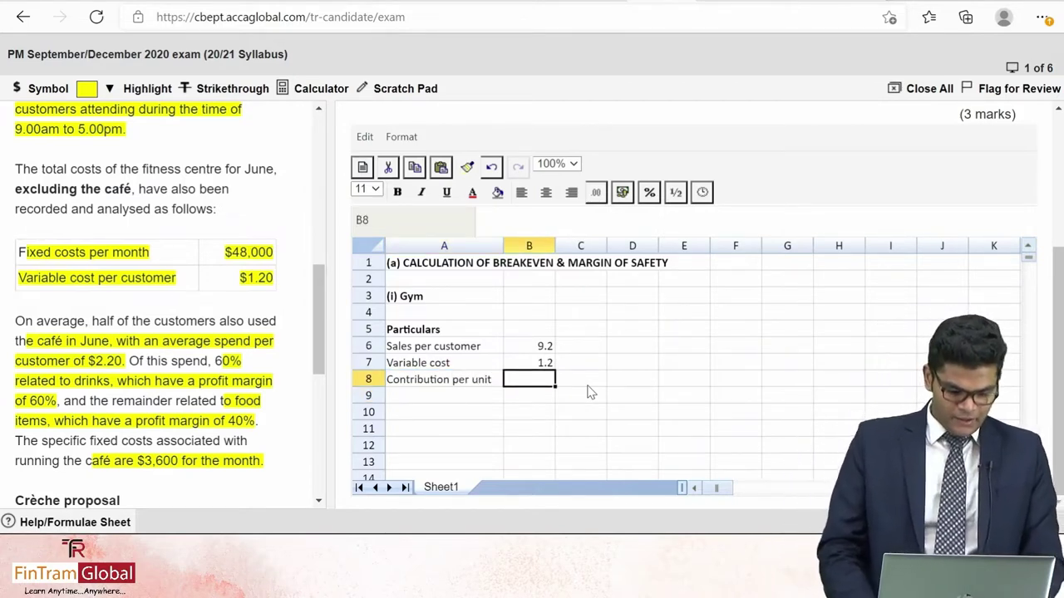
type("=")
key("Up")
key("Up")
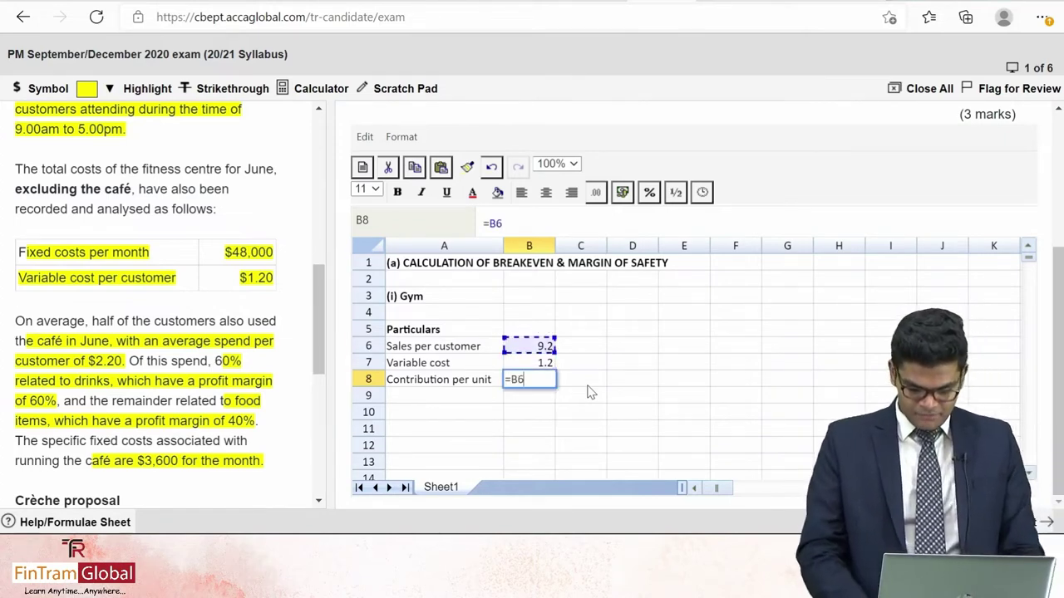
type("-")
key("Up")
key("Return")
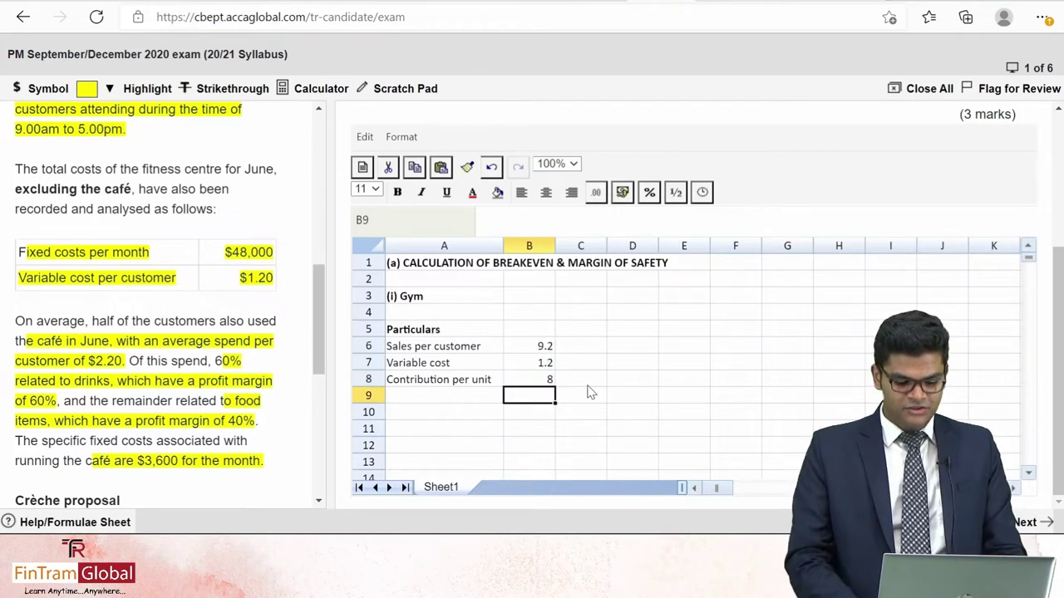
Make the contribution label and value in A8:B8 bold
key("Up")
key("Left")
key("shift+Right")
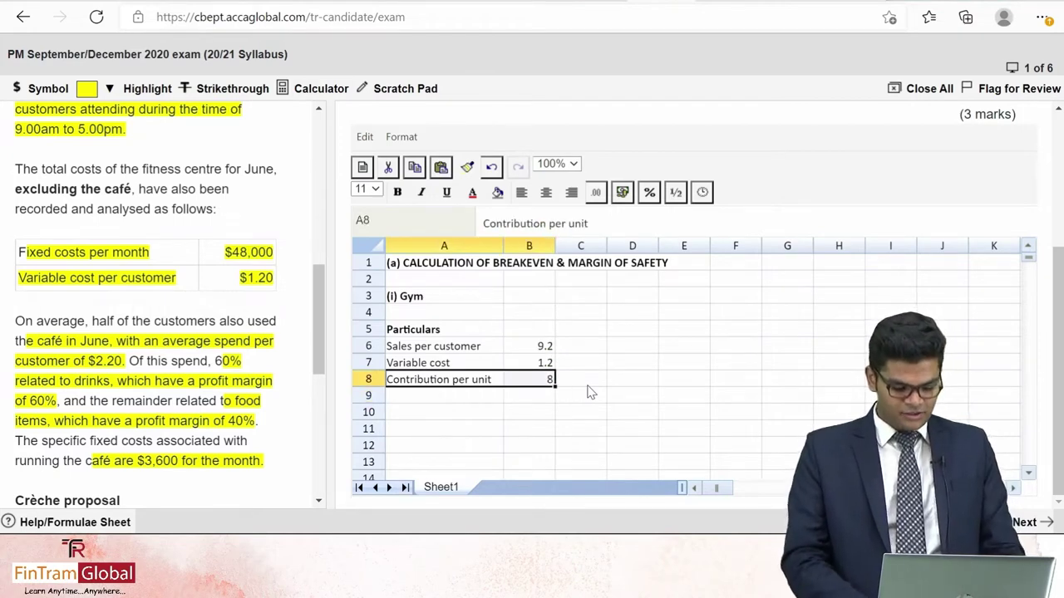
key("ctrl+b")
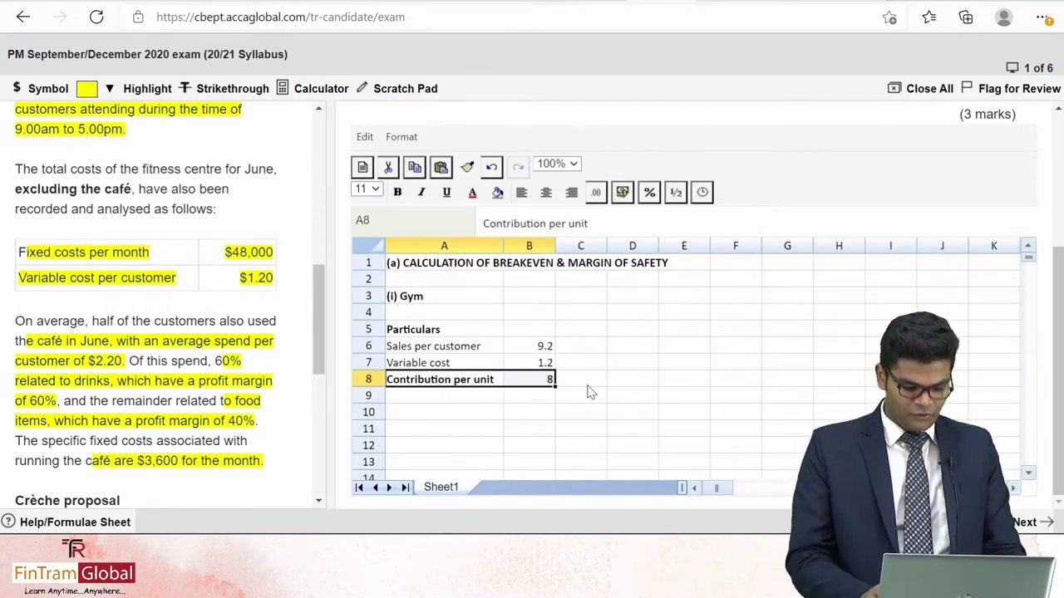
Change the label in A8 to 'Contribution per customers' and widen column A to fit it, ending on cell A10
key("shift+Left")
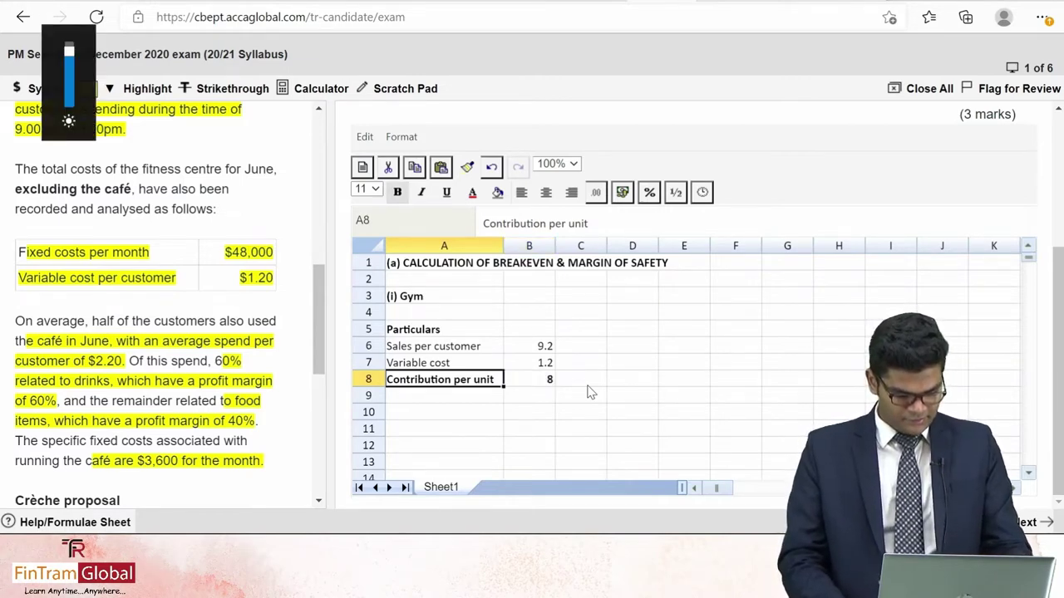
double_click(494, 380)
key("BackSpace")
key("BackSpace")
key("BackSpace")
key("BackSpace")
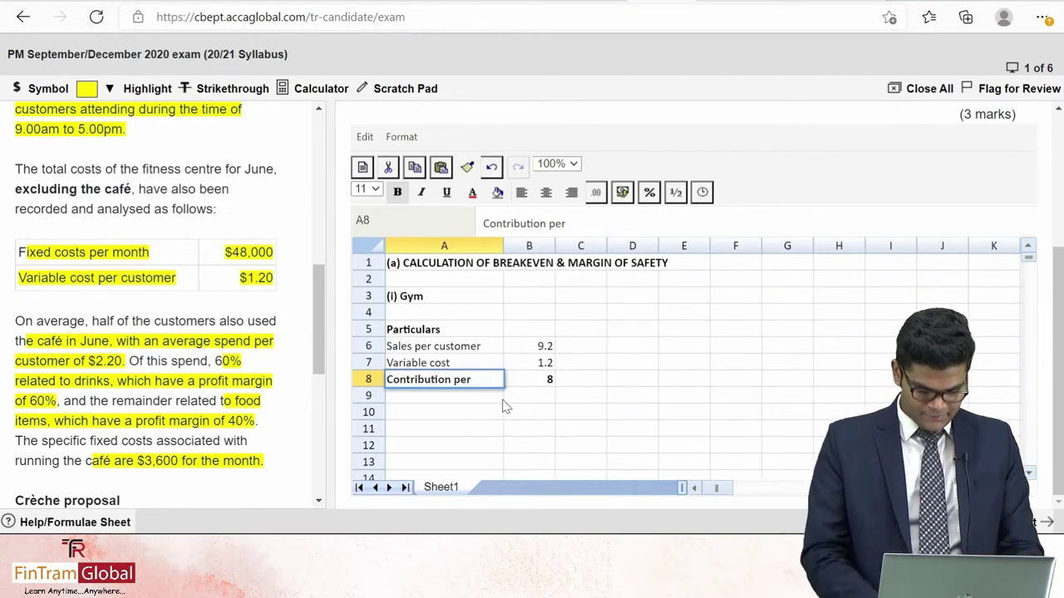
type("customer")
key("Return")
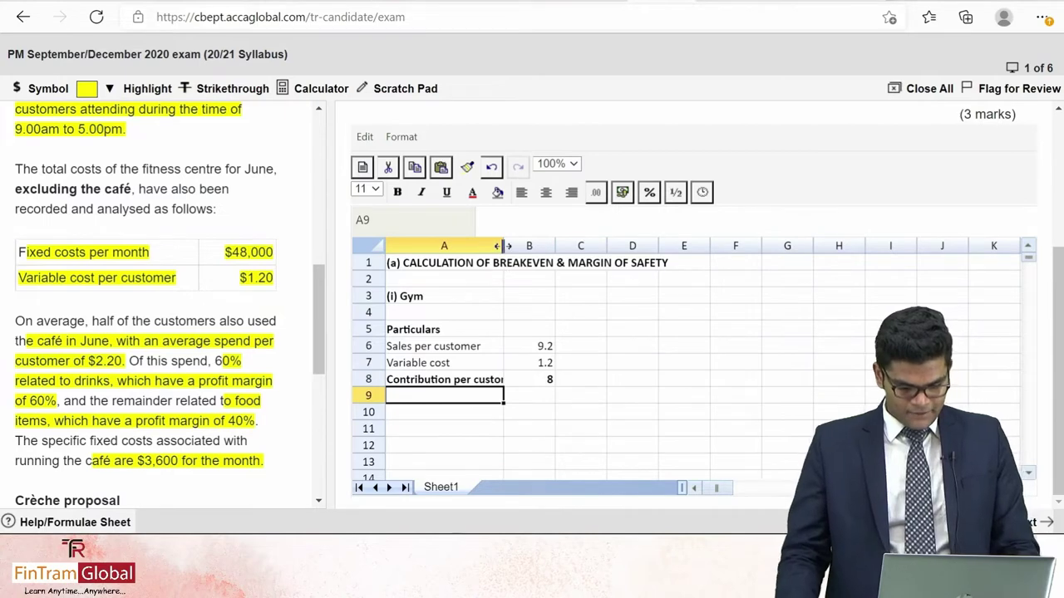
left_click_drag(503, 246, 538, 246)
key("Down")
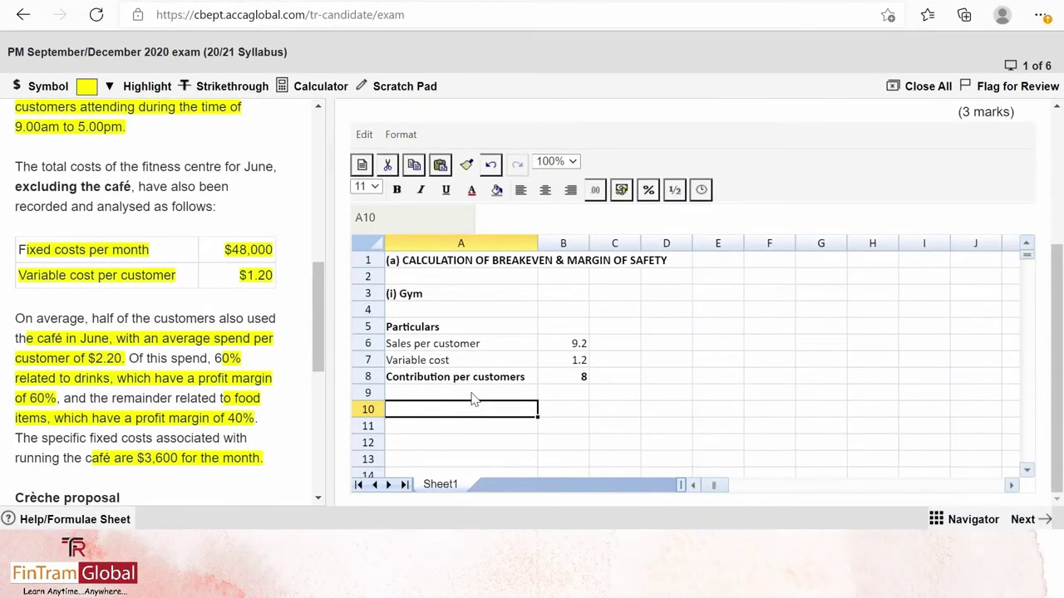
Review the June break-even requirement and the monthly fixed and variable cost figures in the scenario
scroll(527, 158, "up", 3)
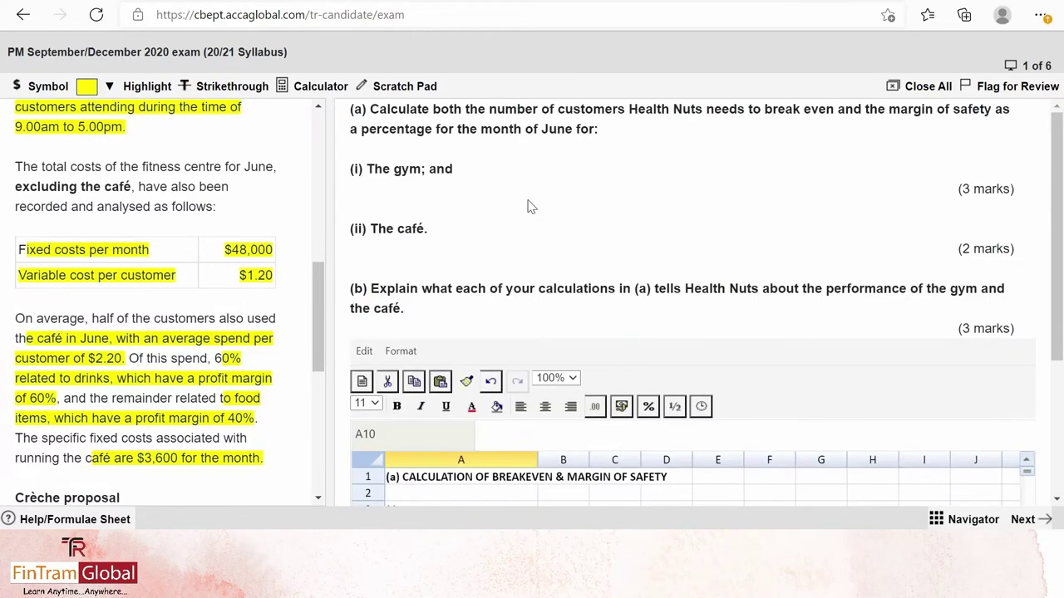
left_click_drag(480, 129, 594, 130)
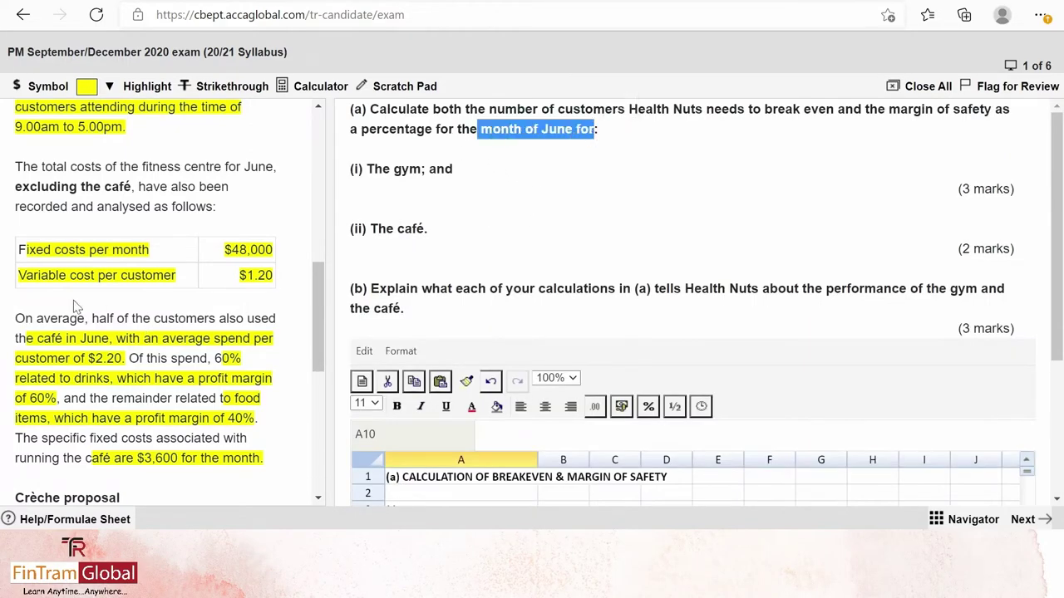
left_click_drag(47, 249, 288, 255)
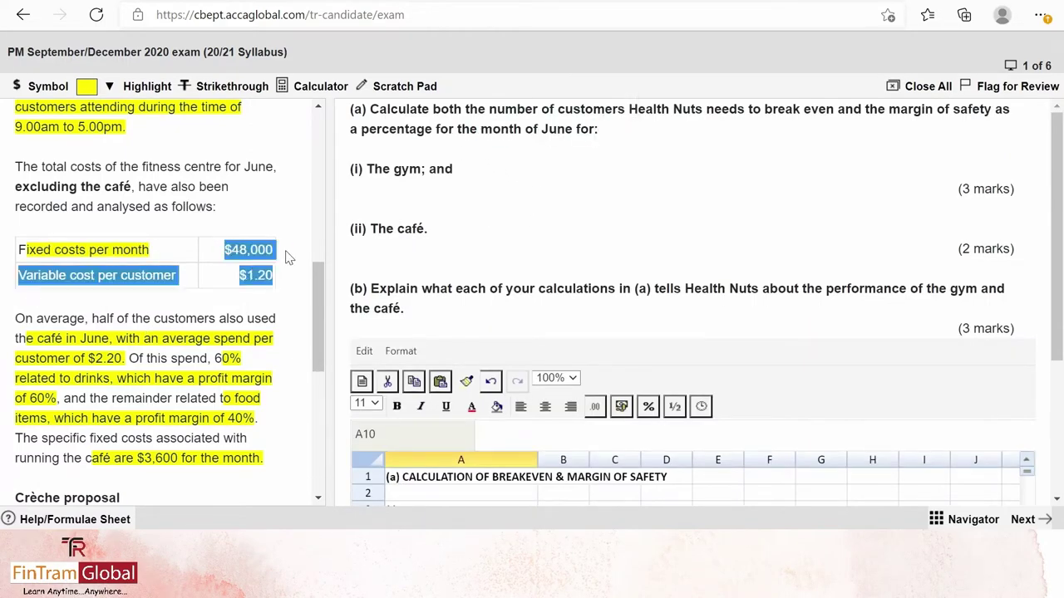
scroll(579, 290, "down", 3)
scroll(577, 285, "up", 1)
scroll(577, 285, "down", 1)
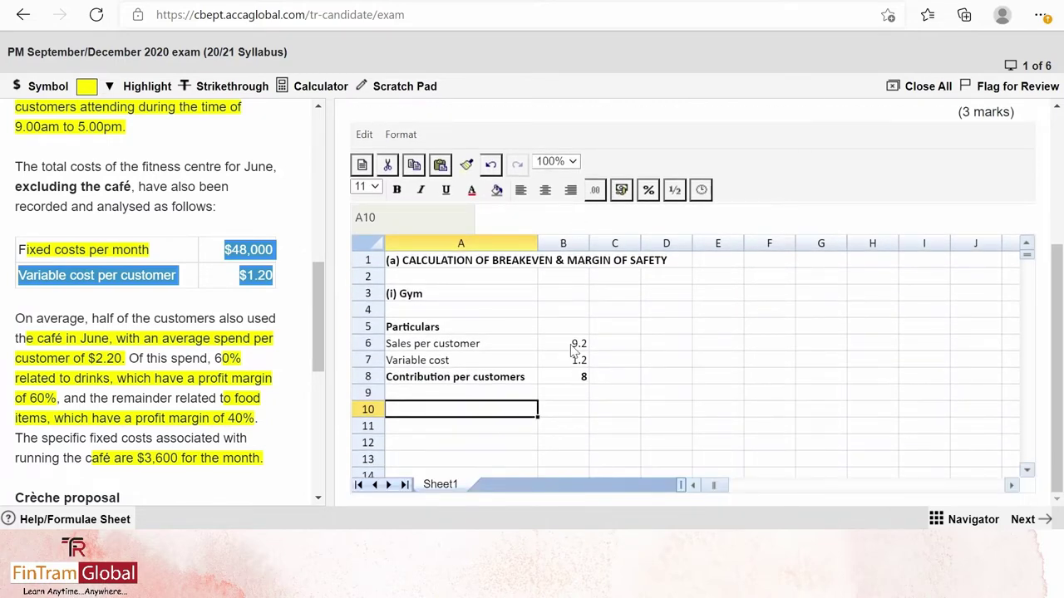
key("Page_Down")
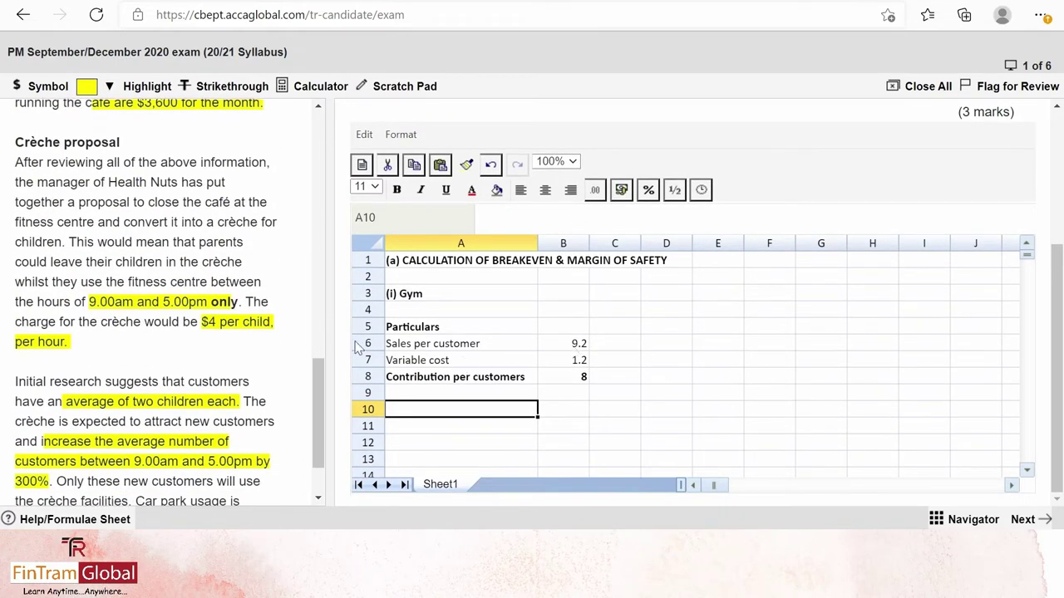
Enter the label 'Fixed Cost' in cell A10 and the value 48000 in cell B10
double_click(410, 411)
type("Fixed Cost")
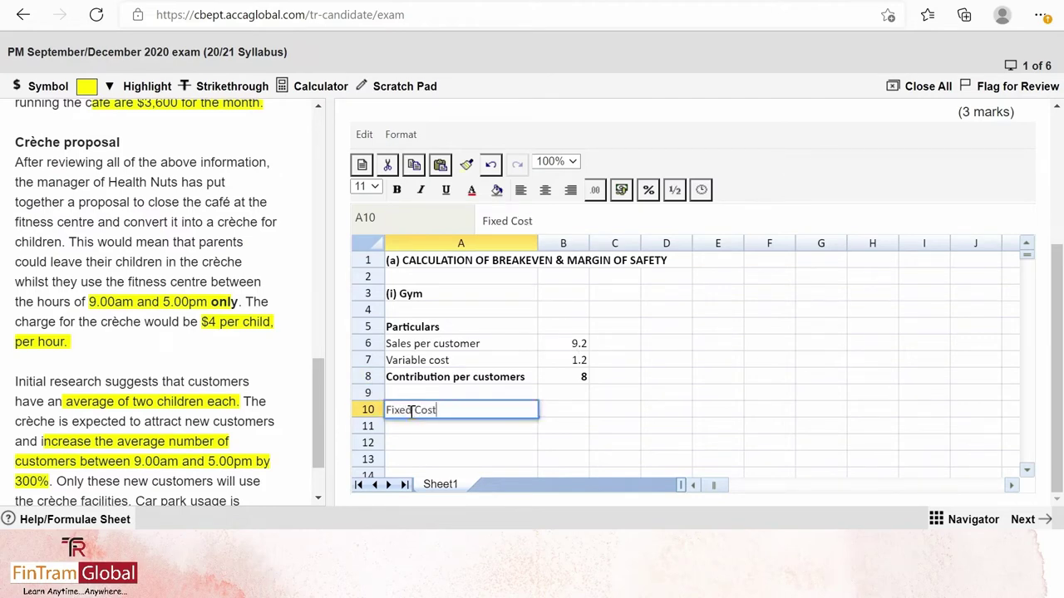
key("Return")
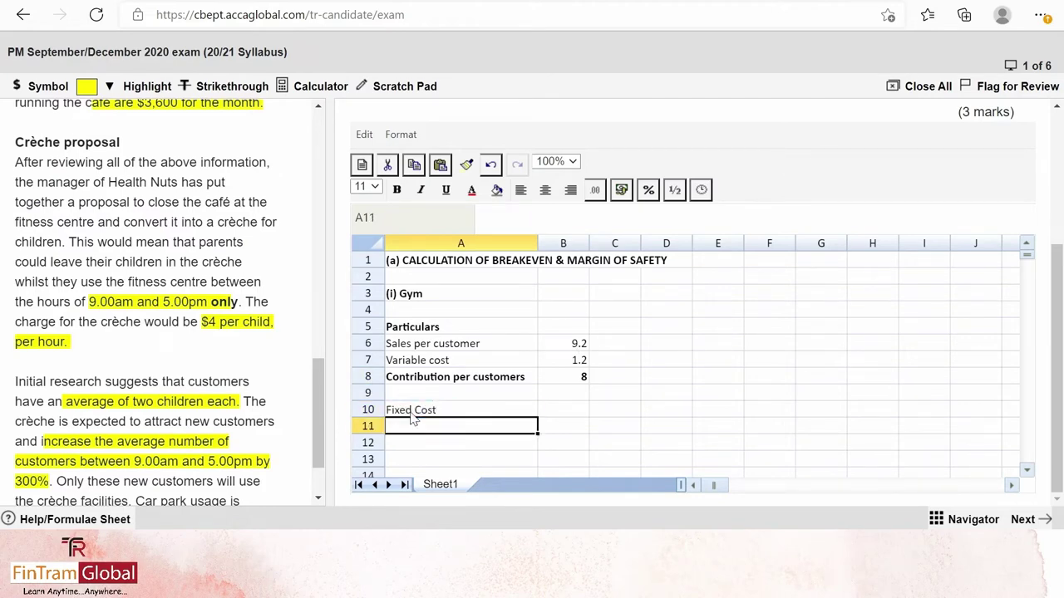
key("Up")
key("Right")
type("48000")
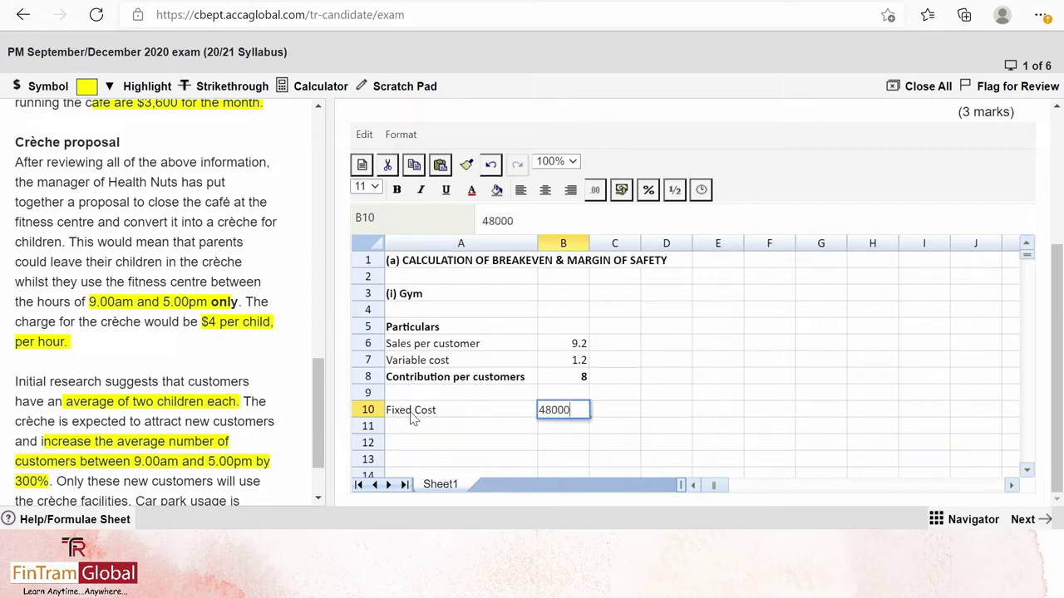
key("Return")
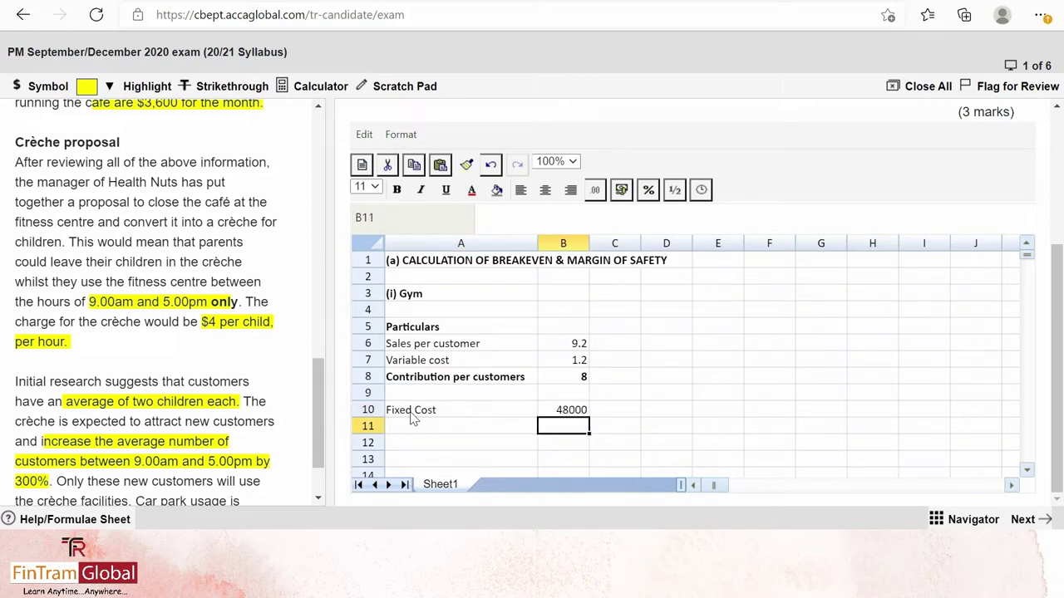
Enter the label 'Breakeven' in cell A12
key("Left")
key("Down")
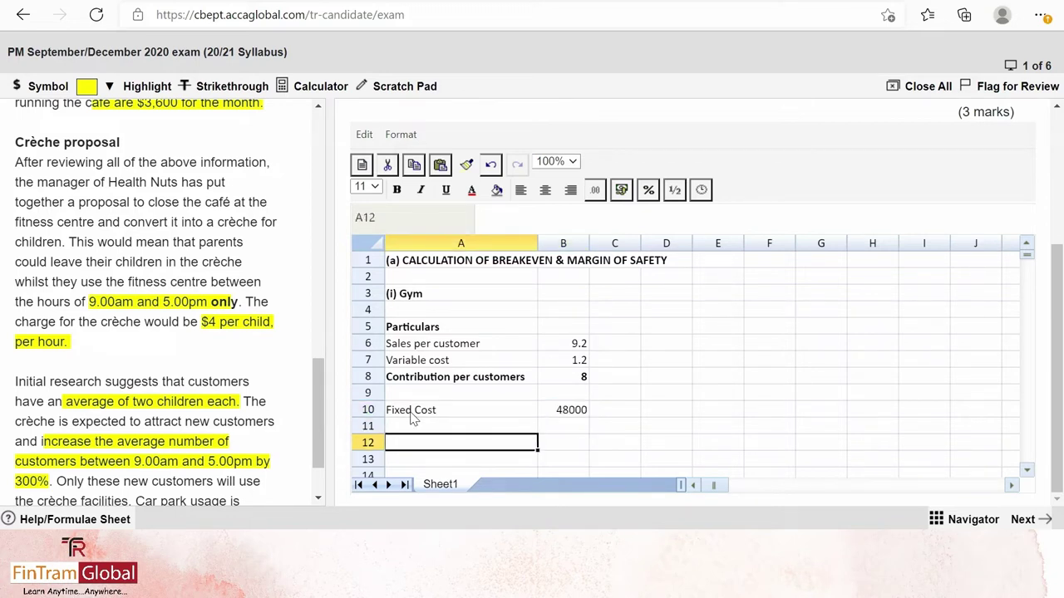
type("Bre")
key("BackSpace")
key("BackSpace")
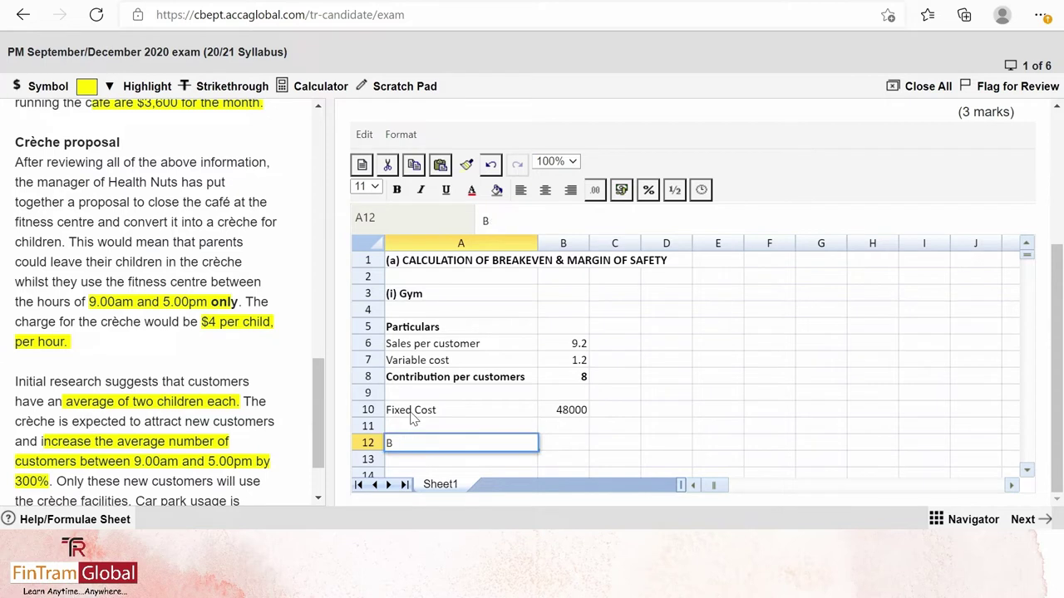
type("reakeven")
key("Return")
Calculate the break-even in cell B12 as fixed cost divided by contribution per customer with the formula =B10/B8
key("Up")
key("Right")
type("=")
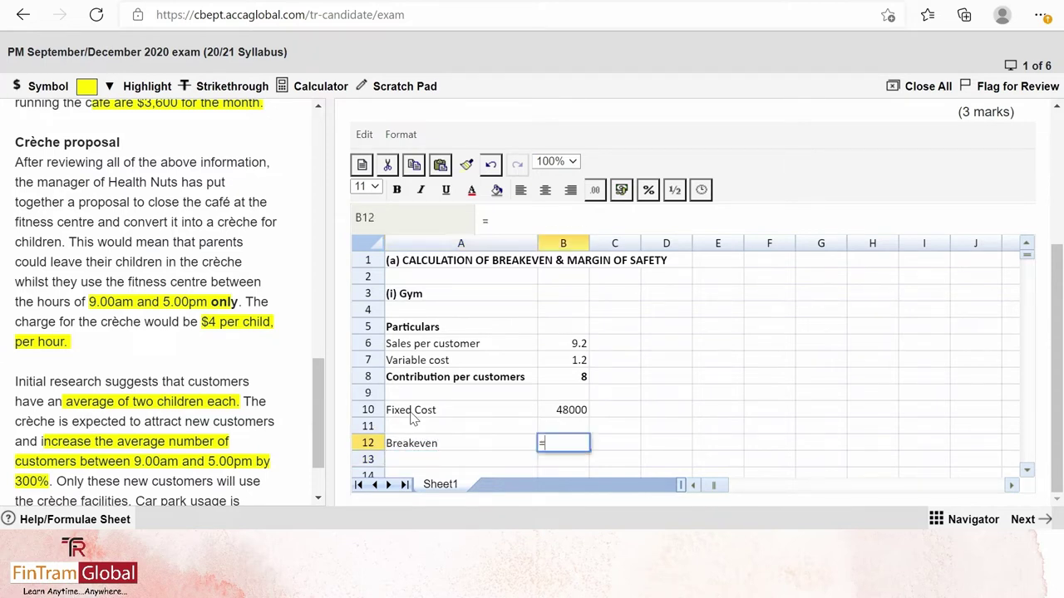
key("Up")
key("Up")
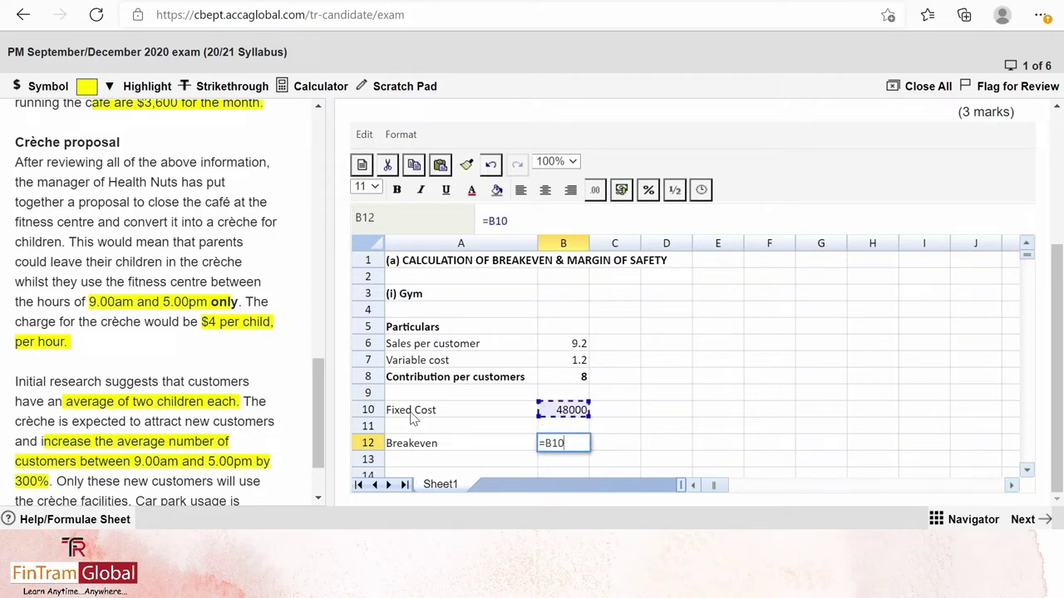
type("/")
key("Up")
key("Up")
key("Up")
key("Up")
key("Return")
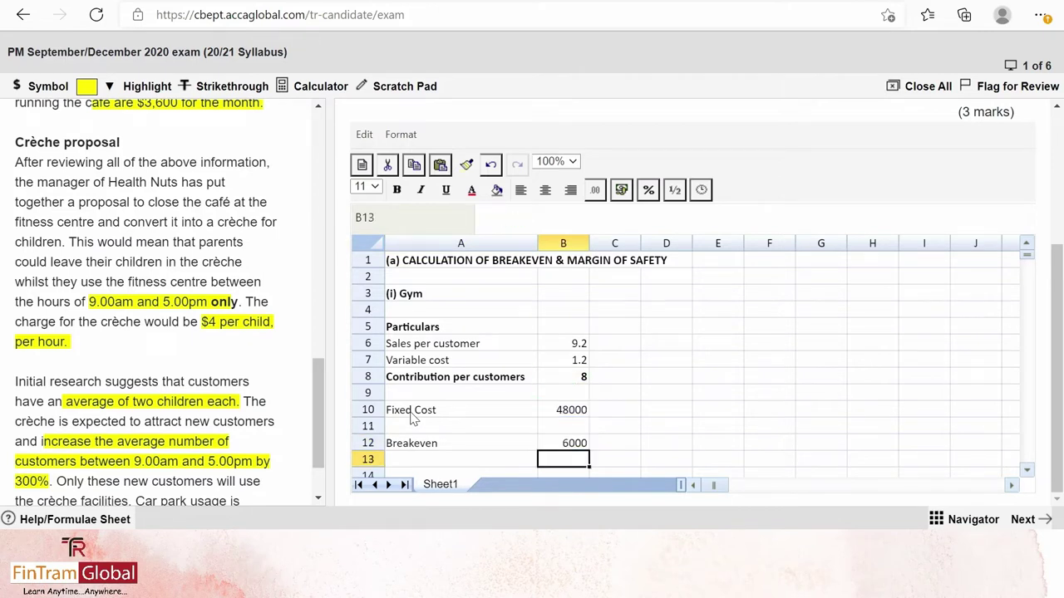
Make the break-even label and value in A12:B12 bold
key("Left")
key("Up")
key("shift+Right")
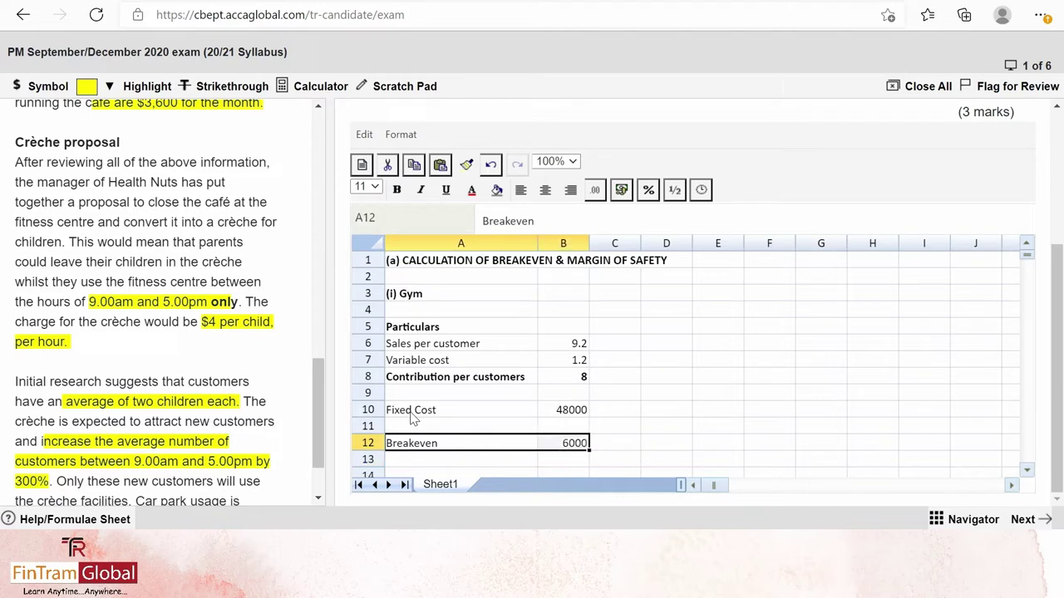
key("ctrl+b")
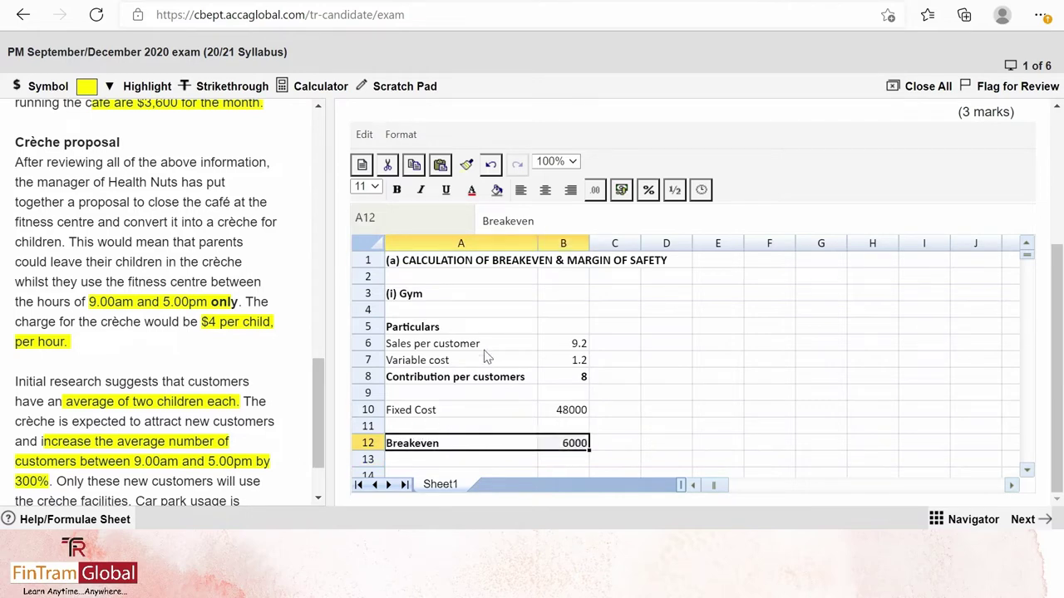
Check the requirement wording and change the label in A12 to 'Breakeven in customer'
scroll(483, 350, "up", 3)
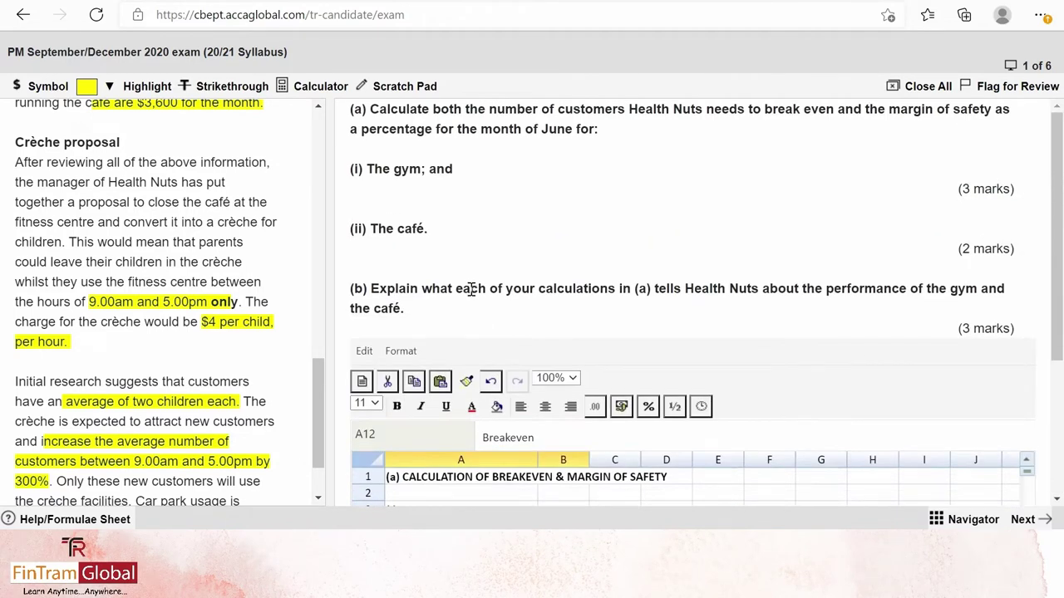
scroll(470, 288, "down", 3)
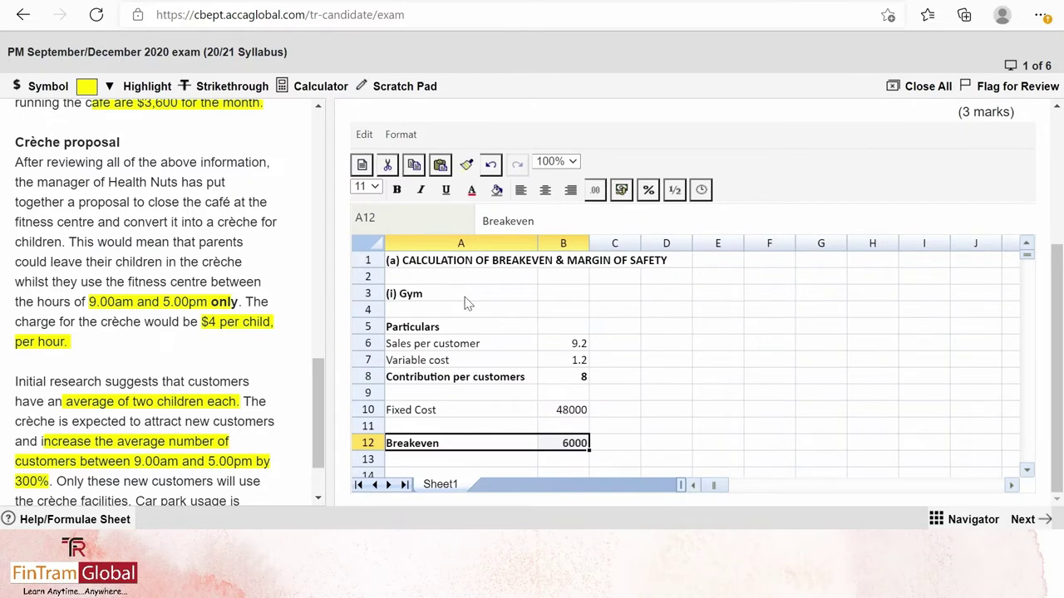
left_click(454, 442)
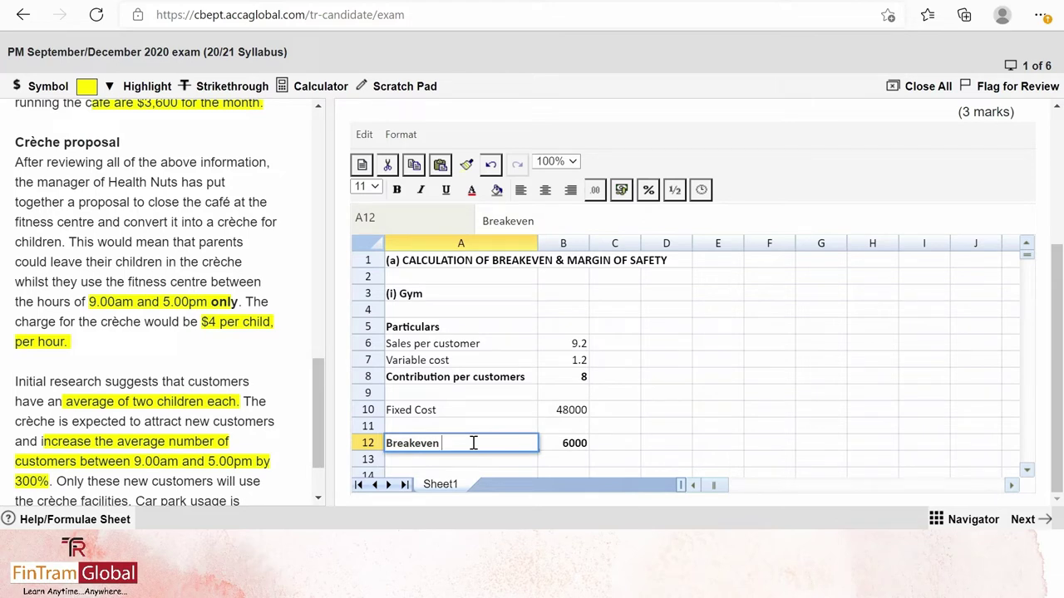
type("in customer")
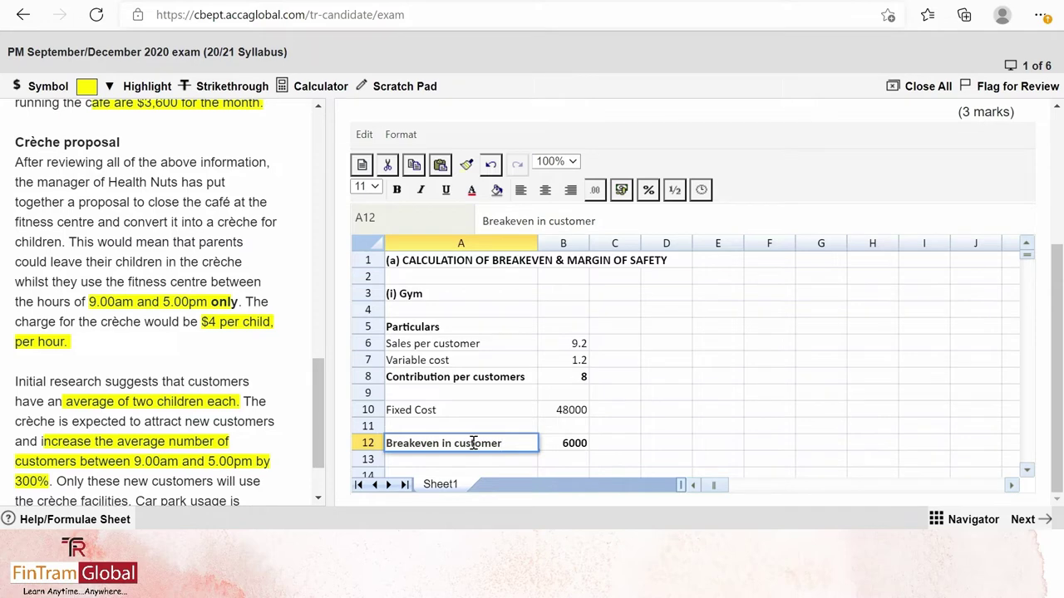
key("Return")
left_click(474, 447)
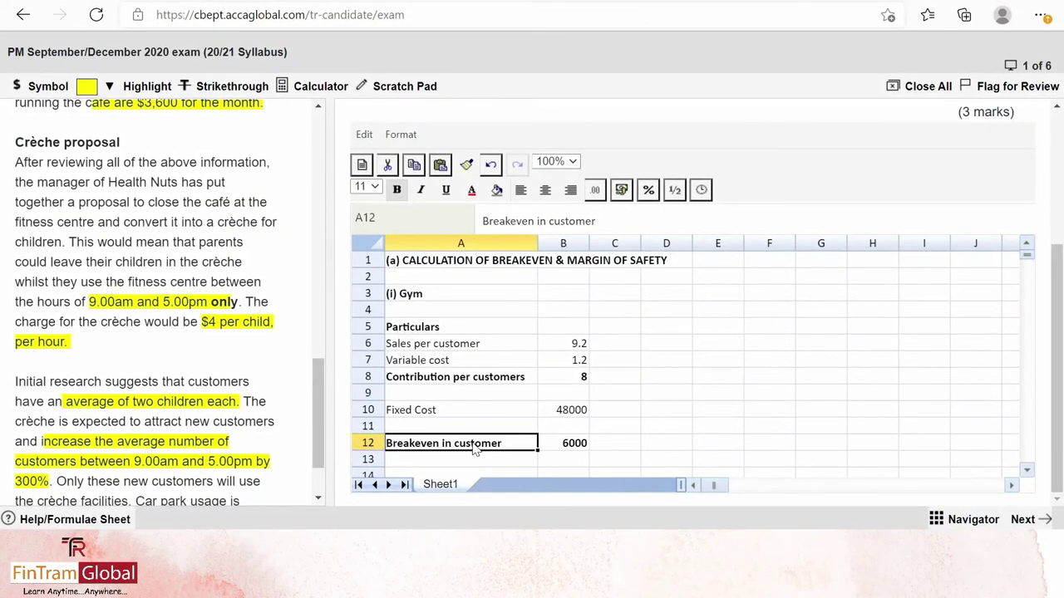
Locate the average daily attendance in the scenario and enter the label 'Total number of customers per day' in cell A14
key("Down")
key("Down")
key("Down")
key("Down")
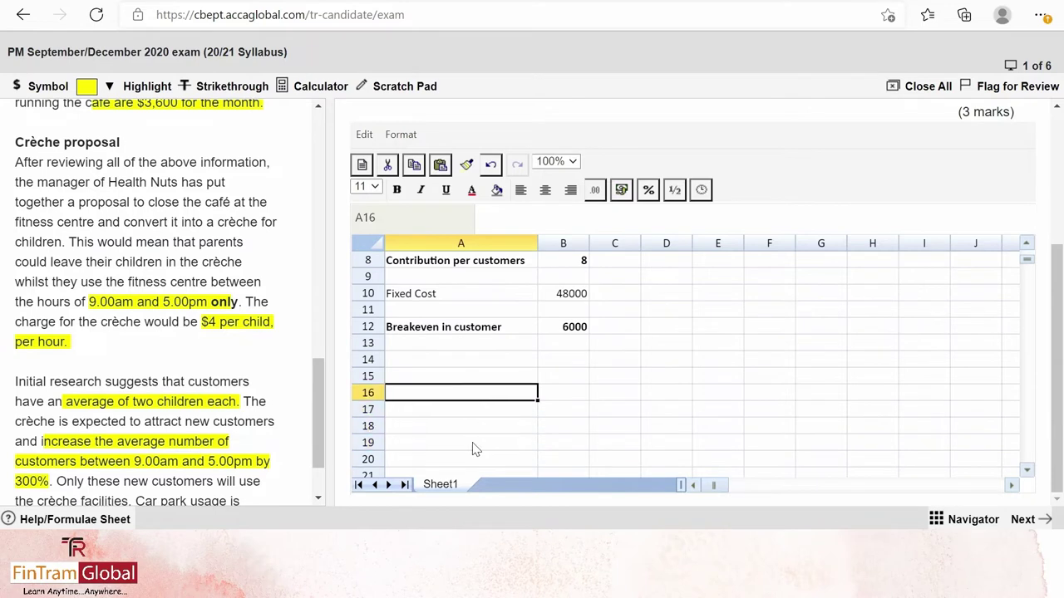
key("Up")
key("Up")
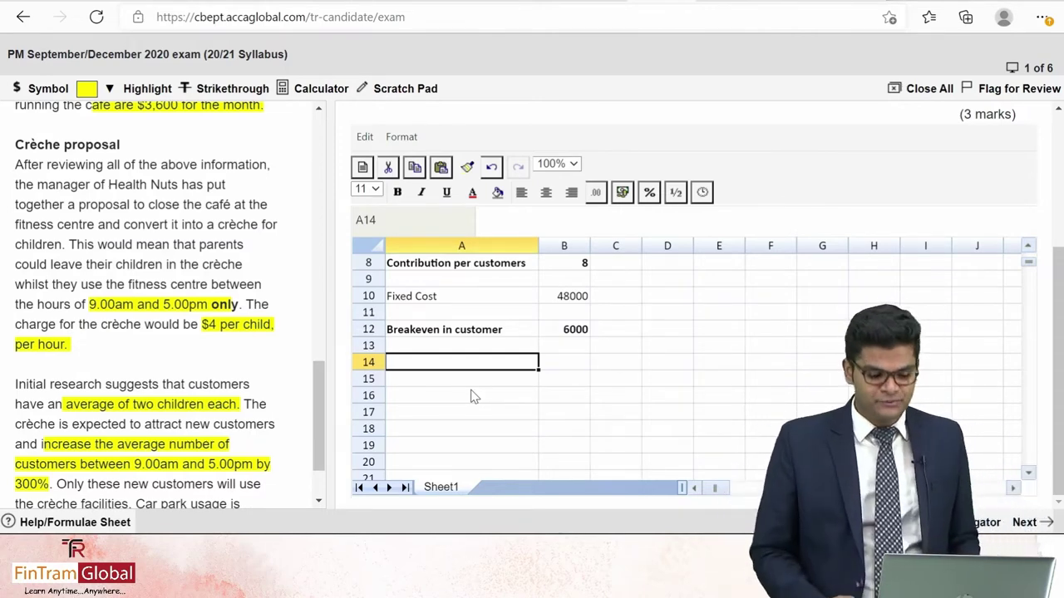
scroll(149, 331, "up", 5)
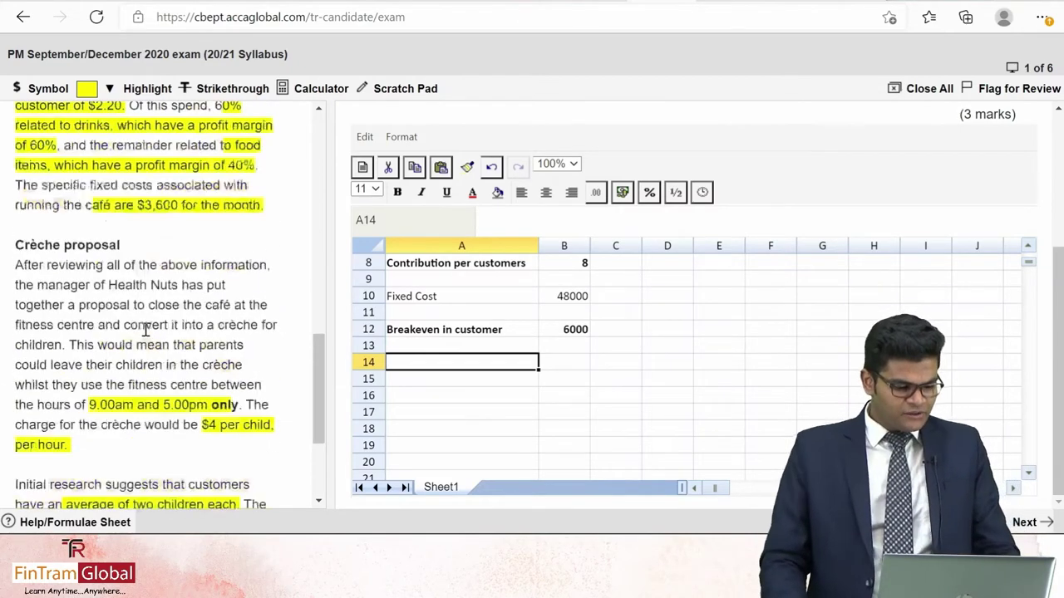
scroll(162, 334, "up", 2)
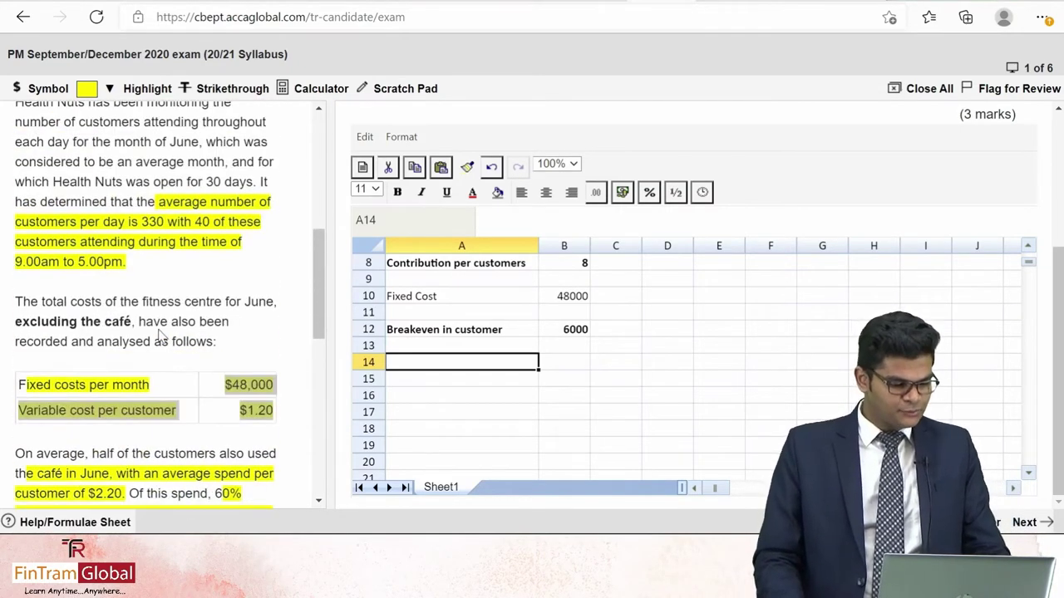
scroll(162, 336, "up", 2)
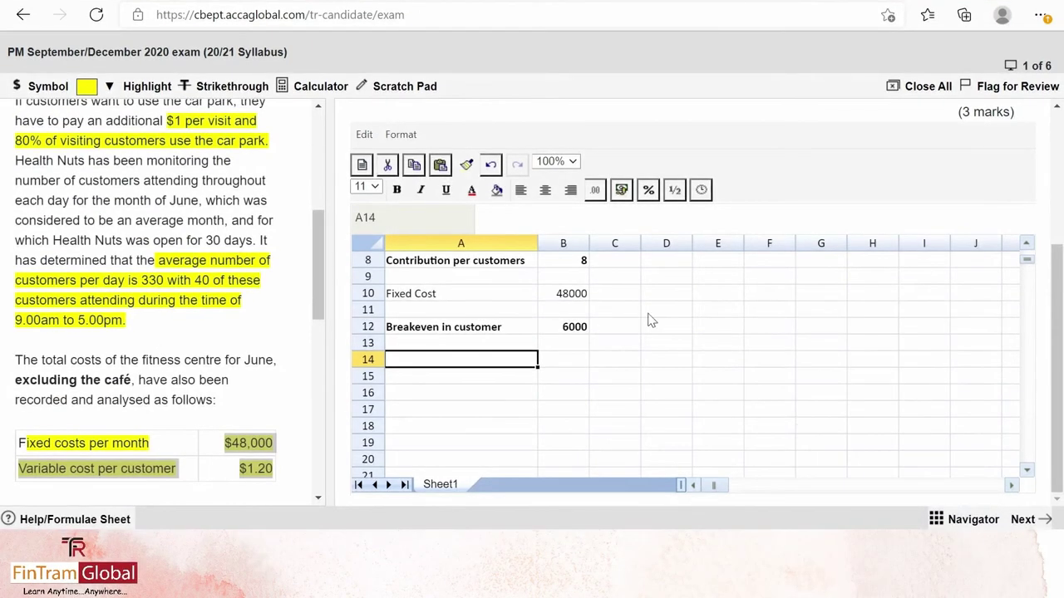
type("T")
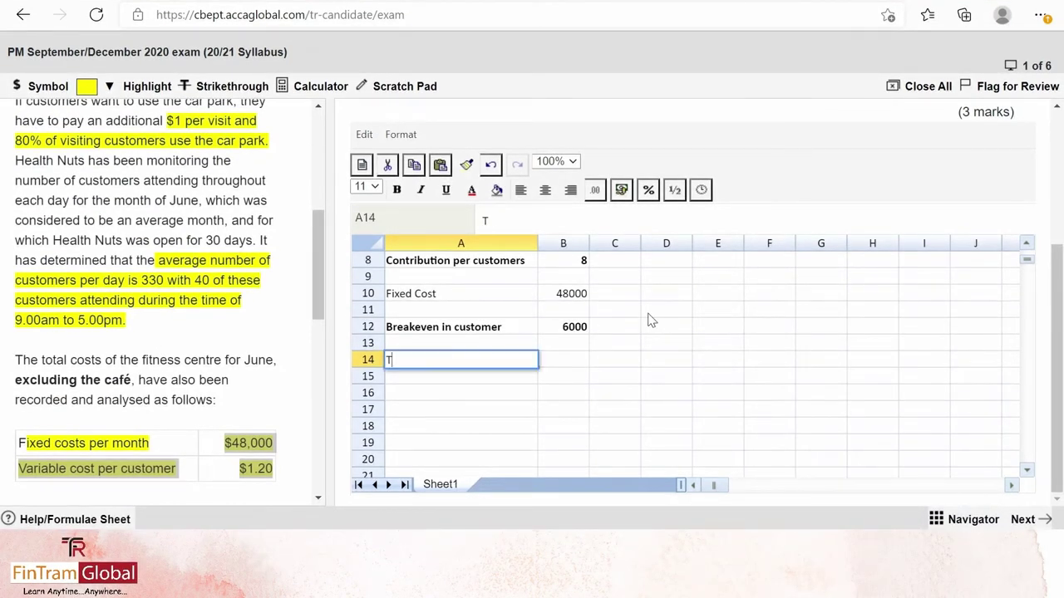
type("otal numb")
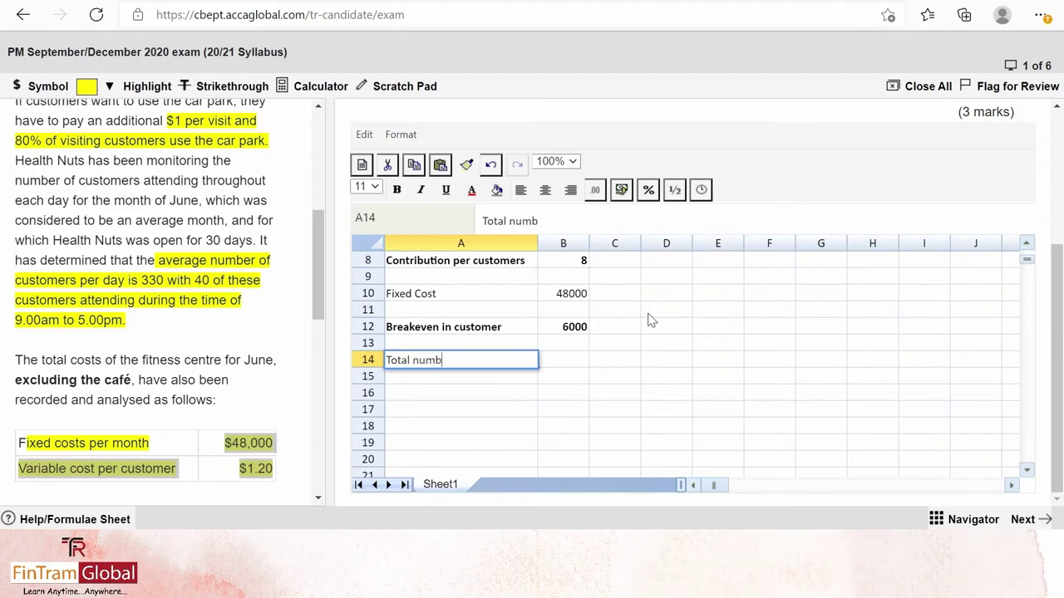
type("er of customers per day")
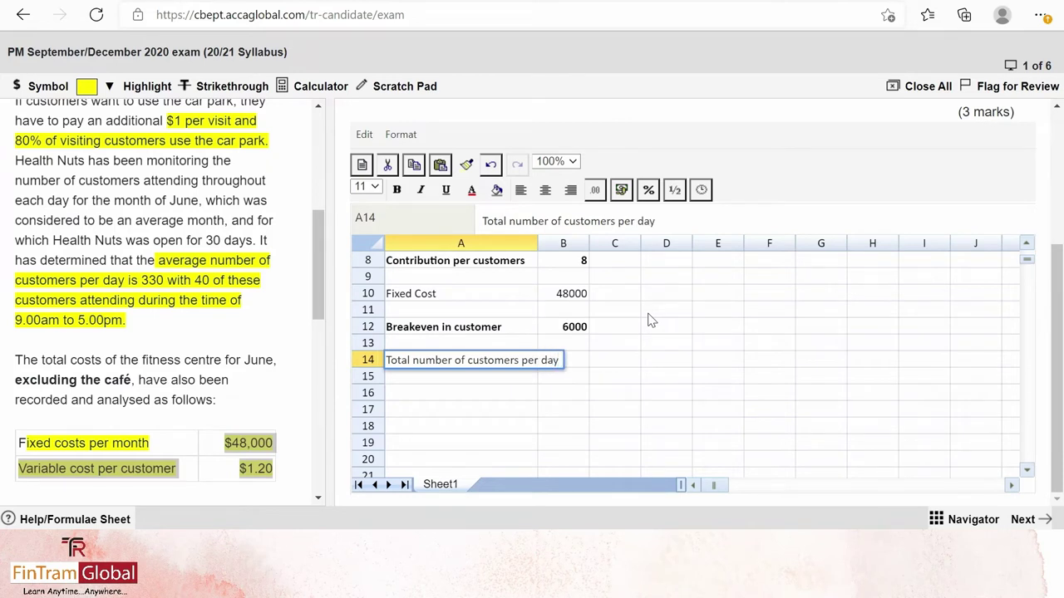
key("Tab")
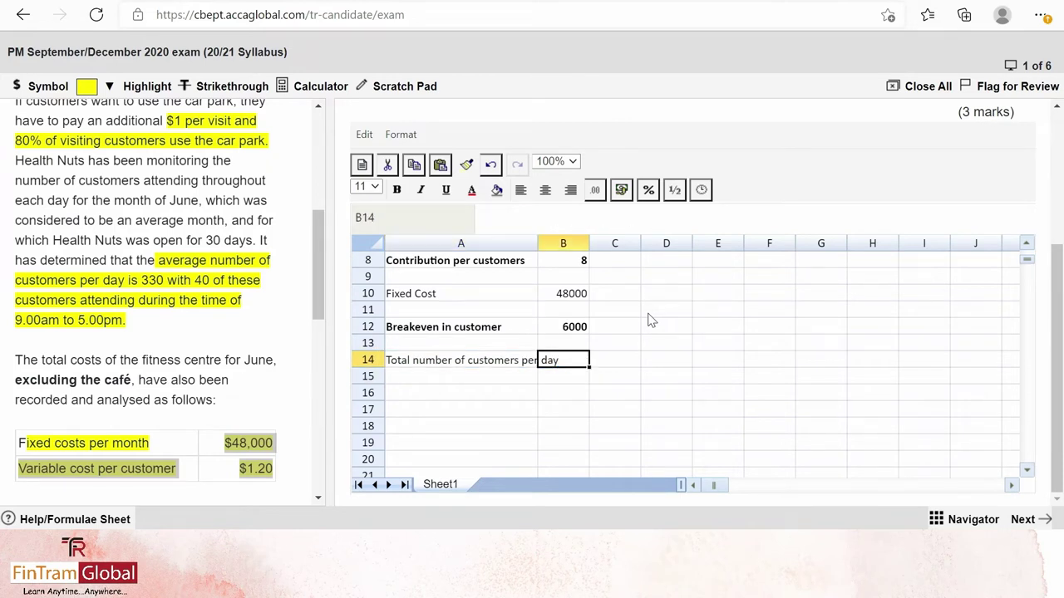
Widen column A to fit the customers per day label and enter 330 in cell B14
left_click_drag(537, 244, 584, 246)
type("330")
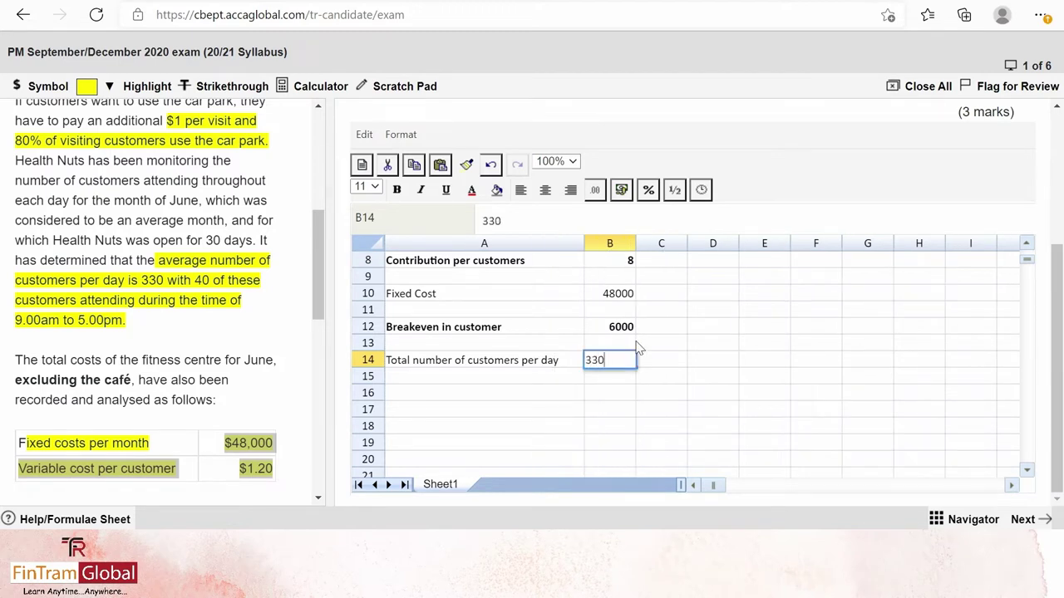
key("Return")
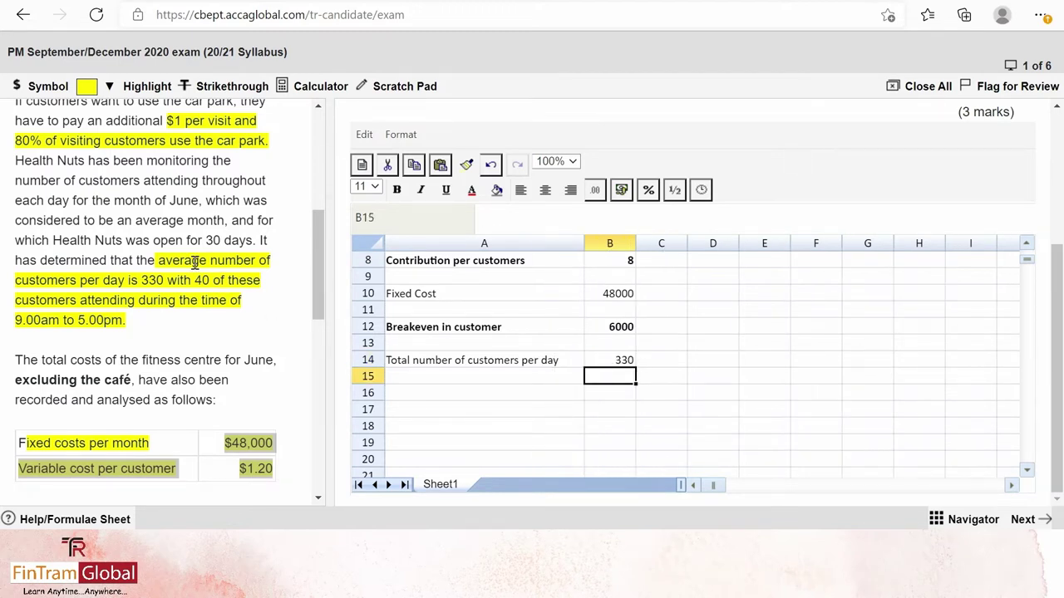
Check the average number of customers per day in the scenario text, ending on cell A15
left_click_drag(166, 261, 181, 281)
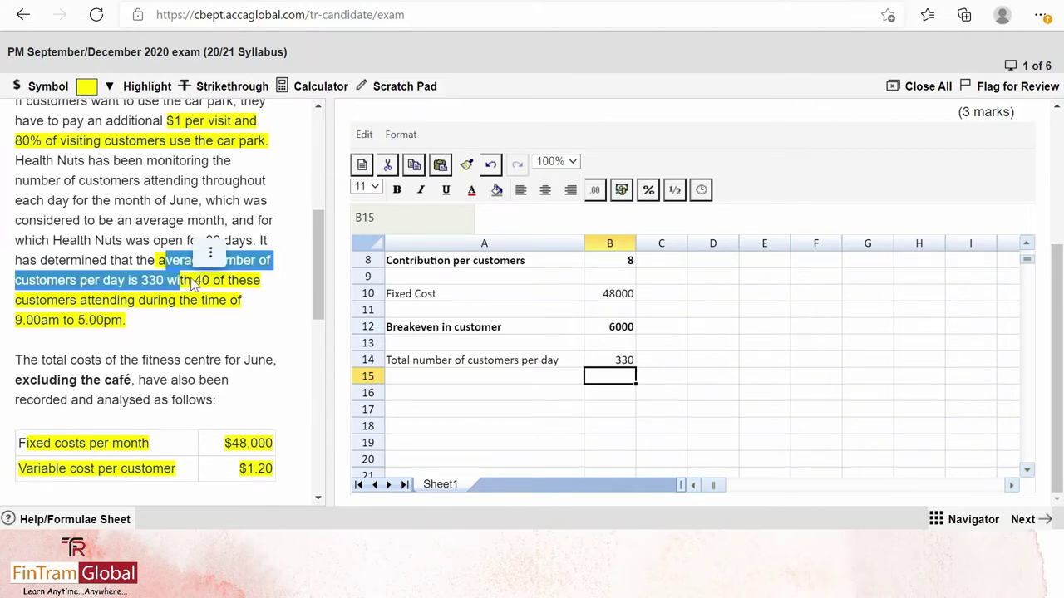
left_click(202, 299)
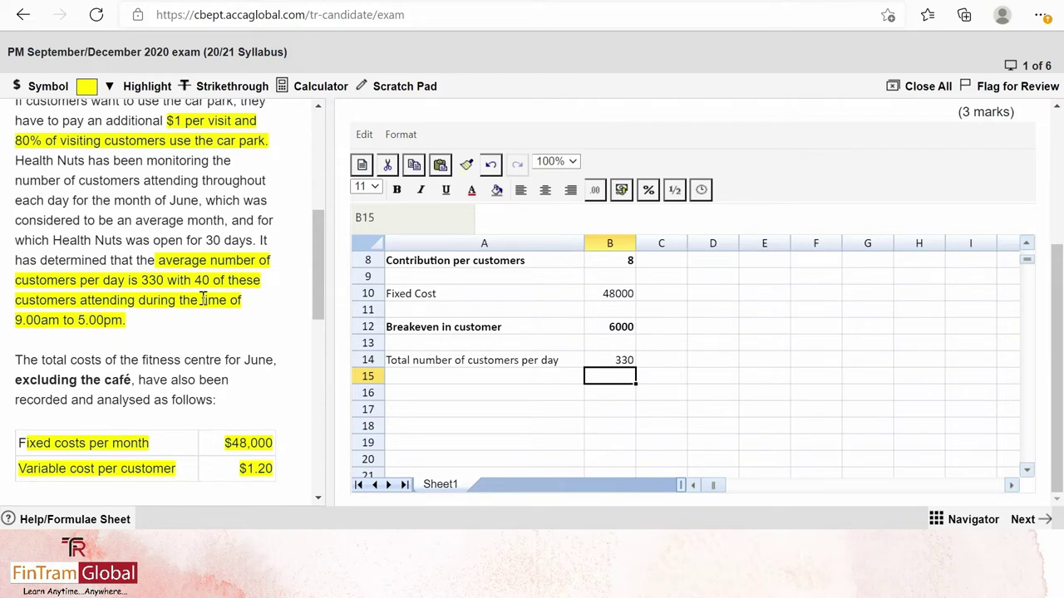
left_click(429, 381)
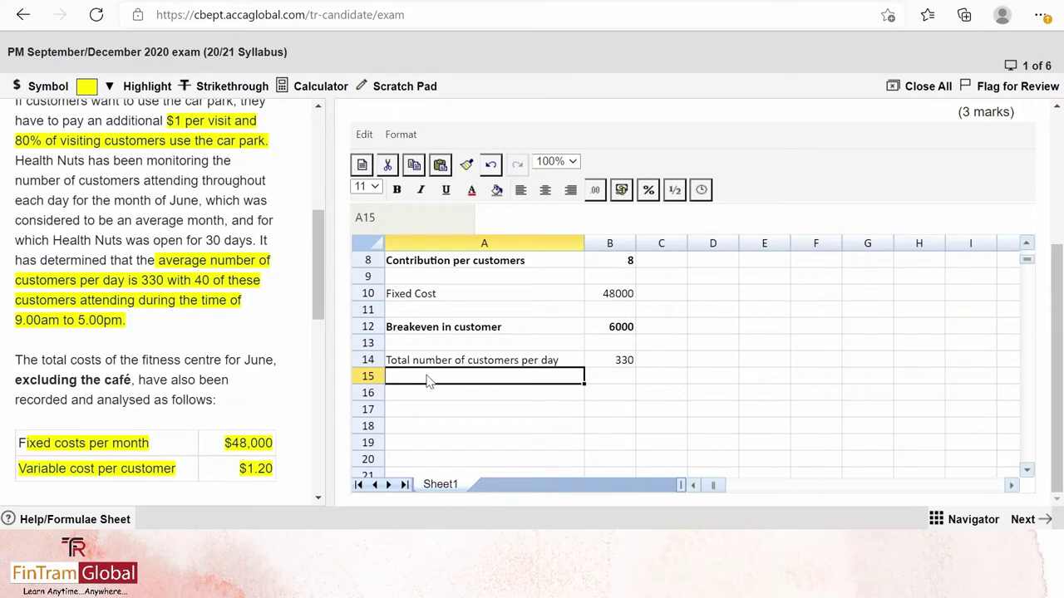
Enter the label 'Number of working in June' in cell A15
type("Number of day")
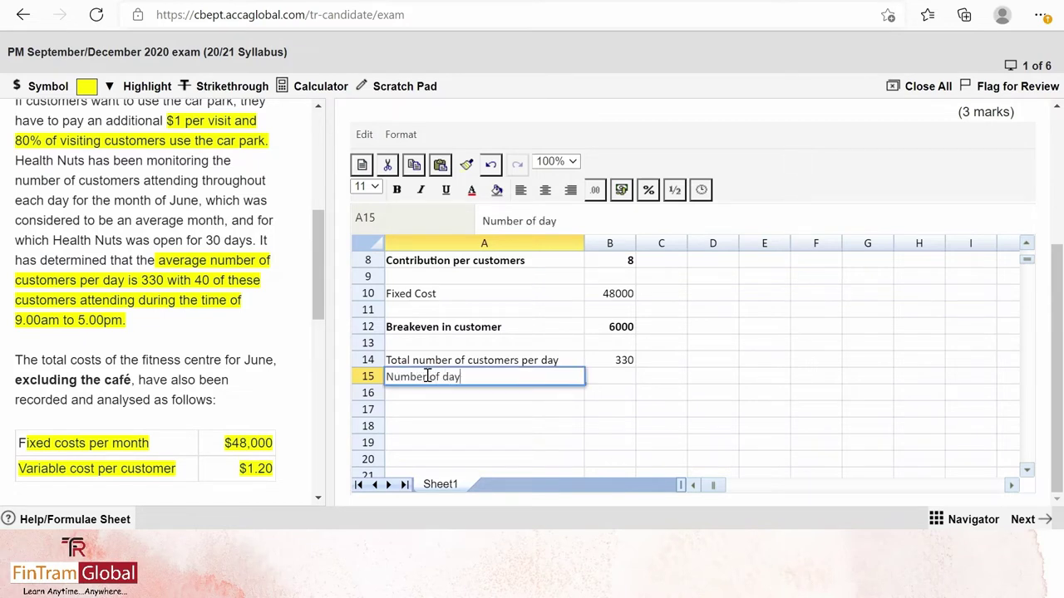
type("s in")
key("BackSpace")
key("BackSpace")
key("BackSpace")
key("BackSpace")
key("BackSpace")
key("BackSpace")
key("BackSpace")
key("BackSpace")
type("working in ji")
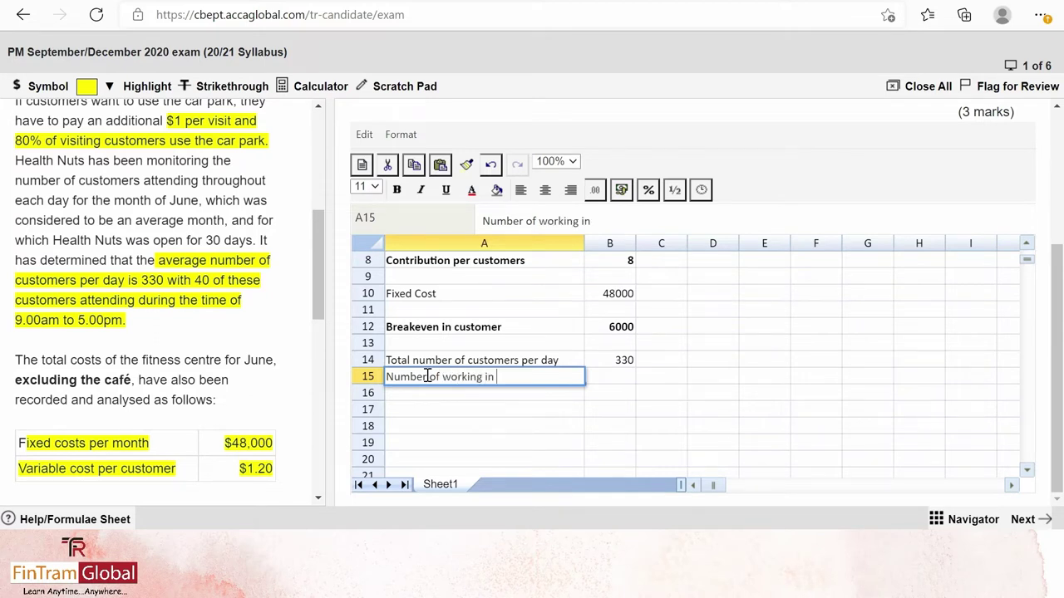
key("BackSpace")
key("BackSpace")
key("BackSpace")
type("June")
key("Tab")
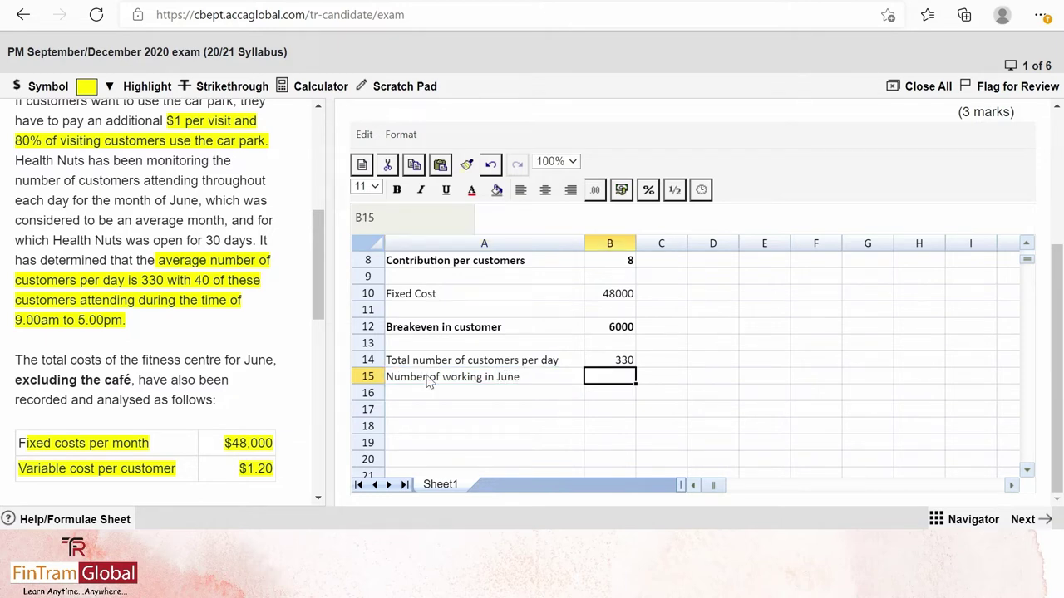
Enter 30 in cell B15, checking it against the scenario text on how many days Health Nuts was open
type("30")
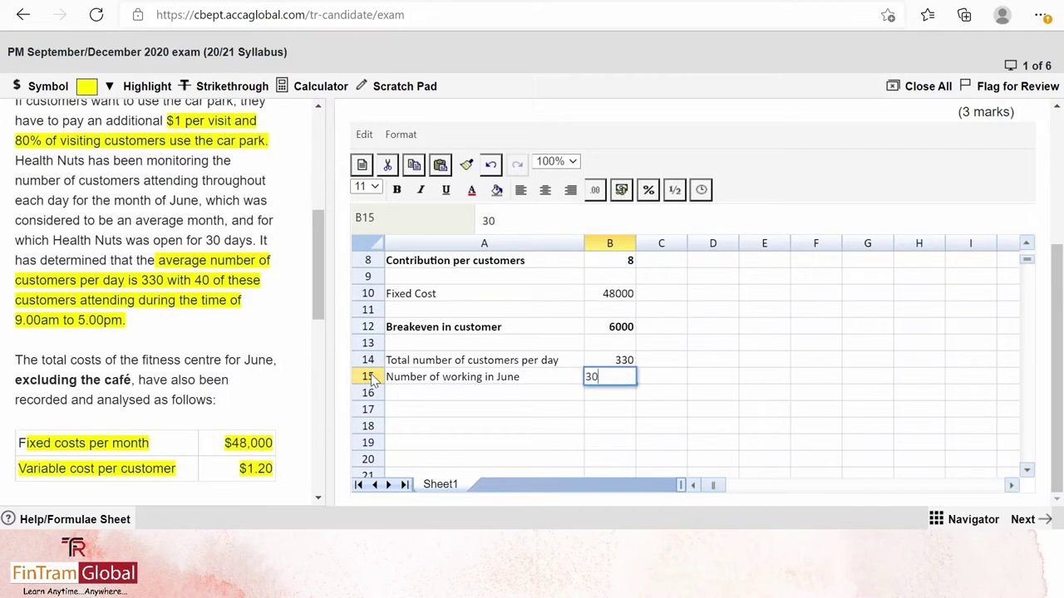
left_click_drag(83, 241, 241, 241)
left_click(576, 398)
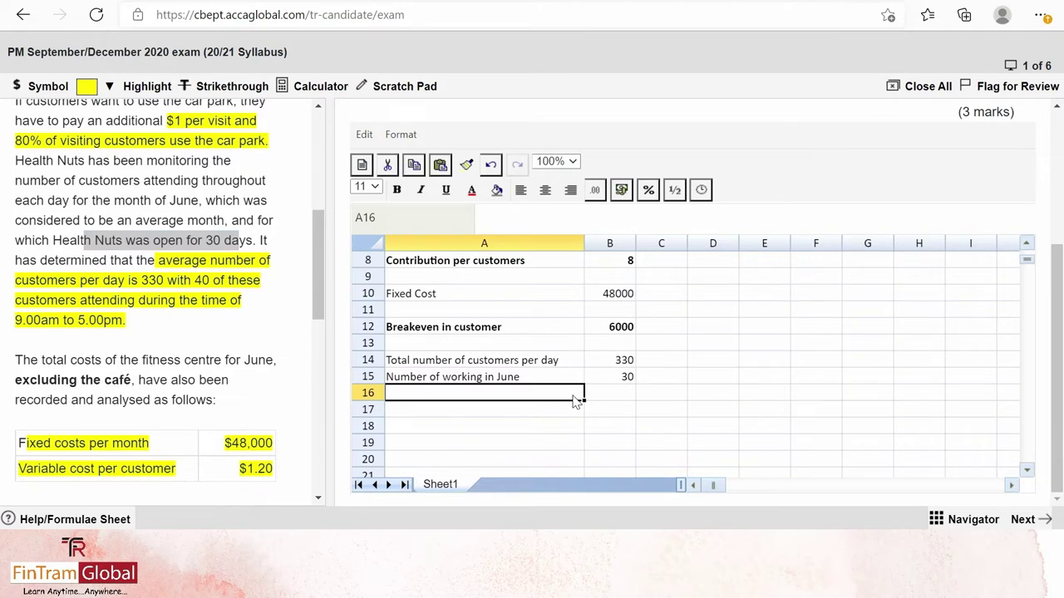
Enter the label 'Total numbe rof customers per month would be' in cell A16
type("Total nu")
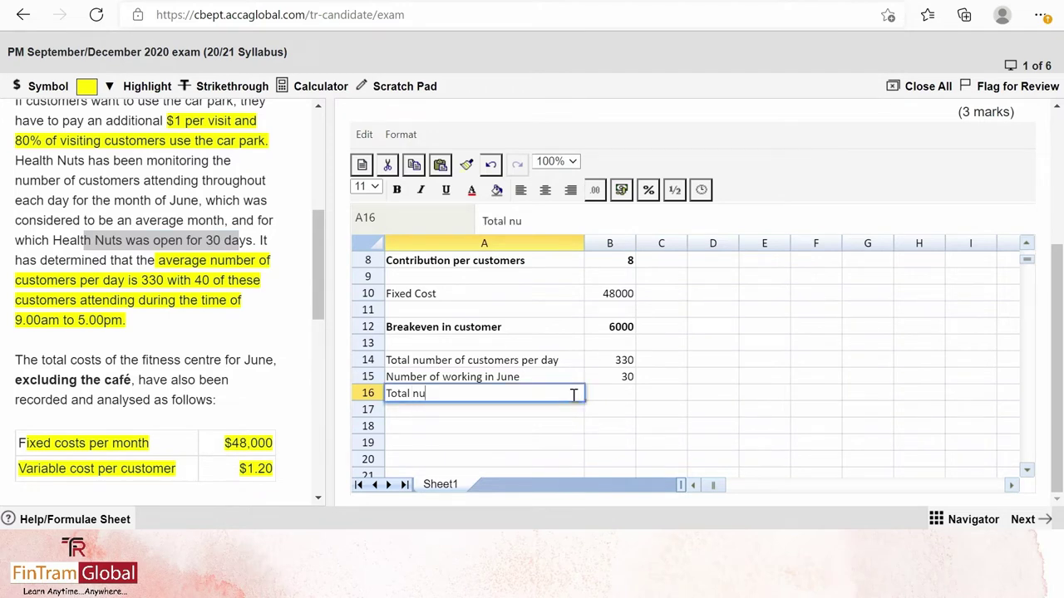
type("mbe rof custoim")
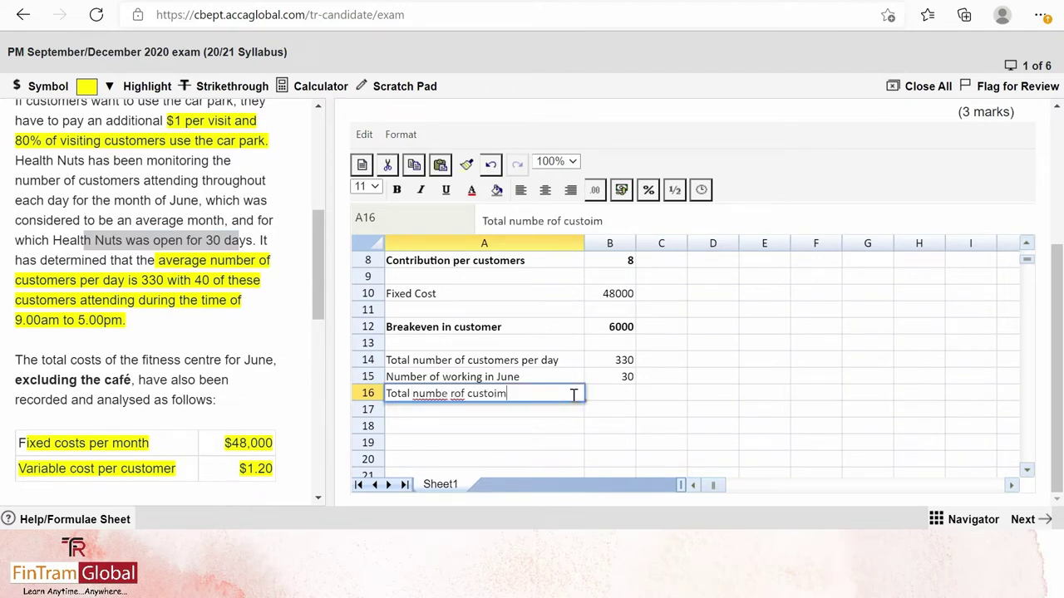
type("e")
key("BackSpace")
key("BackSpace")
type("mers per mon")
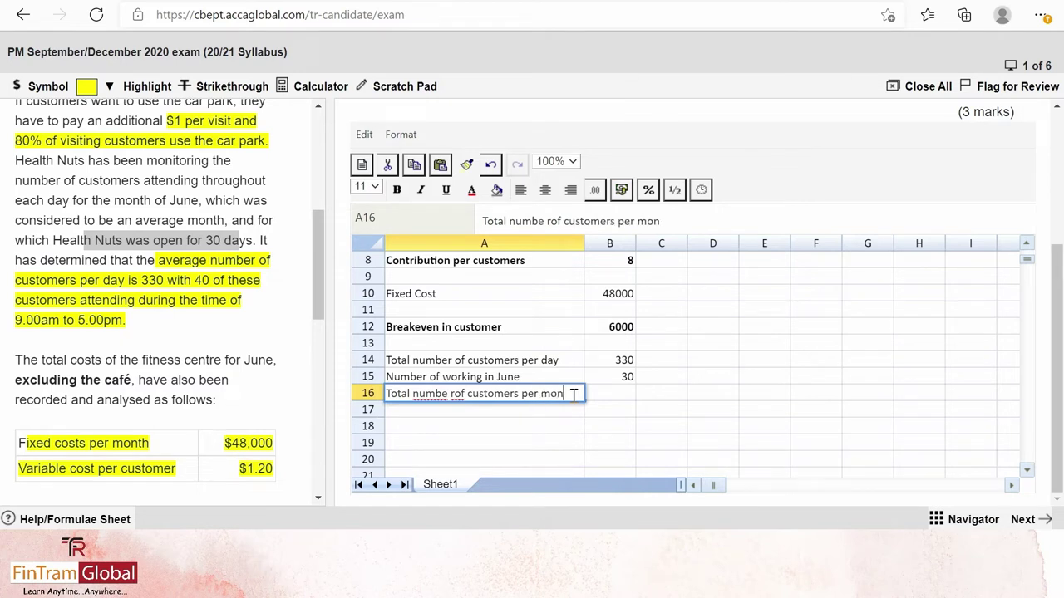
type("th would be")
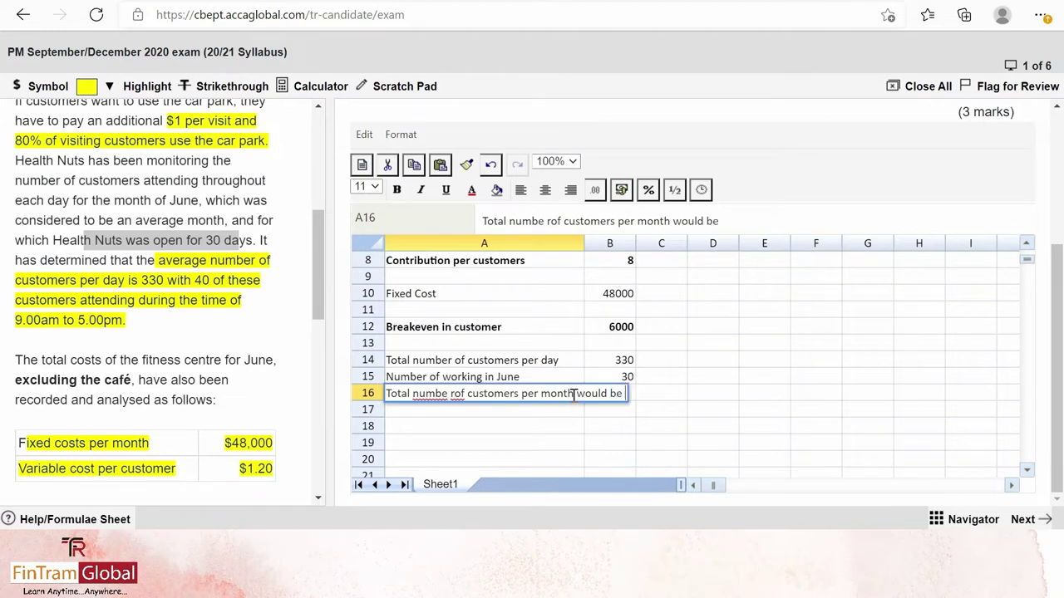
key("Return")
Correct and shorten the label in A16 to 'Total numbe of customers per month'
left_click(573, 397)
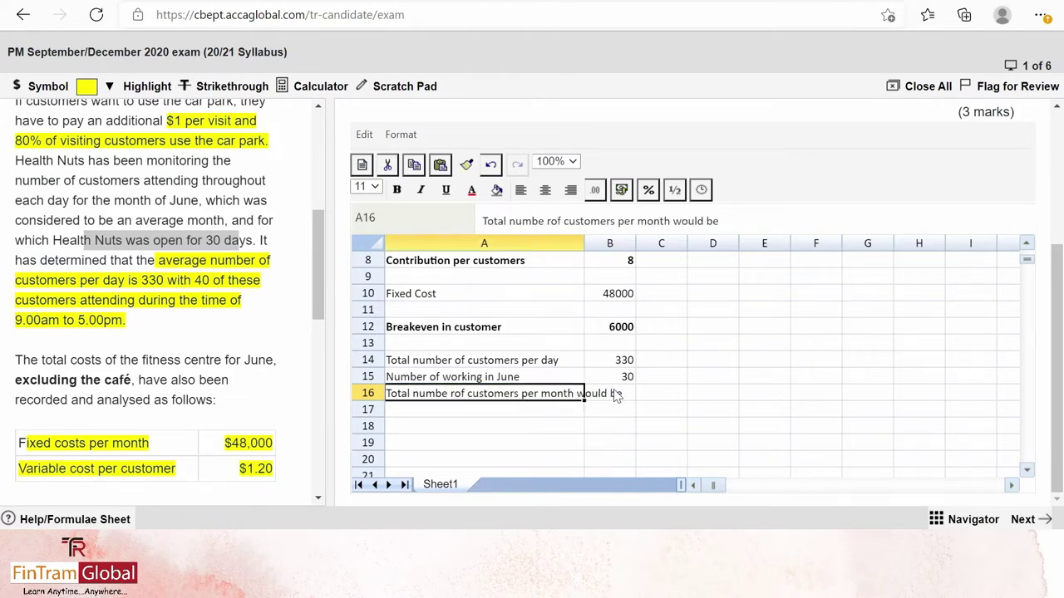
left_click_drag(731, 219, 674, 223)
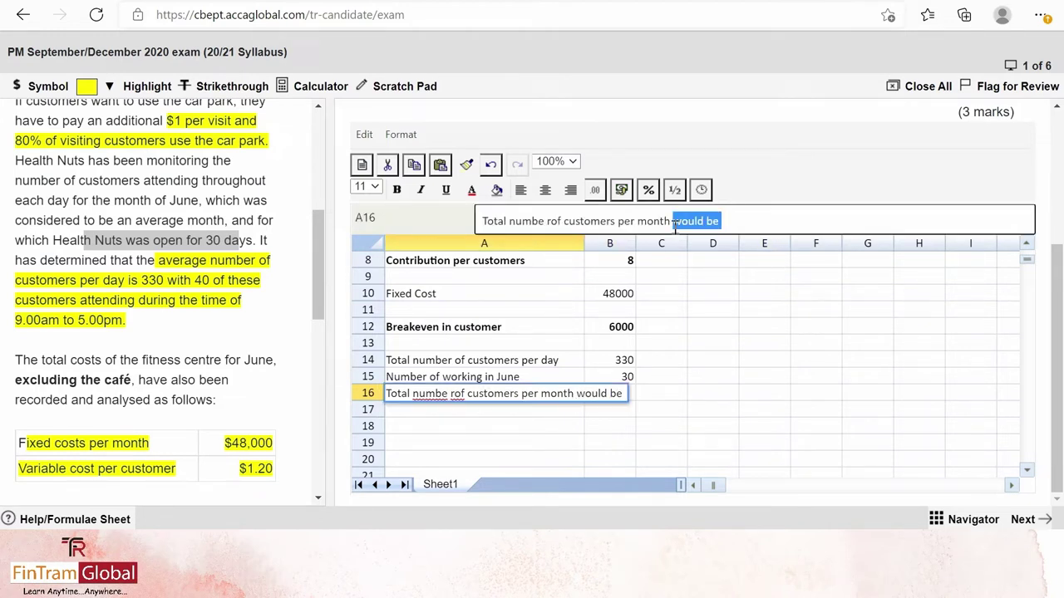
key("BackSpace")
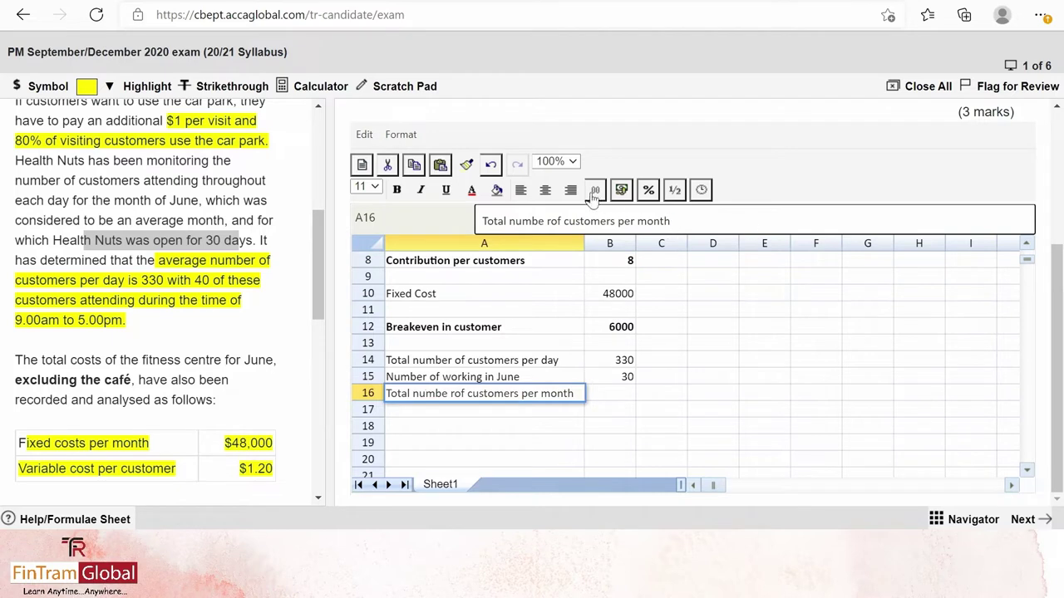
left_click(547, 221)
key("Delete")
key("Return")
Calculate the monthly customers in B16 by multiplying customers per day by the working days with =B14*B15
key("Up")
key("Right")
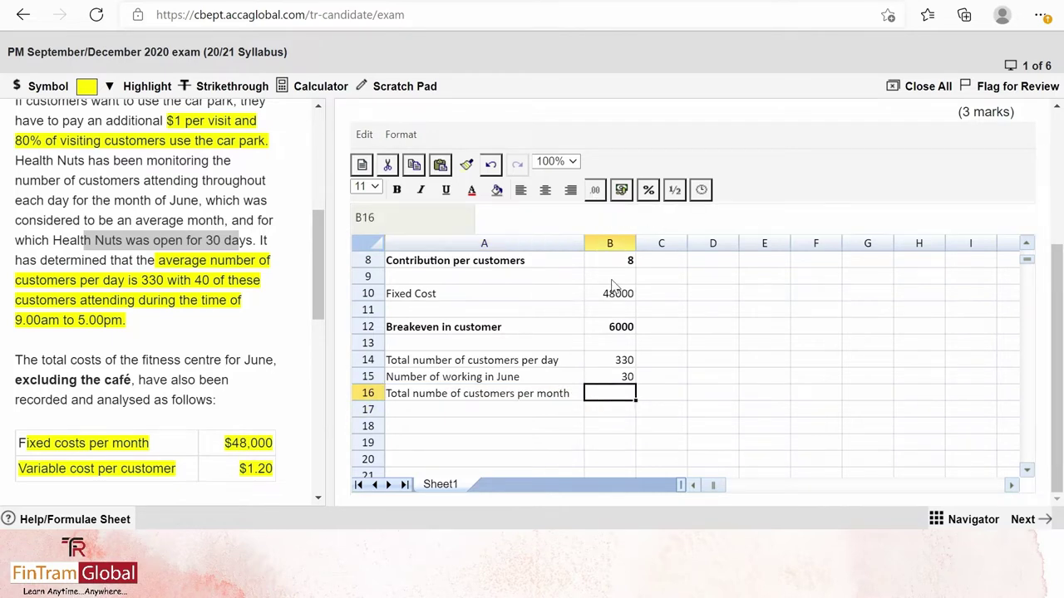
type("=")
key("Up")
key("Up")
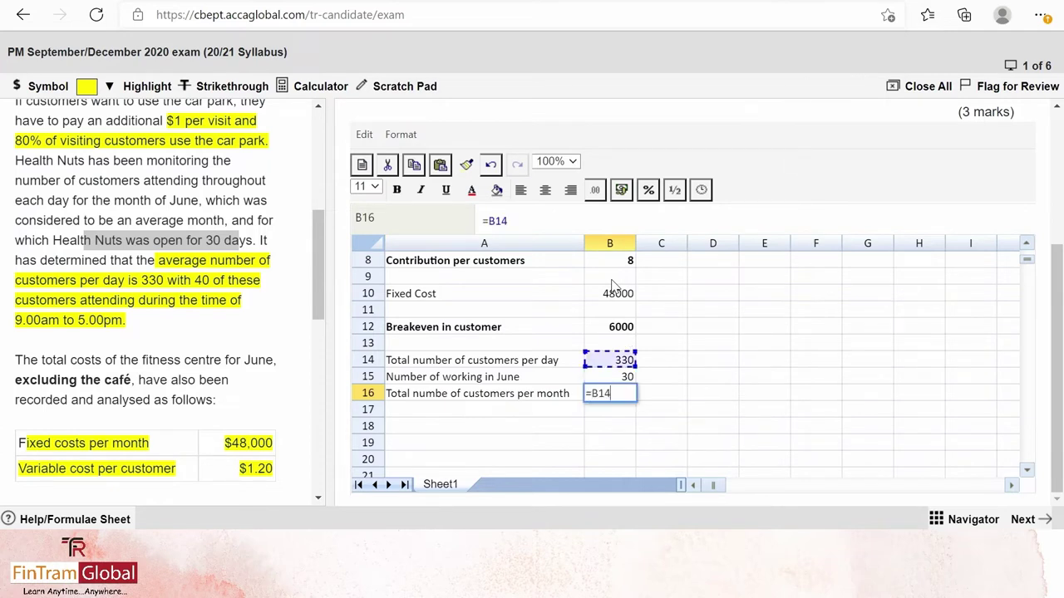
type("*")
key("Up")
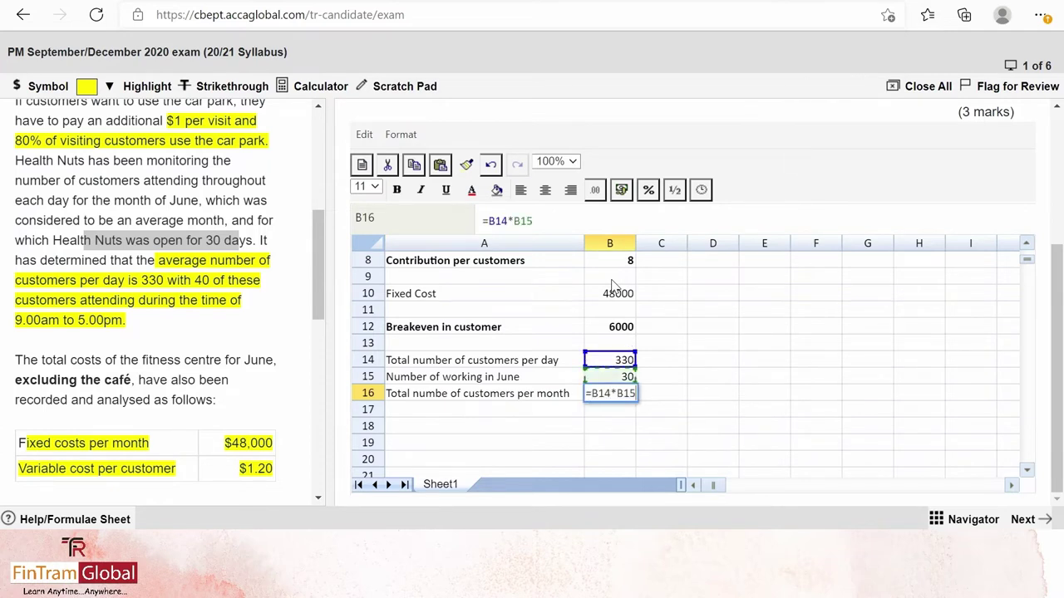
key("Return")
Make the total customers per month row bold in cells A16 to B16
key("Up")
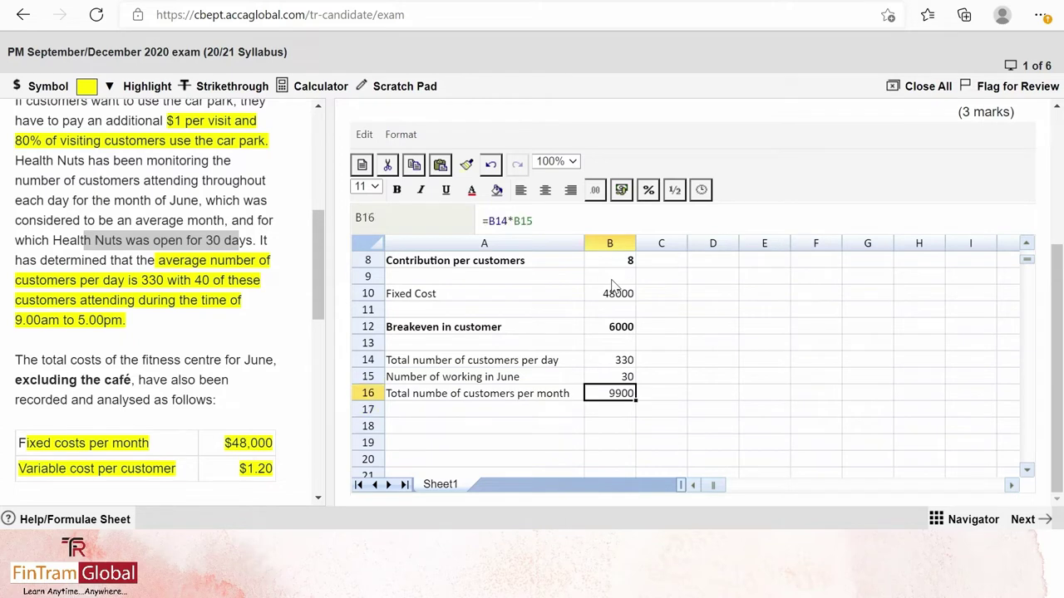
key("Left")
key("shift+Right")
key("ctrl+b")
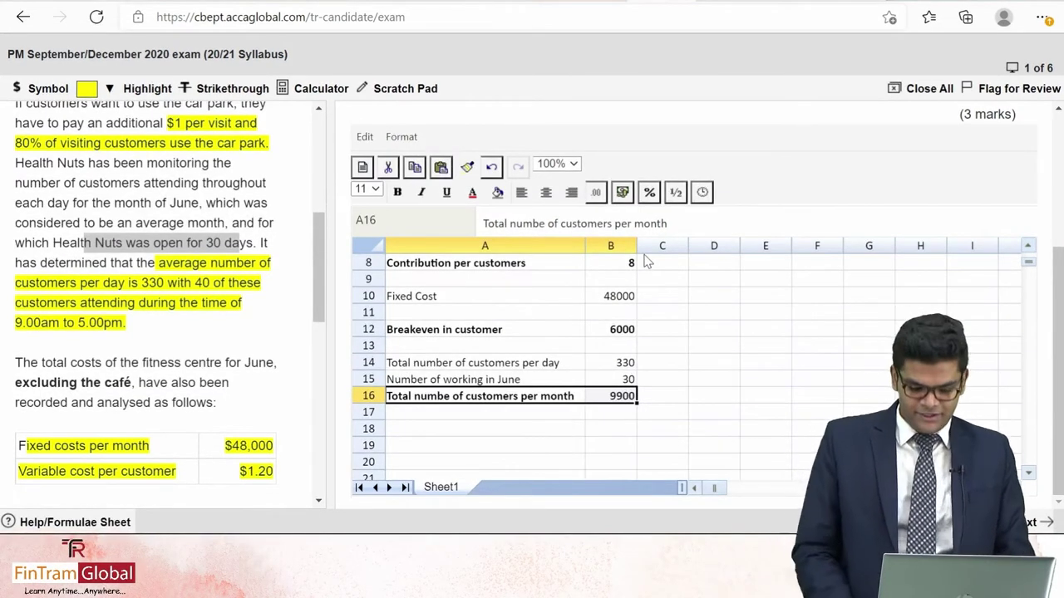
Enter the label 'Margin of Safety' in cell A18
key("Down")
key("Down")
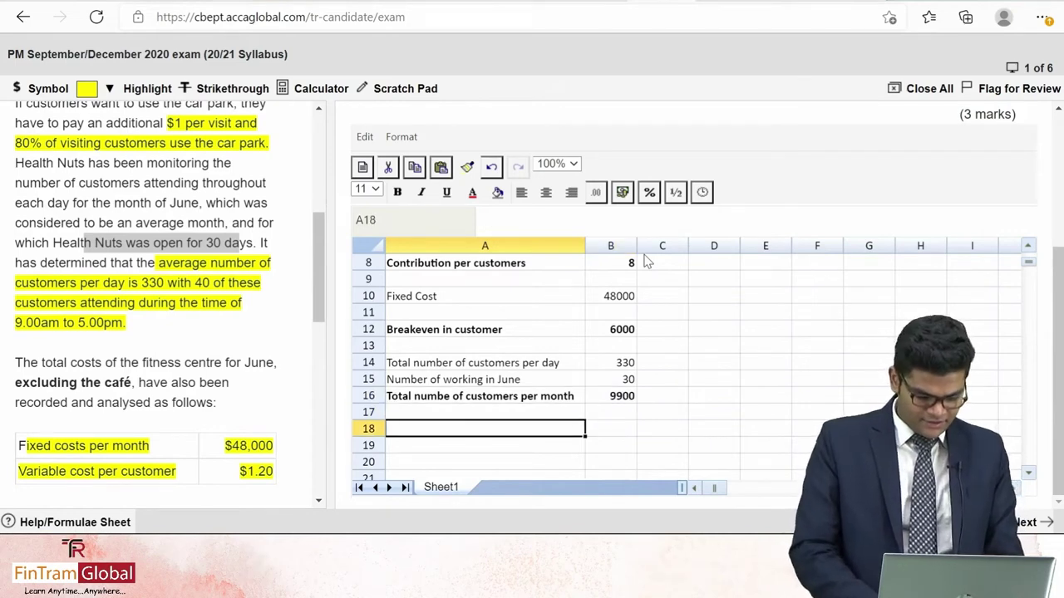
type("Margin of S")
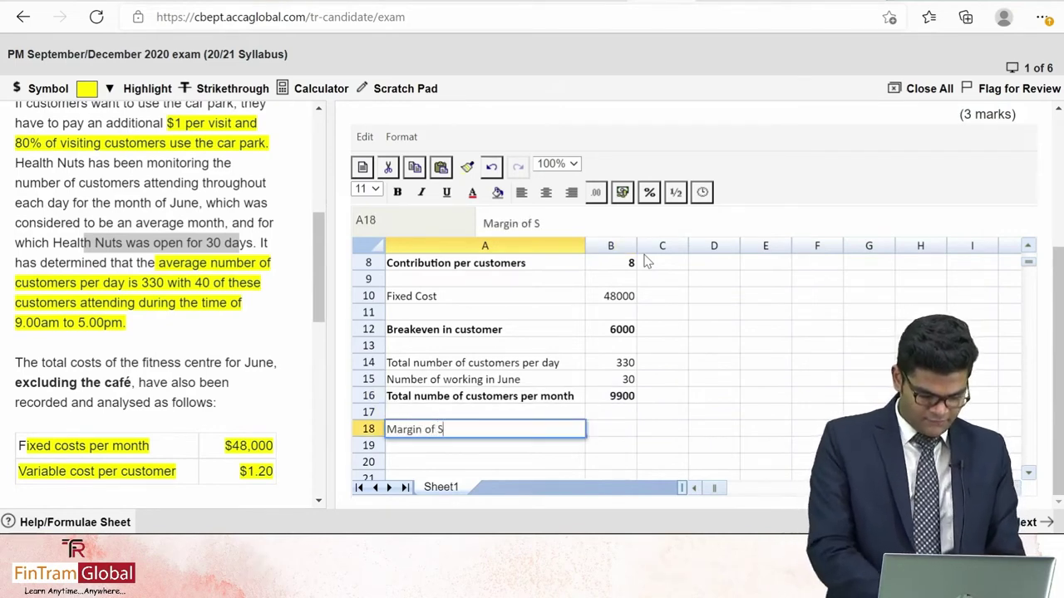
type("af")
key("BackSpace")
type("af")
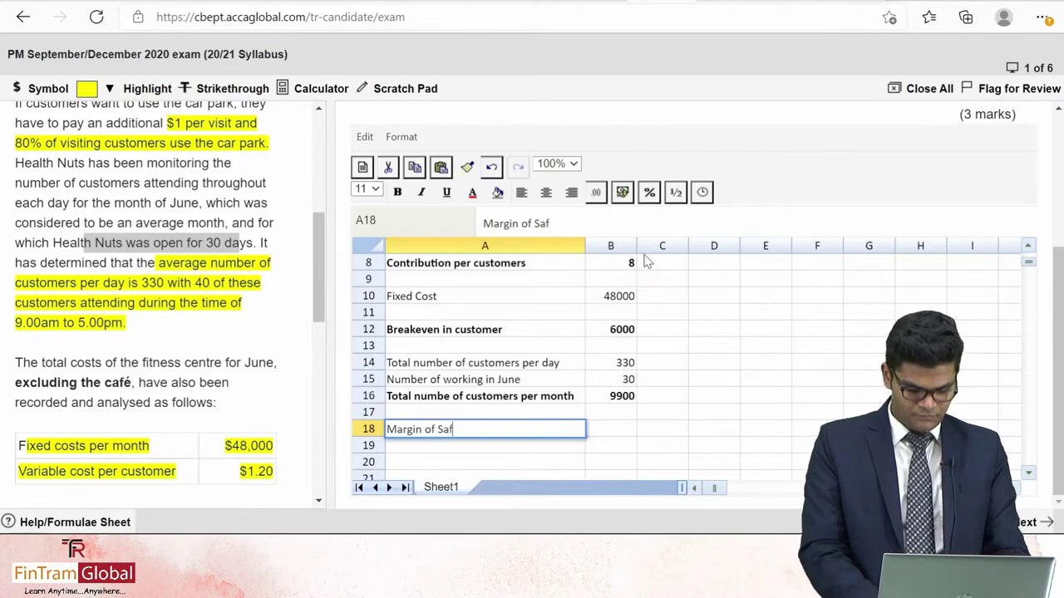
type("ety")
key("Return")
Calculate the margin of safety in B18 from monthly and breakeven customers with the formula =(B16-B12)/B16
key("Up")
key("Right")
type("=")
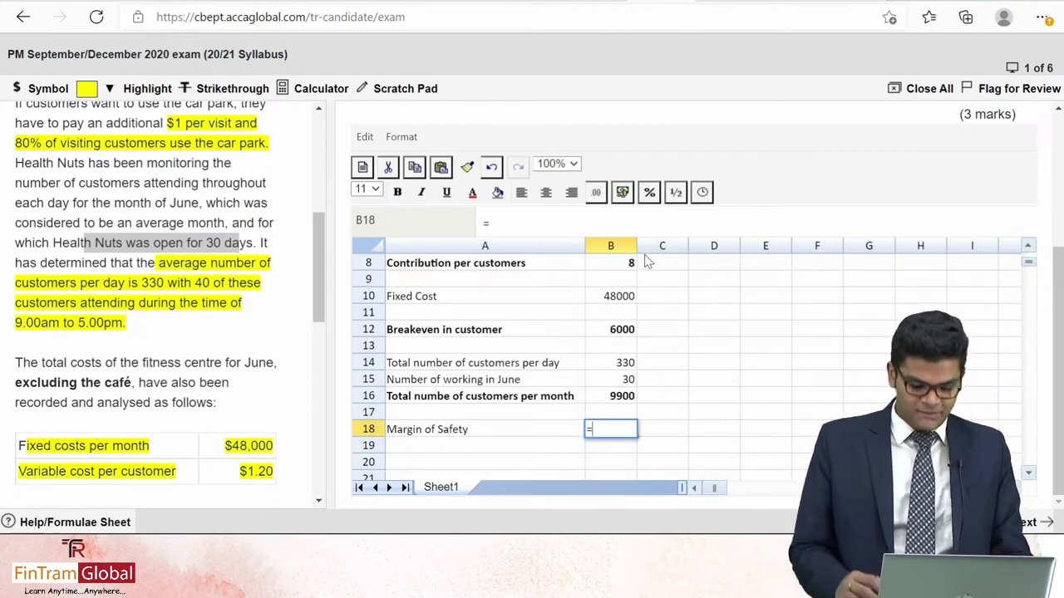
key("Up")
key("Up")
key("Up")
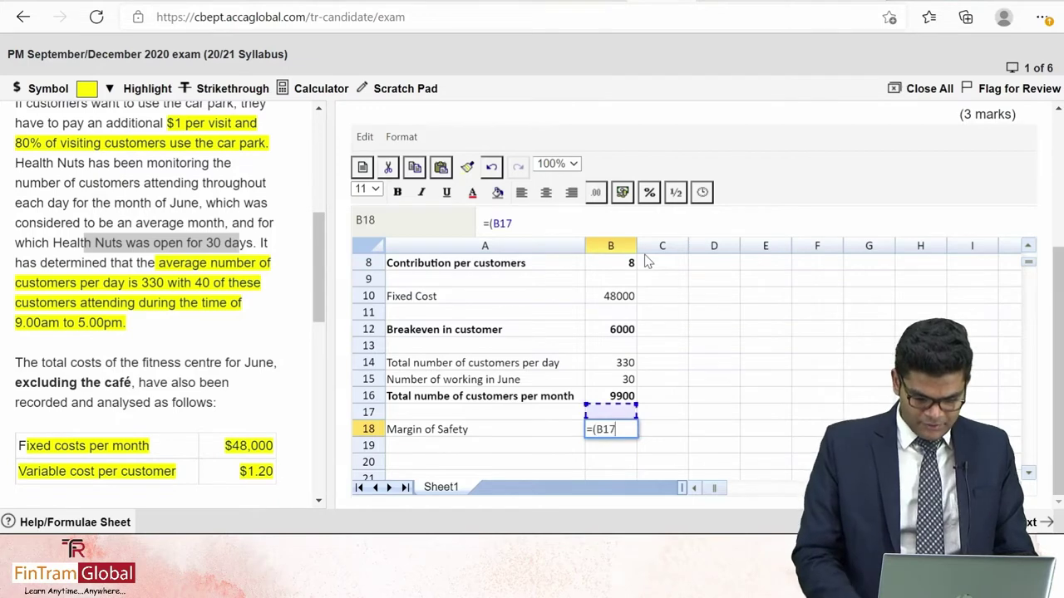
key("Down")
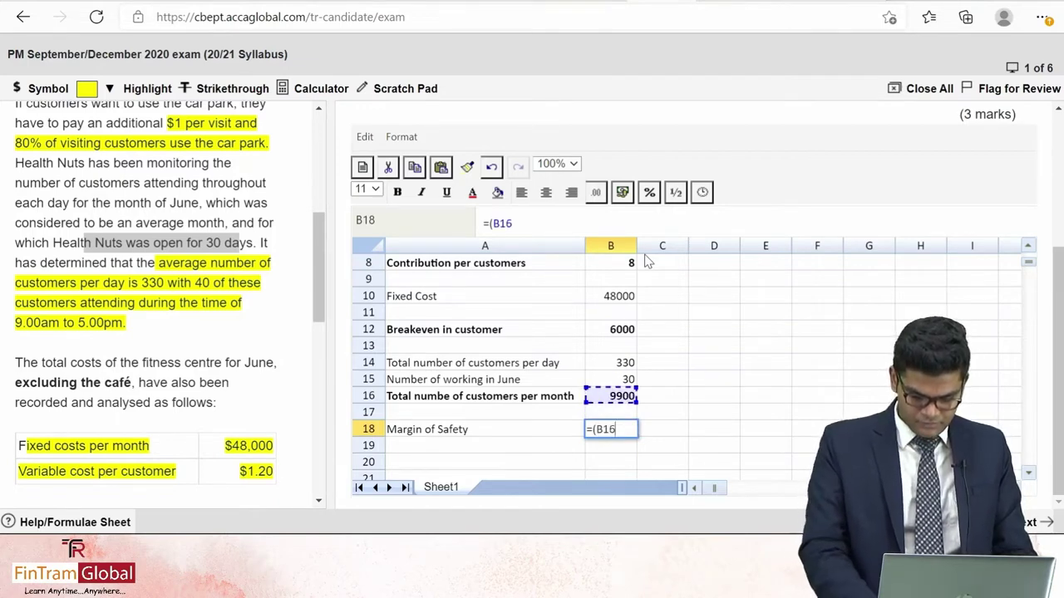
type("-")
key("Up")
key("Up")
key("Up")
key("Up")
key("Up")
key("Up")
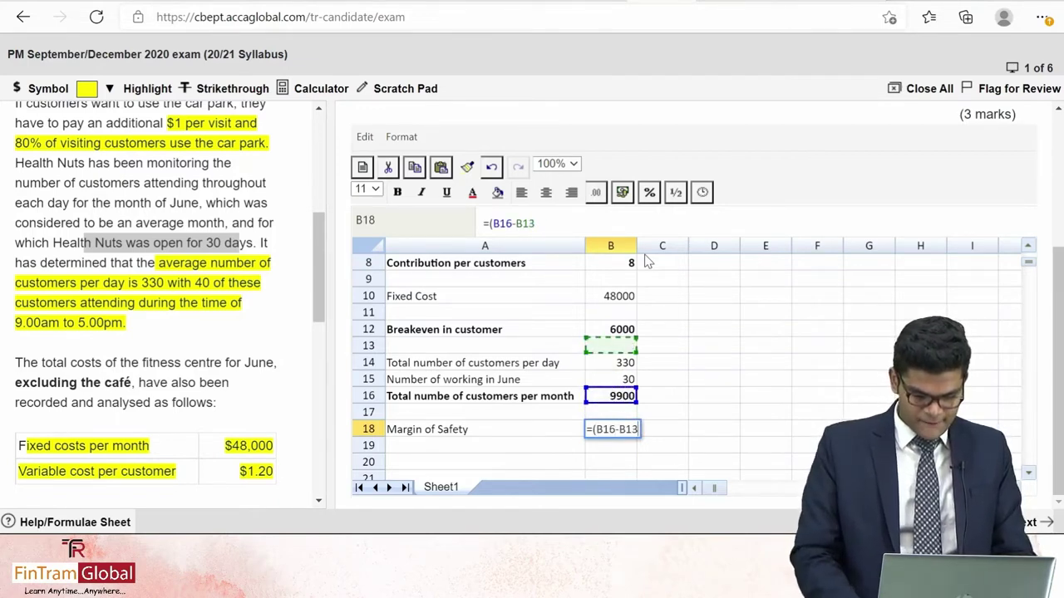
type(")")
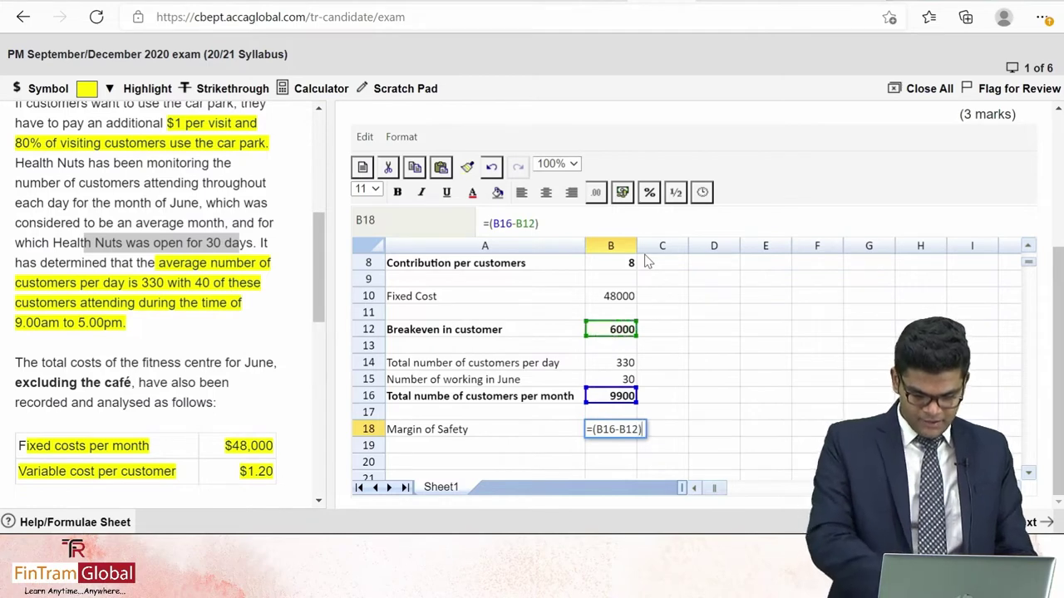
type("/")
key("Up")
key("Up")
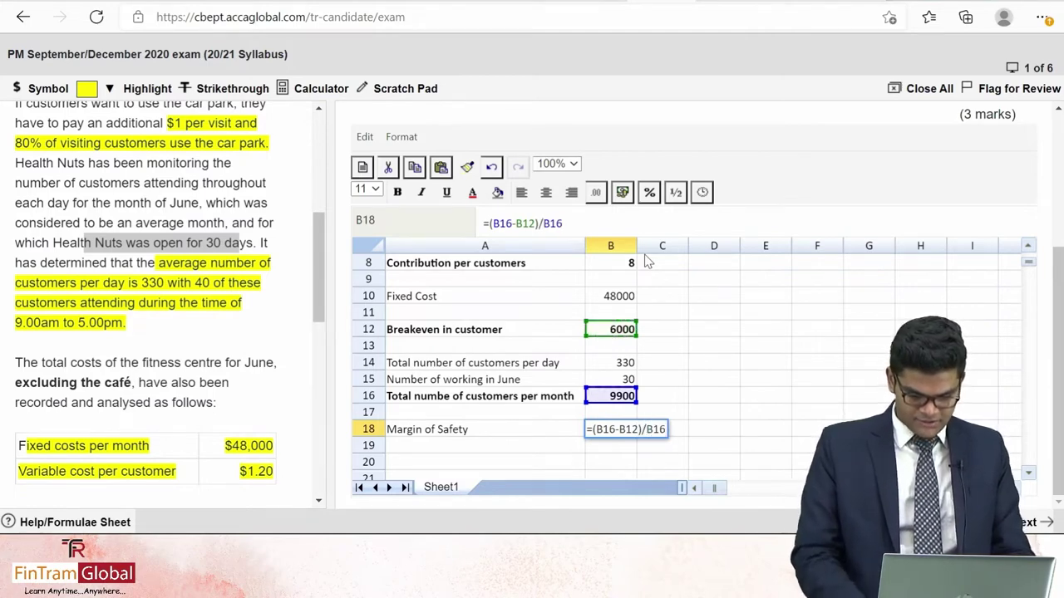
key("Return")
Format the margin of safety in B18 as a percentage with two decimal places
key("Up")
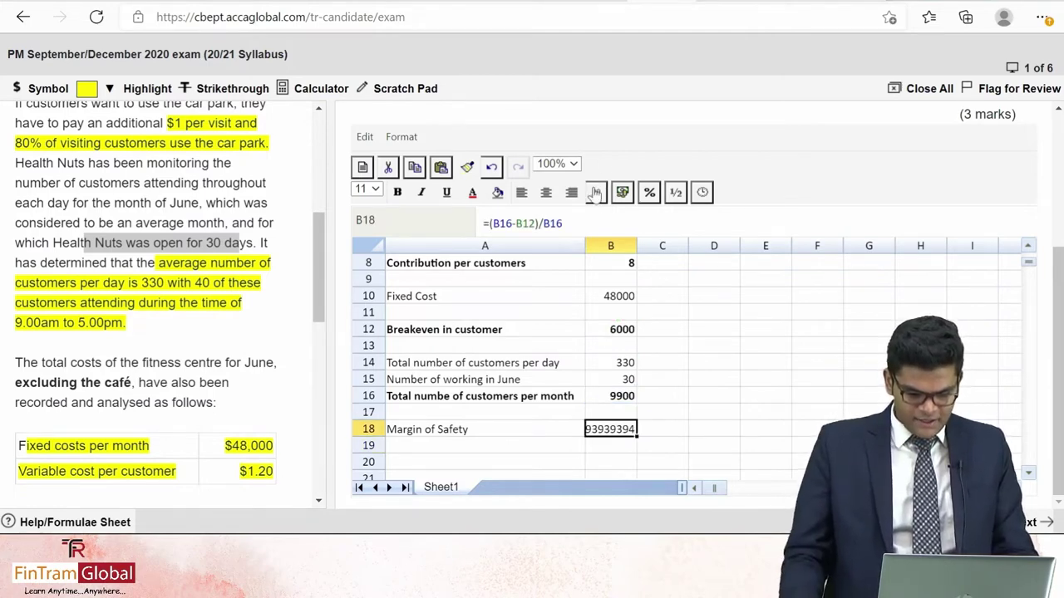
mouse_move(653, 199)
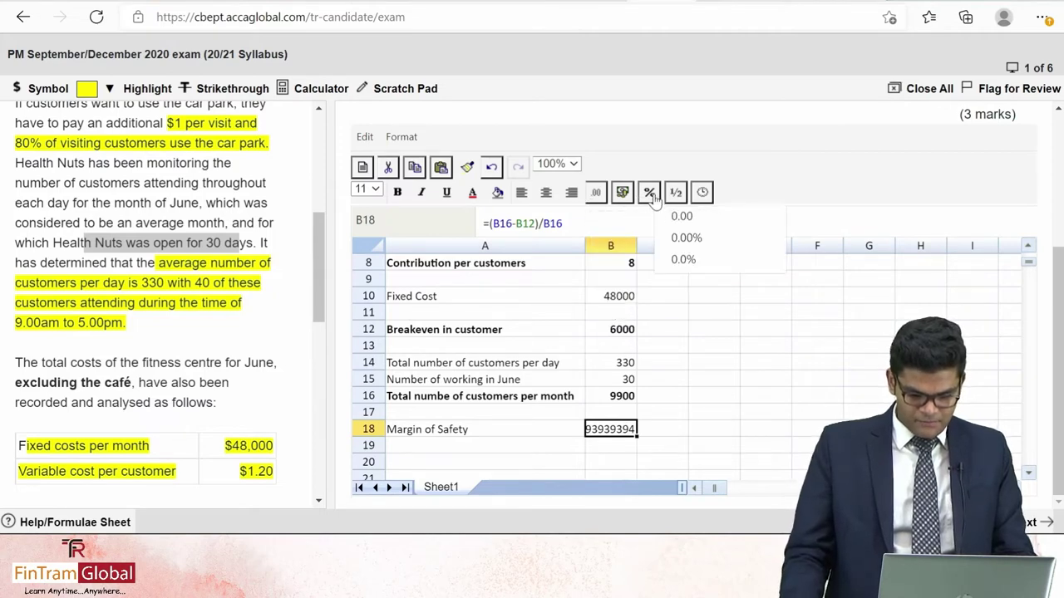
left_click(686, 238)
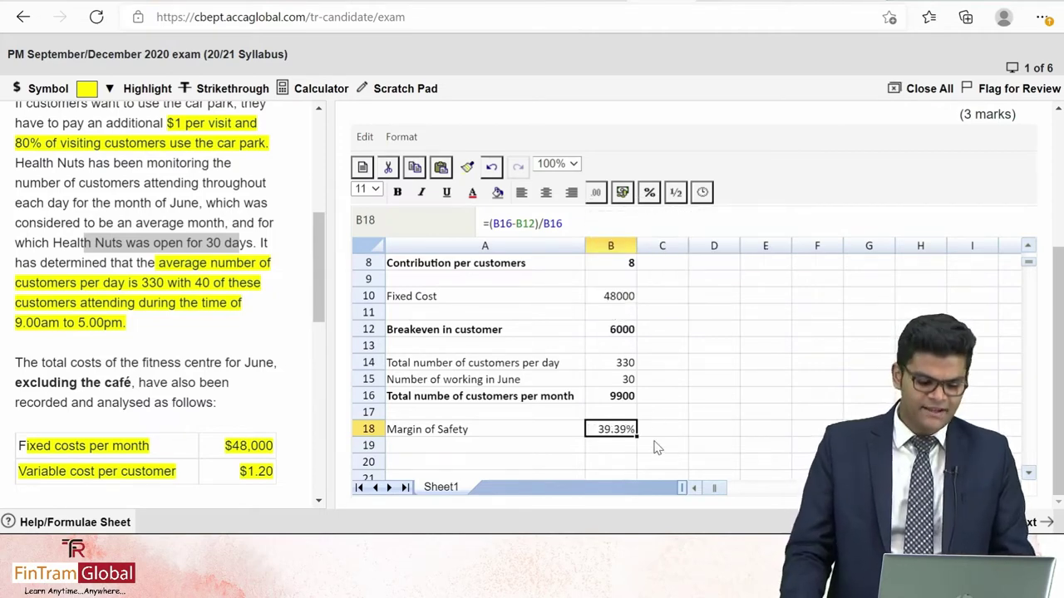
Make the Margin of Safety label and value in cells A18 to B18 bold
left_click(657, 448)
left_click(607, 426)
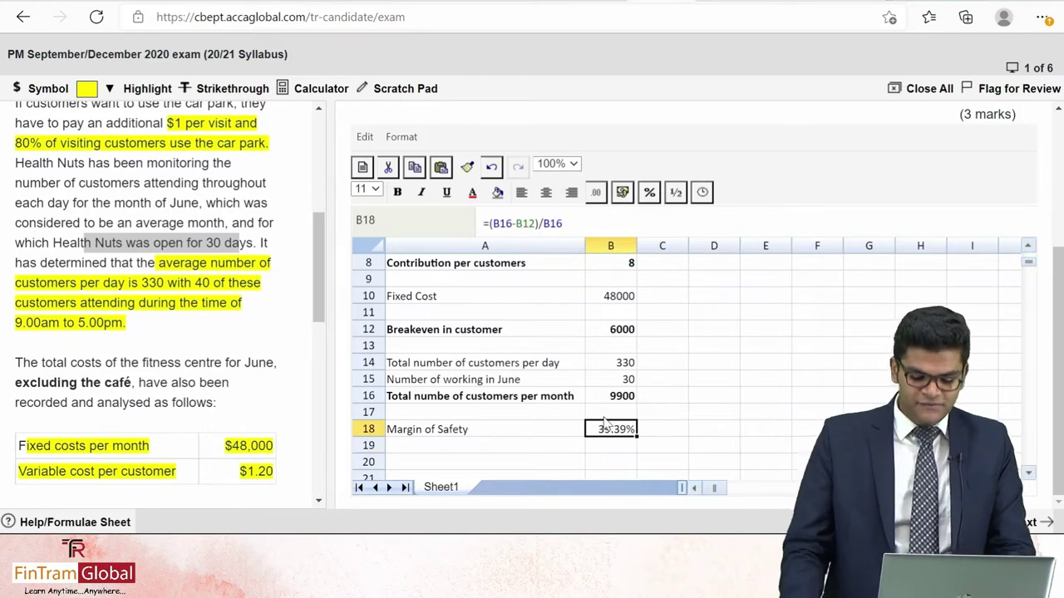
left_click_drag(491, 429, 607, 425)
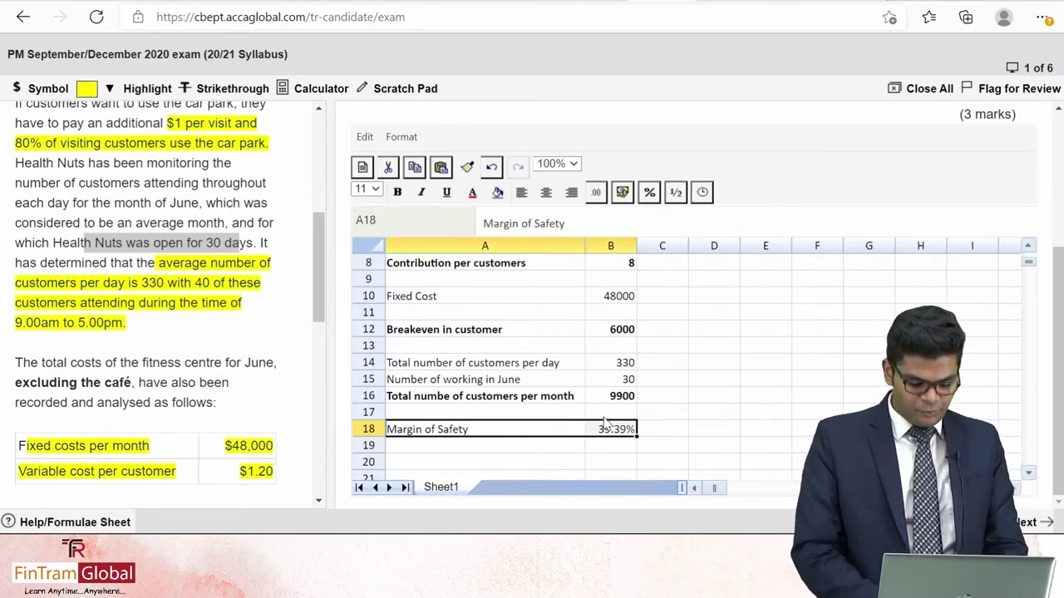
key("ctrl+b")
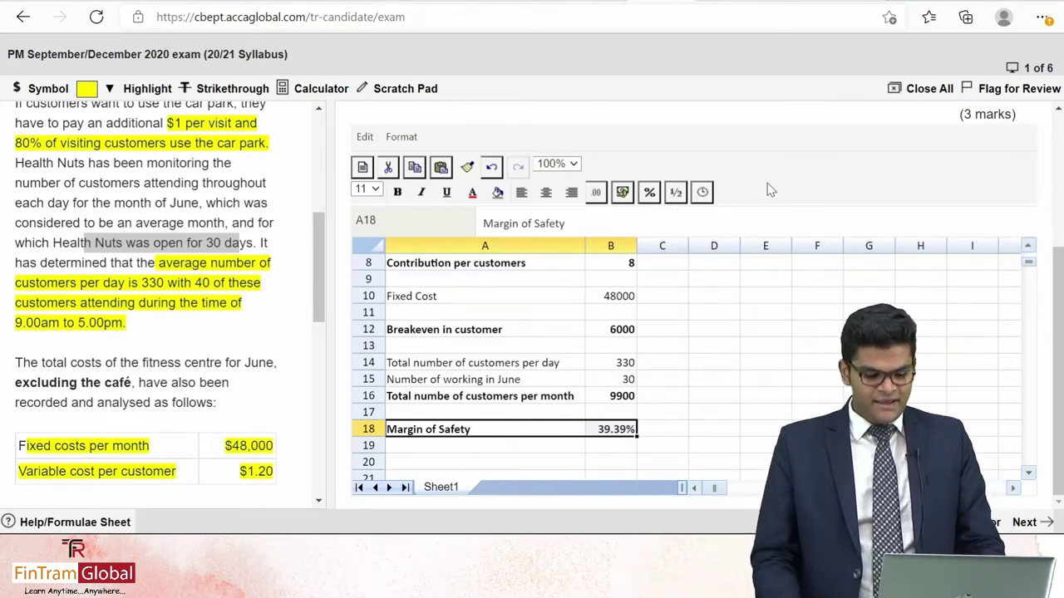
Check the marks and wording of the gym and café requirements, ending on cell A20 below the gym answer
scroll(771, 190, "up", 3)
triple_click(954, 193)
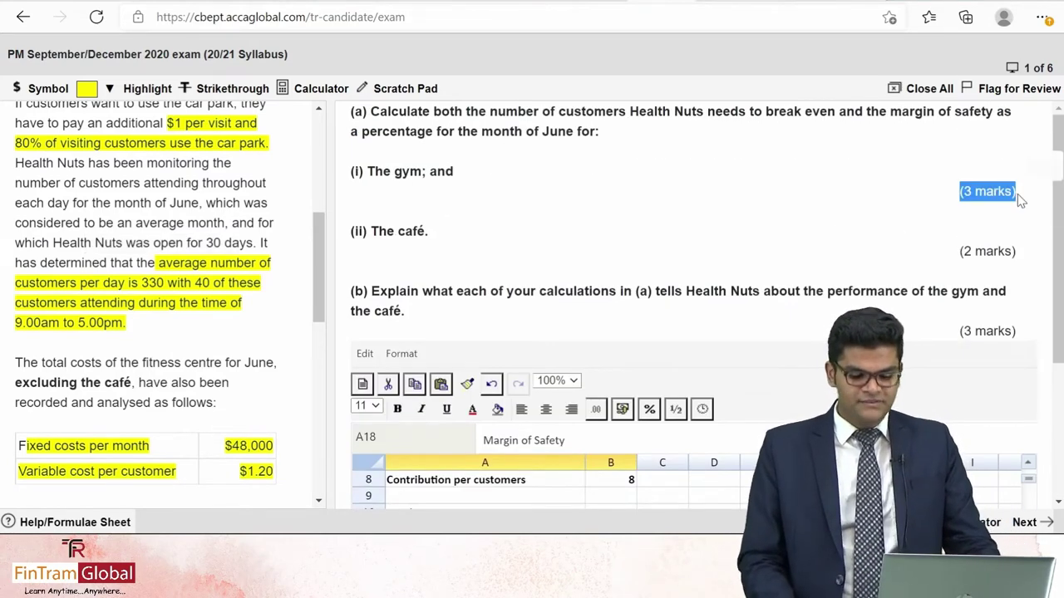
left_click(710, 232)
scroll(686, 244, "down", 5)
scroll(652, 316, "down", 3)
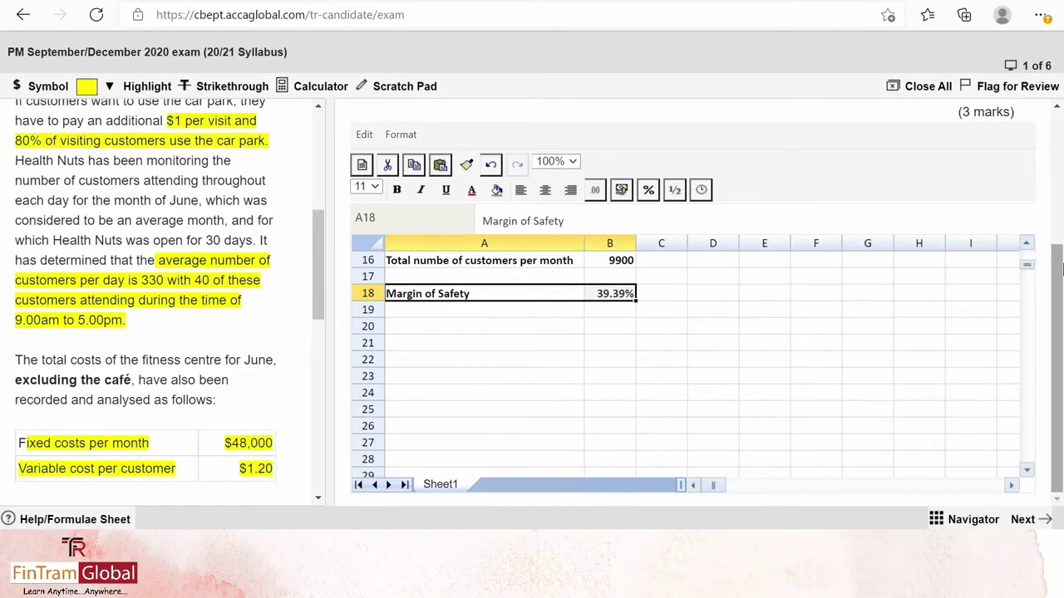
left_click(530, 326)
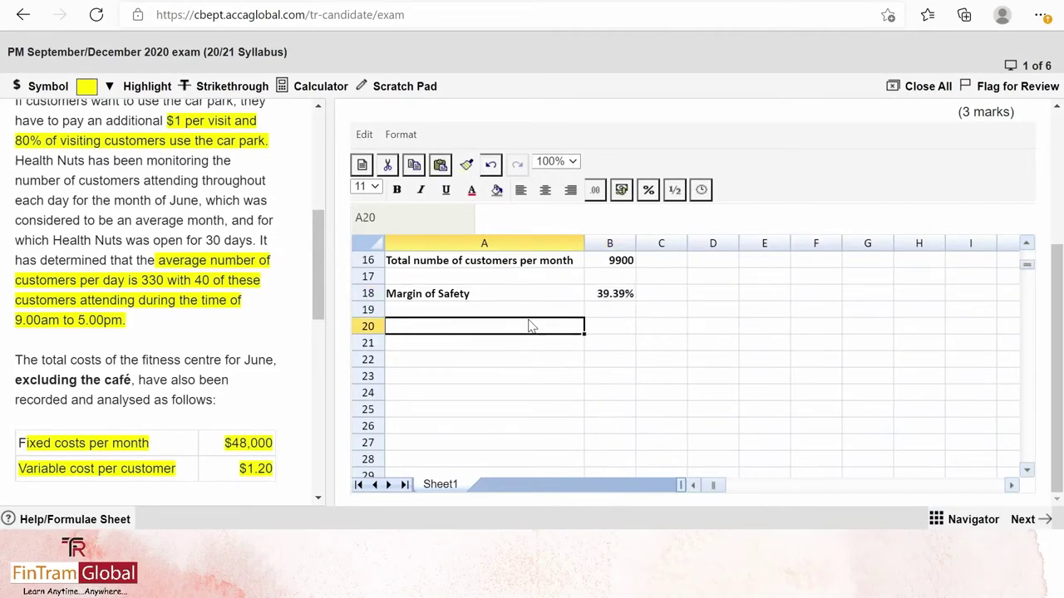
Enter the heading "(ii) Cafe" in cell A20 and make it bold
double_click(455, 325)
type("(ii")
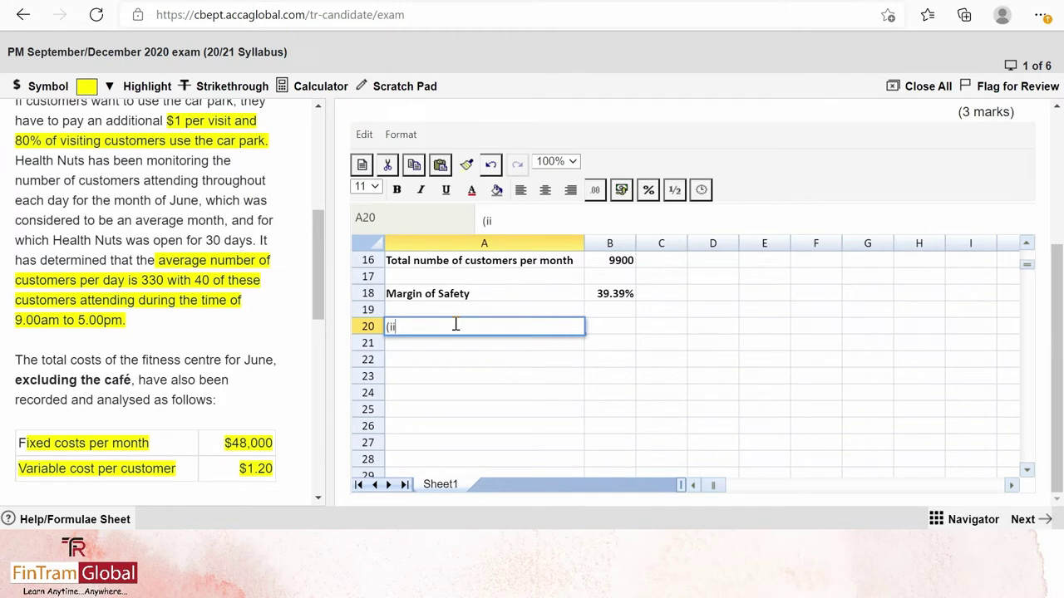
type(") Cafe")
key("Return")
left_click(456, 326)
key("ctrl+b")
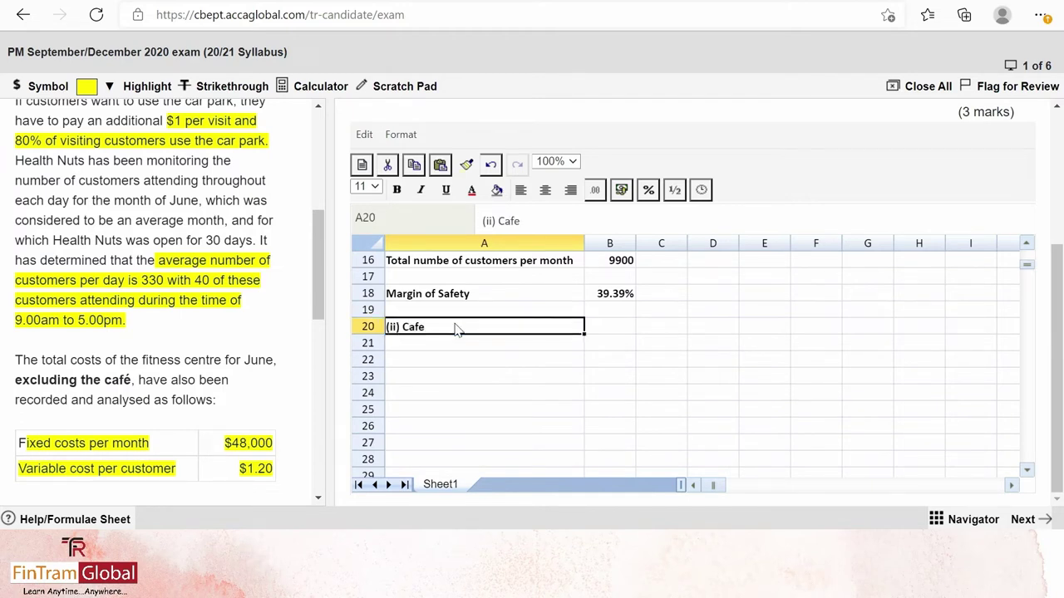
key("Down")
key("Down")
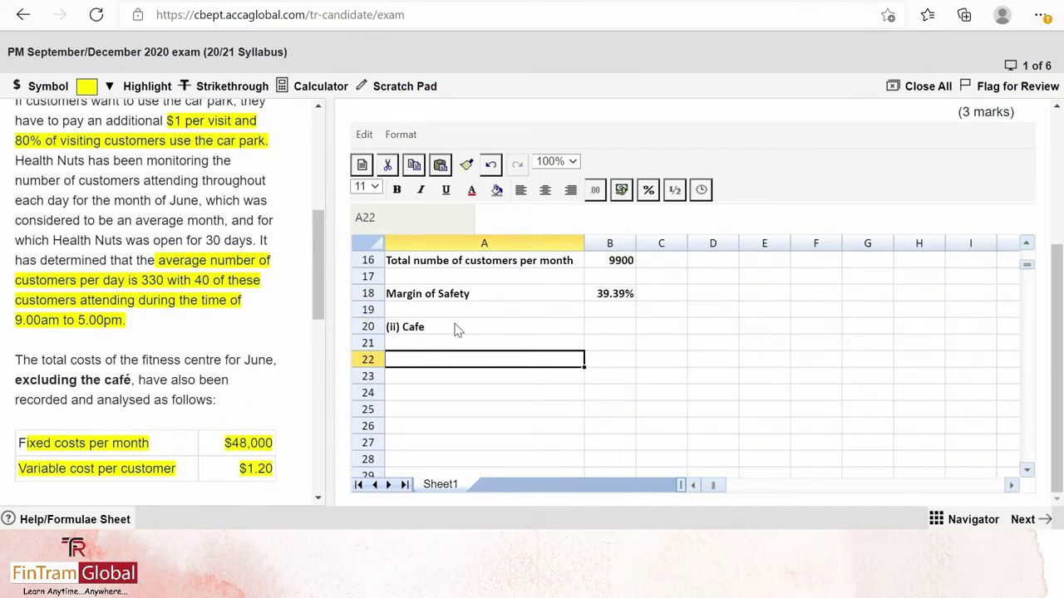
Highlight the phrase "half of the customers" in yellow in the scenario's café paragraph
scroll(145, 299, "down", 1)
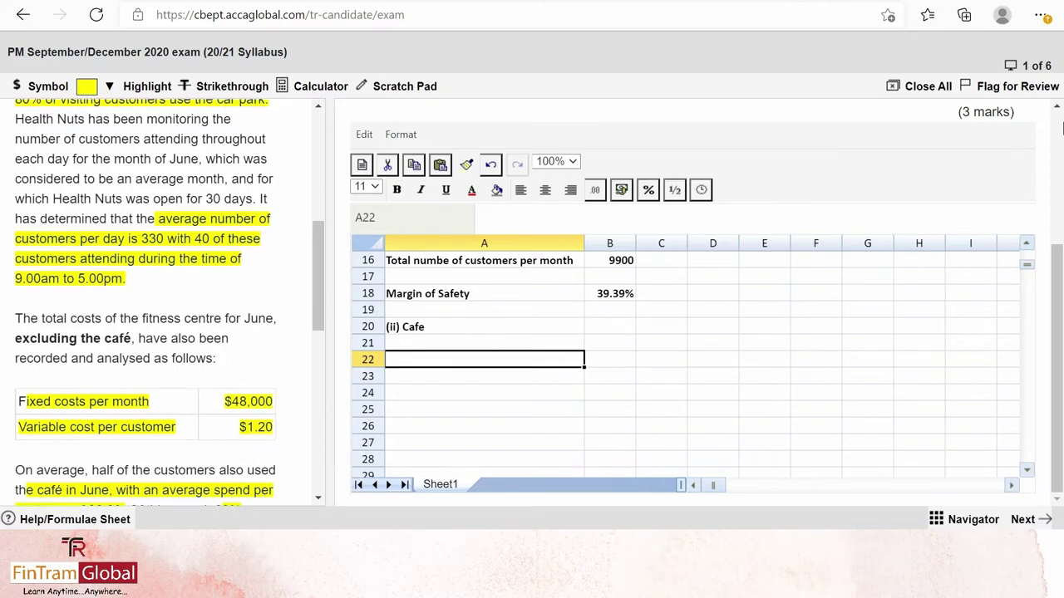
scroll(196, 285, "down", 6)
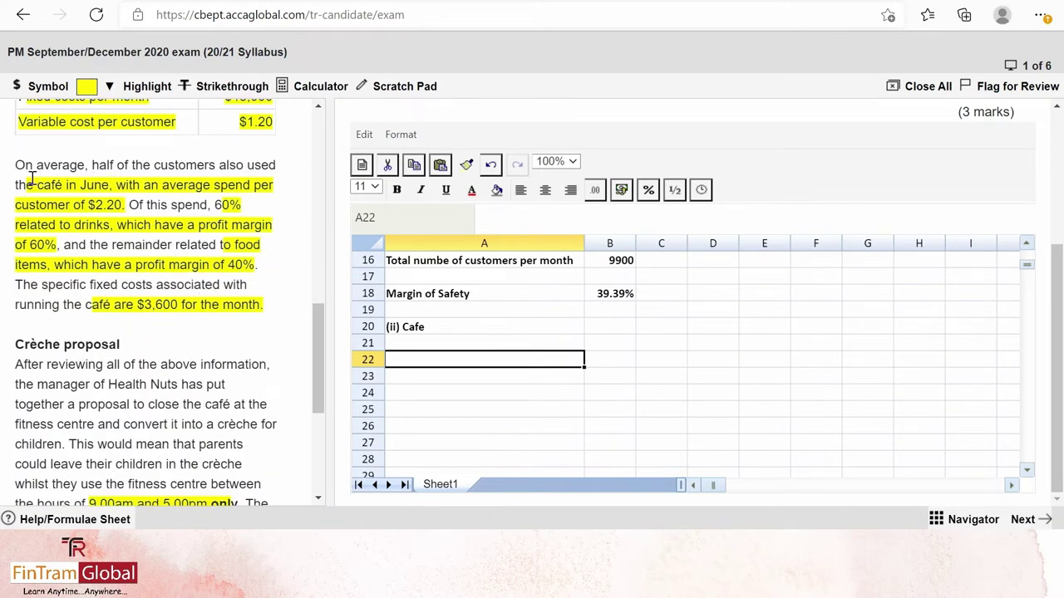
left_click_drag(25, 165, 275, 307)
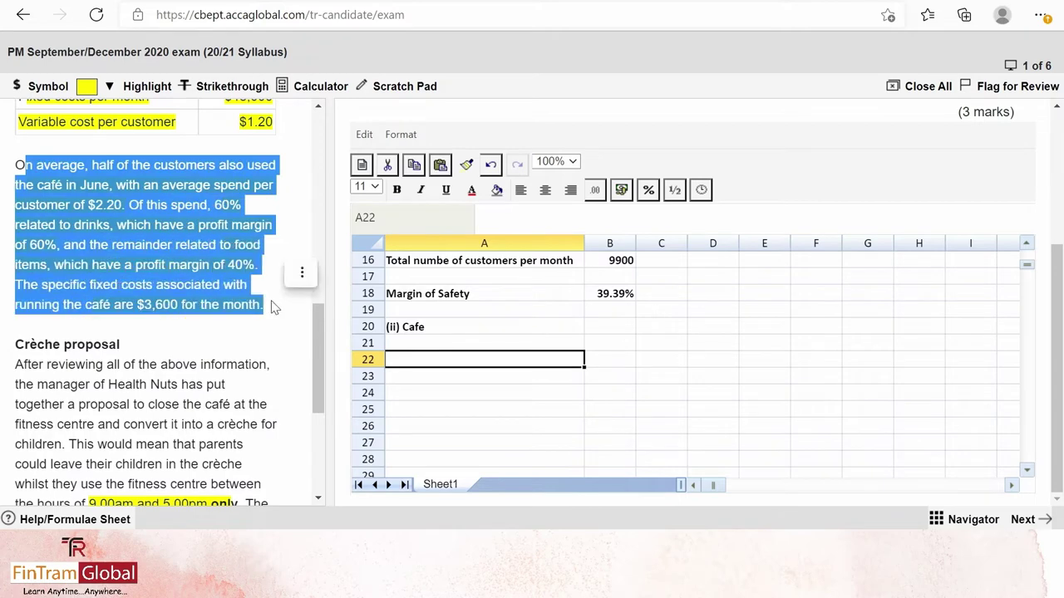
left_click(271, 313)
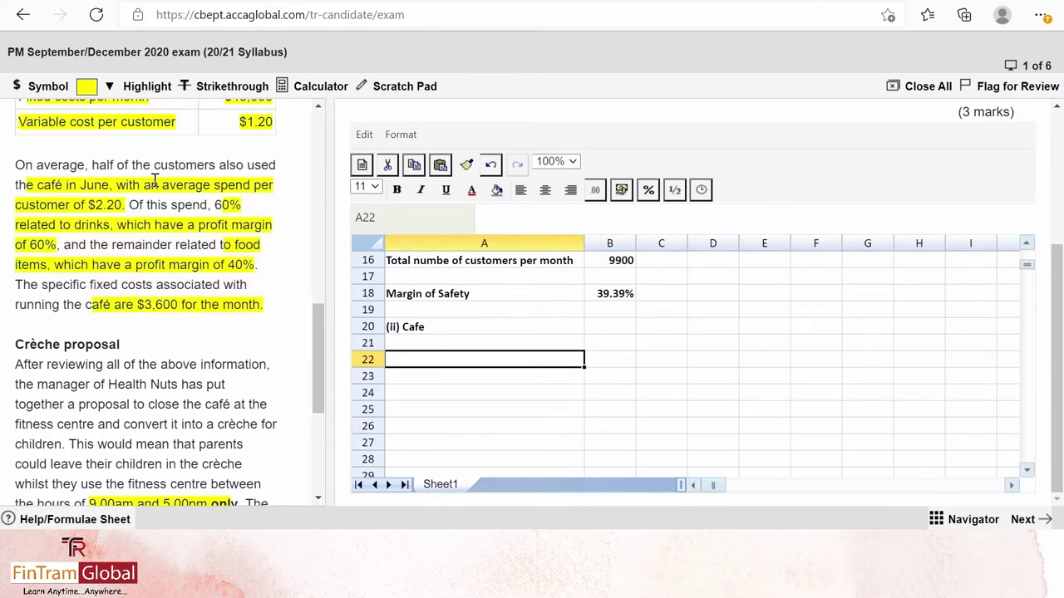
left_click_drag(99, 165, 208, 164)
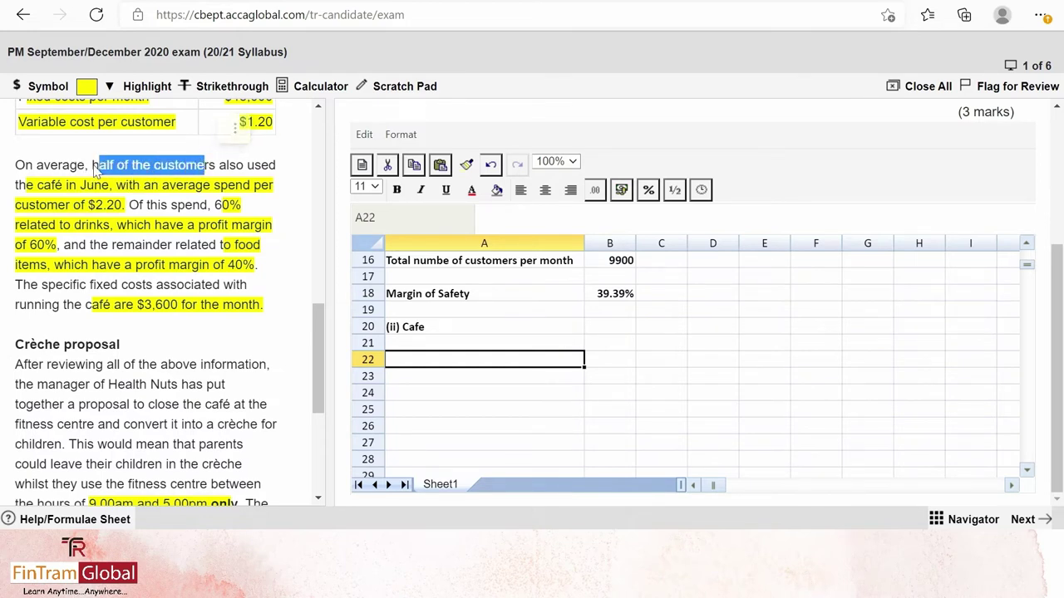
left_click(145, 87)
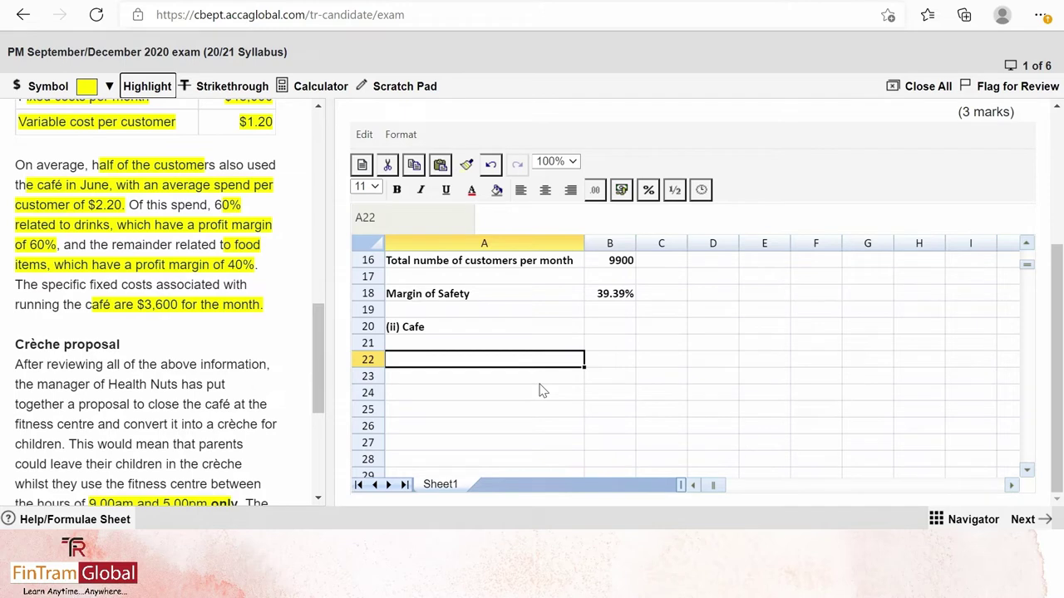
Label cell A22 "Total Number of Customer" for the café section
double_click(441, 358)
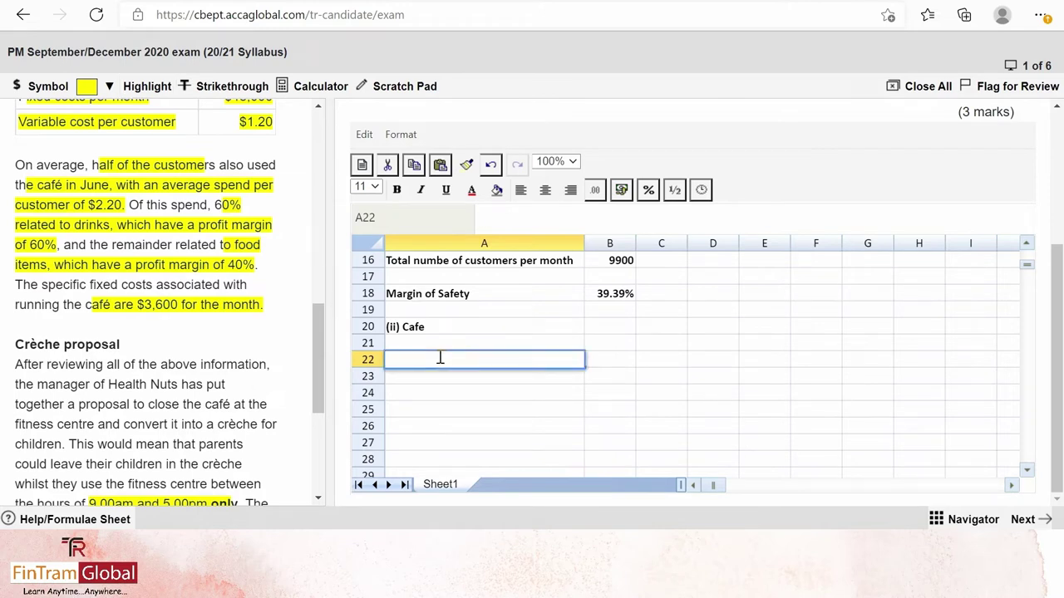
type("Total Number")
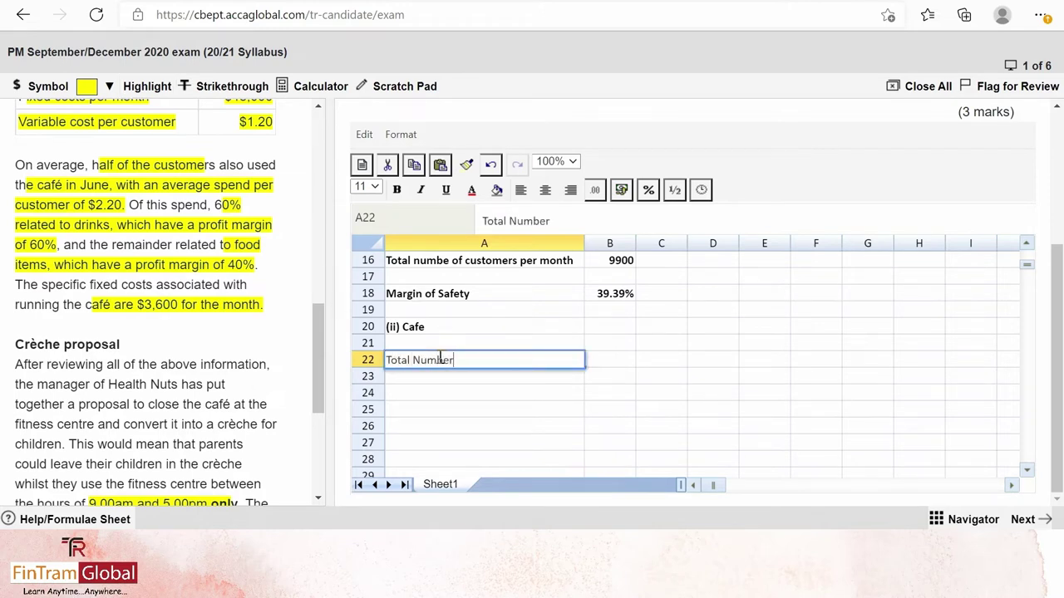
type(" of Custom")
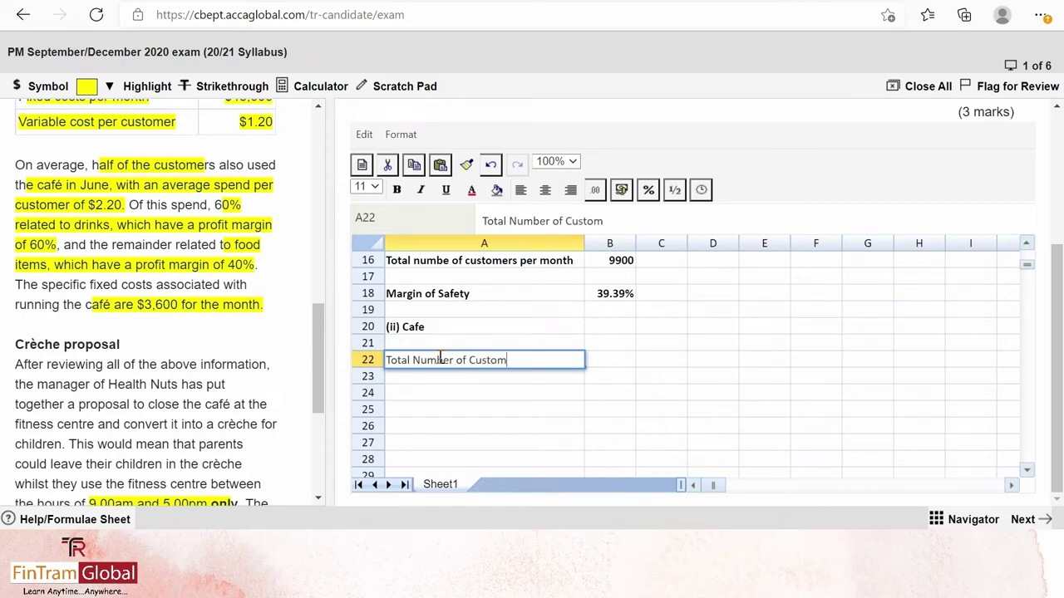
key("BackSpace")
type("mer")
key("Return")
Calculate the café's monthly customers in B22 as half of the gym's monthly total with =B16/2
key("Up")
key("Right")
type("=")
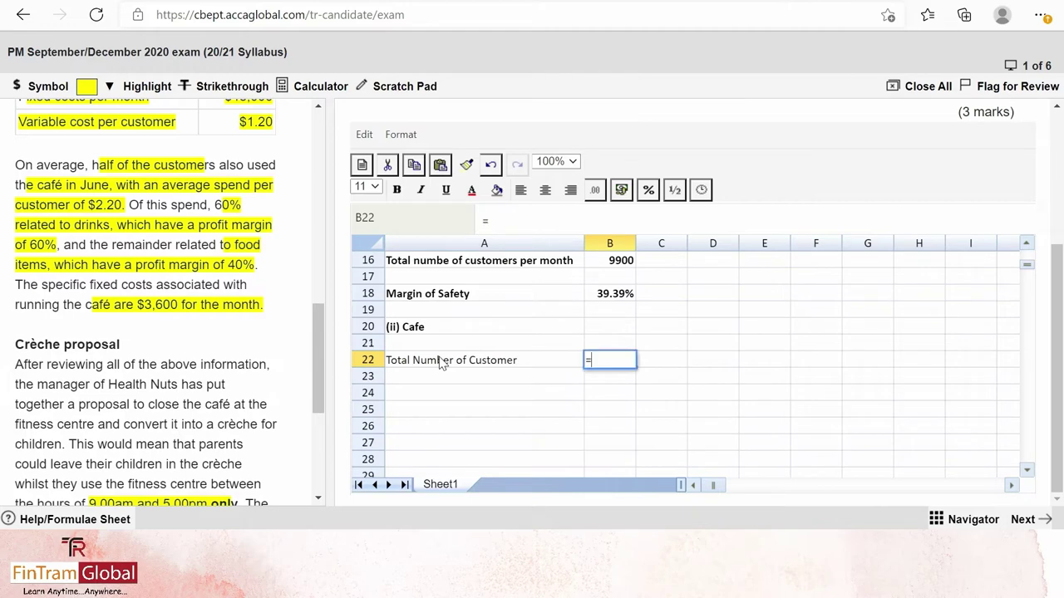
scroll(671, 390, "up", 3)
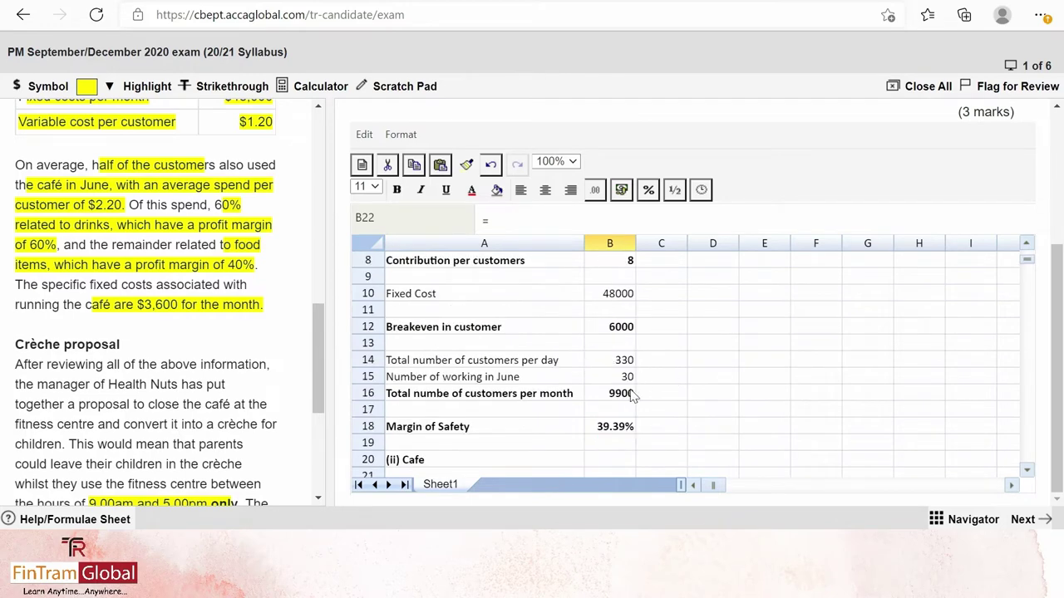
left_click(633, 394)
scroll(633, 374, "down", 3)
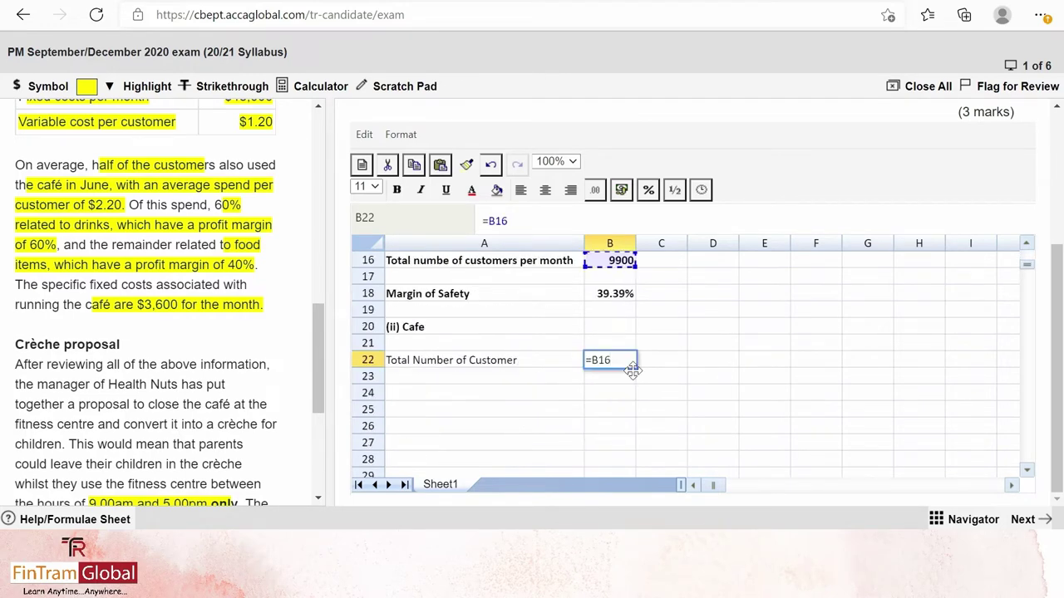
type("/2")
key("Return")
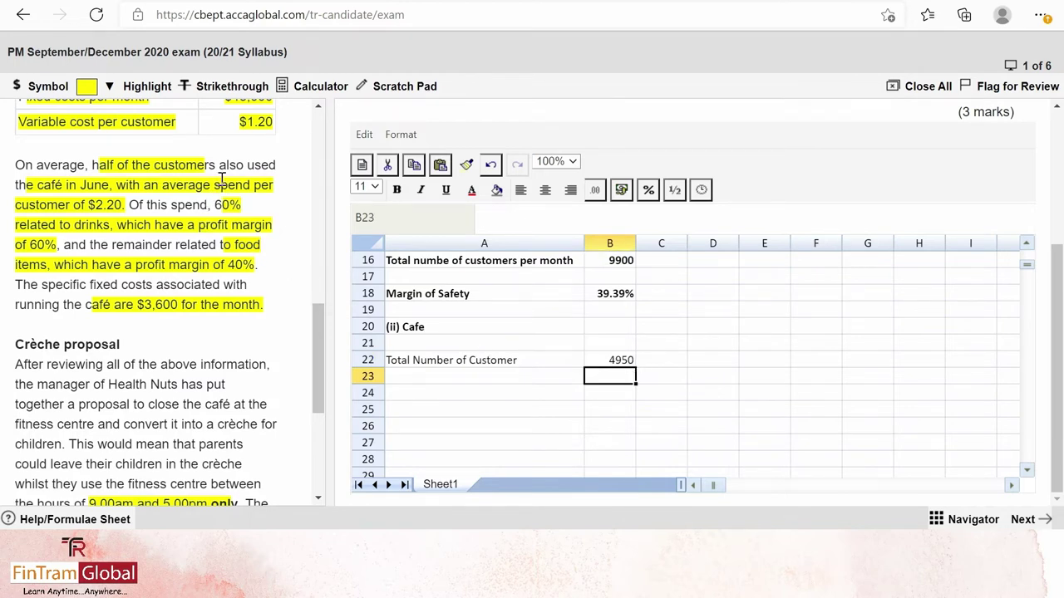
Check the café's average spend per customer in the scenario and add the labels "Drinks" in A24 and "Food" in A25
left_click_drag(94, 205, 122, 208)
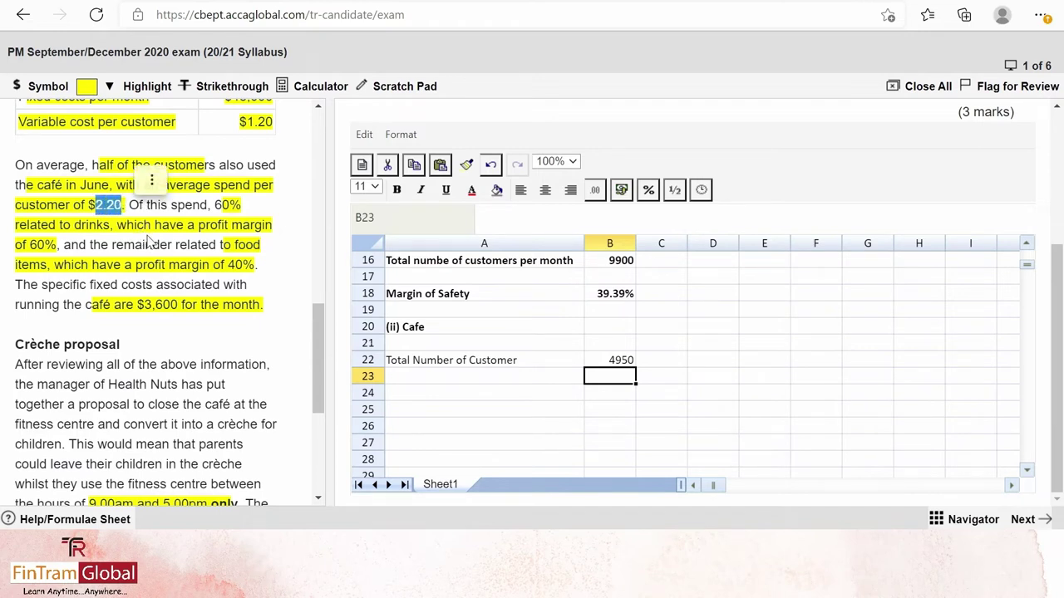
left_click(148, 239)
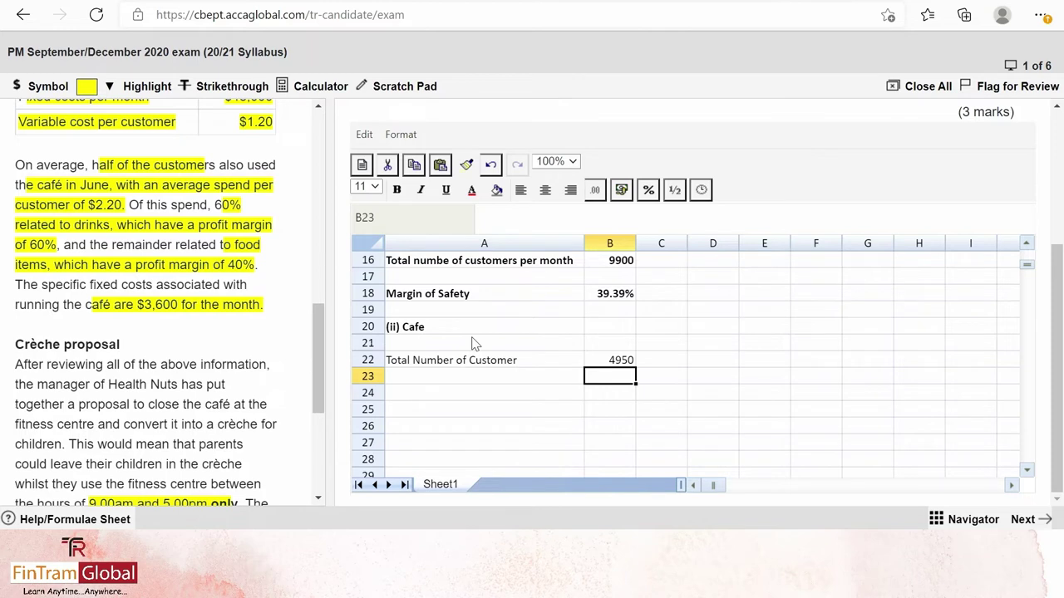
left_click(499, 379)
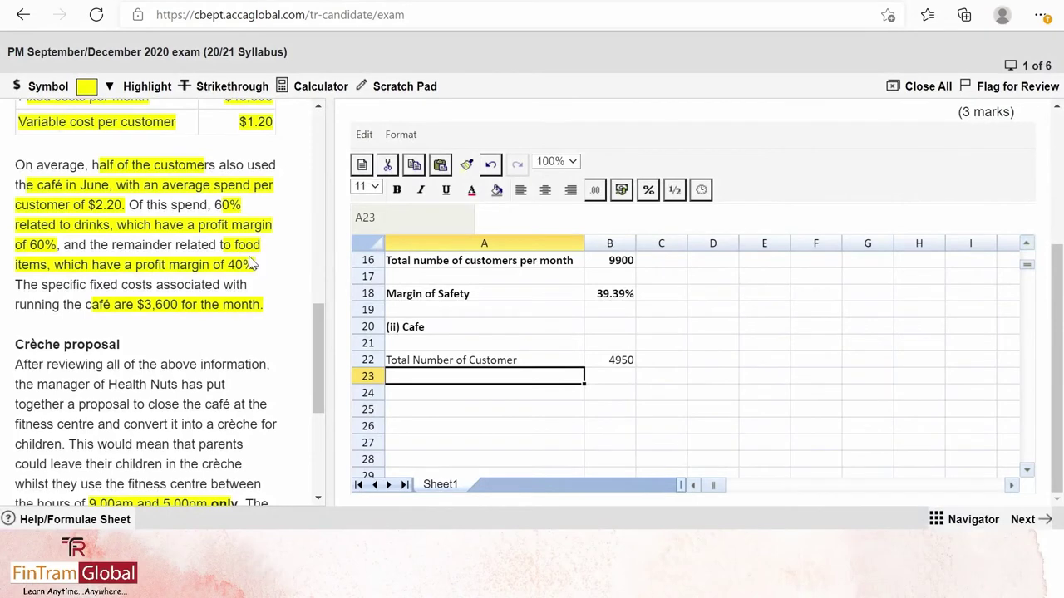
key("Down")
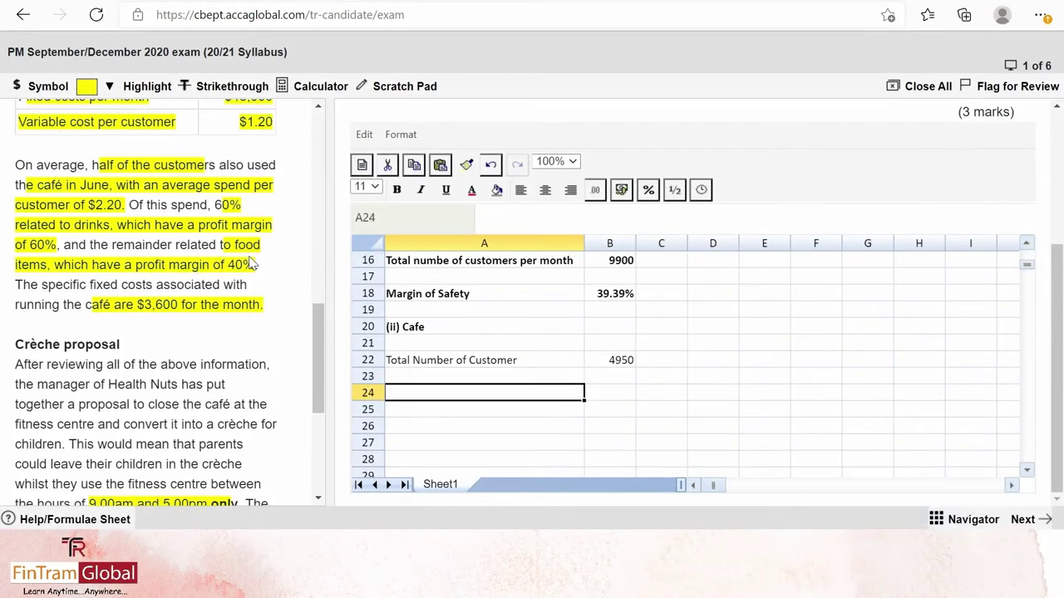
type("Drinks")
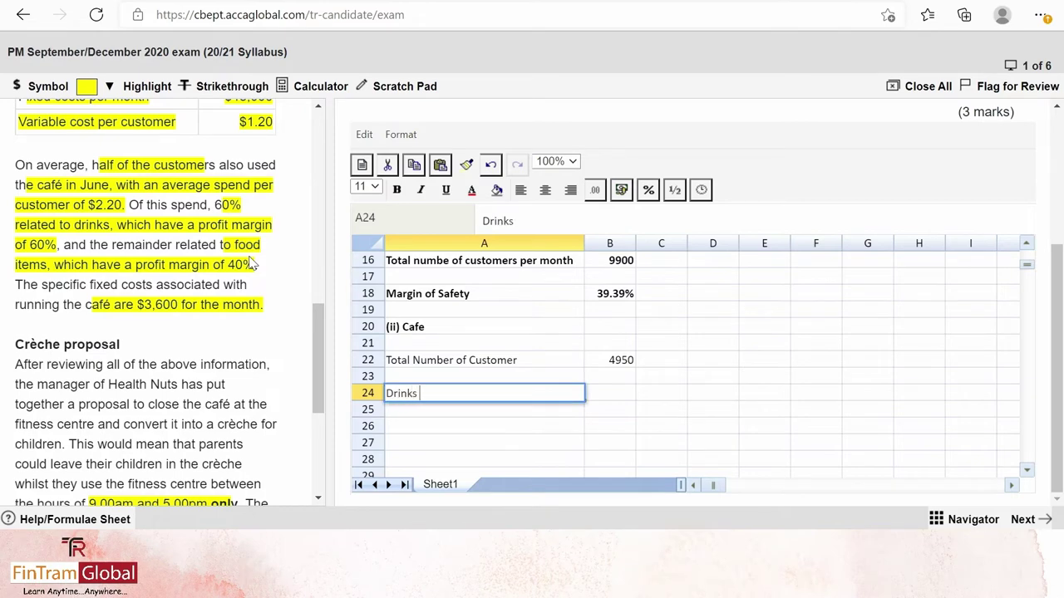
key("Return")
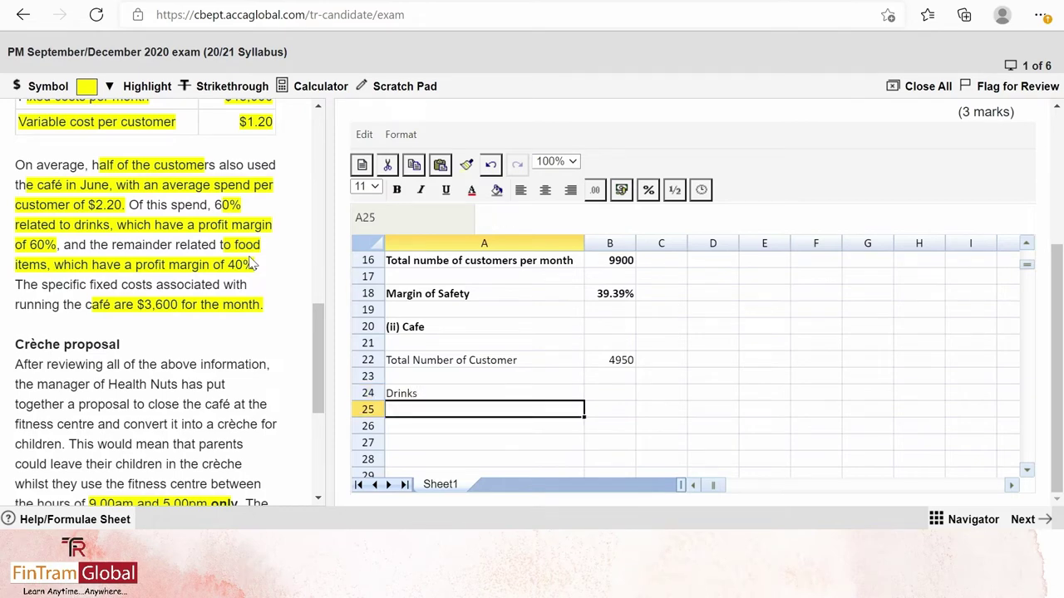
type("Food It")
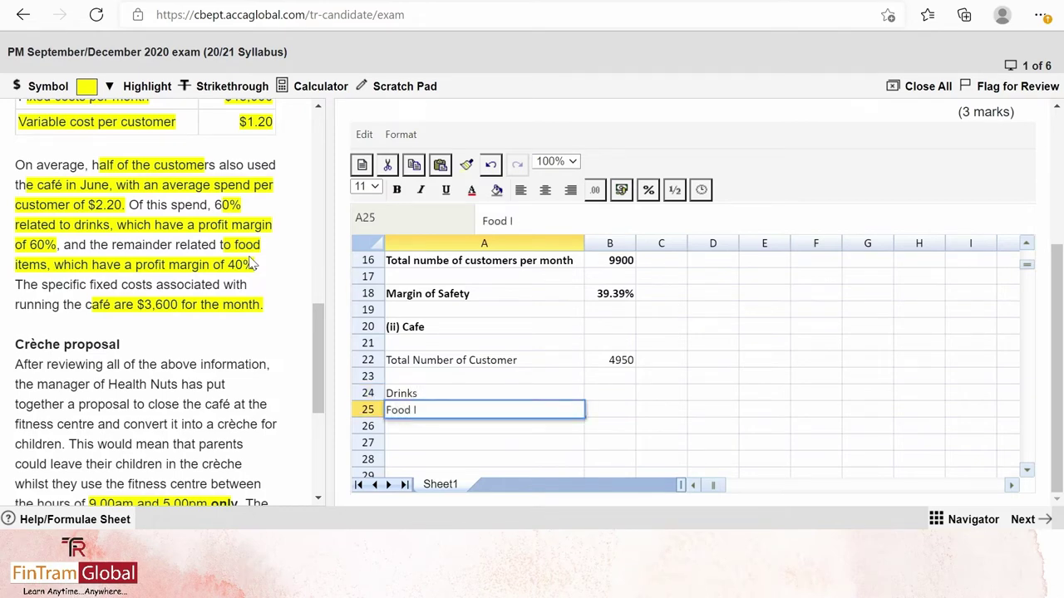
key("Tab")
Calculate the drinks contribution per customer in B24 with the formula =2.20*60%*60%
key("Up")
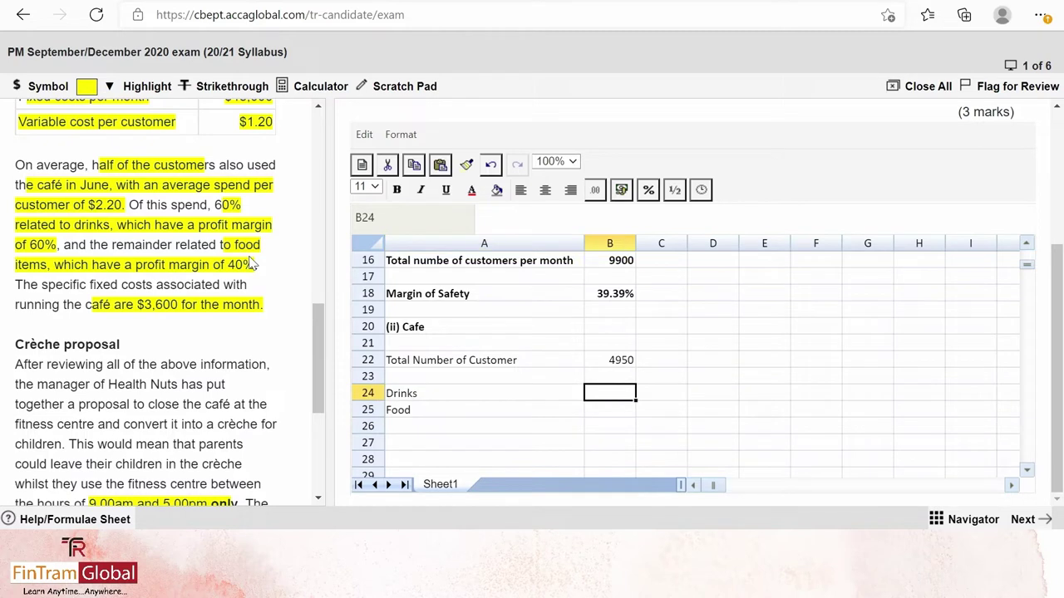
type("=")
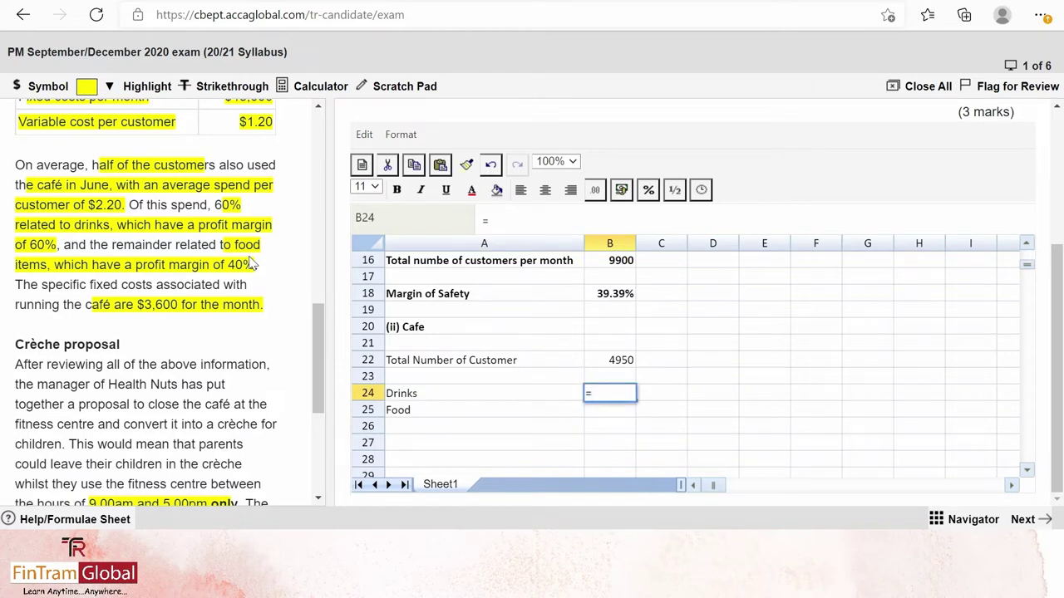
type("2.20")
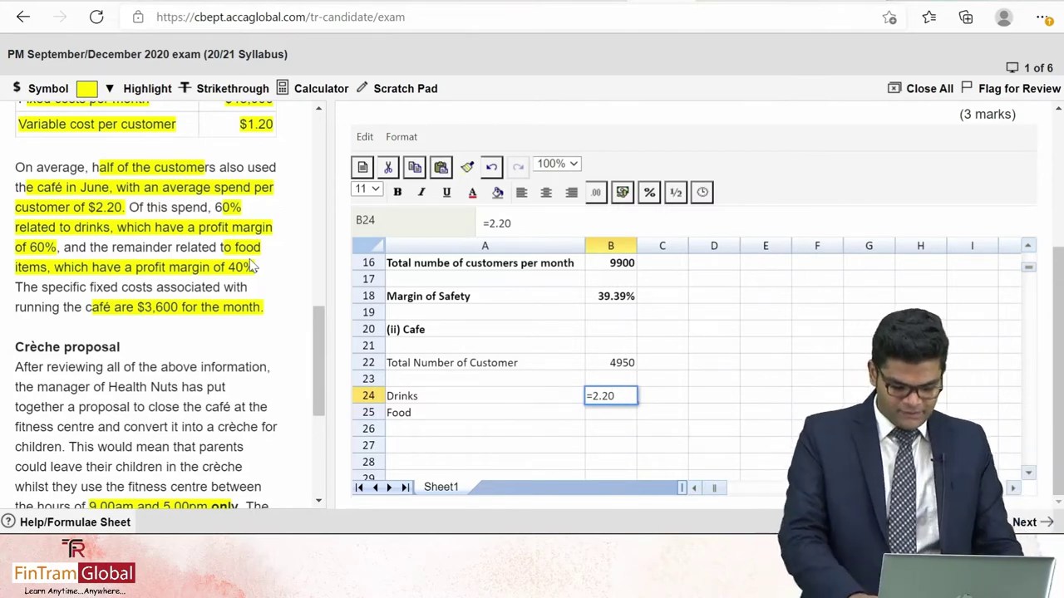
type("*6")
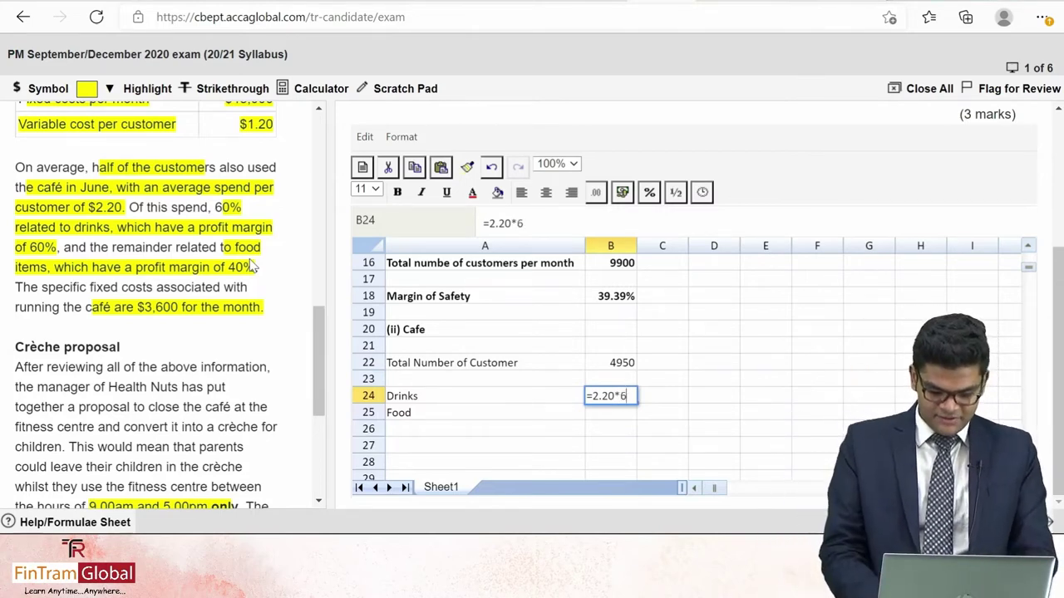
type("0%")
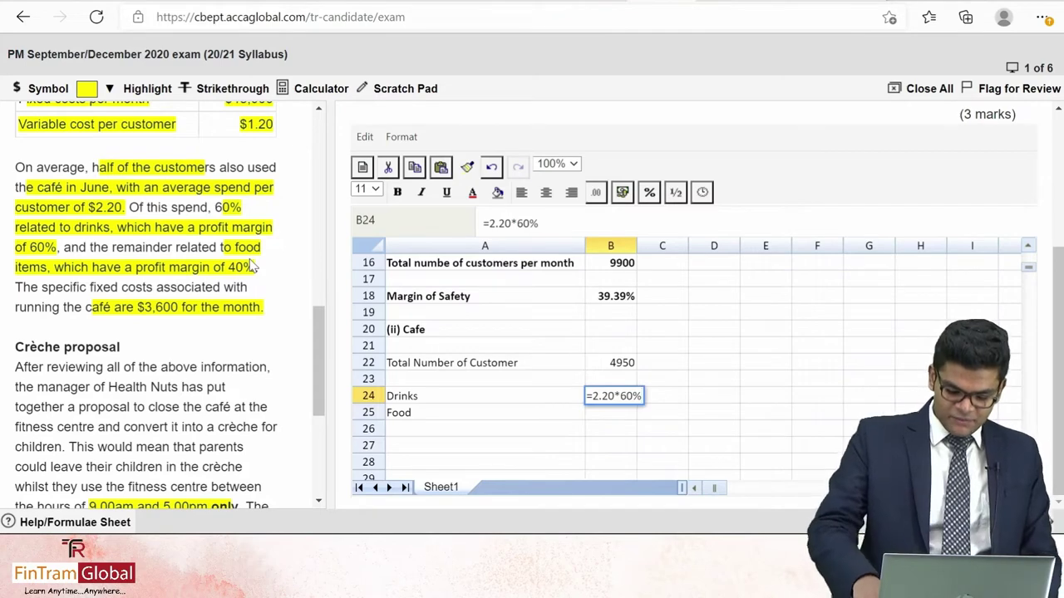
type("*60")
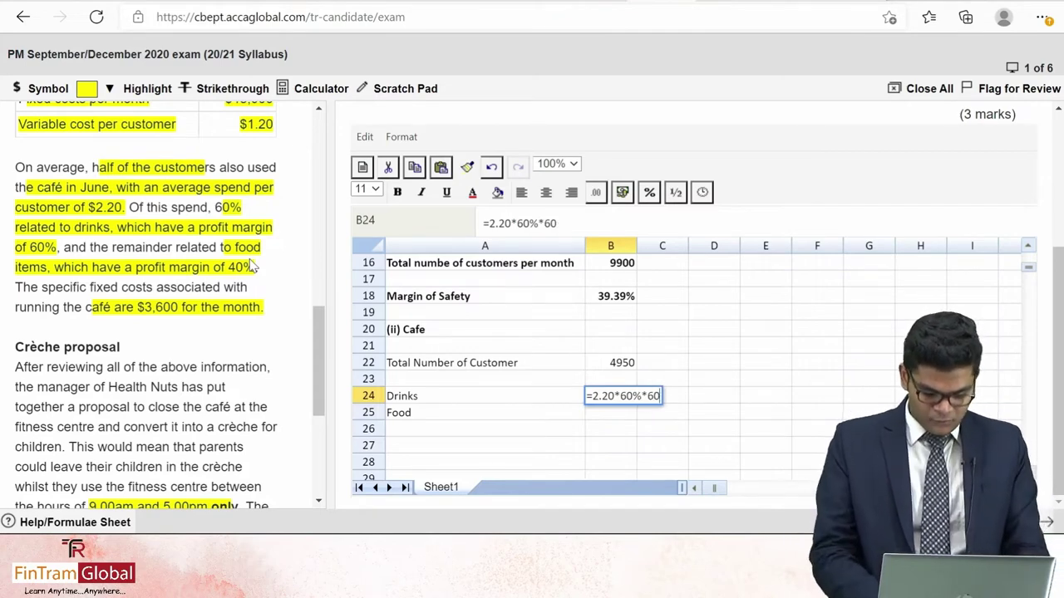
type("%")
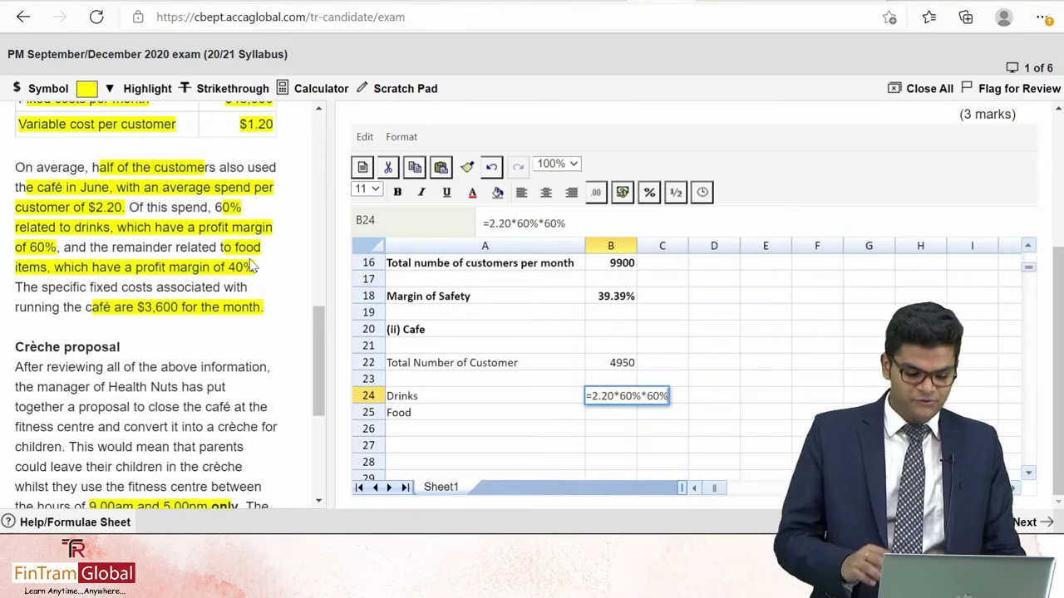
key("Return")
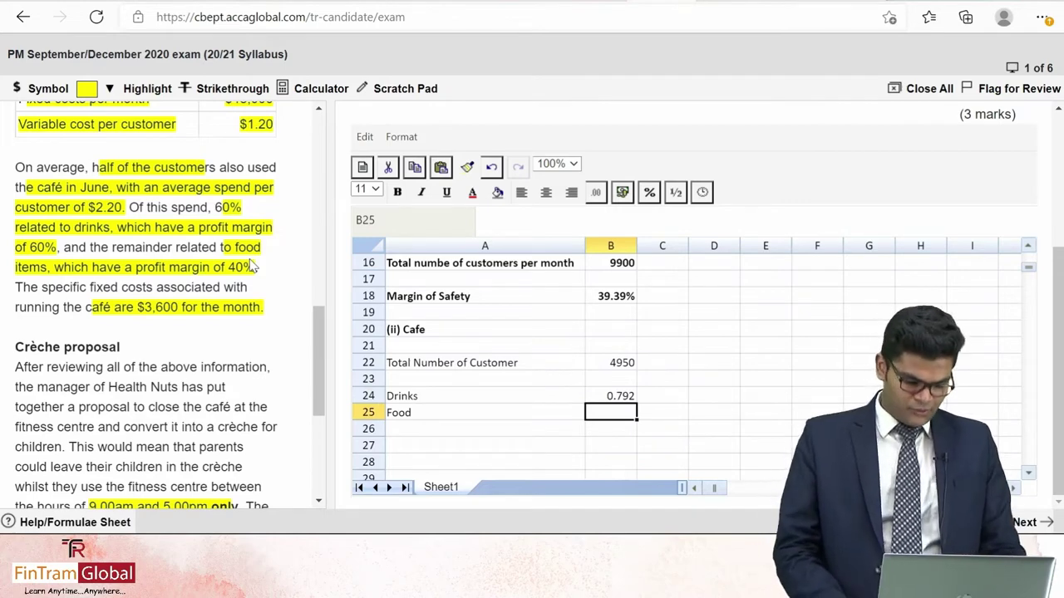
Calculate the food contribution per customer in B25 with the formula =2.20*40%*40%
type("=")
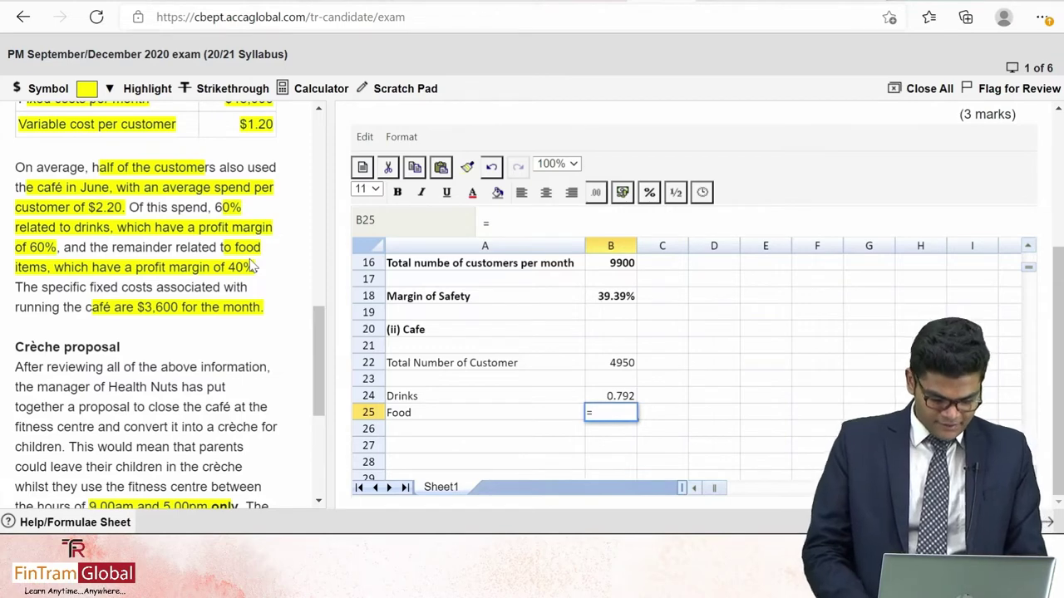
type("2.20")
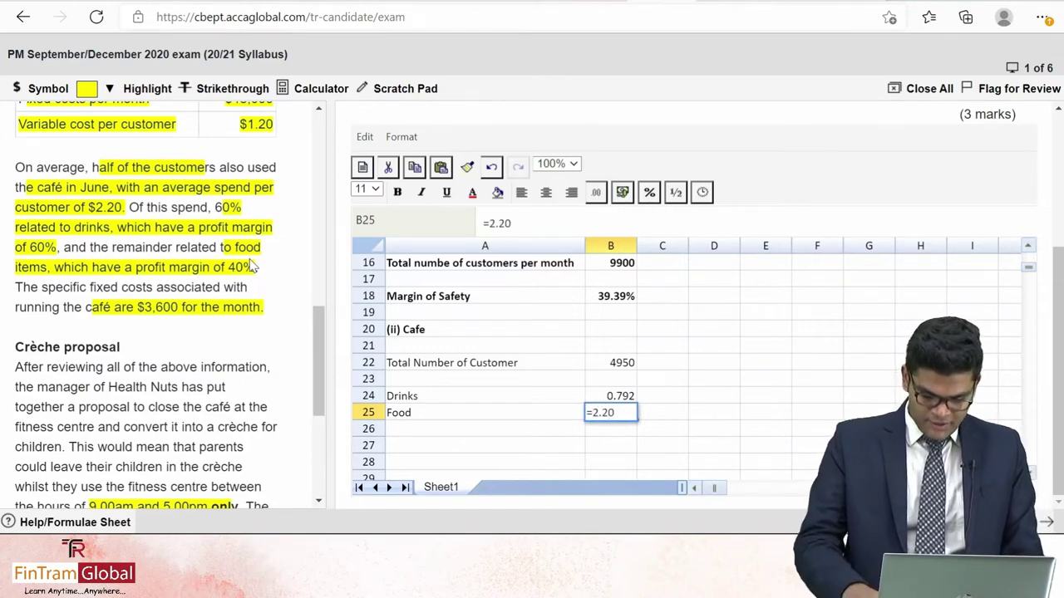
type("*")
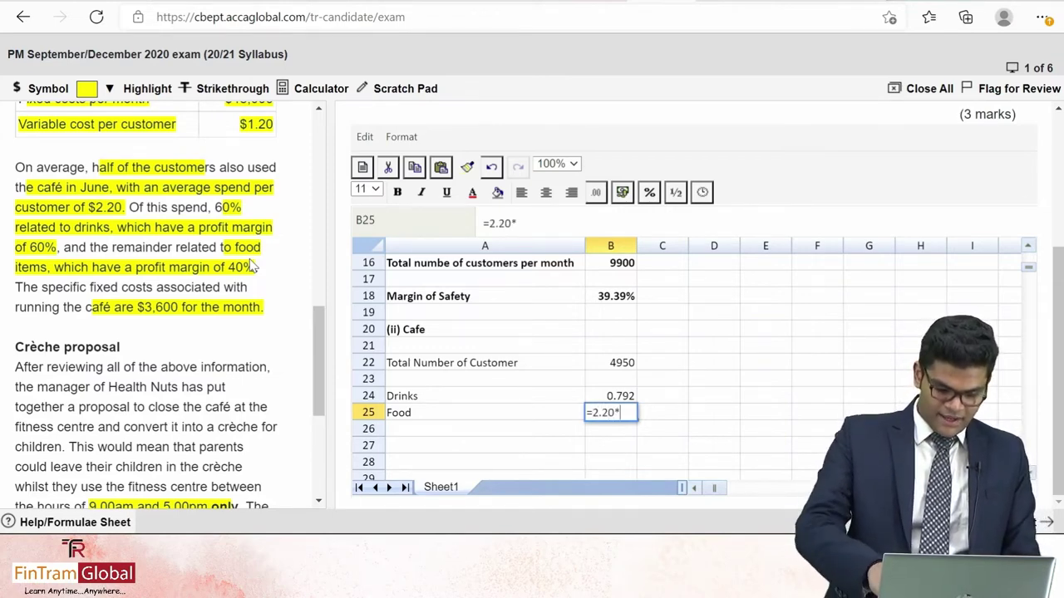
type("40")
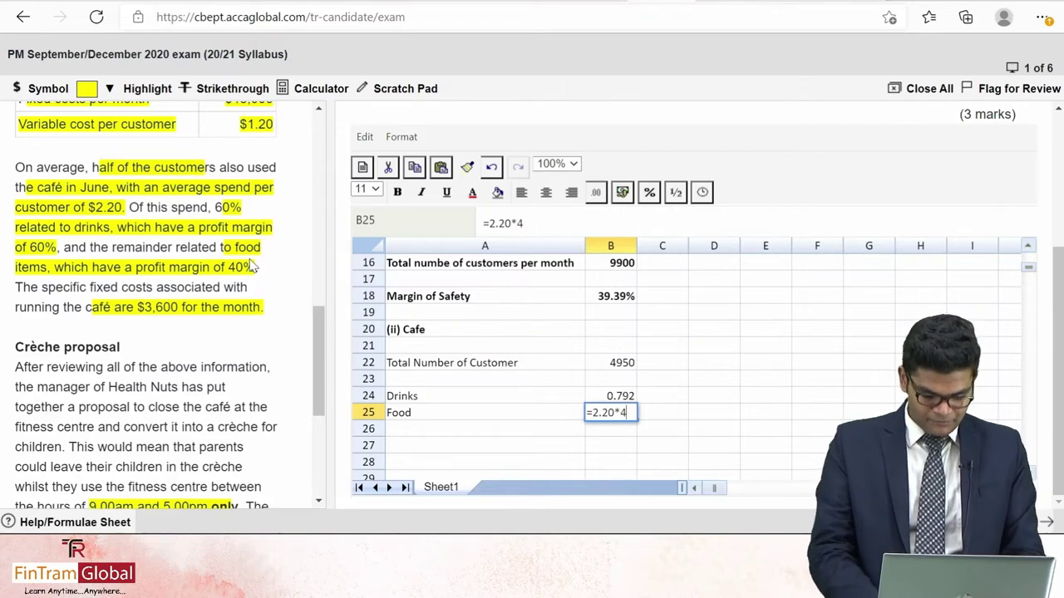
type("%")
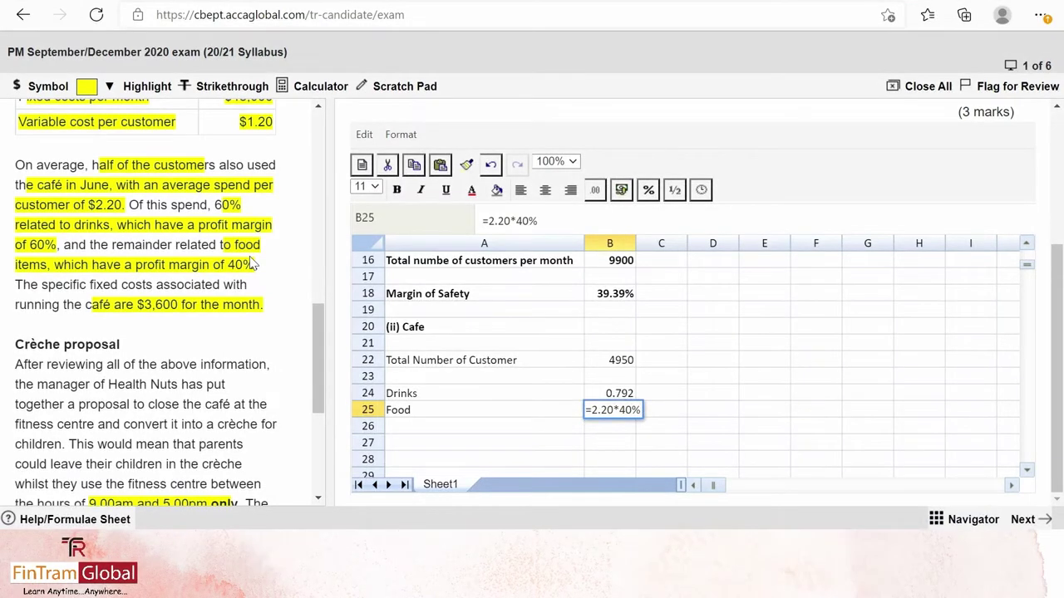
type("*40%")
key("Return")
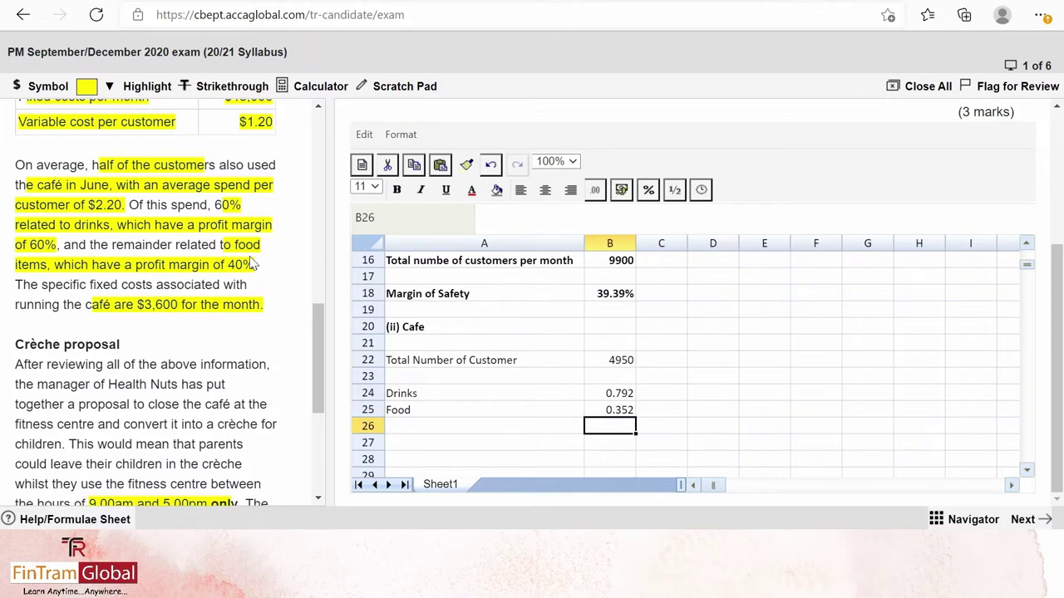
key("Up")
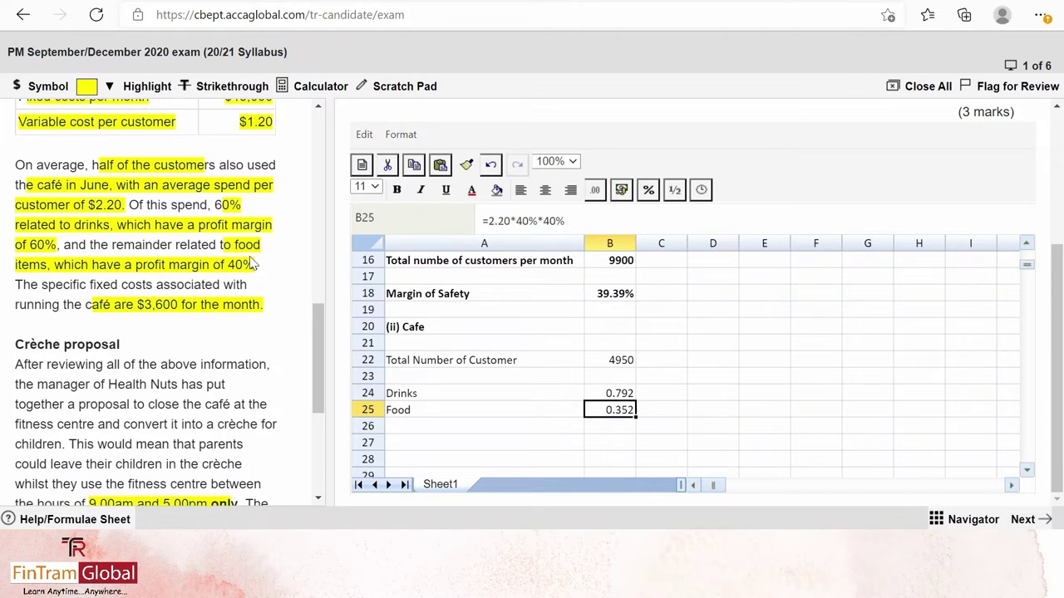
Total the drinks and food contributions in B26 with a SUM of B24:B25
key("Down")
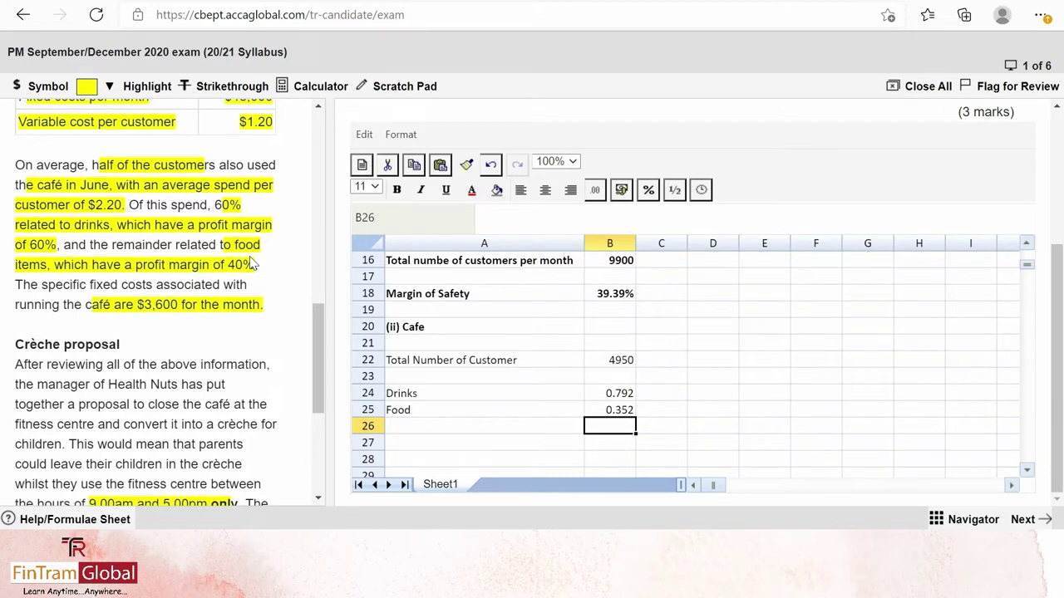
type("SUM(")
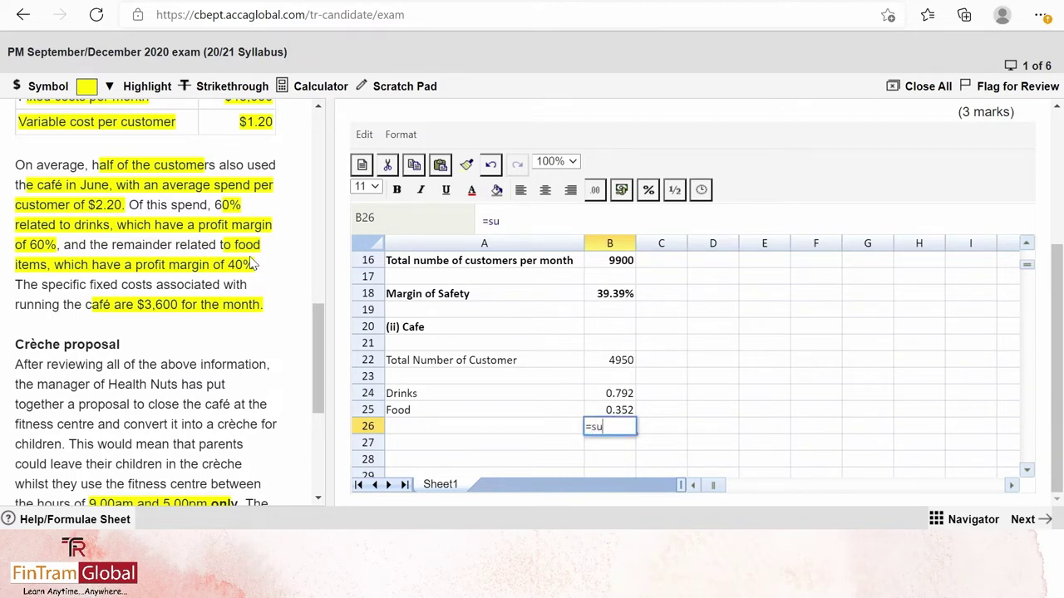
key("Up")
key("Up")
key("shift+Down")
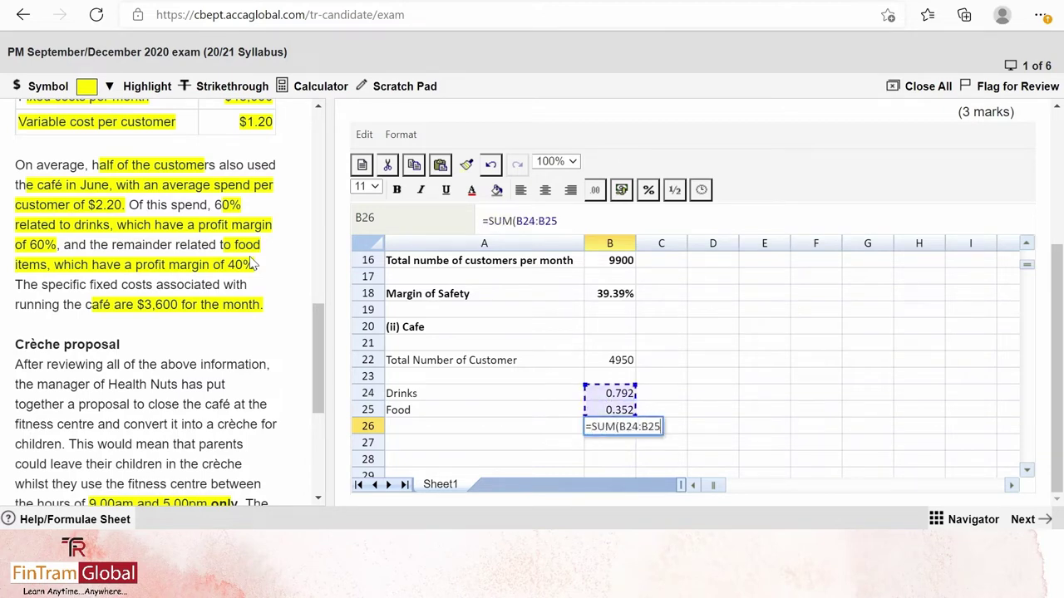
key("Return")
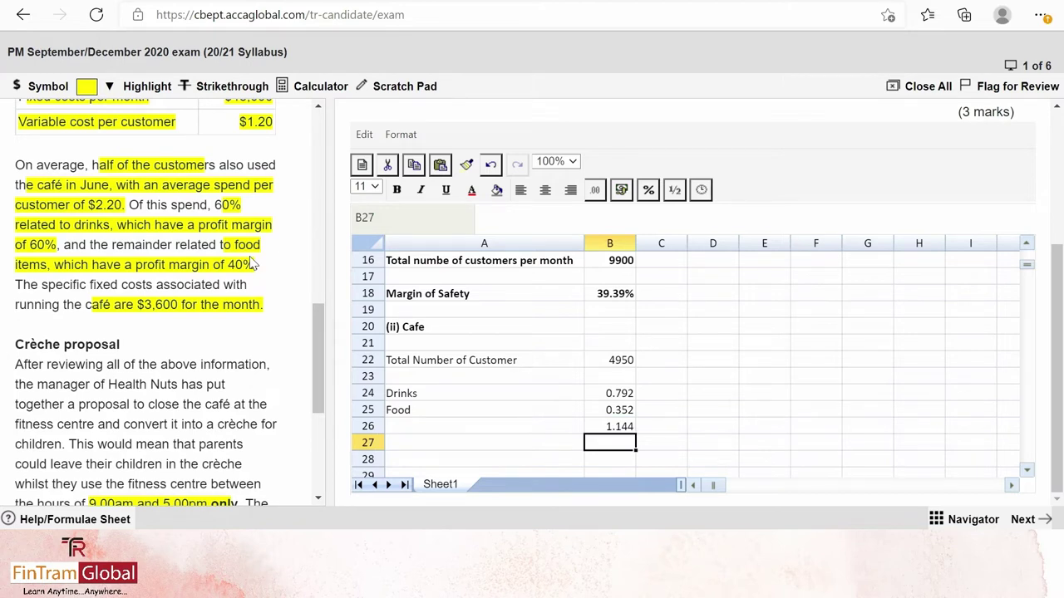
Label A26 "Contribution per customer" and make the label and its total in B26 bold
key("Up")
key("Left")
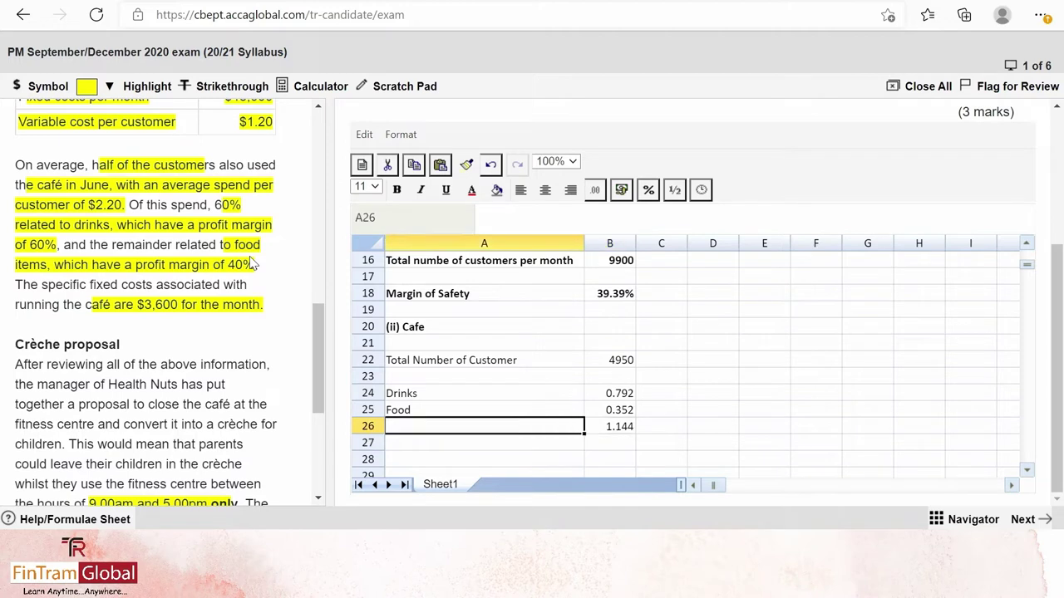
type("Contri")
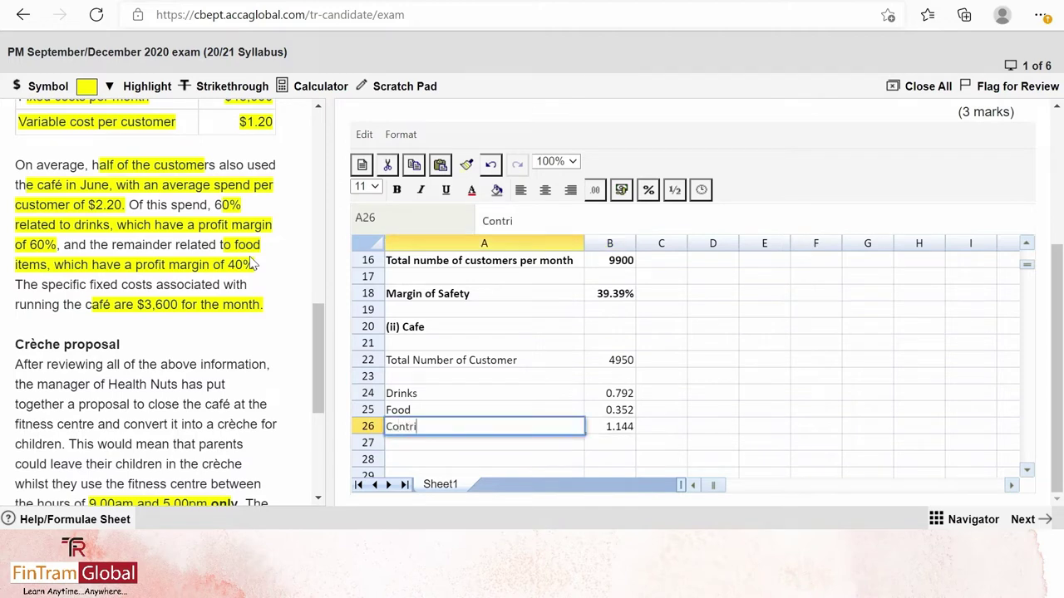
type("bution per c")
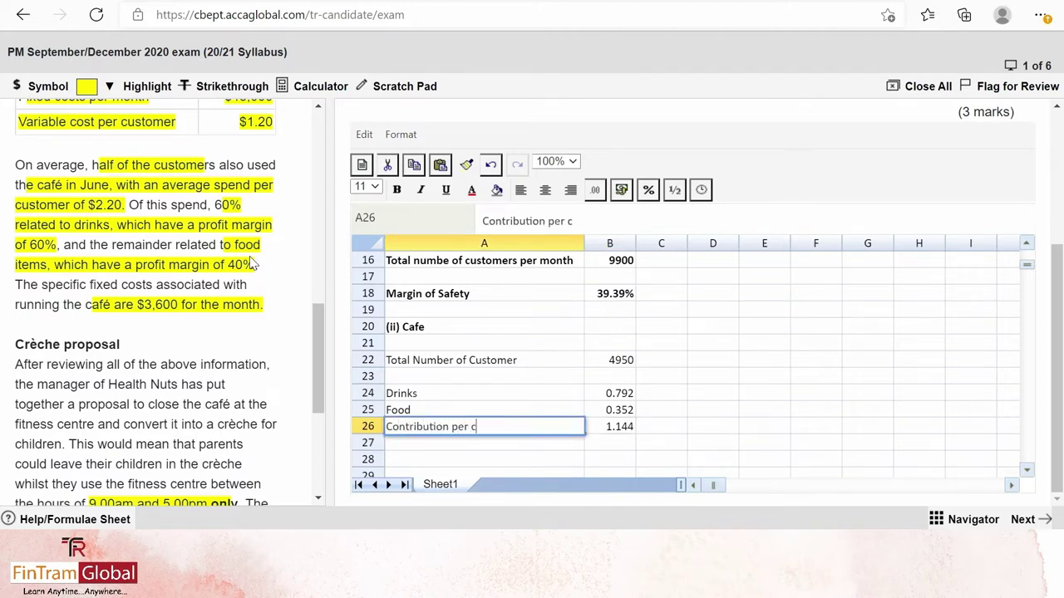
type("usy")
type("tomer")
key("Return")
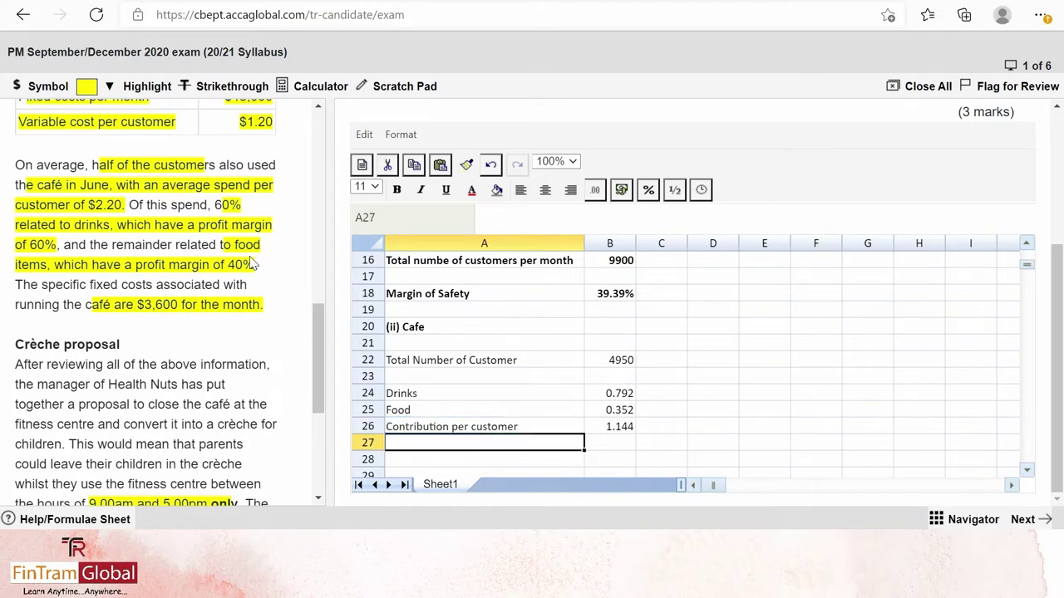
key("Up")
key("shift+Right")
key("ctrl+b")
key("Down")
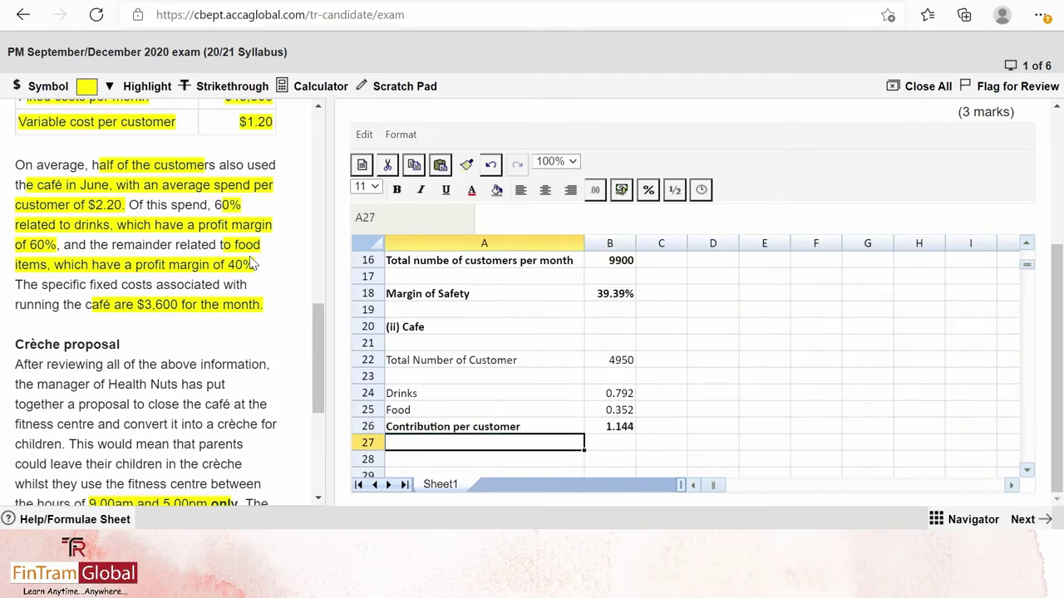
Add the label "Fixed Cost" in A28, leaving a blank row below the contribution per customer
key("Down")
key("Down")
key("Down")
key("Down")
key("Down")
key("Down")
key("Up")
key("Up")
key("Up")
key("Up")
key("Up")
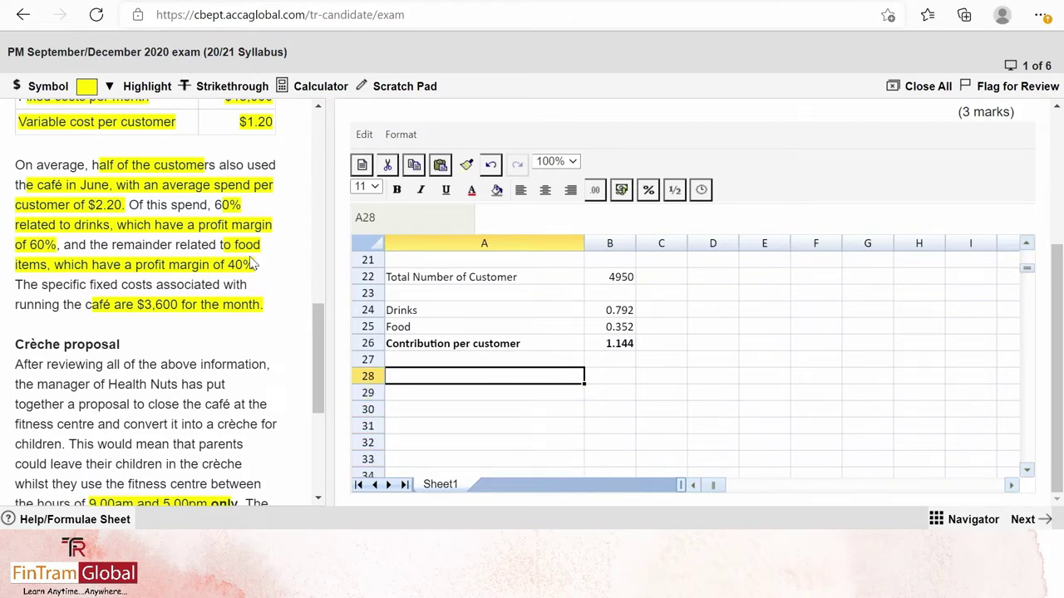
type("Fix")
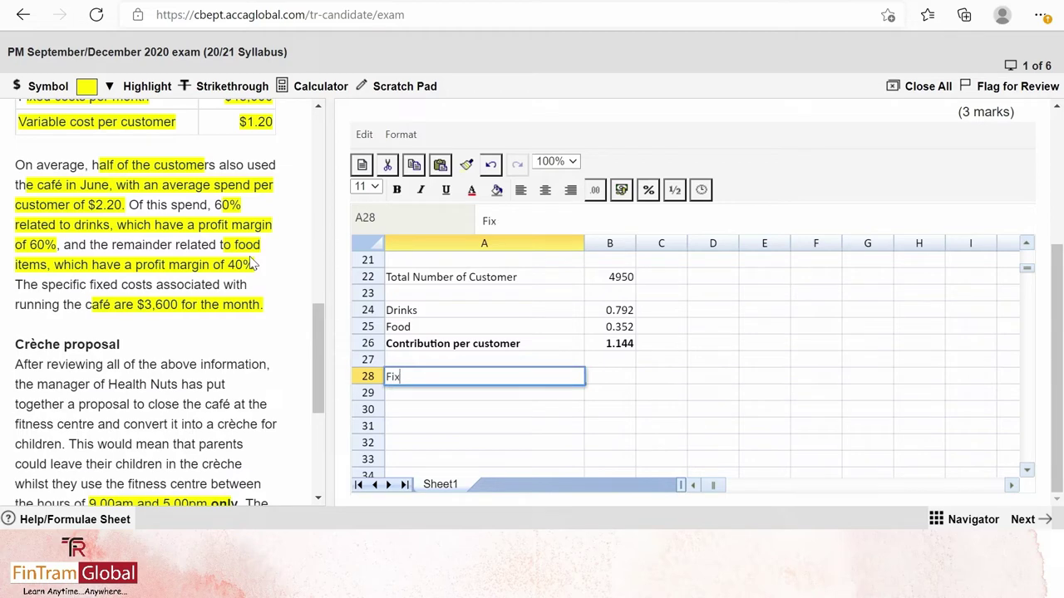
type("ed Cost")
key("Return")
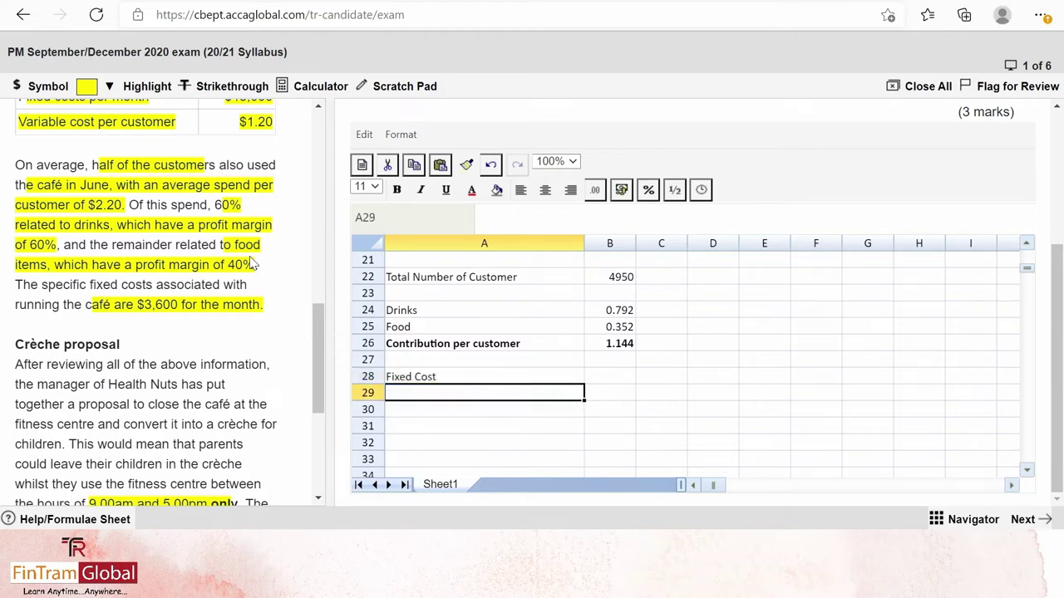
Enter the café's monthly fixed cost of 3600 in B28 and check it against the scenario text
key("Up")
key("Right")
key("Left")
key("Right")
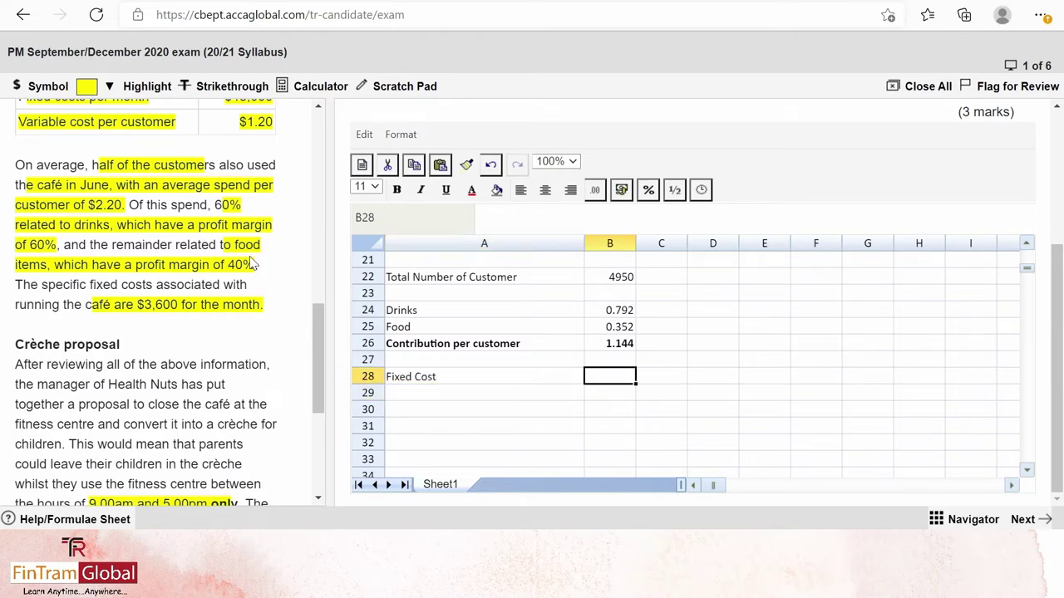
type("3600")
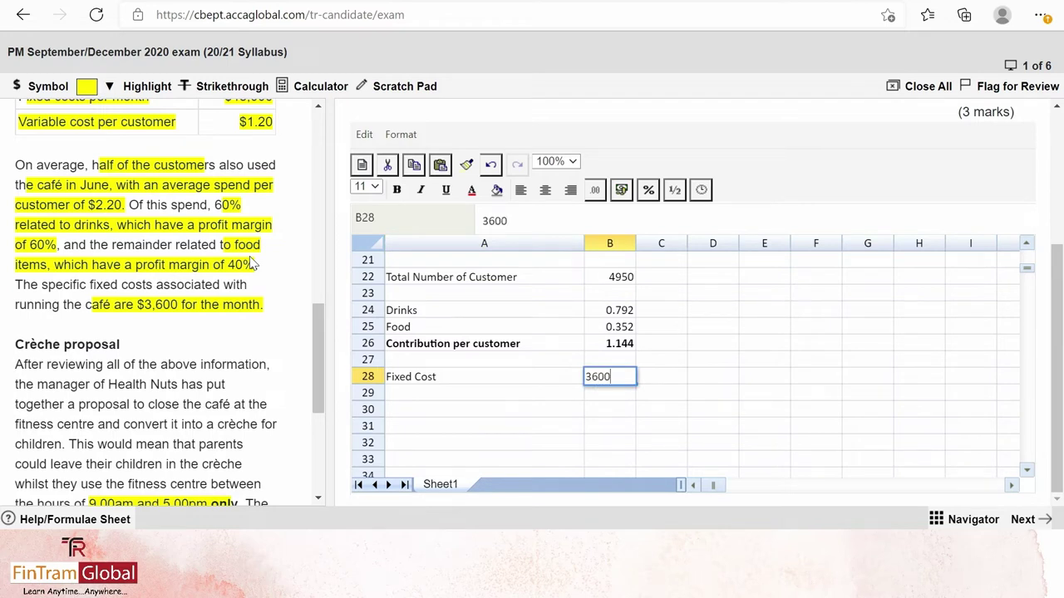
key("Return")
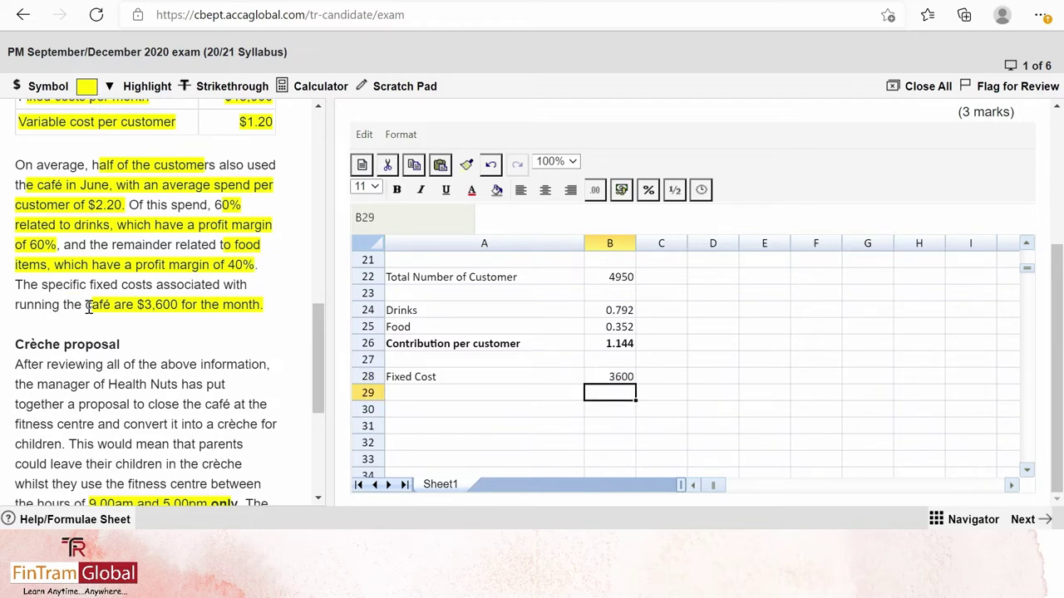
left_click_drag(86, 304, 262, 309)
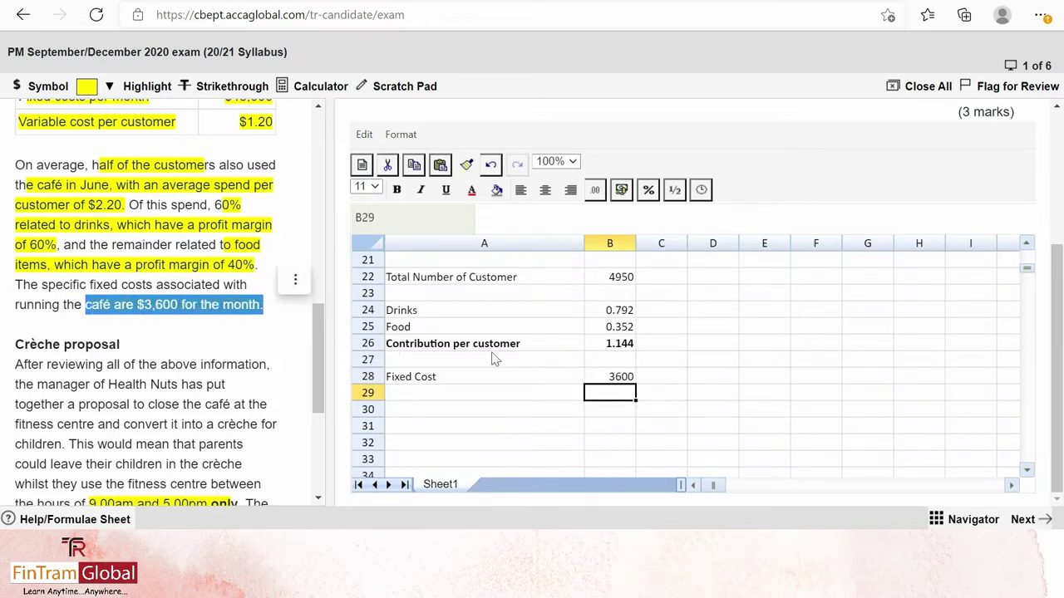
Add the label "Break even point" in A30, leaving a blank row below the fixed cost
left_click(491, 397)
key("Return")
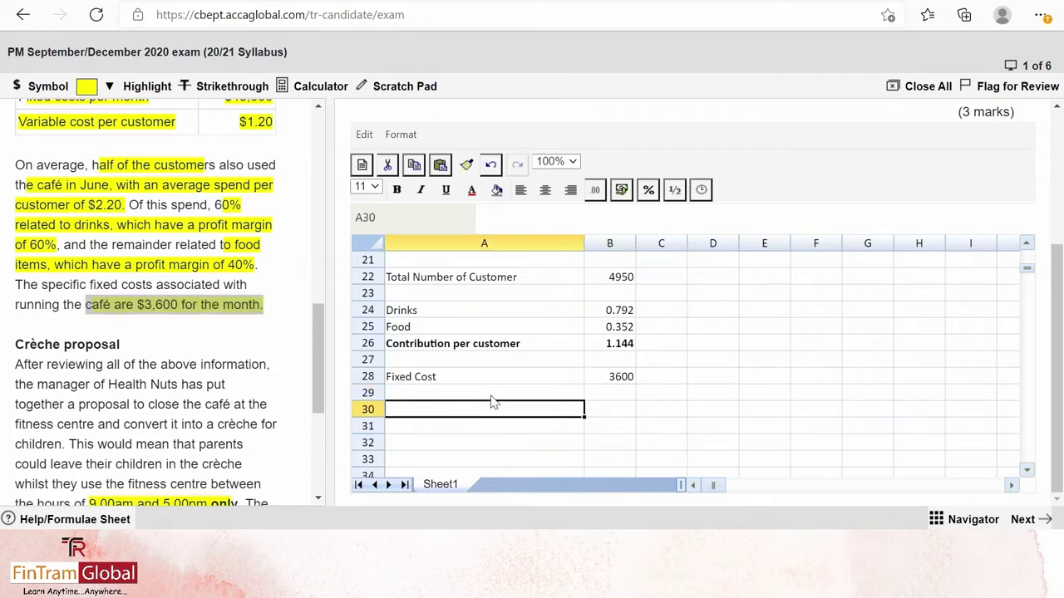
type("Break")
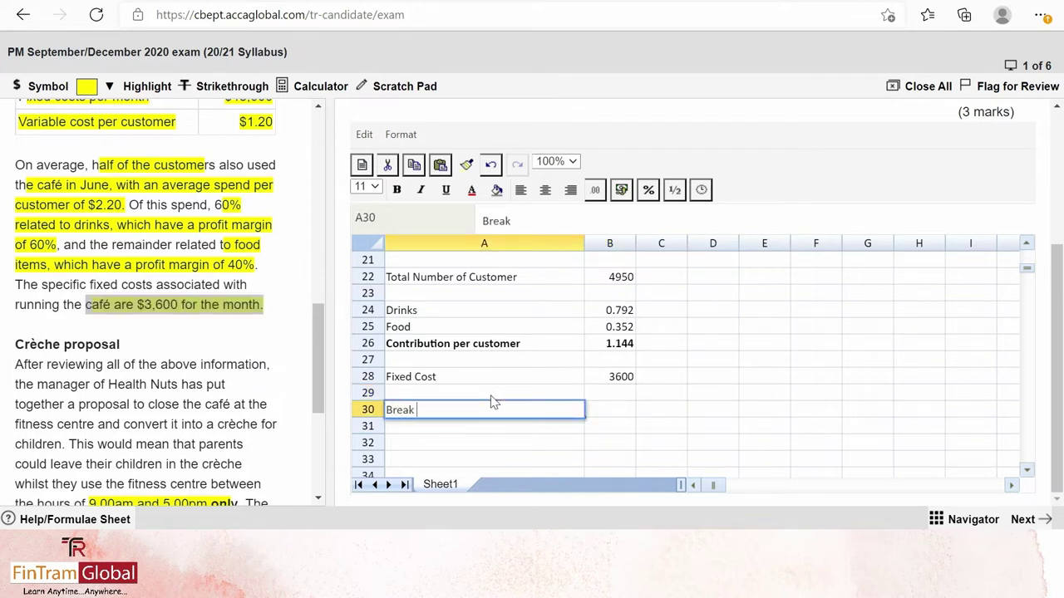
type(" even point")
key("Return")
key("Up")
key("Right")
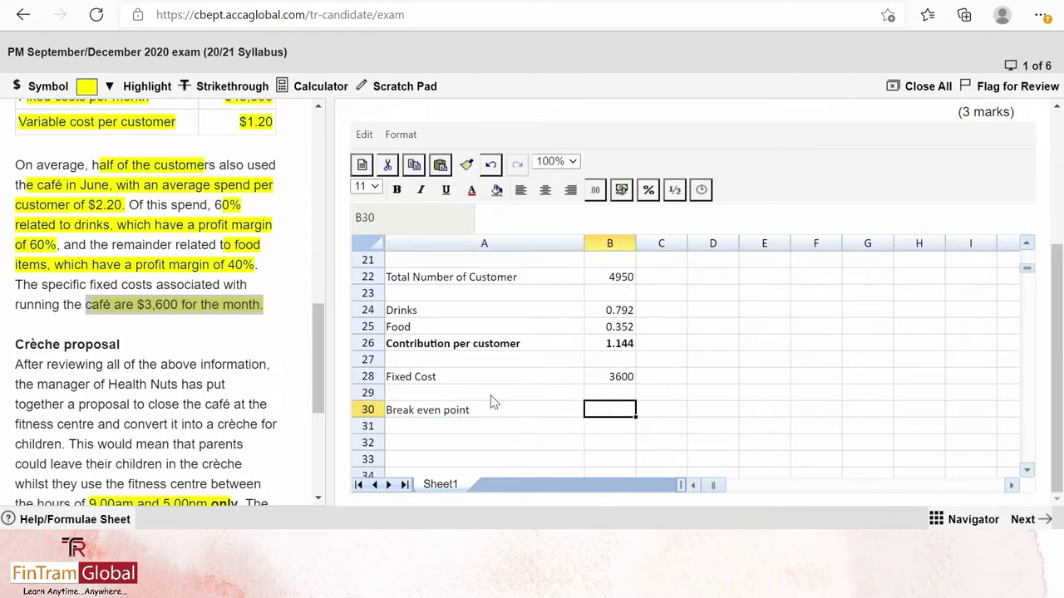
Calculate the café's break-even customers in B30 by dividing fixed cost by contribution per customer with =B28/B26
type("=")
key("Up")
key("Up")
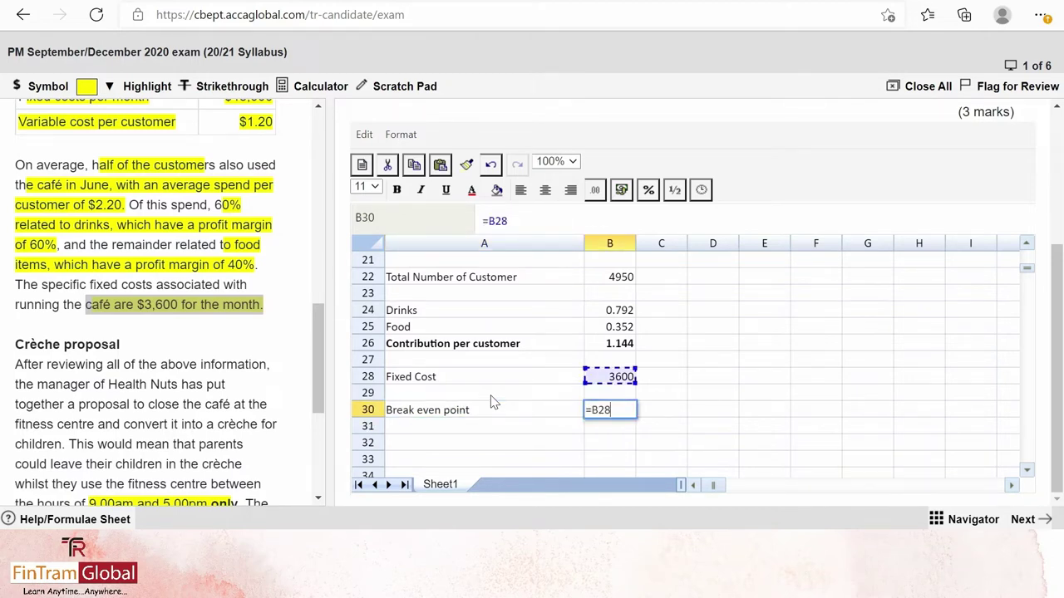
type("/")
key("Up")
key("Up")
key("Up")
key("Up")
key("Return")
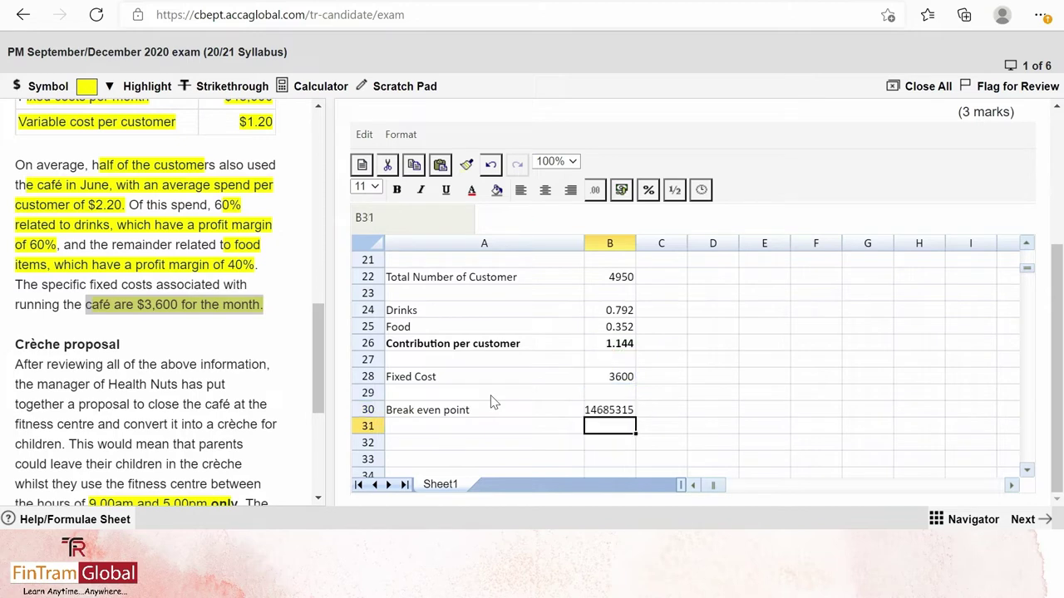
Format the break-even figure in B30 as a whole number with a thousands separator (#,##0)
key("Up")
left_click(595, 191)
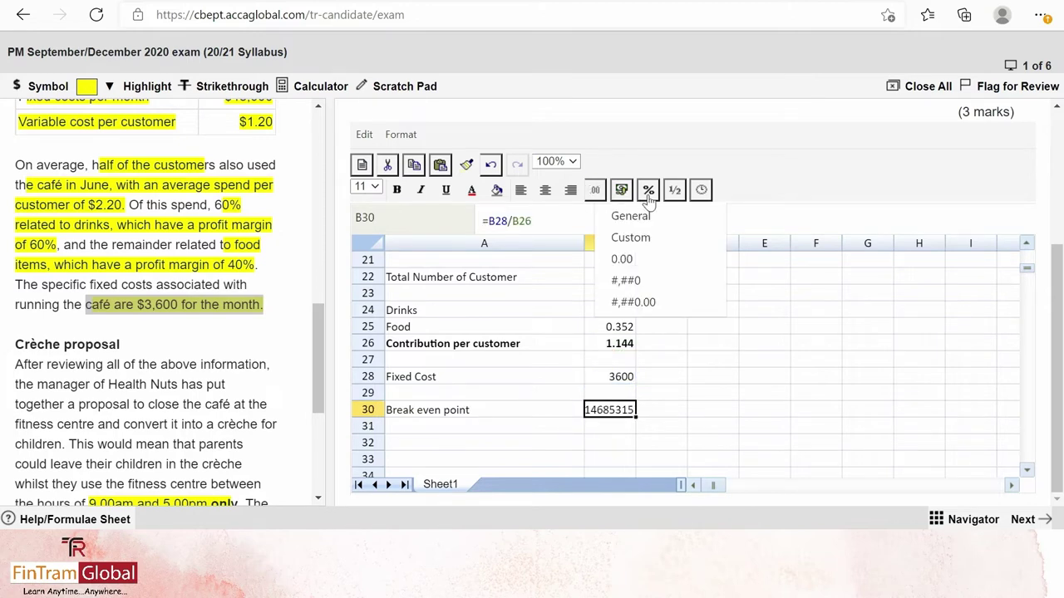
left_click(633, 302)
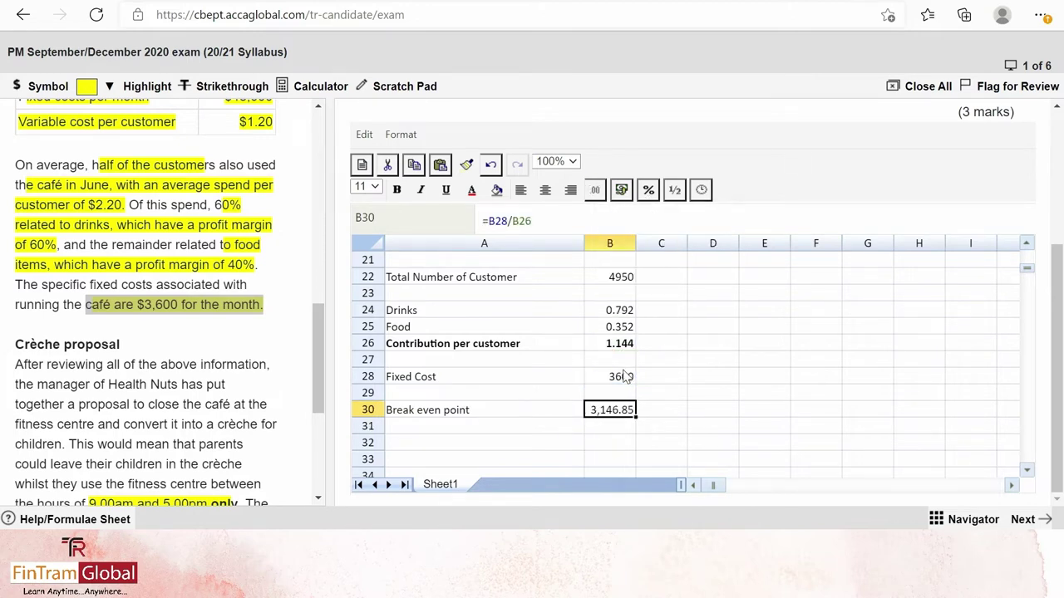
left_click(595, 190)
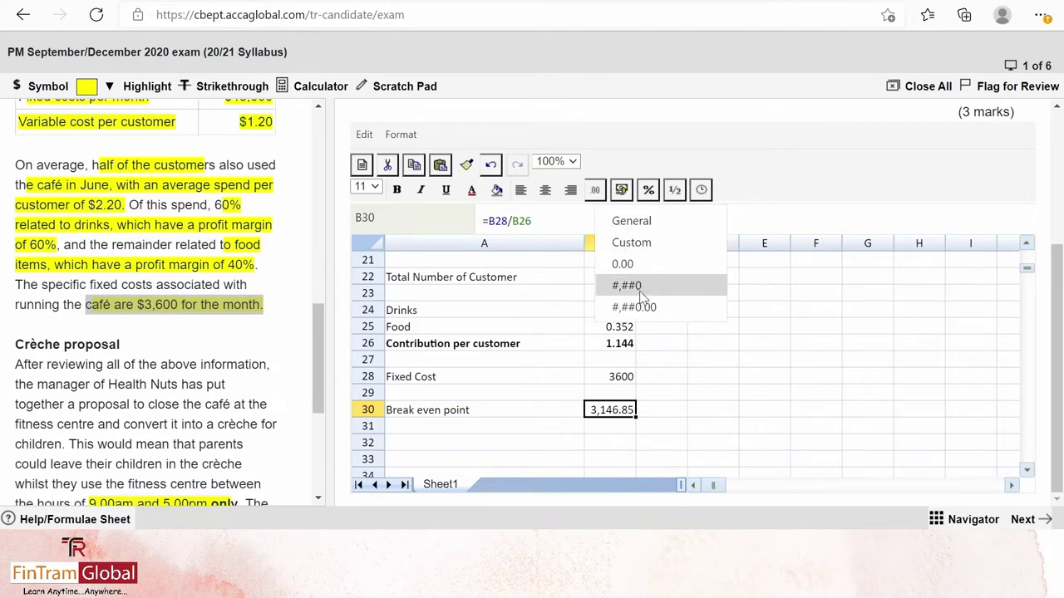
left_click(639, 287)
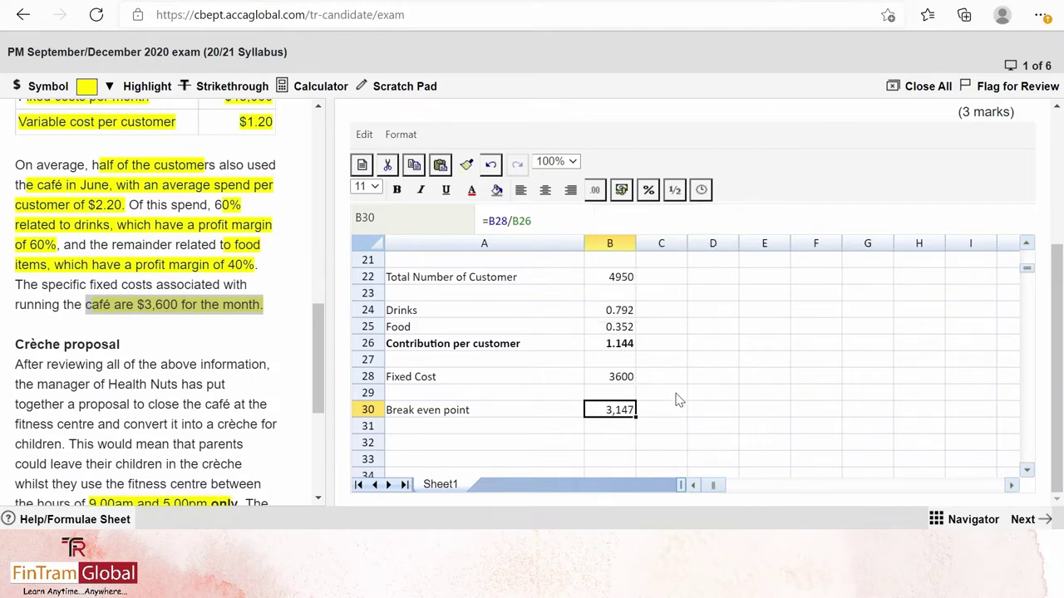
Make the break-even label and value in A30:B30 bold and move on to cell A32
key("Left")
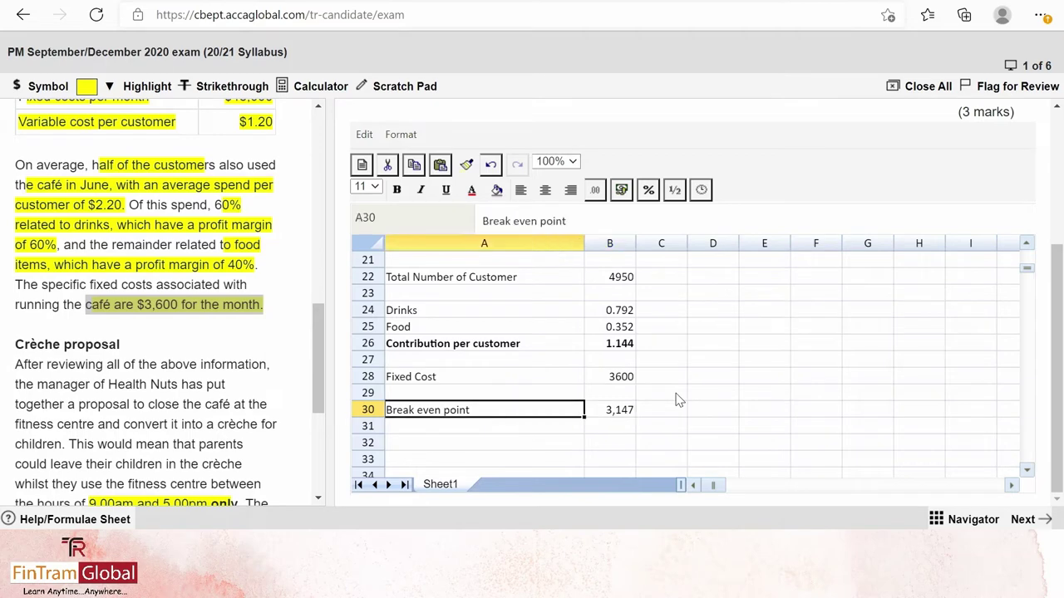
key("shift+Right")
key("ctrl+b")
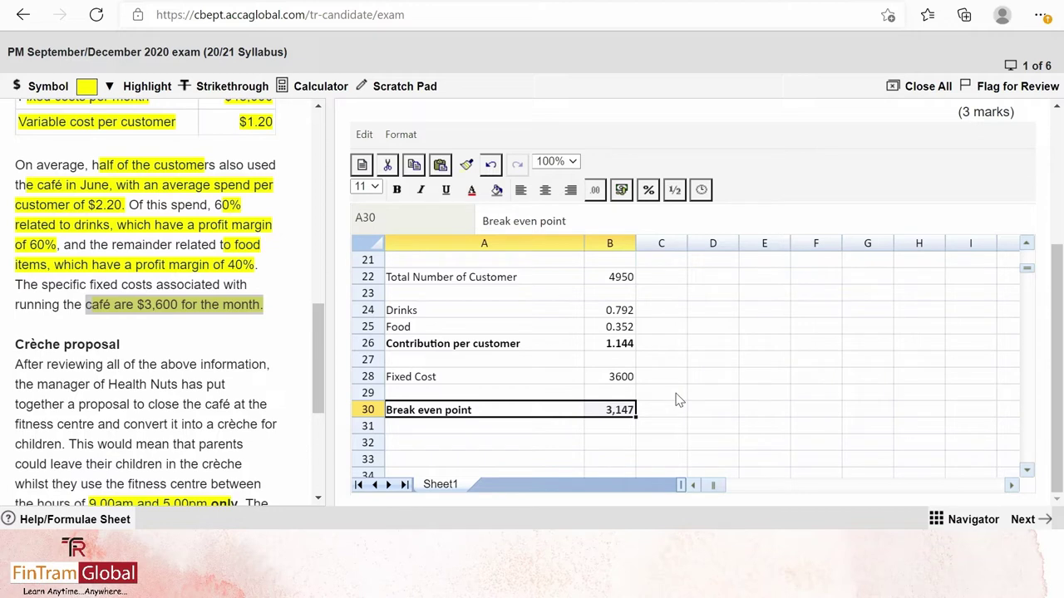
key("Down")
key("Down")
key("Down")
key("Down")
key("Up")
key("Up")
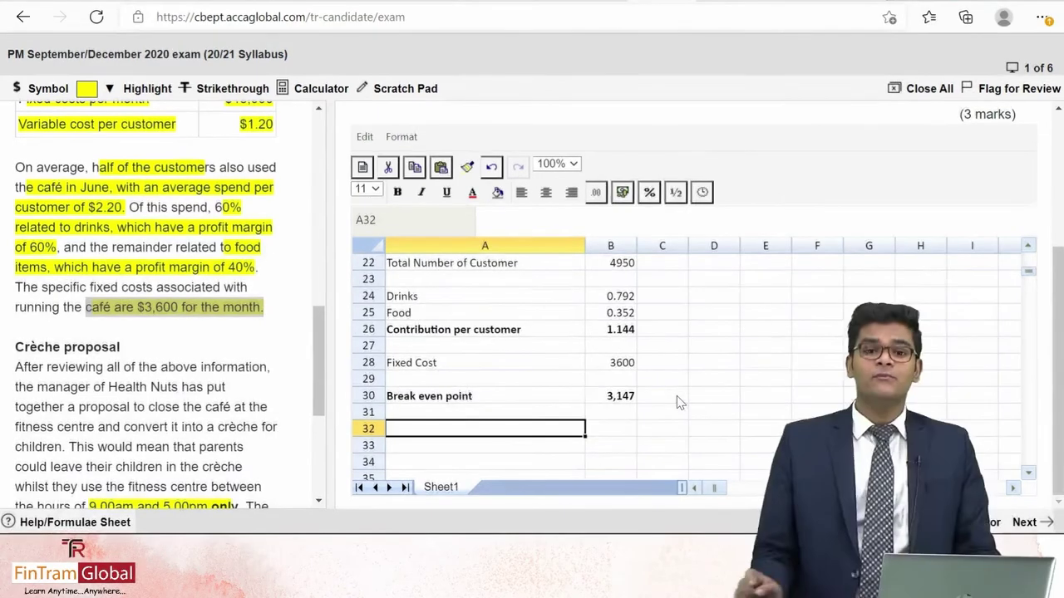
Check the formula behind the café's total number of customers in B22
key("Up")
key("Up")
key("Up")
key("Up")
key("Up")
key("Up")
key("Up")
key("Up")
key("Up")
key("Up")
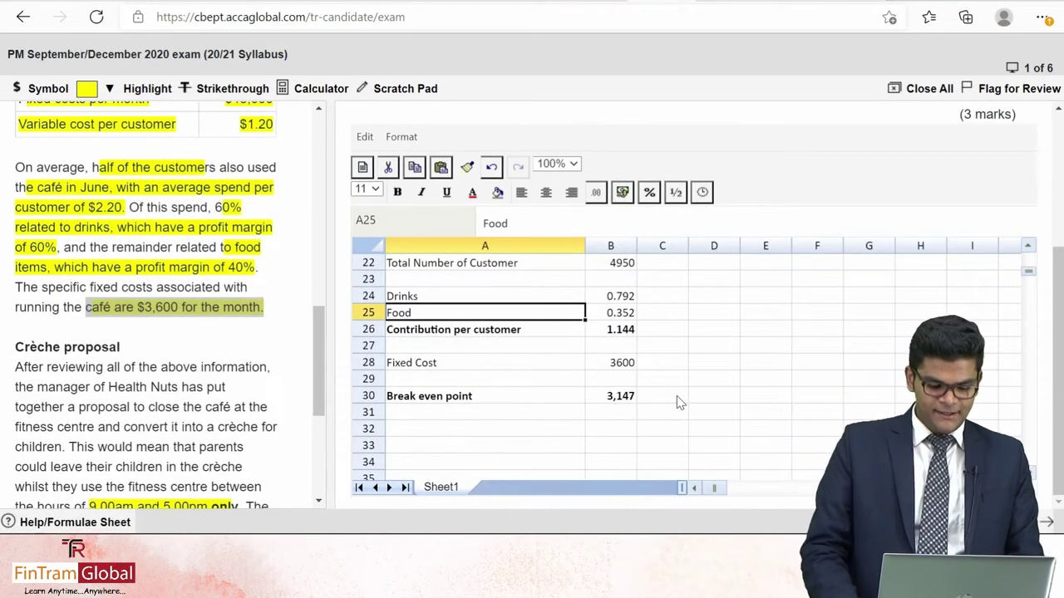
key("Right")
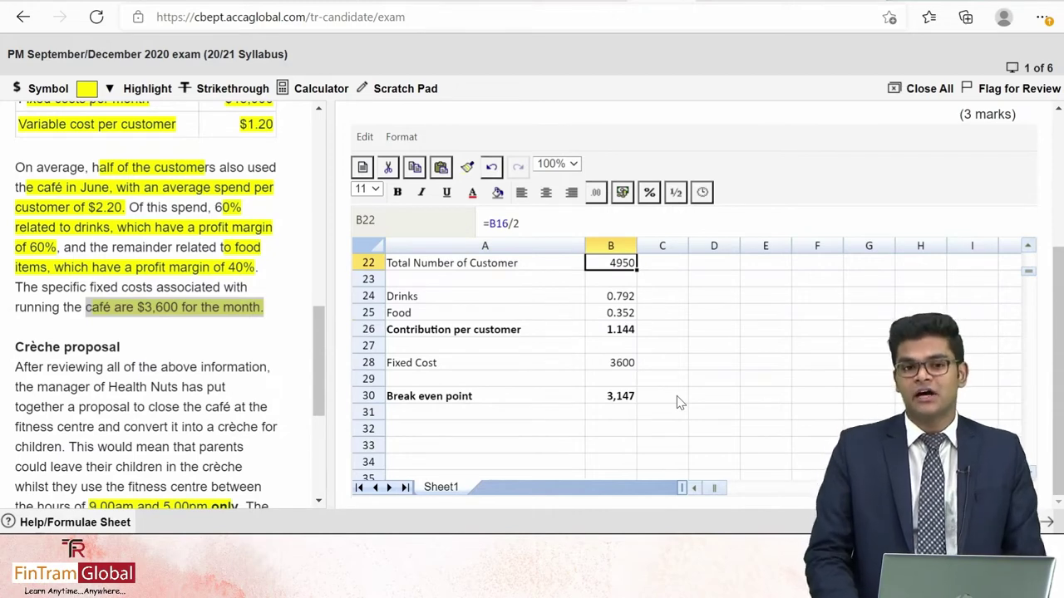
key("Down")
key("Down")
key("Down")
key("Down")
key("Down")
key("Down")
key("Down")
key("Down")
key("Down")
key("Down")
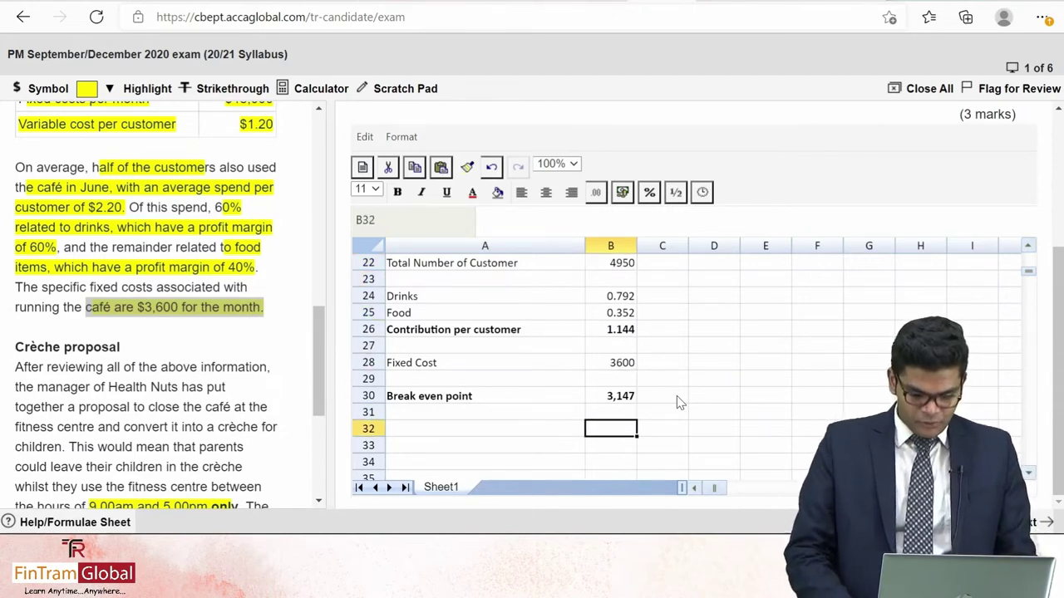
Add the label "Margin of Safety" in A32, leaving a blank row below the café's break-even point
key("Left")
type("Marg")
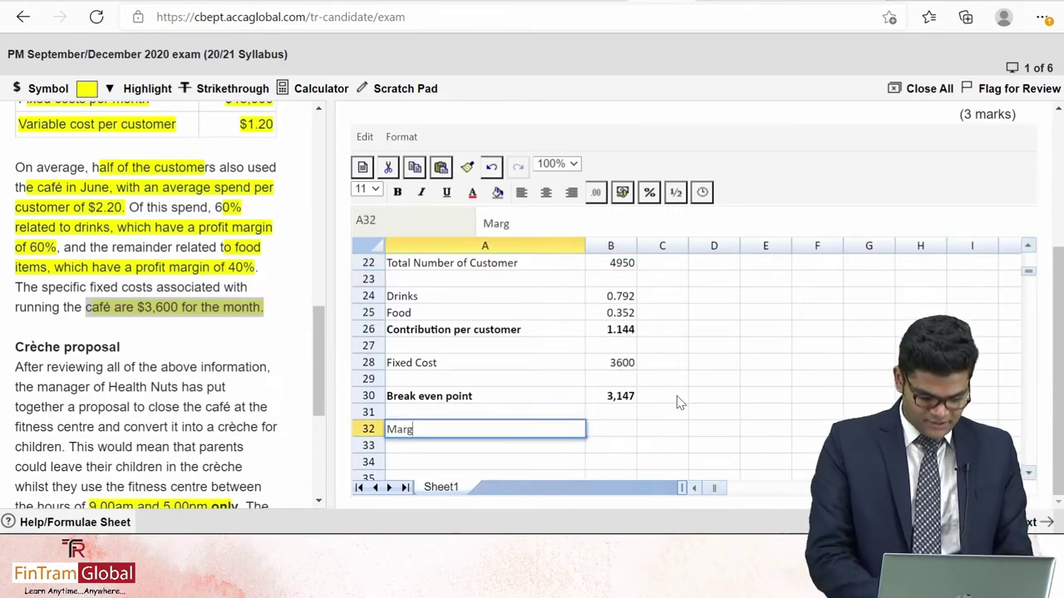
type("in of Safety")
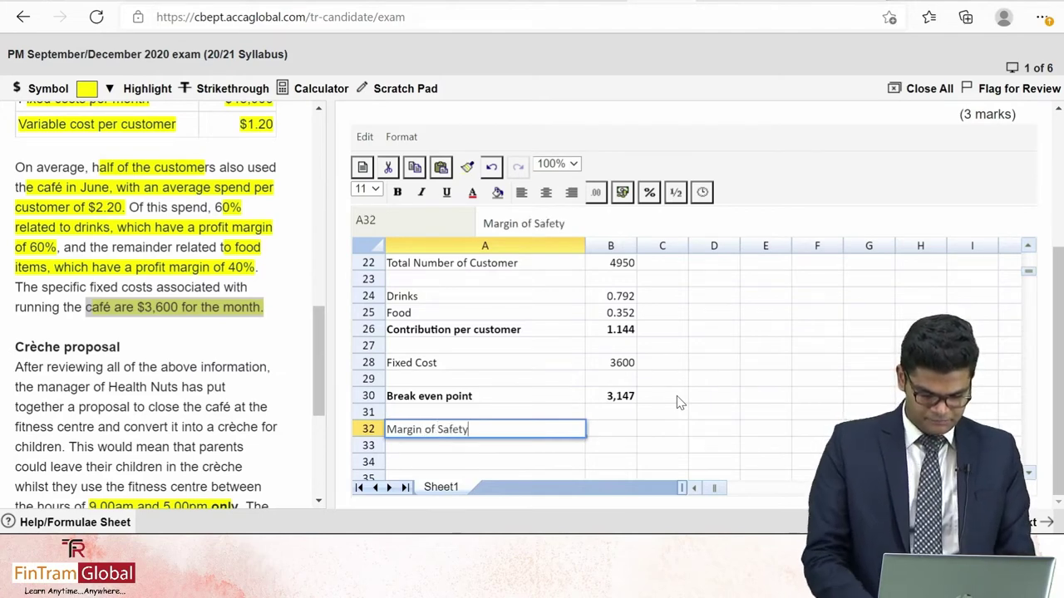
key("Return")
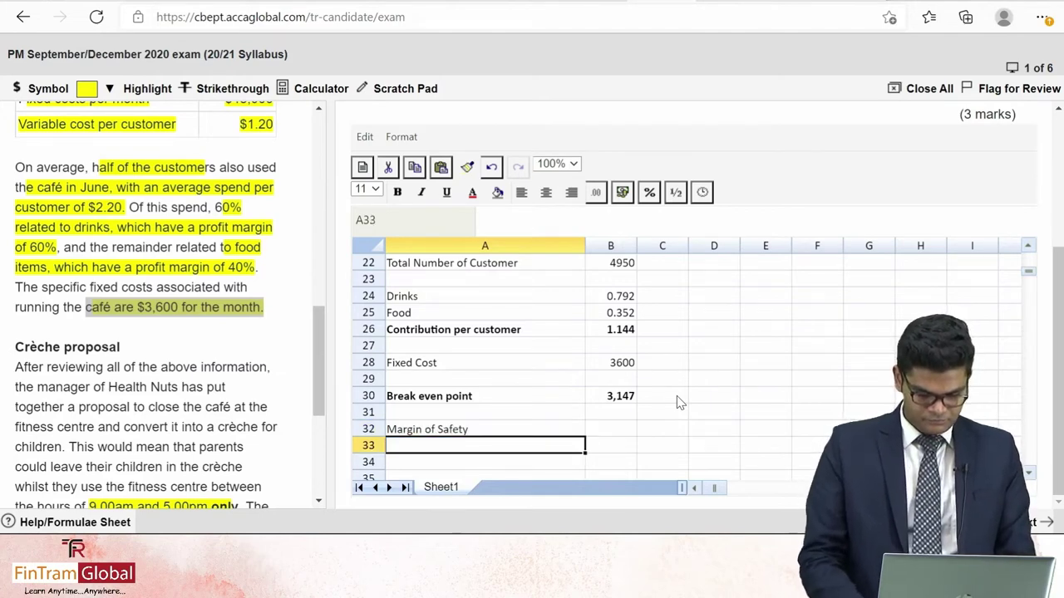
Calculate the café's margin of safety in B32 from total and break-even customers with =(B22-B30)/B22
key("Up")
key("Right")
type("=")
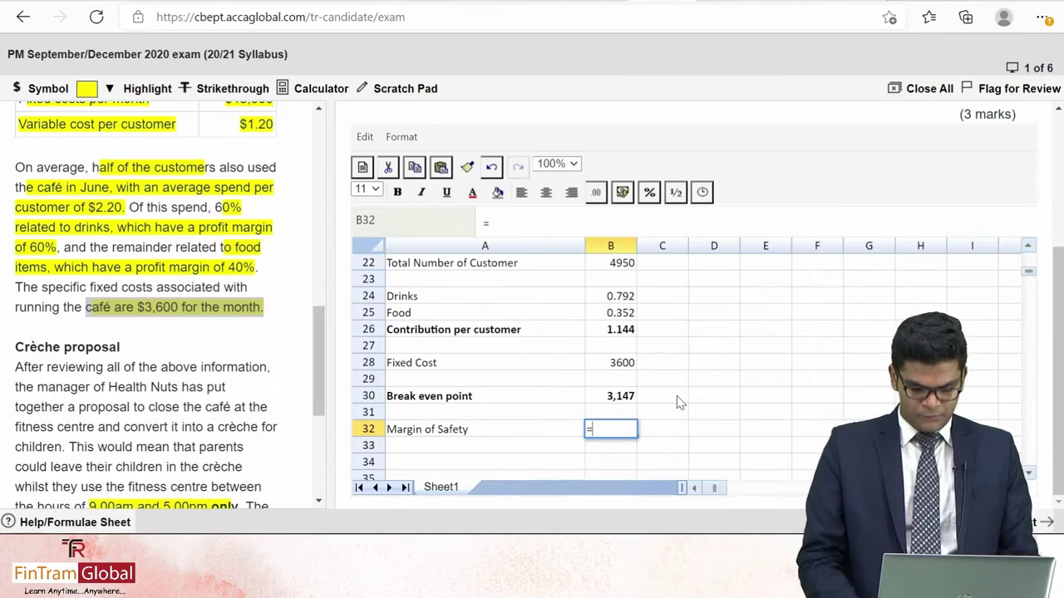
type("(")
key("Up")
key("Up")
key("Up")
key("Up")
key("Up")
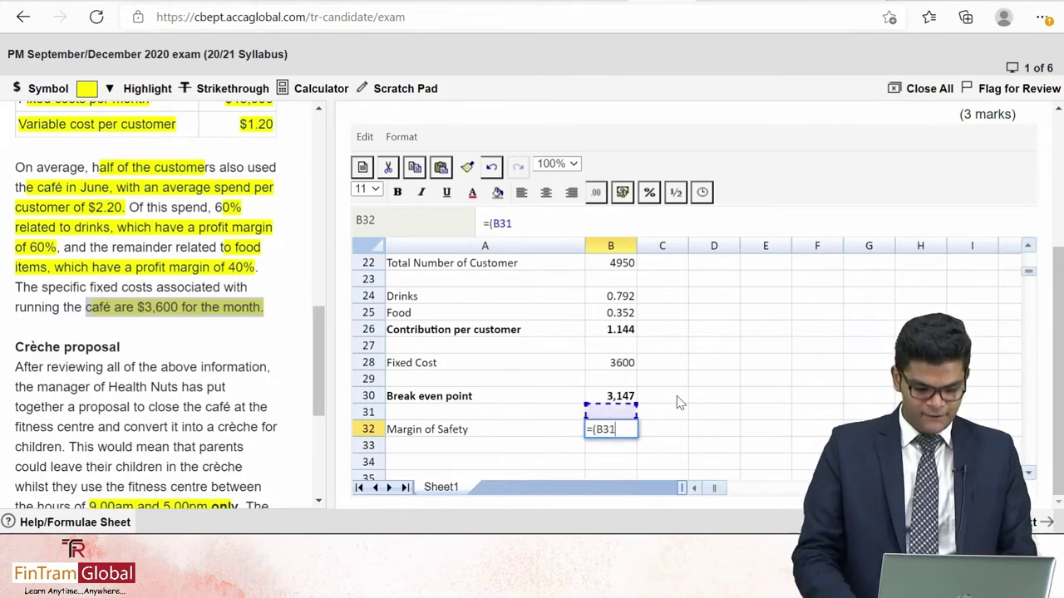
key("Up")
key("Up")
key("Up")
key("Up")
key("Up")
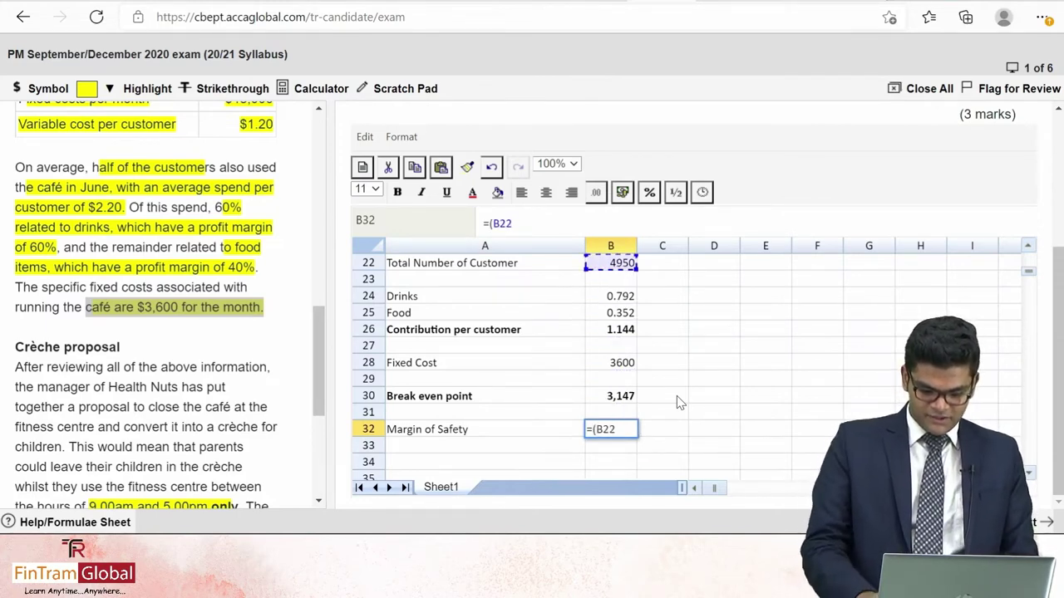
type("-")
key("Up")
key("Up")
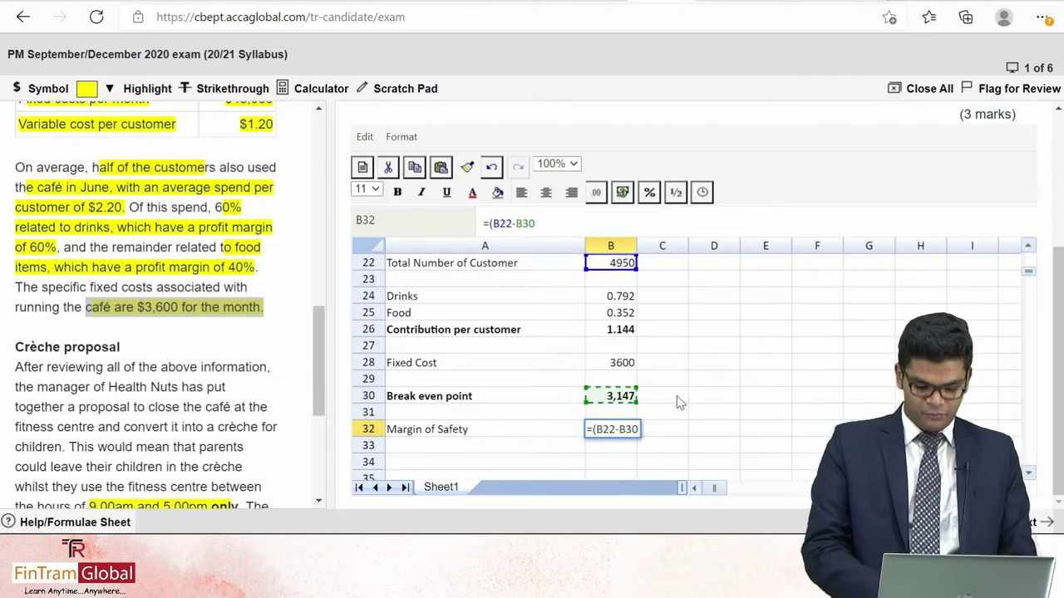
type(")/")
key("Up")
key("Up")
key("Up")
key("Up")
key("Up")
key("Up")
key("Up")
key("Up")
key("Up")
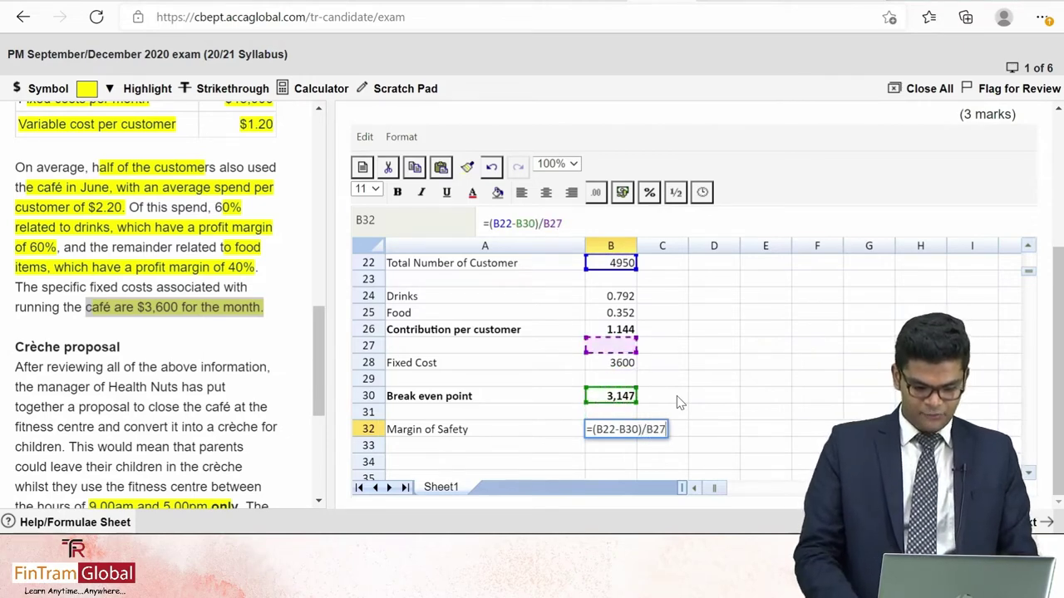
key("Up")
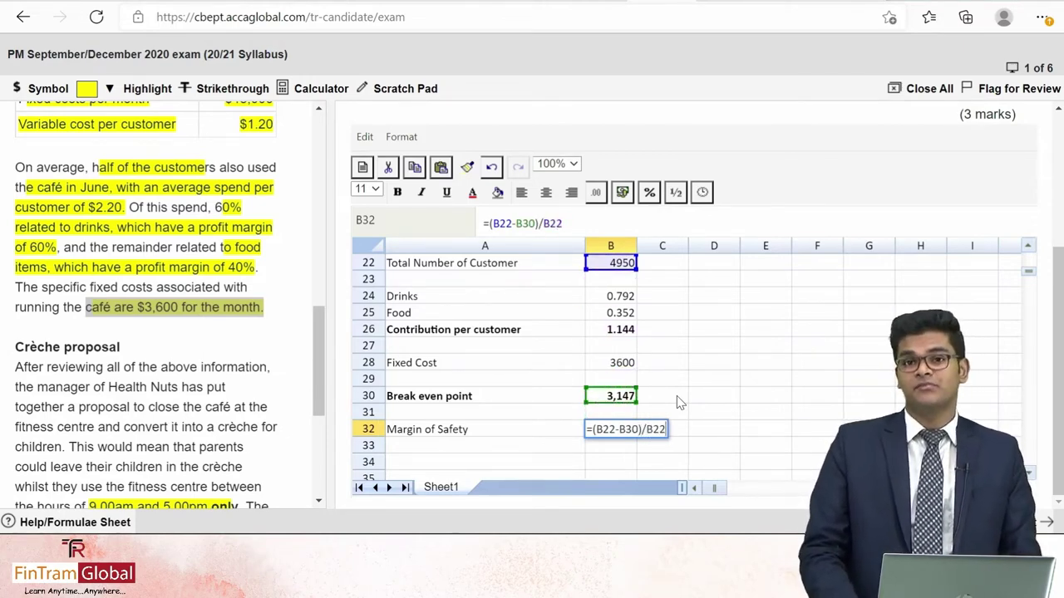
key("Return")
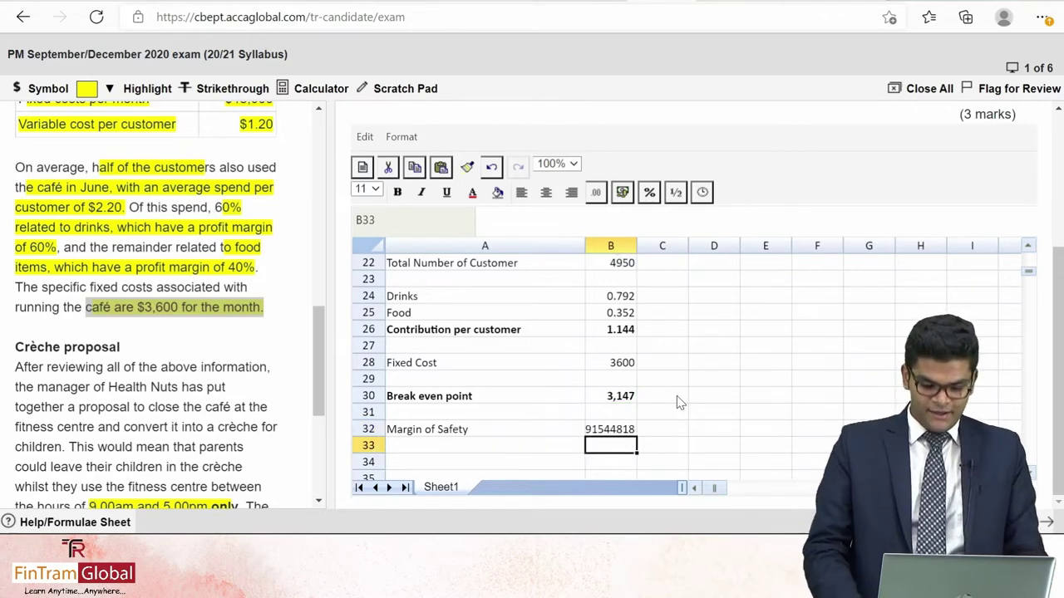
Format the café's margin of safety in B32 as a percentage with two decimals (0.00%)
key("Up")
left_click(651, 193)
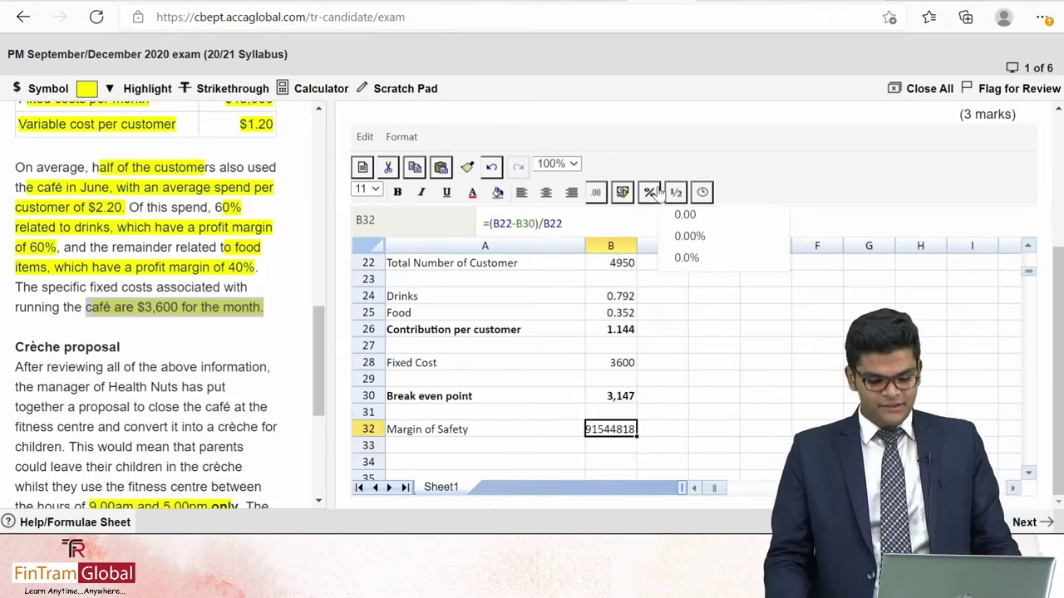
left_click(689, 236)
left_click(621, 449)
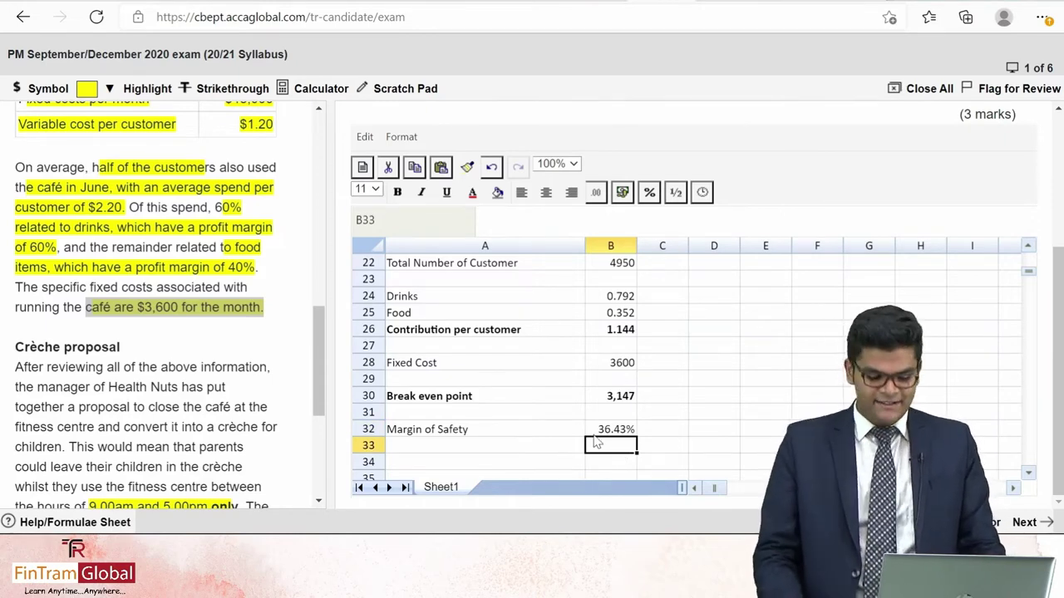
Make the café's margin of safety label and value in A32:B32 bold
left_click(532, 429)
key("shift+Right")
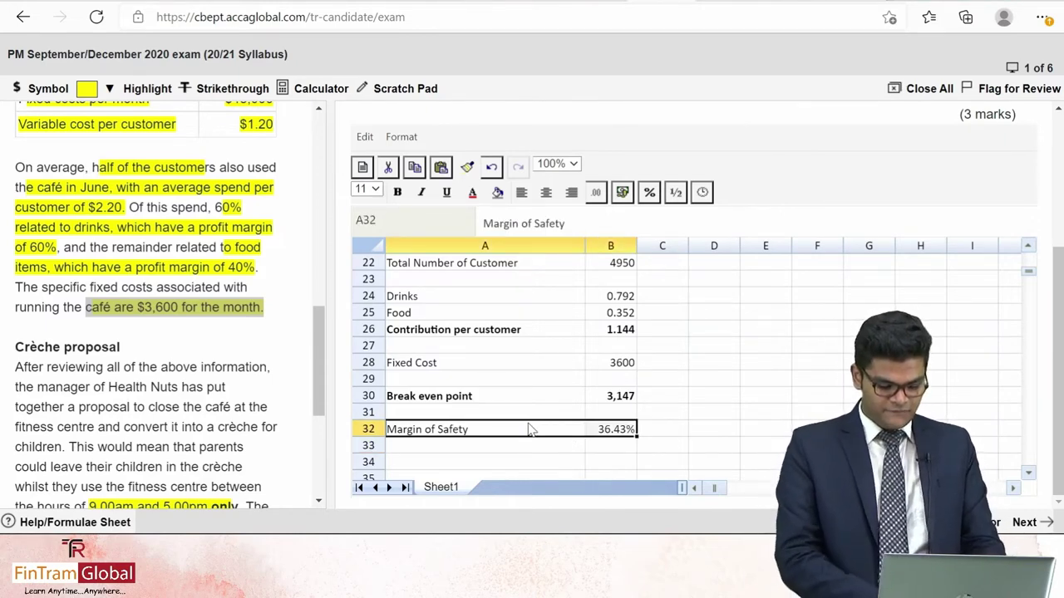
key("ctrl+b")
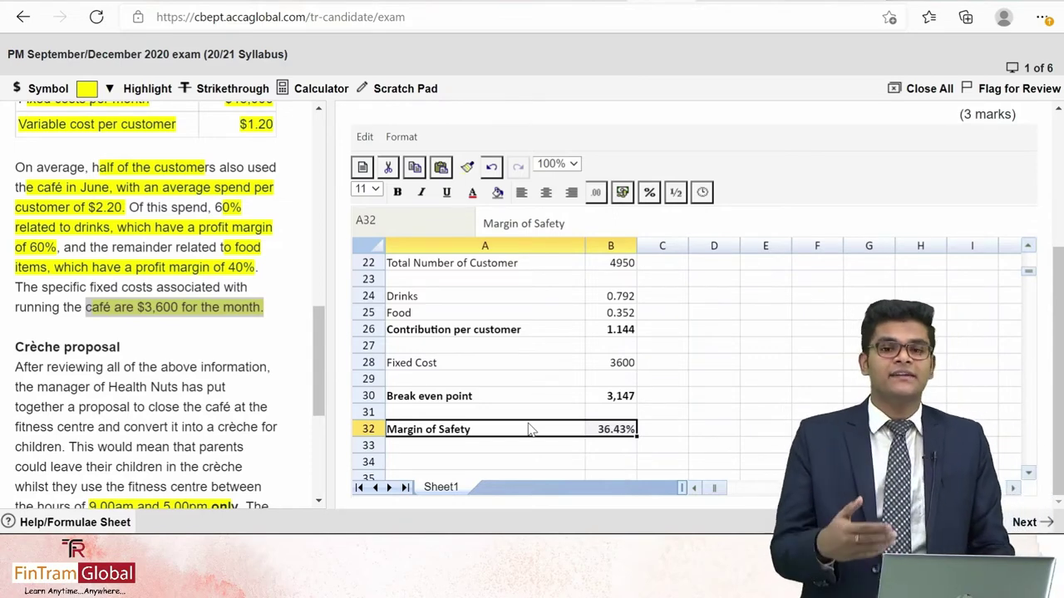
Review the completed part (a) workings for the gym and café, including contribution, break-even customers and margin of safety
scroll(569, 382, "up", 7)
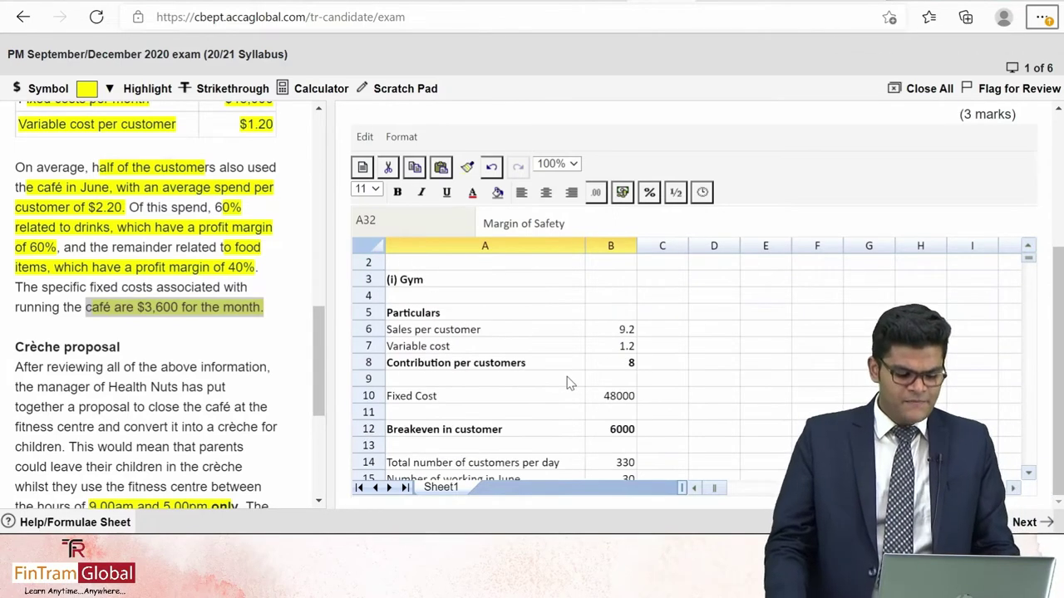
scroll(569, 382, "up", 4)
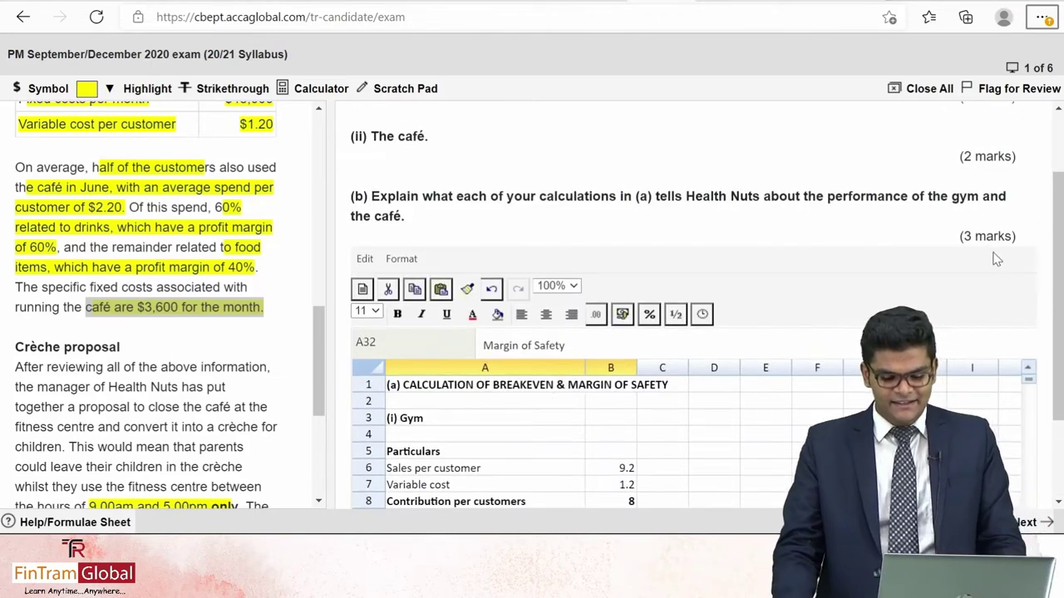
scroll(996, 259, "down", 2)
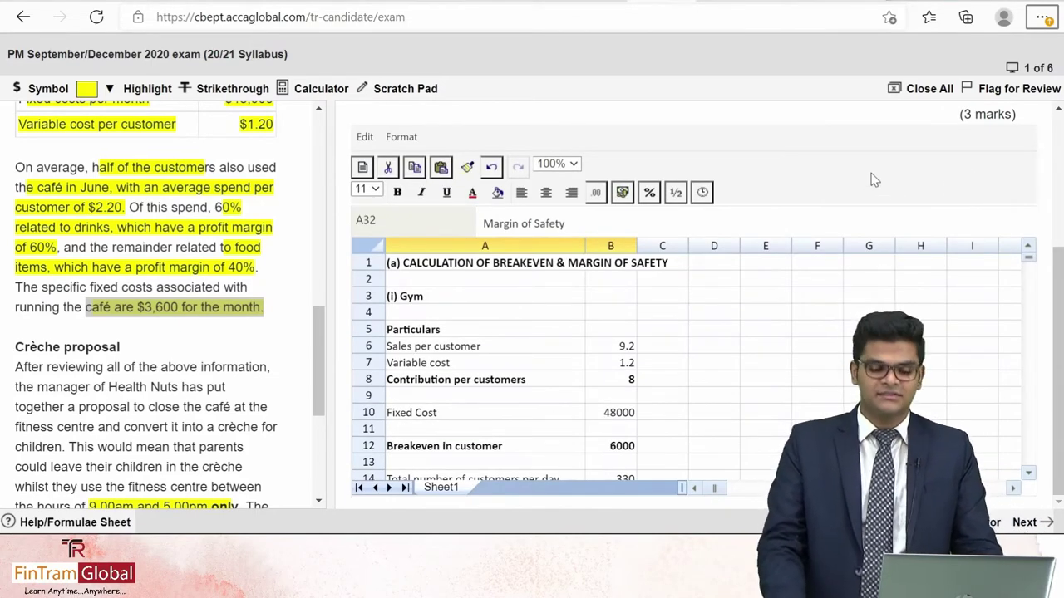
scroll(673, 320, "down", 3)
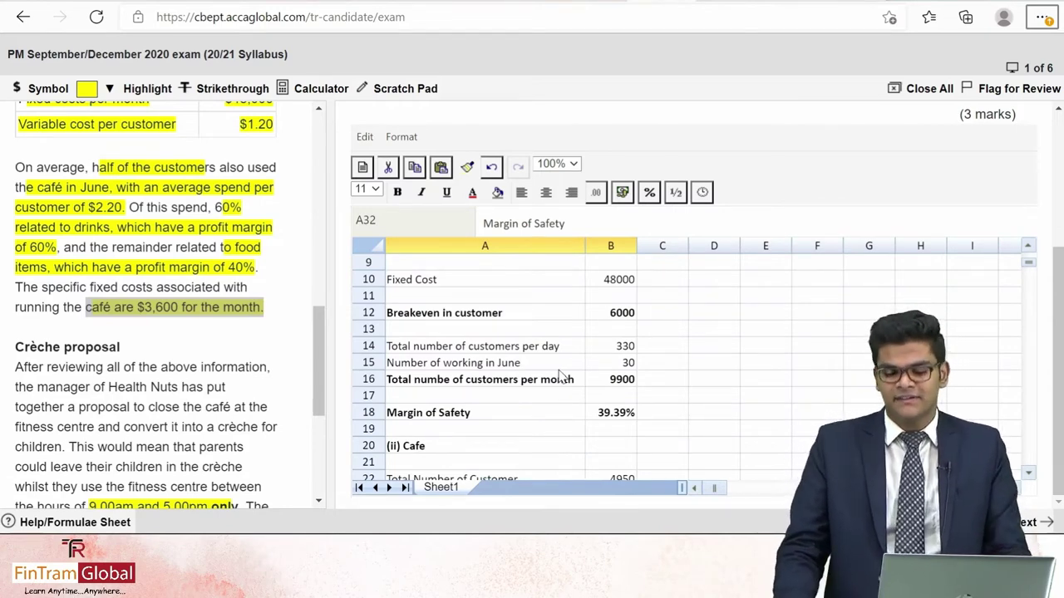
left_click(528, 382)
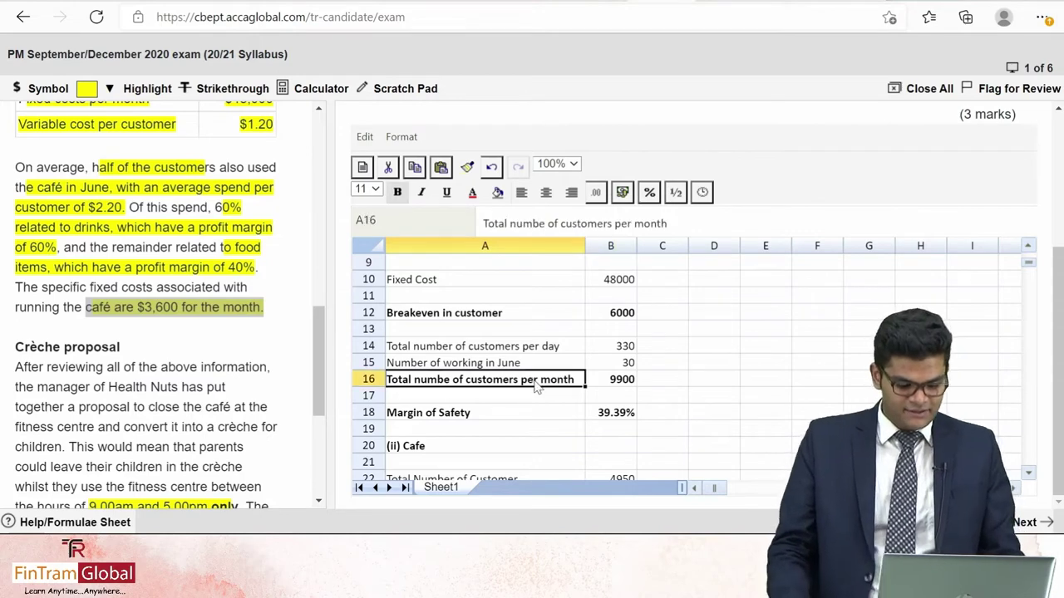
left_click(517, 319)
scroll(522, 370, "down", 2)
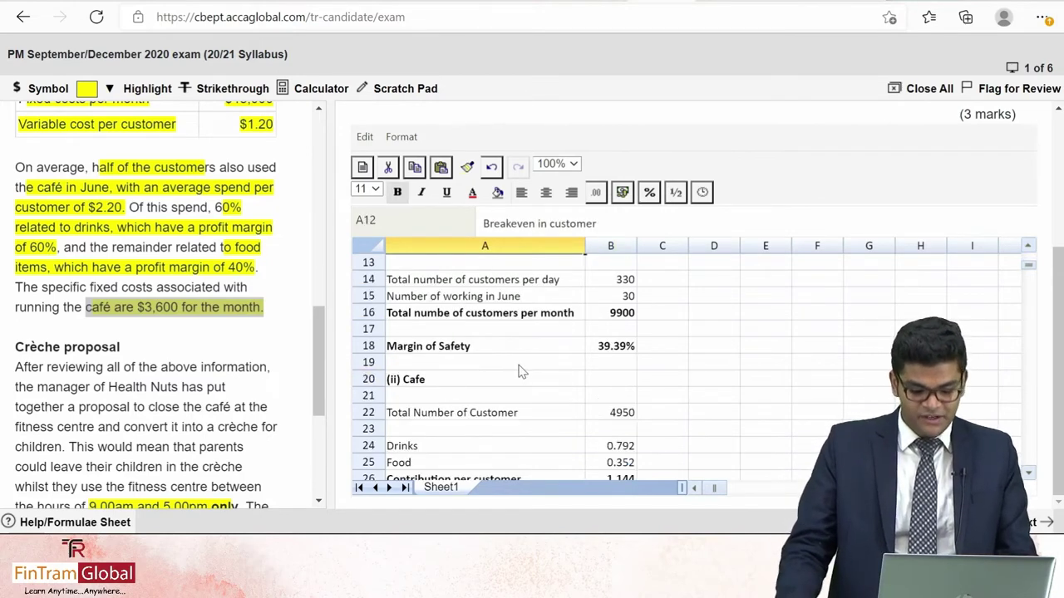
left_click(505, 349)
scroll(610, 347, "down", 4)
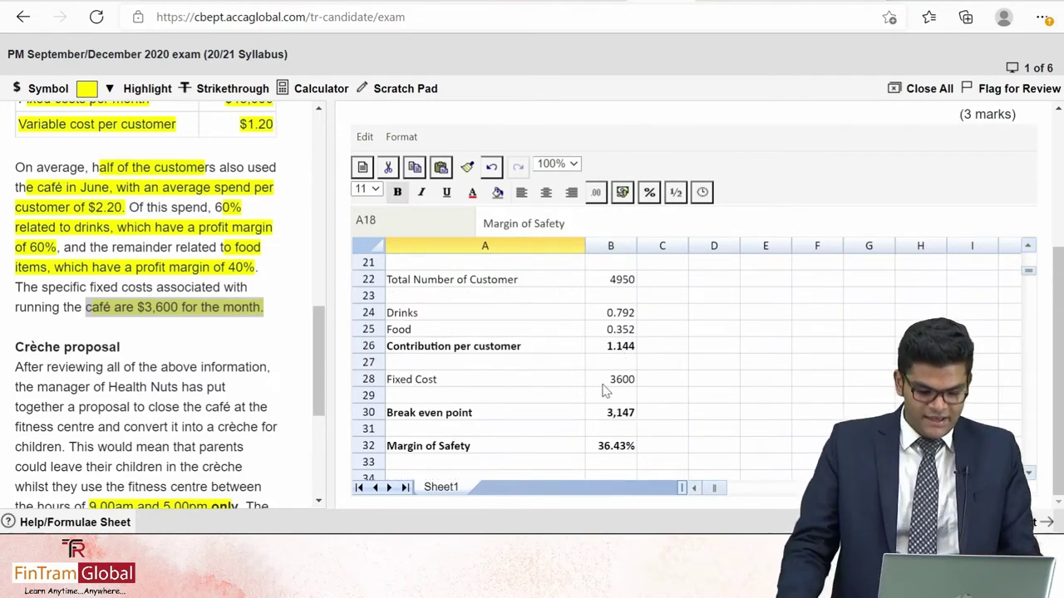
left_click(567, 349)
left_click(613, 349)
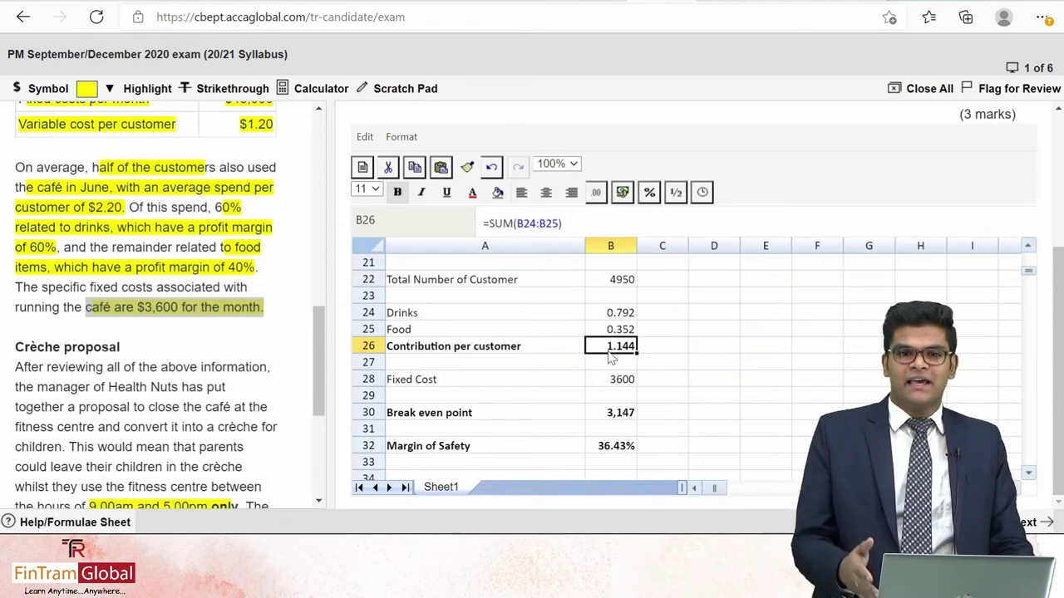
key("Down")
key("Down")
key("Down")
key("Down")
key("Down")
key("Down")
key("Down")
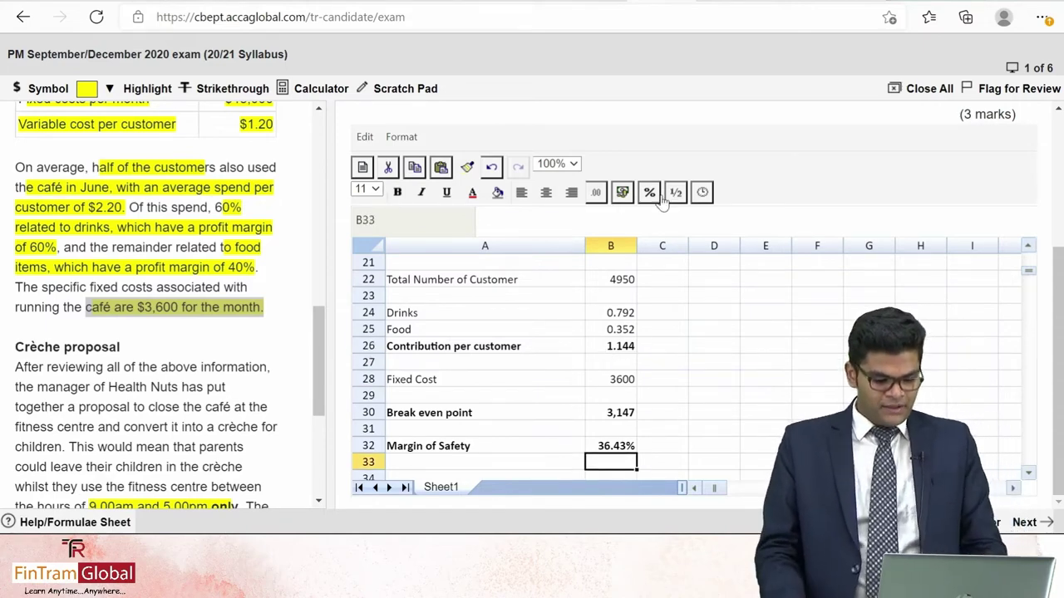
Read requirement (b) on explaining the calculations and look over the free rows below the café's margin of safety
scroll(657, 199, "up", 3)
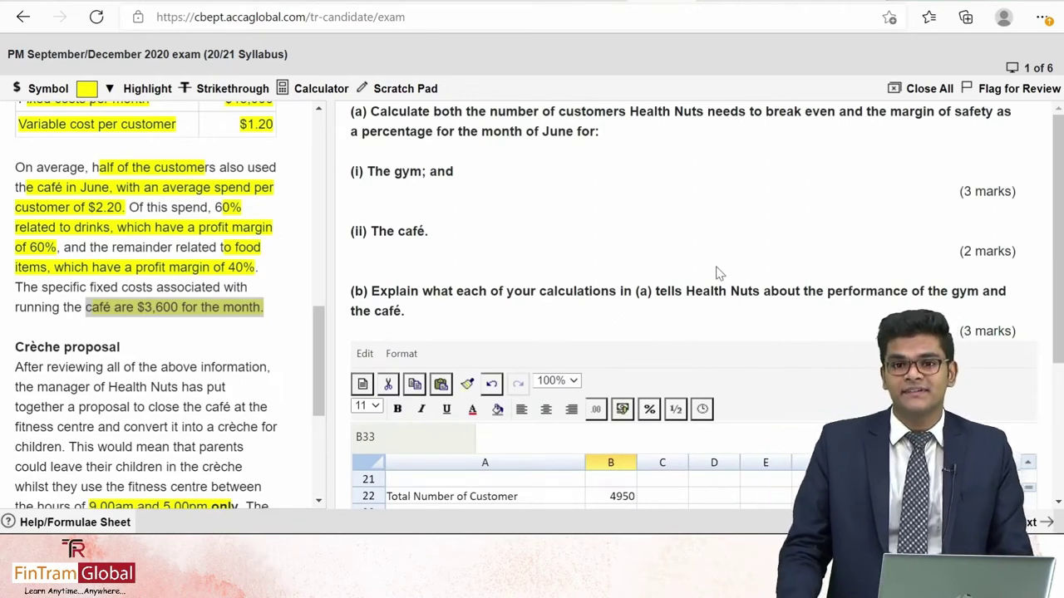
scroll(699, 264, "down", 3)
scroll(698, 263, "down", 4)
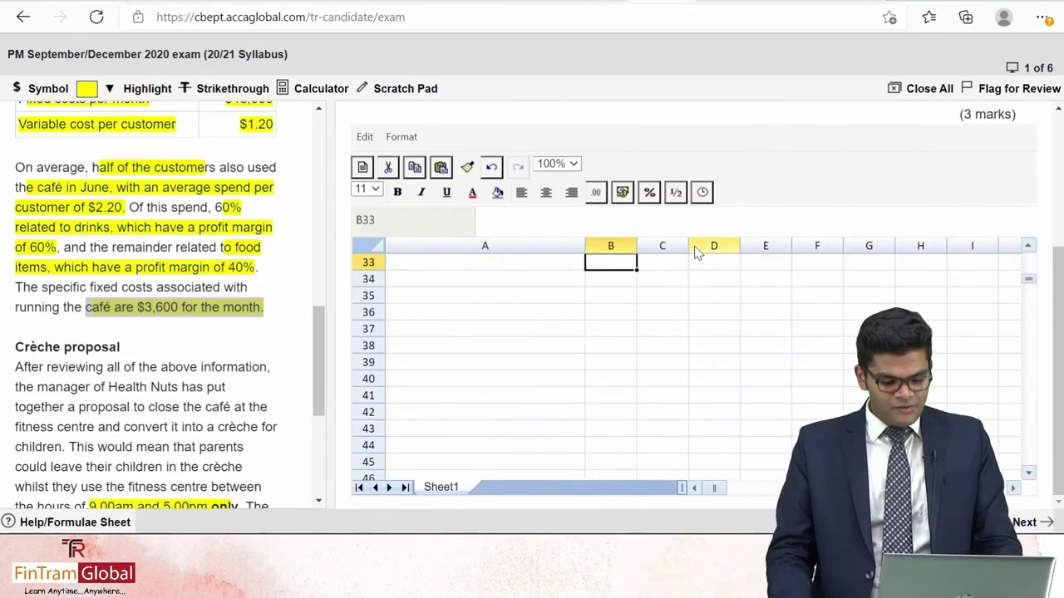
scroll(673, 287, "up", 3)
scroll(737, 191, "up", 3)
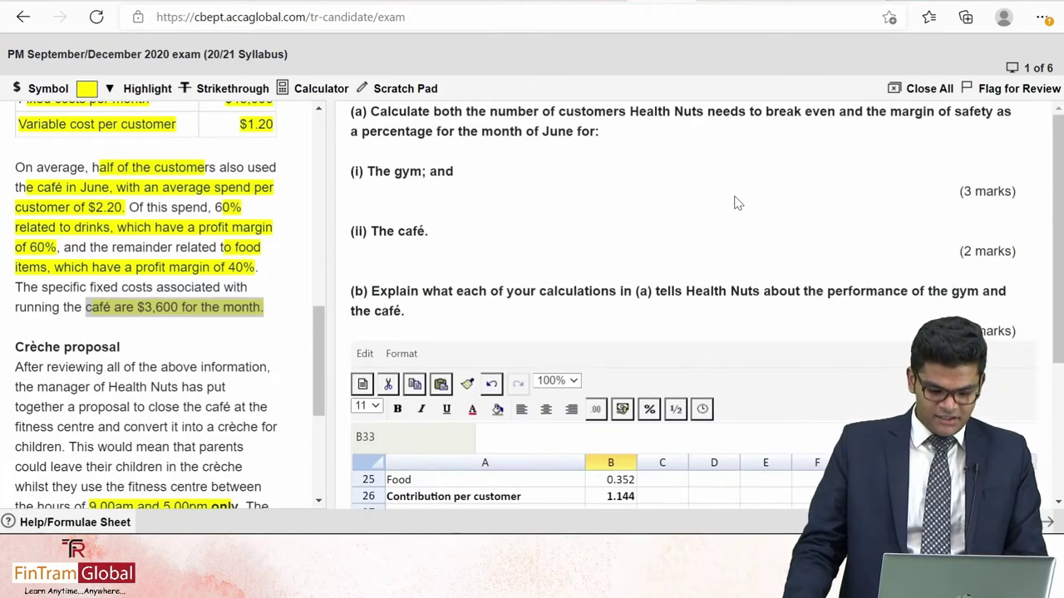
scroll(736, 202, "down", 3)
scroll(740, 201, "up", 1)
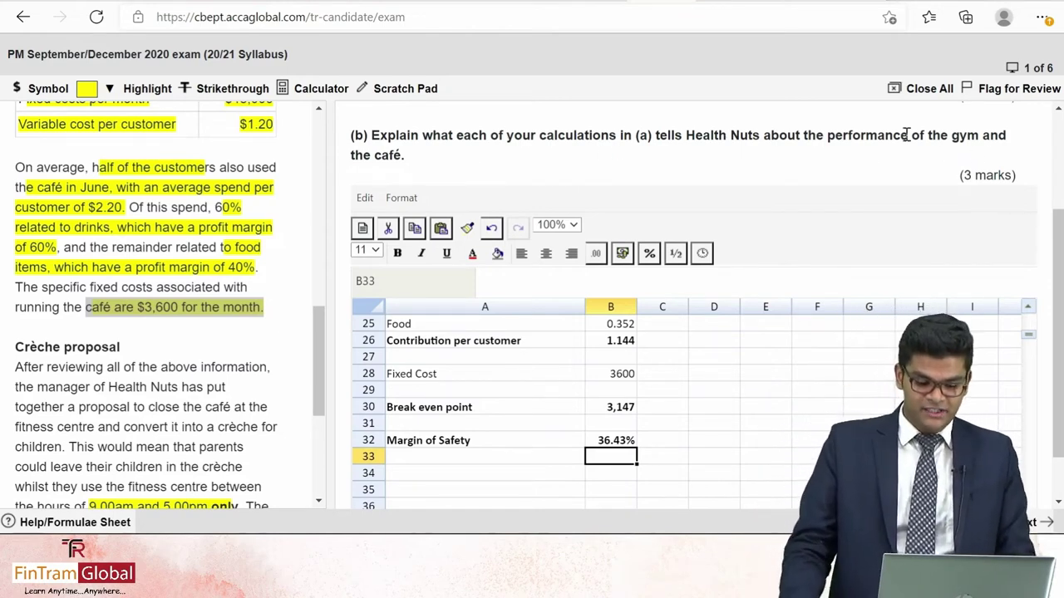
scroll(720, 176, "down", 1)
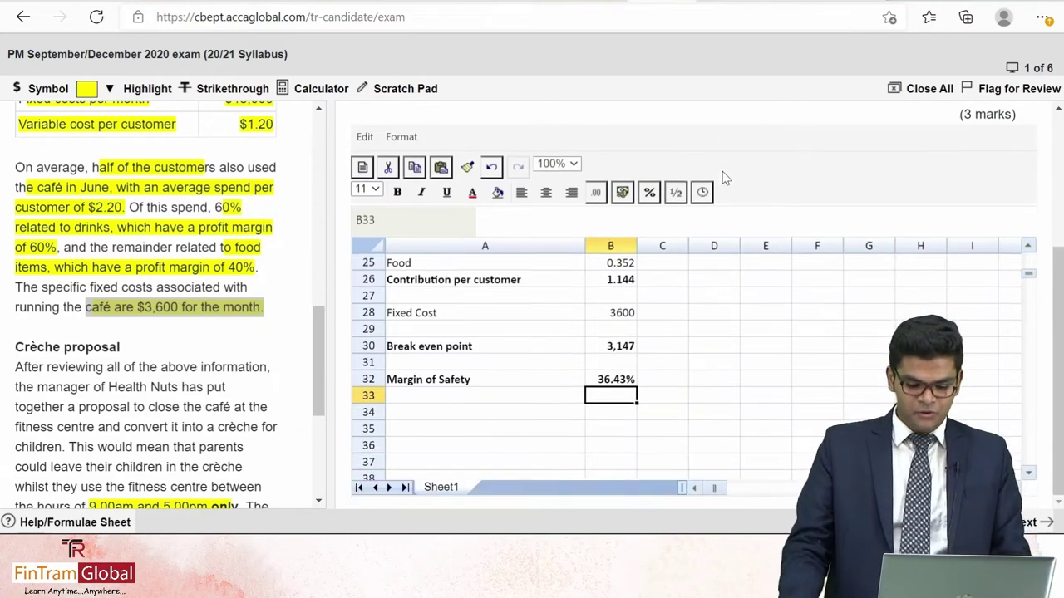
scroll(456, 391, "down", 2)
scroll(455, 358, "down", 2)
scroll(453, 333, "up", 2)
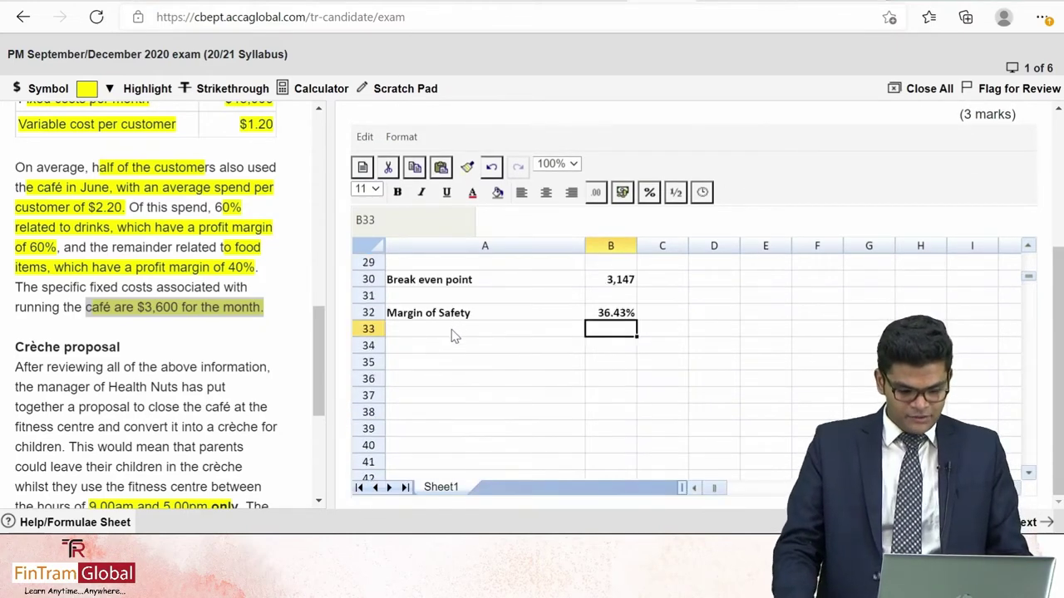
Enter the part heading "(b)" in A34, leaving a blank row below the café's margin of safety
left_click(444, 349)
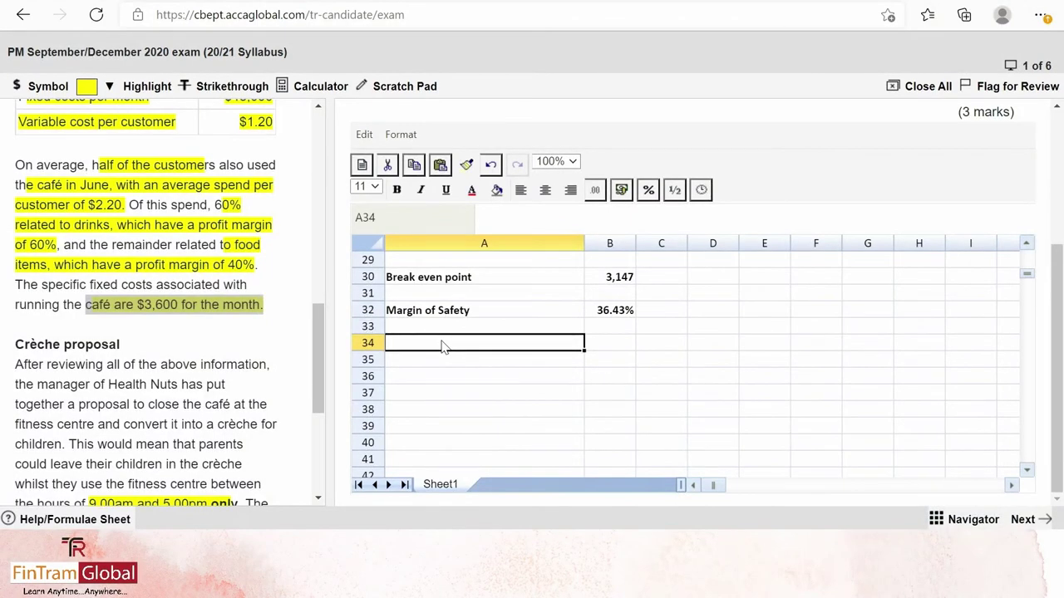
double_click(453, 344)
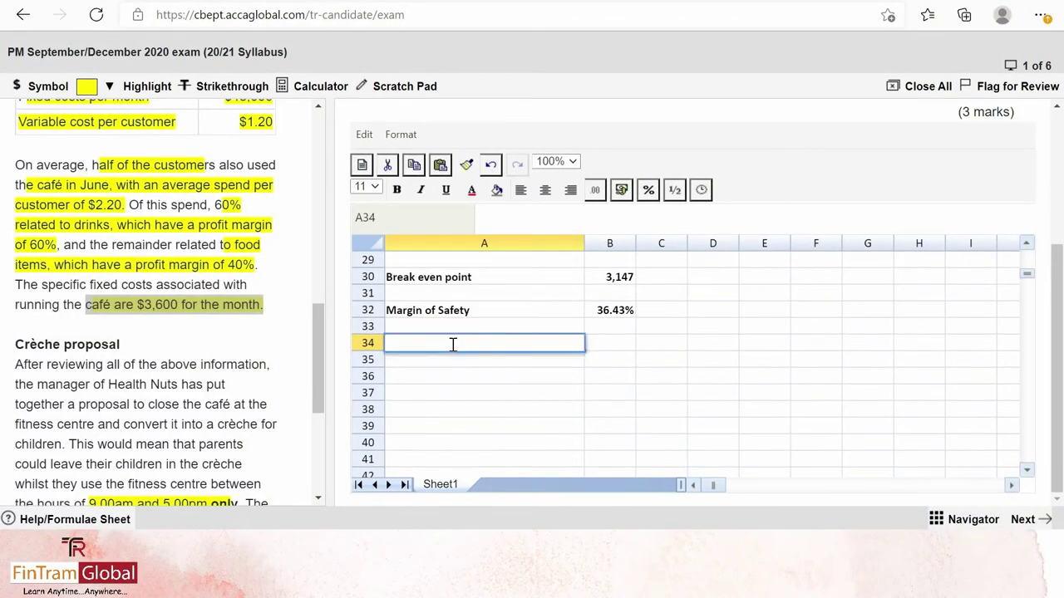
type("b")
key("BackSpace")
type("(b")
key("Return")
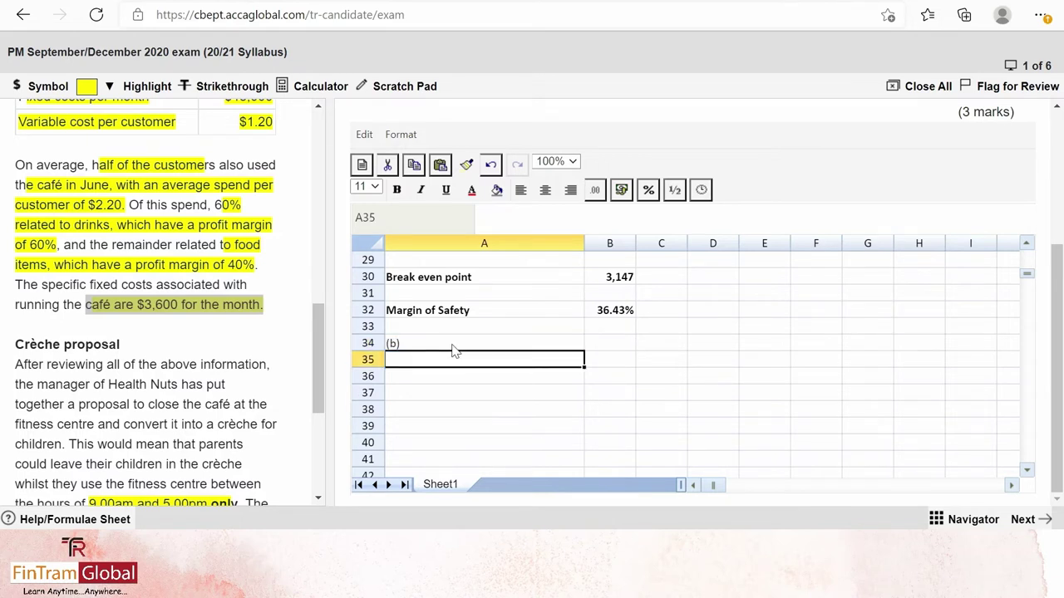
Paste the prepared break-even and margin of safety explanations beneath the (b) label, starting in cell A35
left_click(451, 346)
key("Down")
key("ctrl+v")
key("Down")
key("Down")
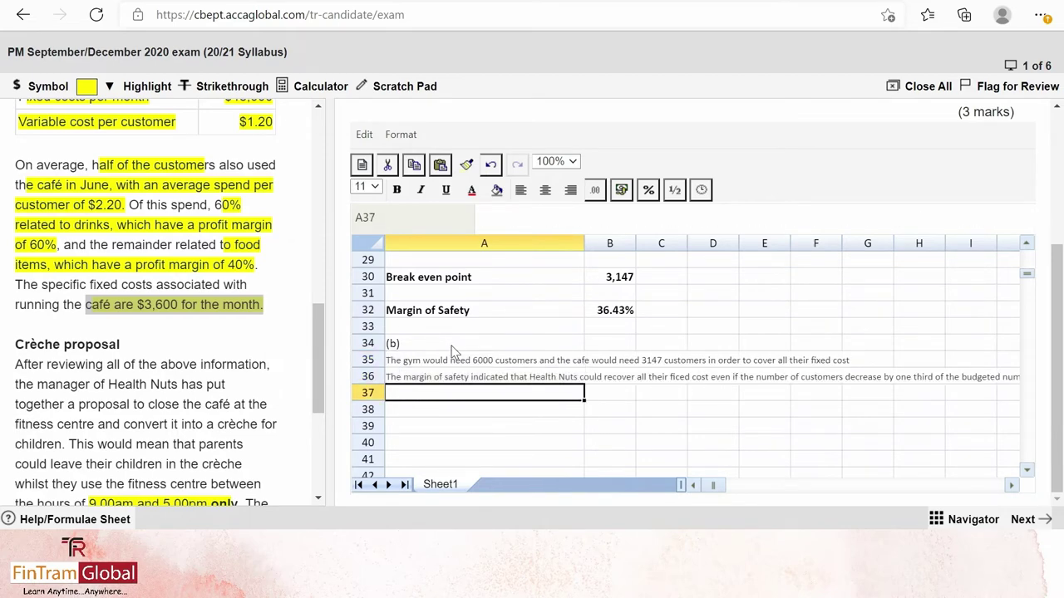
Read through the pasted explanations in rows 35 and 36 and review the gym and café calculations they refer to
key("Up")
key("Up")
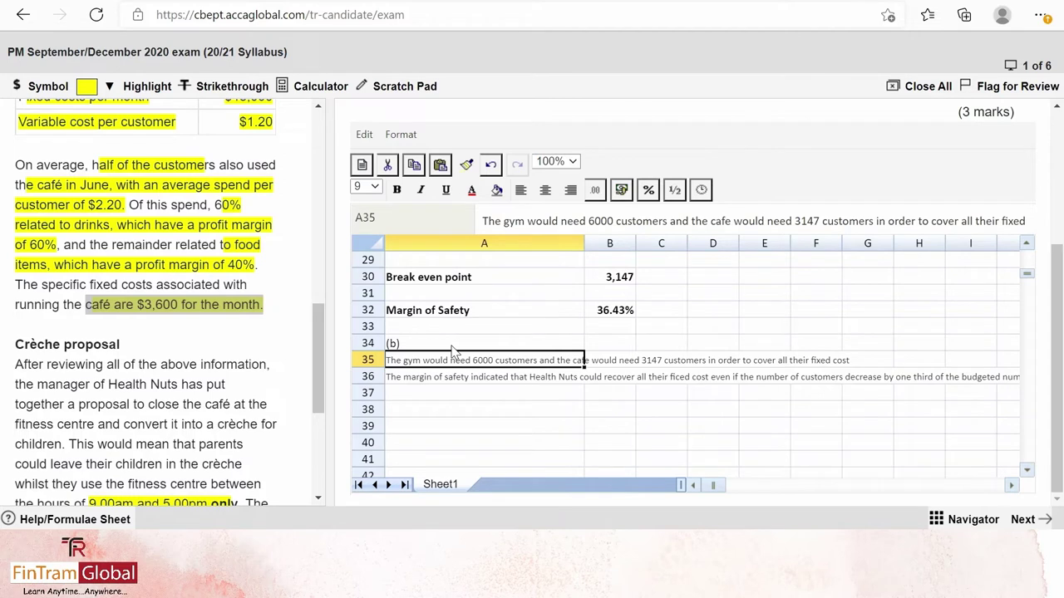
left_click(461, 380)
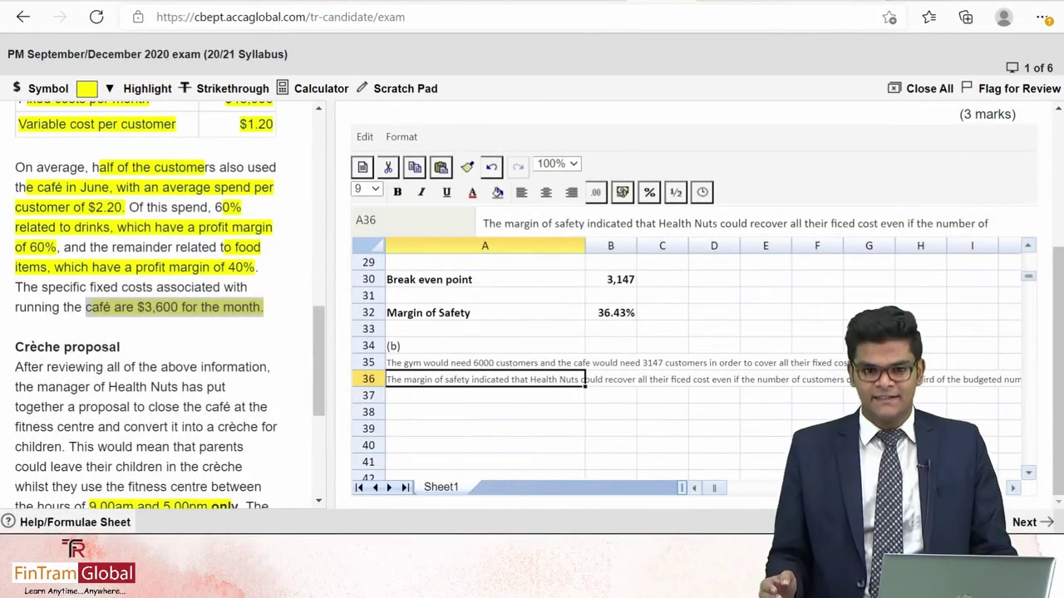
scroll(719, 357, "down", 2)
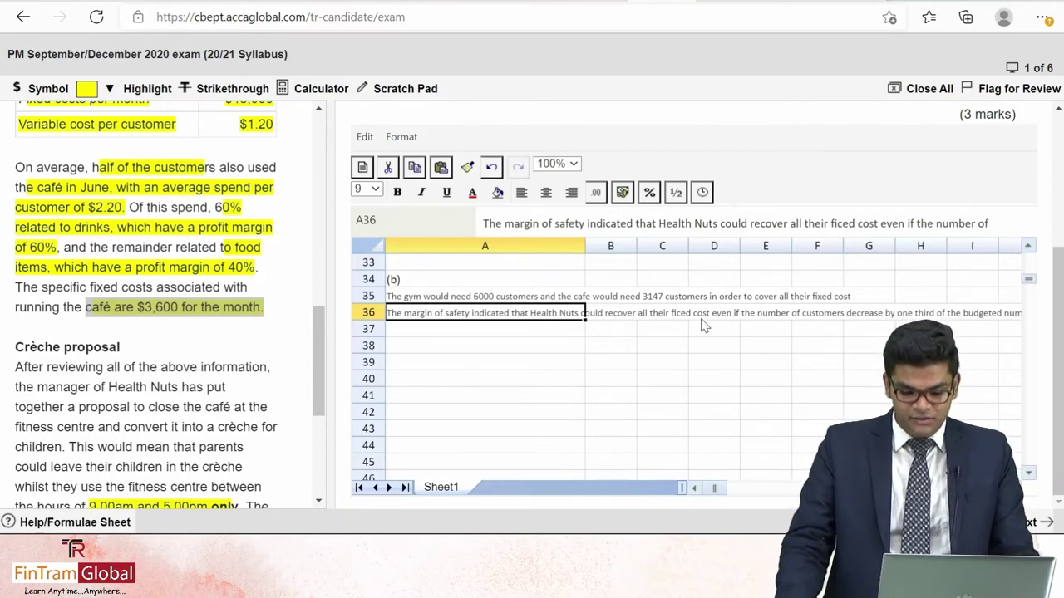
key("Right")
key("Right")
key("Right")
key("Right")
key("Right")
key("Right")
key("Right")
key("Right")
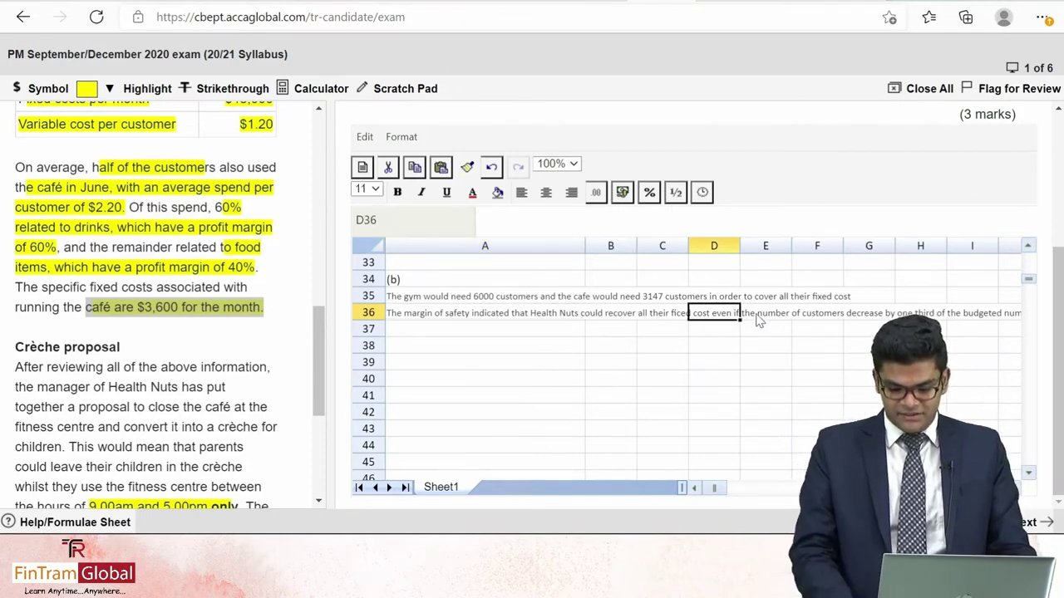
key("Right")
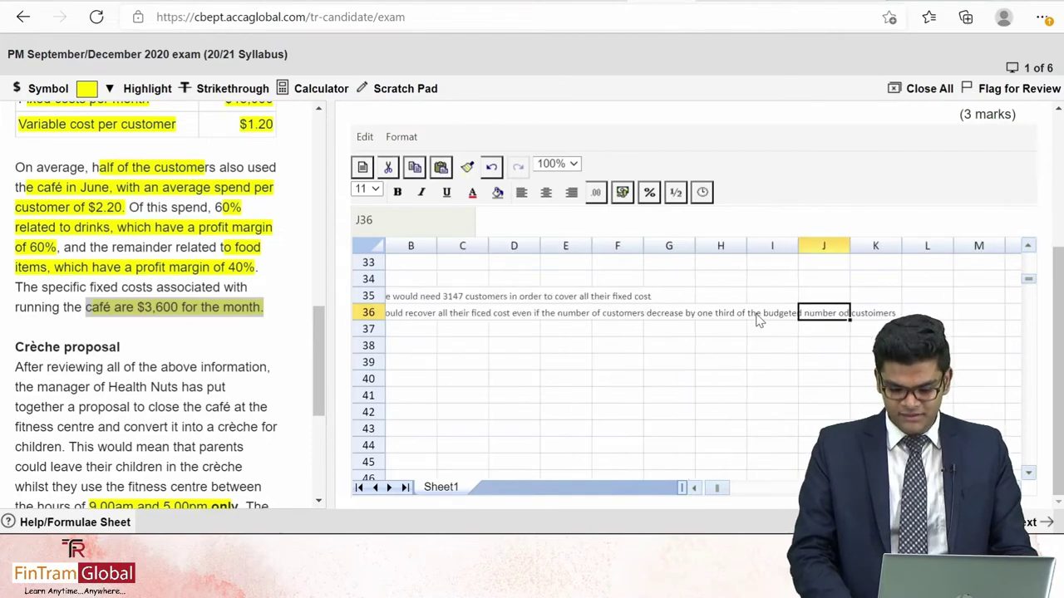
key("Right")
key("Right")
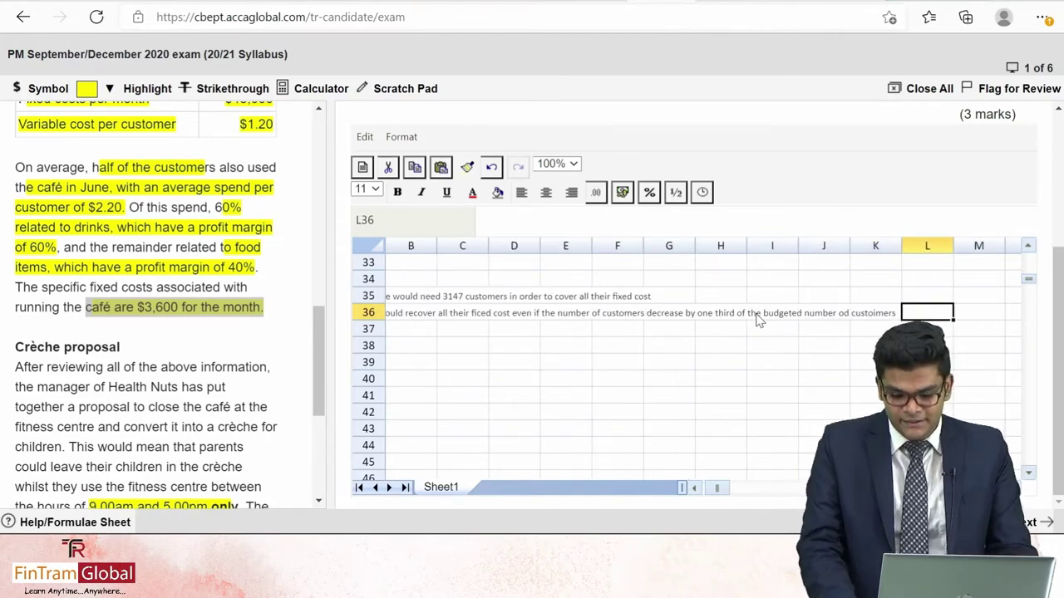
key("Left")
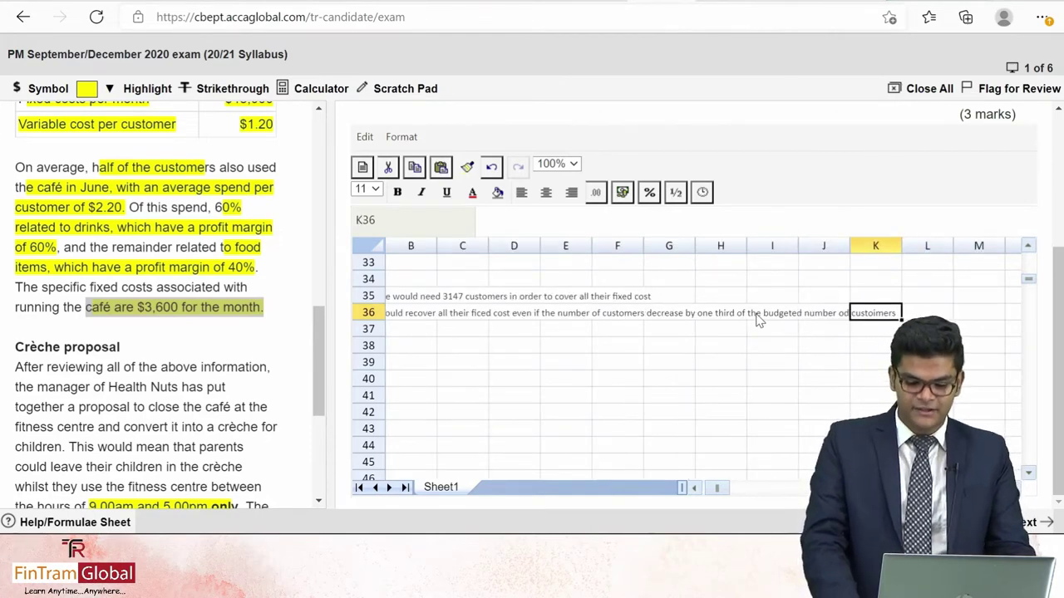
key("Home")
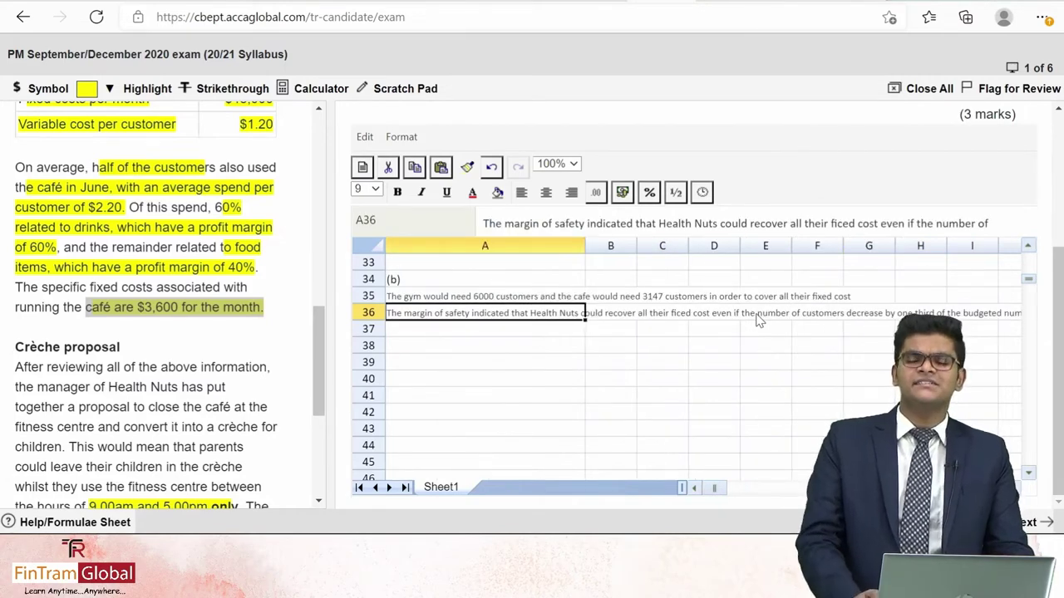
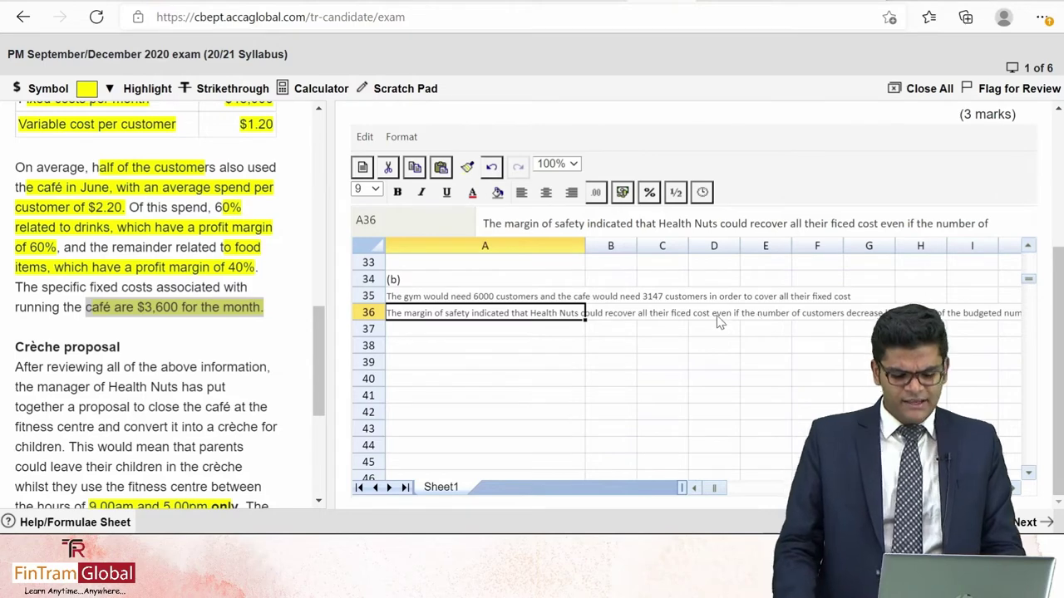
scroll(595, 341, "up", 4)
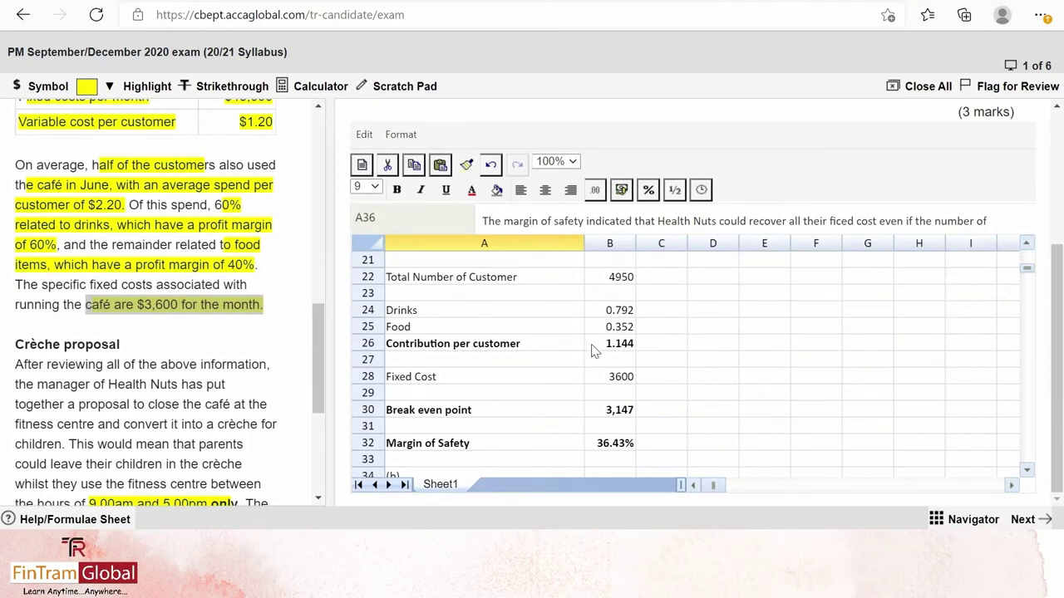
scroll(595, 350, "up", 3)
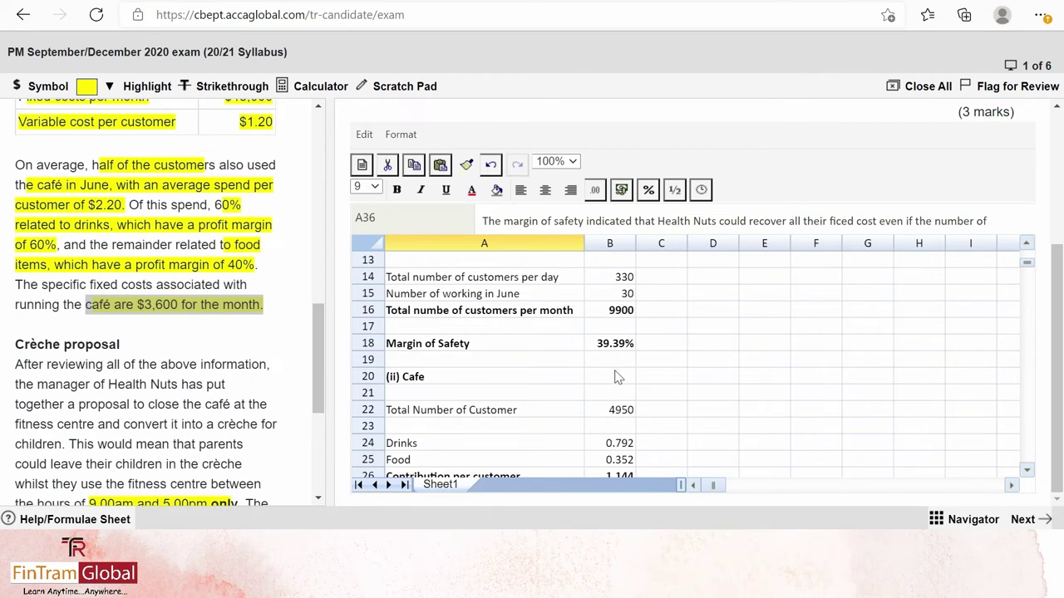
scroll(617, 377, "down", 5)
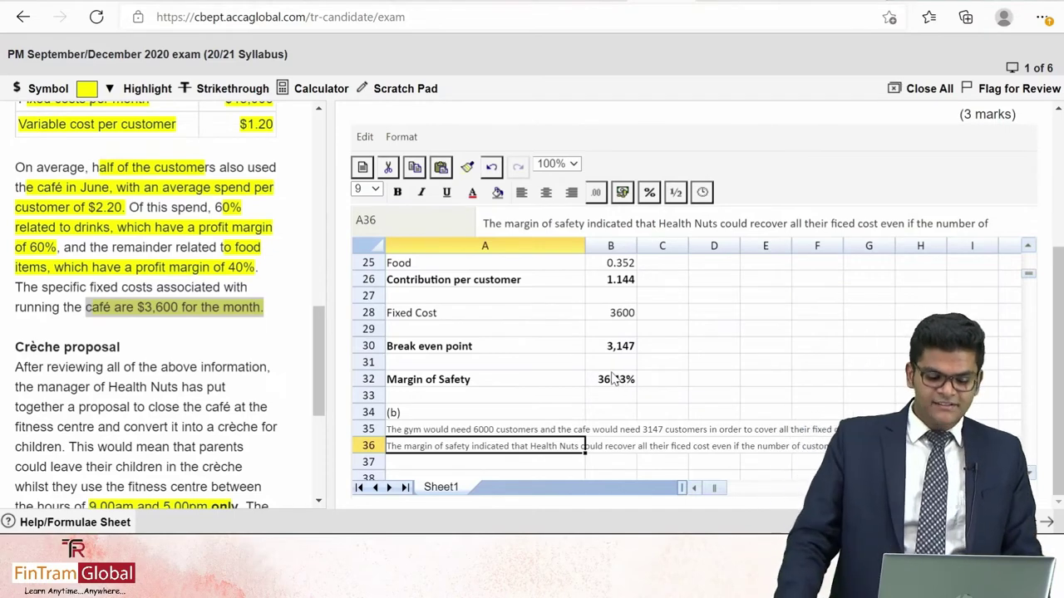
scroll(613, 378, "up", 10)
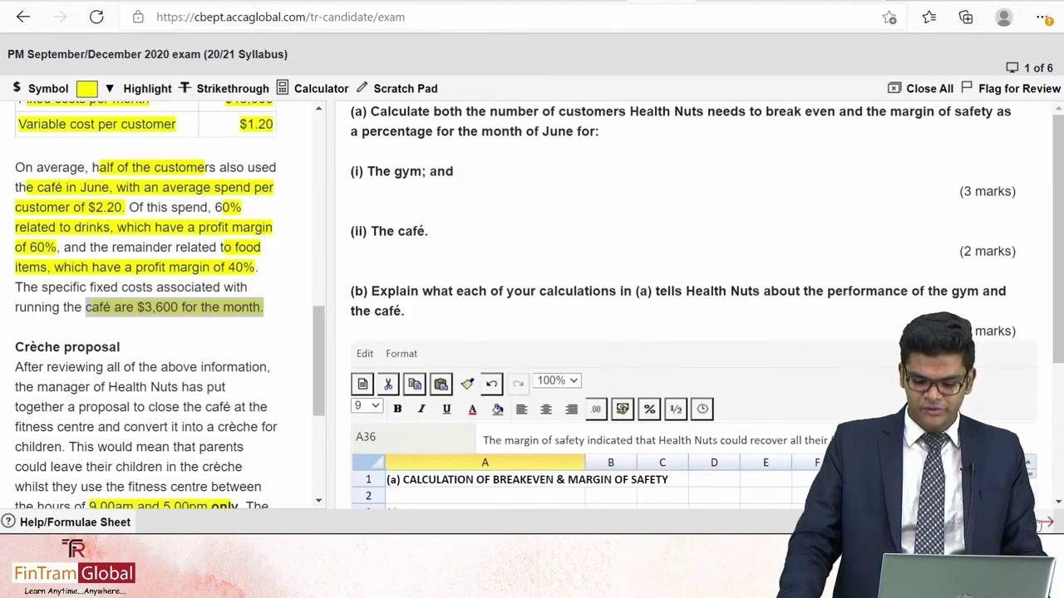
scroll(1014, 374, "down", 5)
scroll(1014, 374, "up", 2)
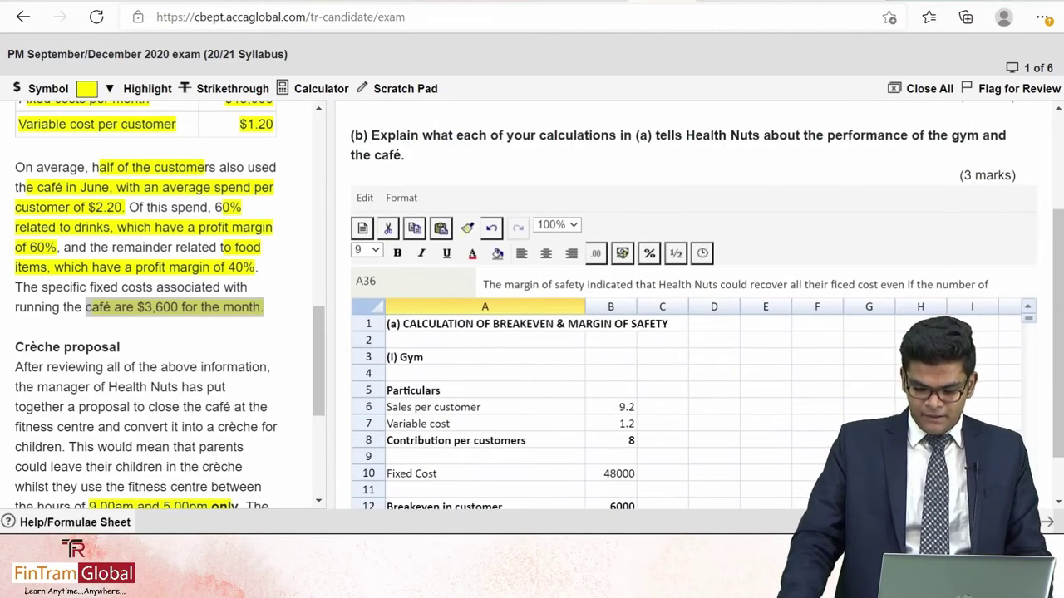
Go to the next exam question, part (c), and widen its answer area by narrowing the scenario text
key("alt+n")
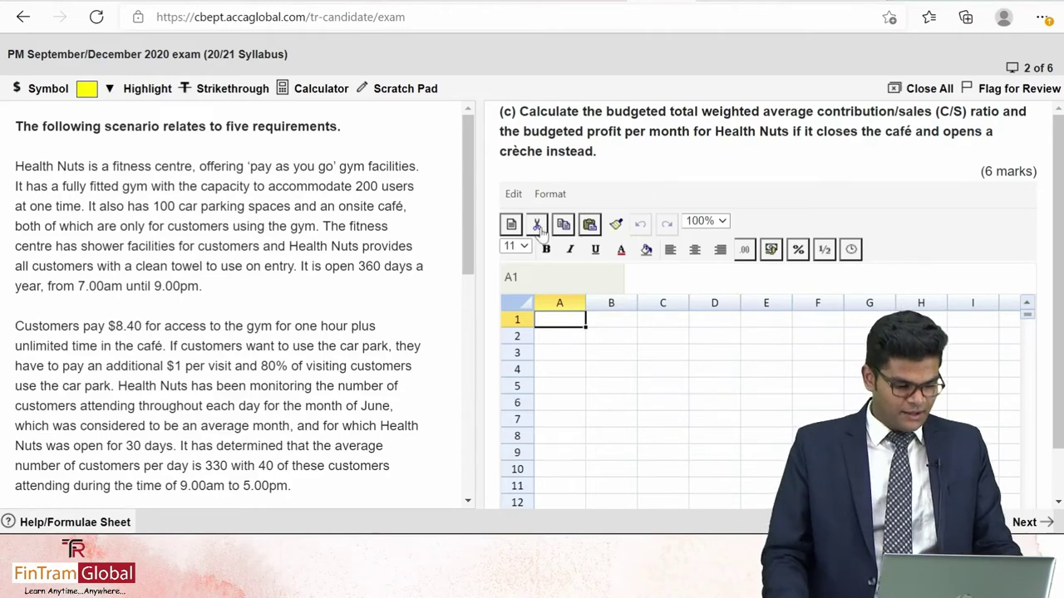
scroll(344, 233, "down", 10)
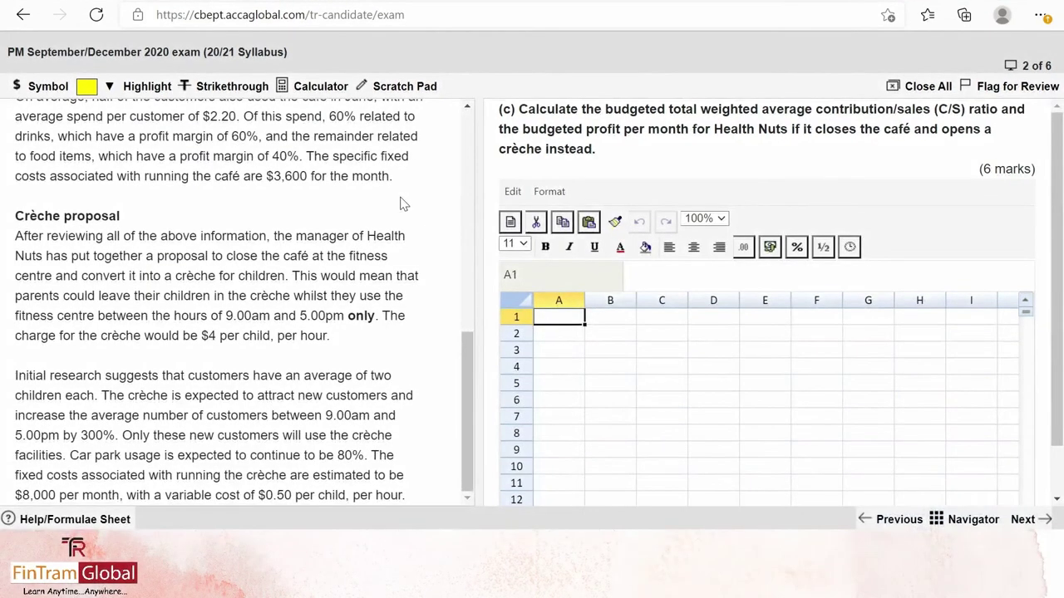
left_click_drag(477, 195, 249, 199)
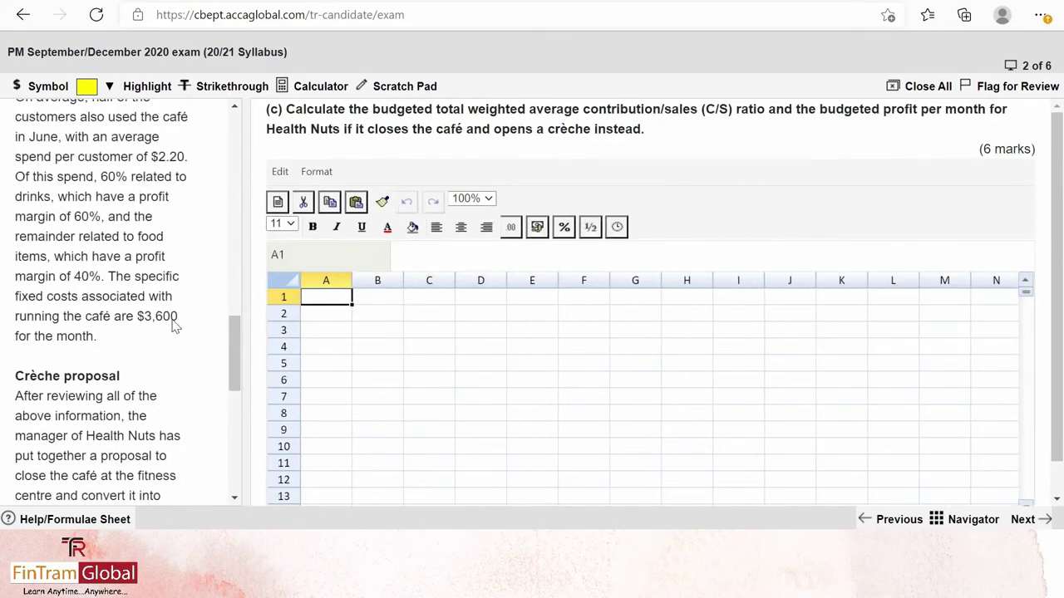
double_click(330, 297)
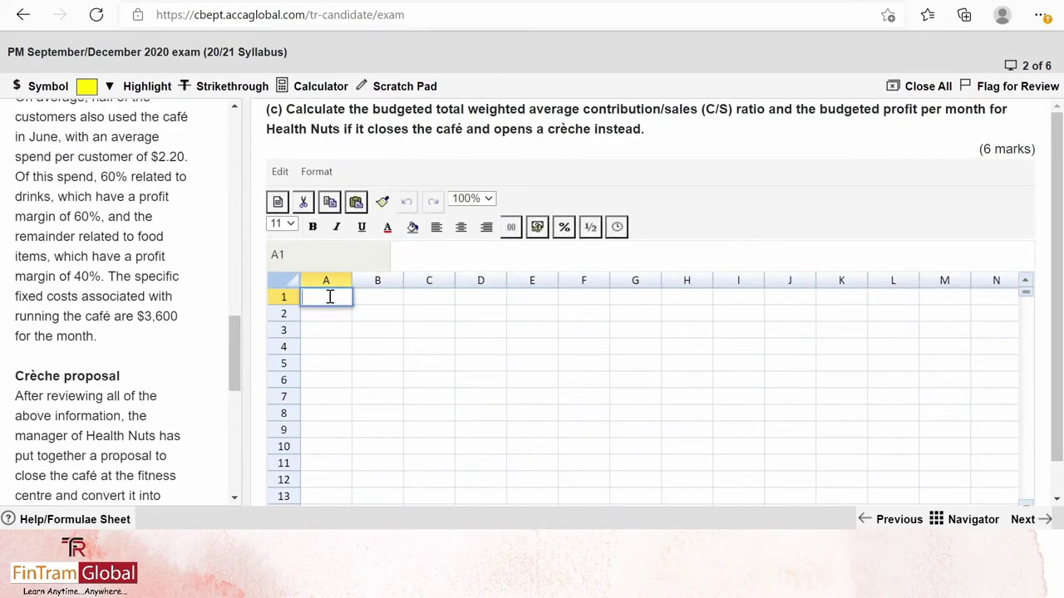
type("(c) CALCULATION OF")
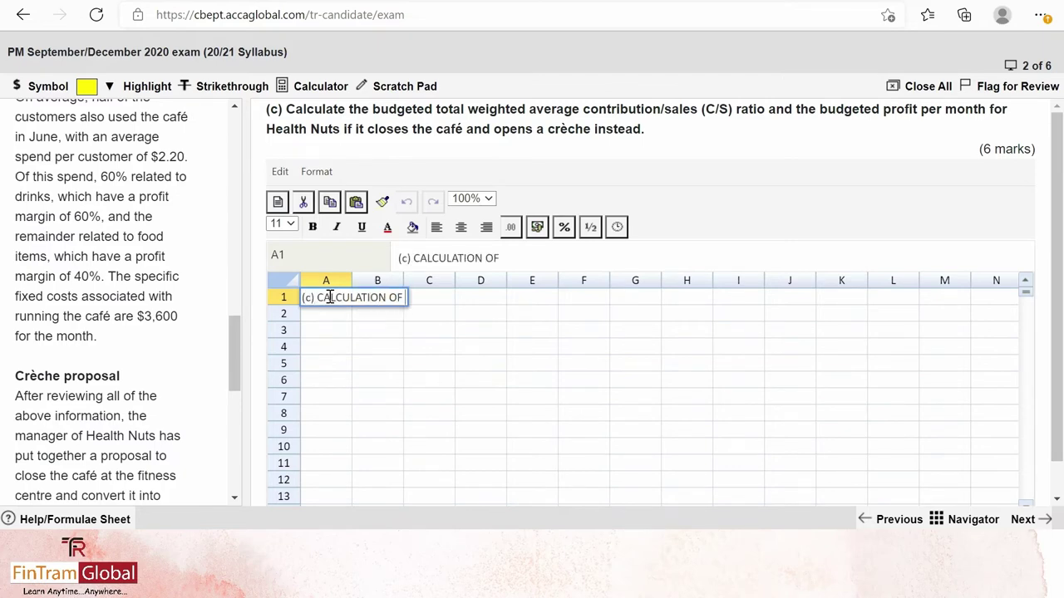
type(" BUEDGE")
key("BackSpace")
key("BackSpace")
key("BackSpace")
key("BackSpace")
key("BackSpace")
key("BackSpace")
key("BackSpace")
key("BackSpace")
key("BackSpace")
key("BackSpace")
key("BackSpace")
key("BackSpace")
key("BackSpace")
key("BackSpace")
key("BackSpace")
key("BackSpace")
key("BackSpace")
key("BackSpace")
key("BackSpace")
key("BackSpace")
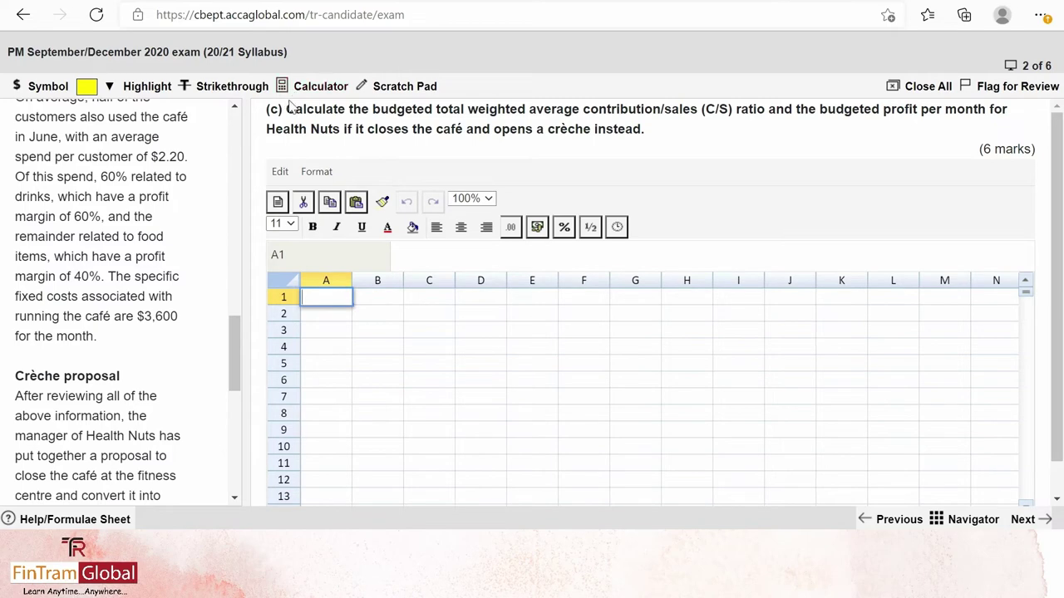
Copy the requirement wording from "(c) Calculate the budgeted total weighted average" through "budgeted profit per month" into cell A1
left_click_drag(267, 113, 765, 106)
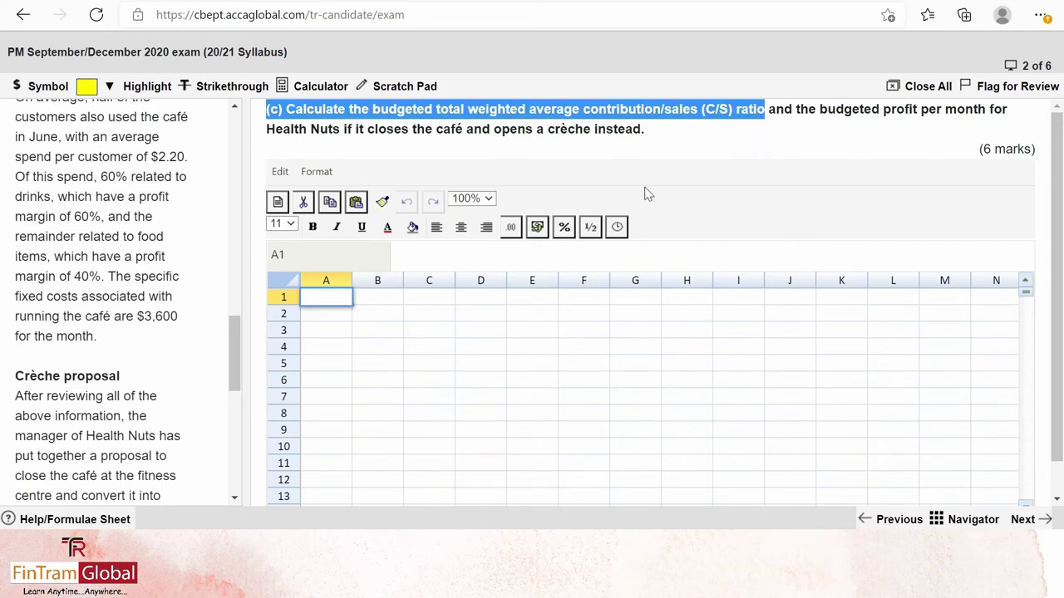
left_click(724, 108)
left_click_drag(266, 111, 986, 111)
key("ctrl+c")
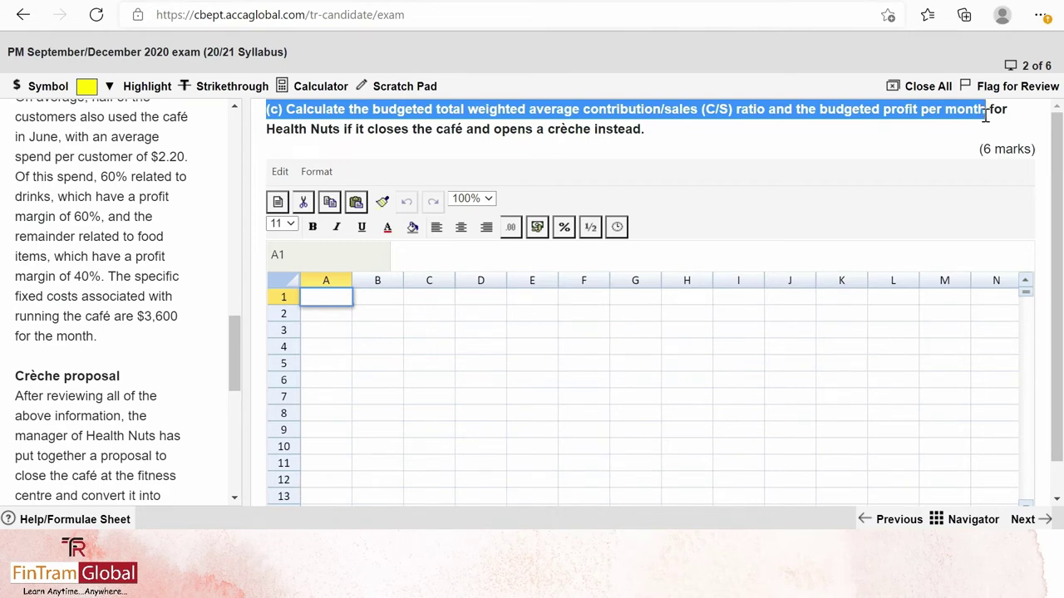
left_click(313, 297)
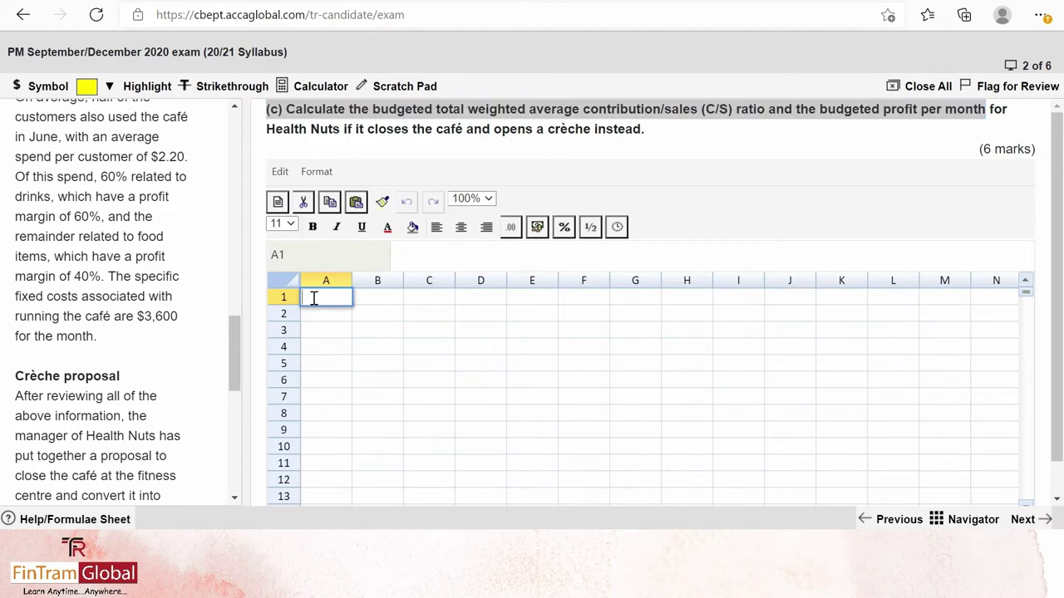
key("ctrl+v")
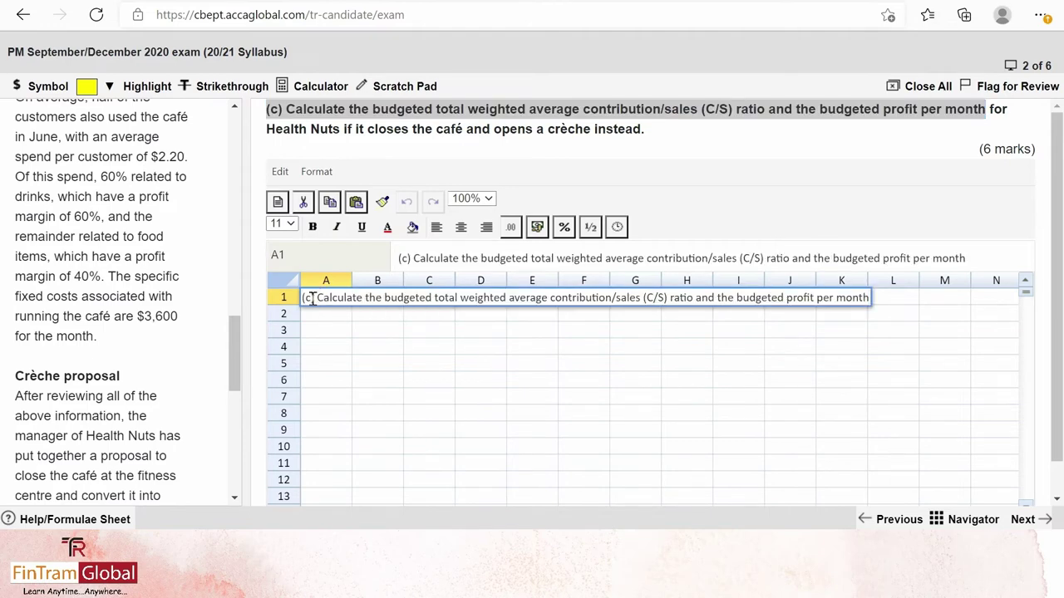
Change "Calculate" to "Calculation of" in the A1 heading and make the heading bold
left_click(361, 297)
key("BackSpace")
type("ION")
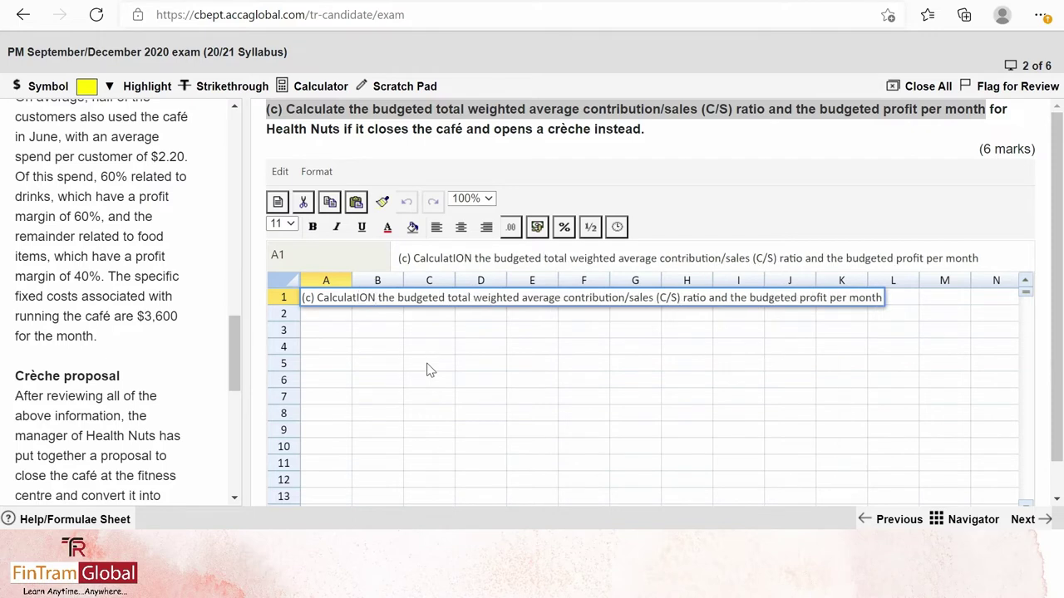
key("shift+Left")
key("shift+Left")
key("shift+Left")
key("BackSpace")
type("ion")
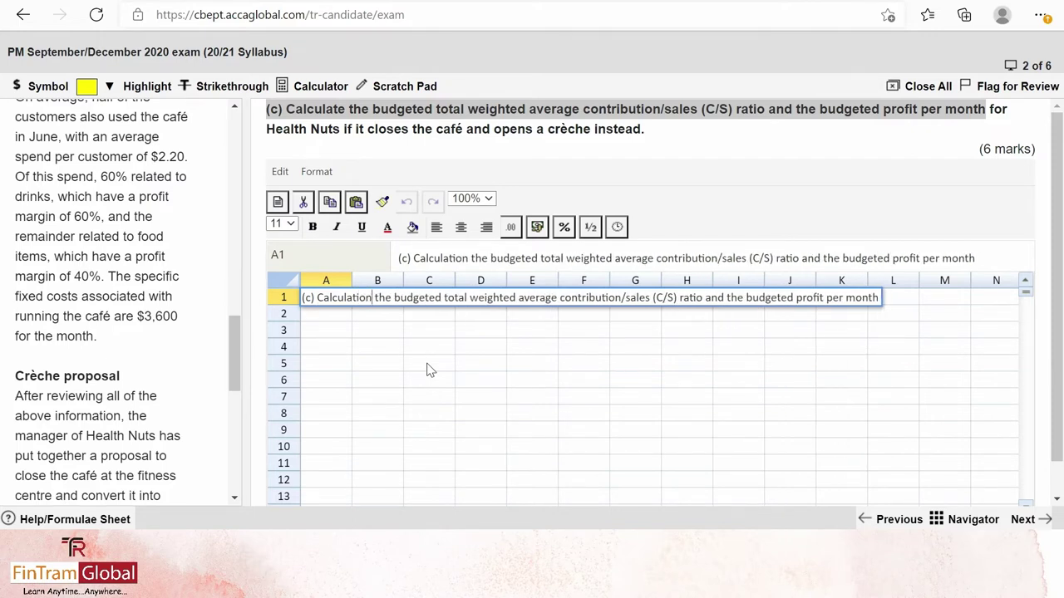
type(" of")
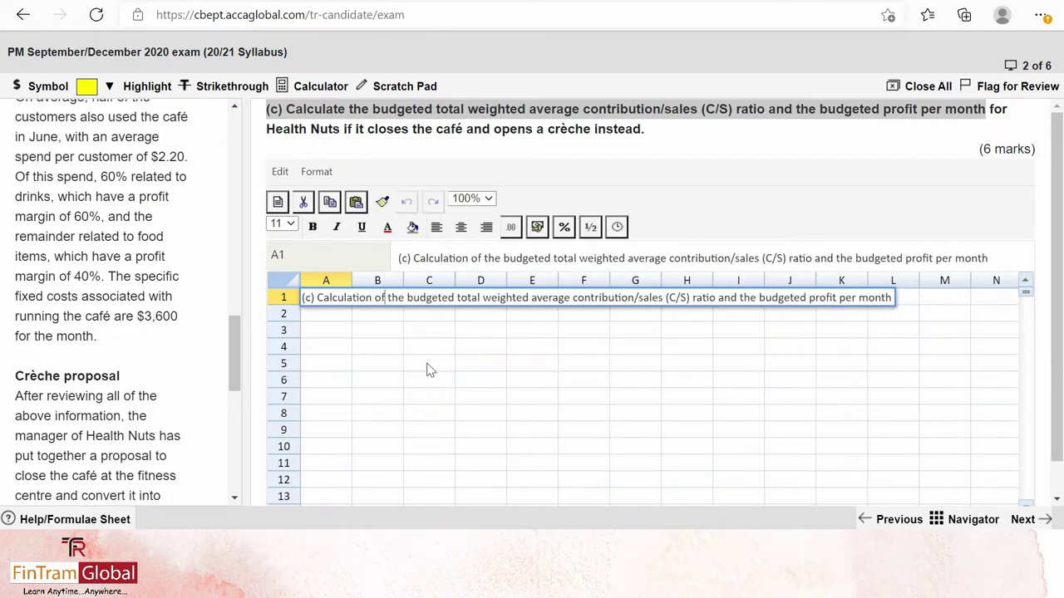
key("Return")
key("Up")
key("ctrl+b")
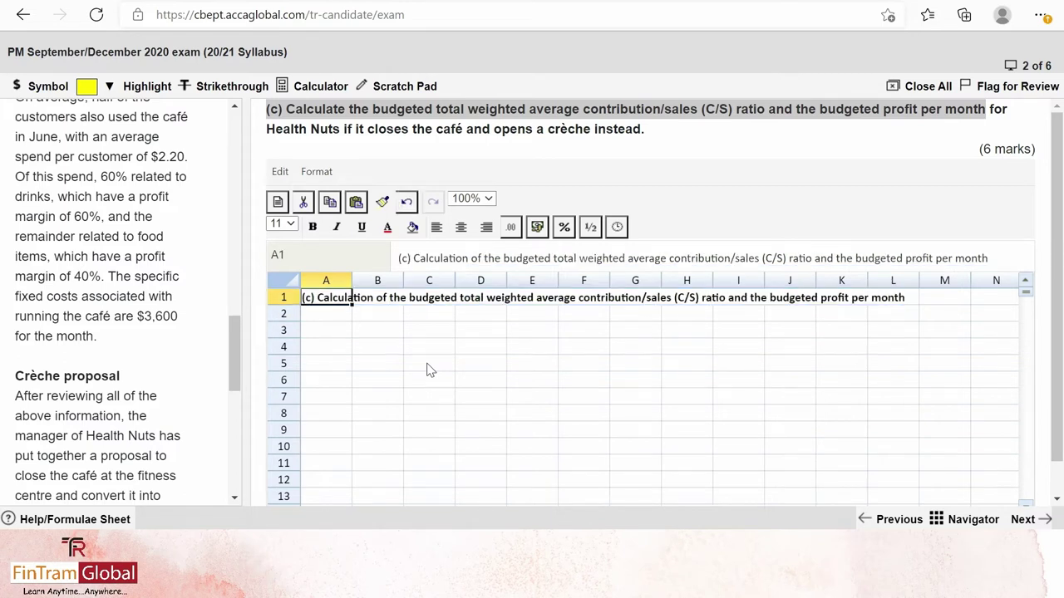
Enter the bold subheading "Weighted Average Contribution / Sales Ration" in cell A3
key("Down")
key("Down")
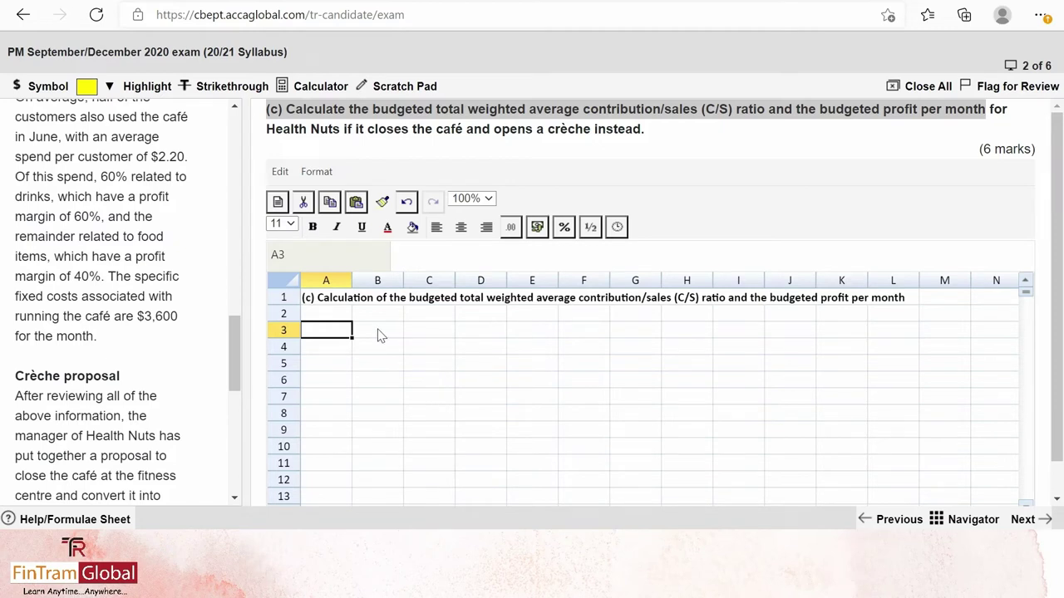
type("Weighted")
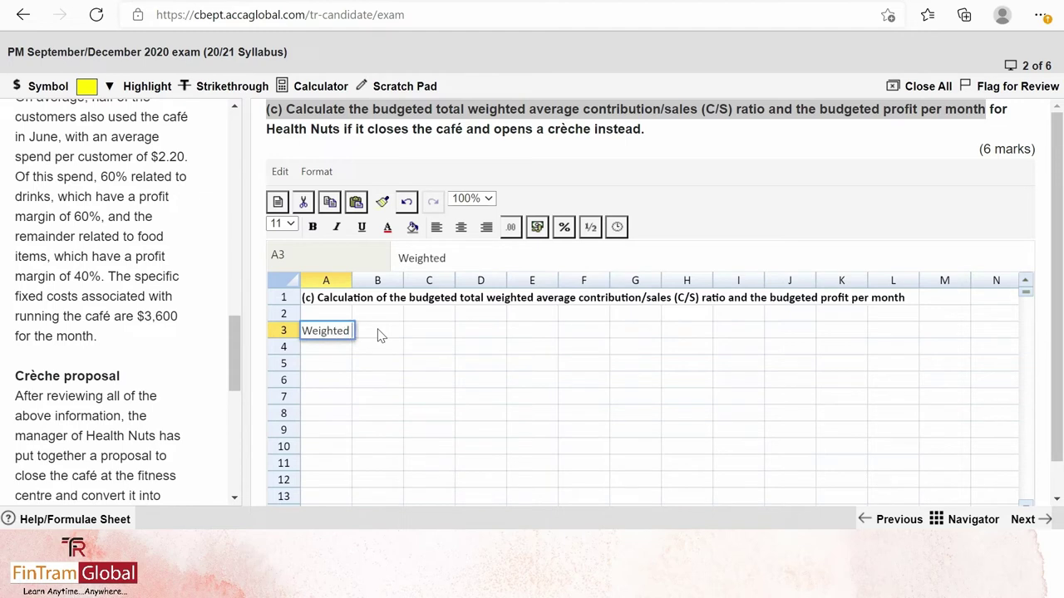
type(" Average")
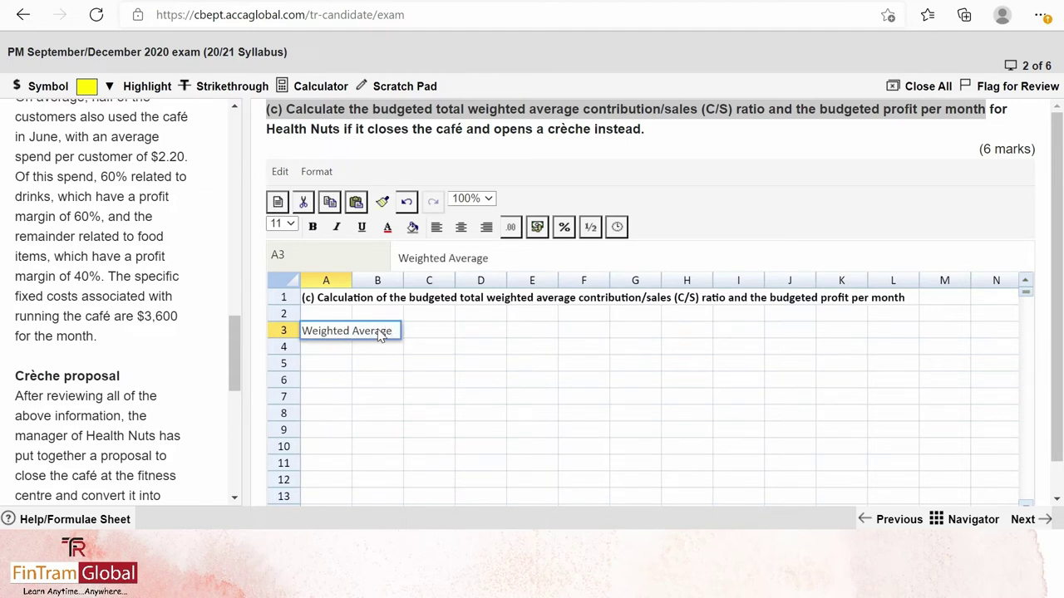
type(" Contribu")
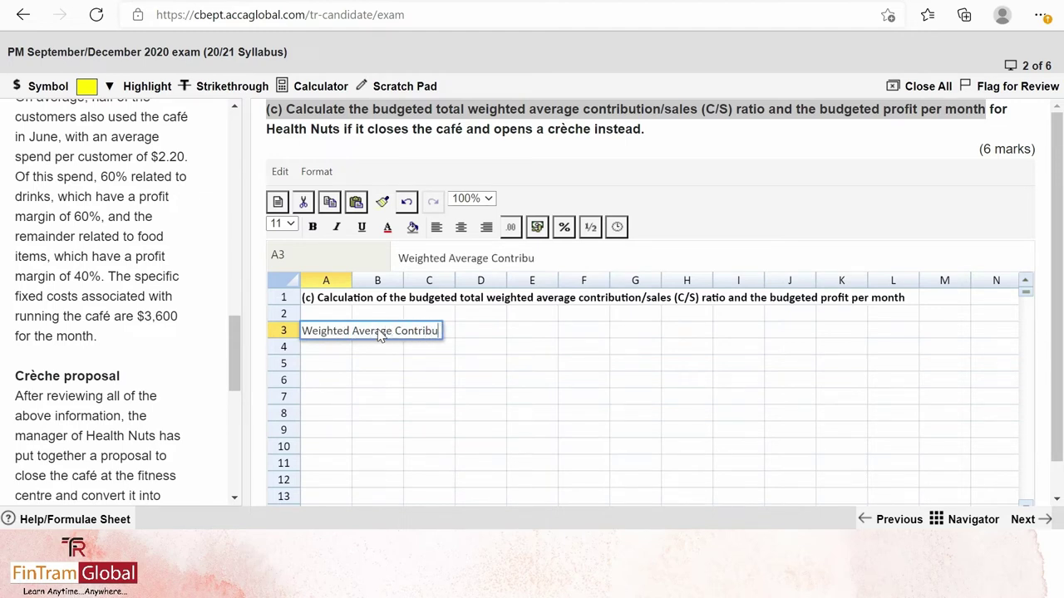
type("tion /")
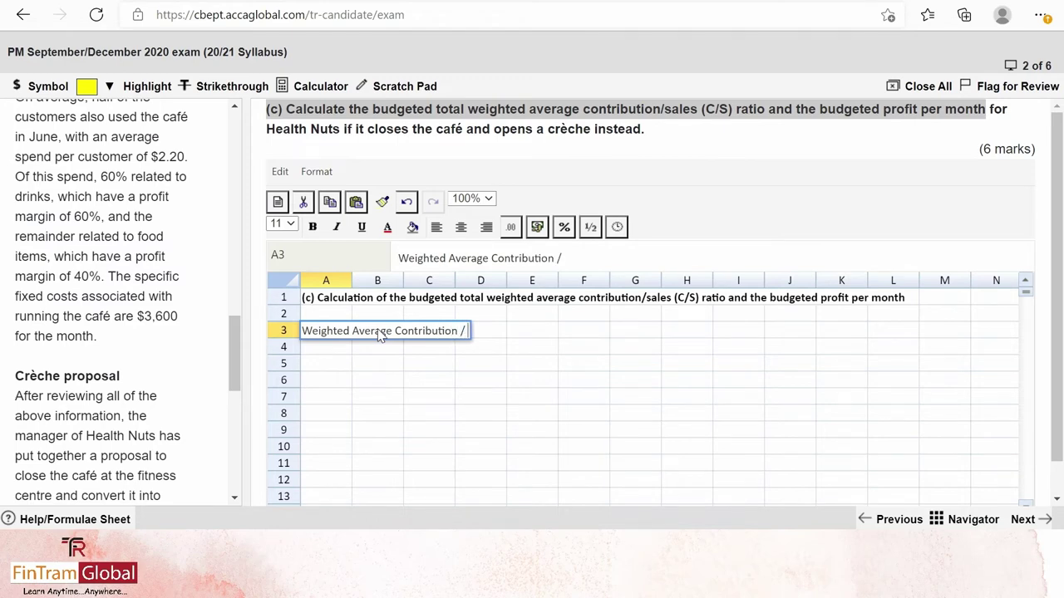
type(" Sales Ration")
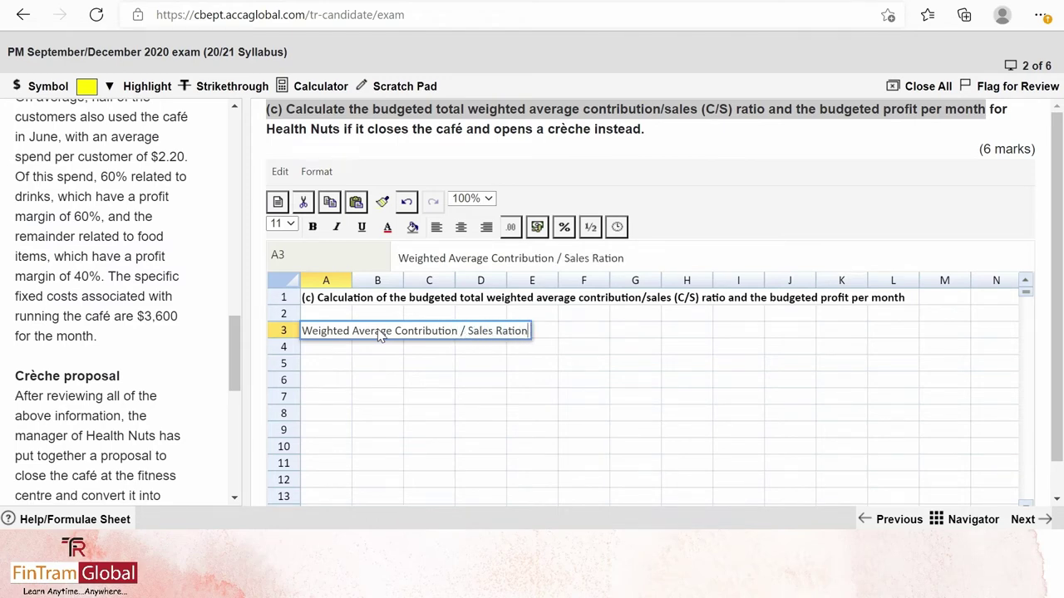
key("Return")
key("Up")
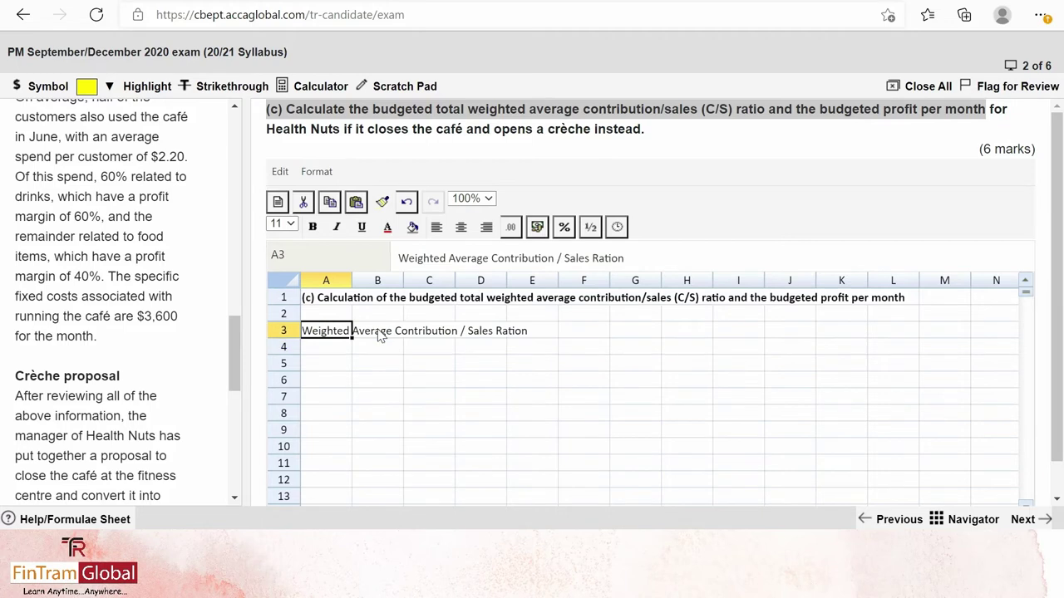
key("ctrl+b")
Label cell A5 "Total number of Customers" and widen column A to fit the label
key("Down")
key("Down")
scroll(125, 299, "down", 1)
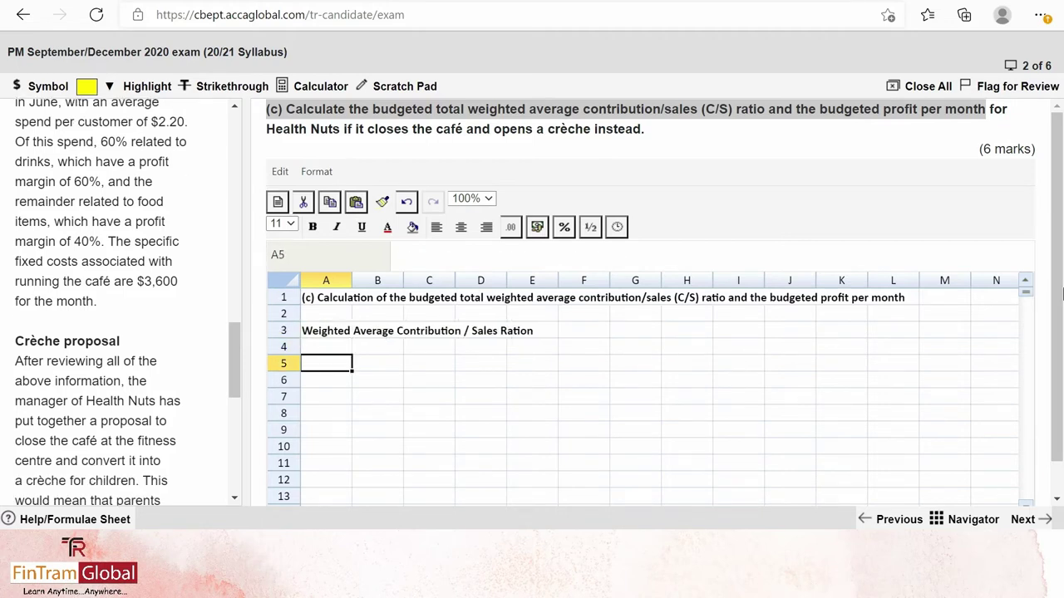
type("Total ")
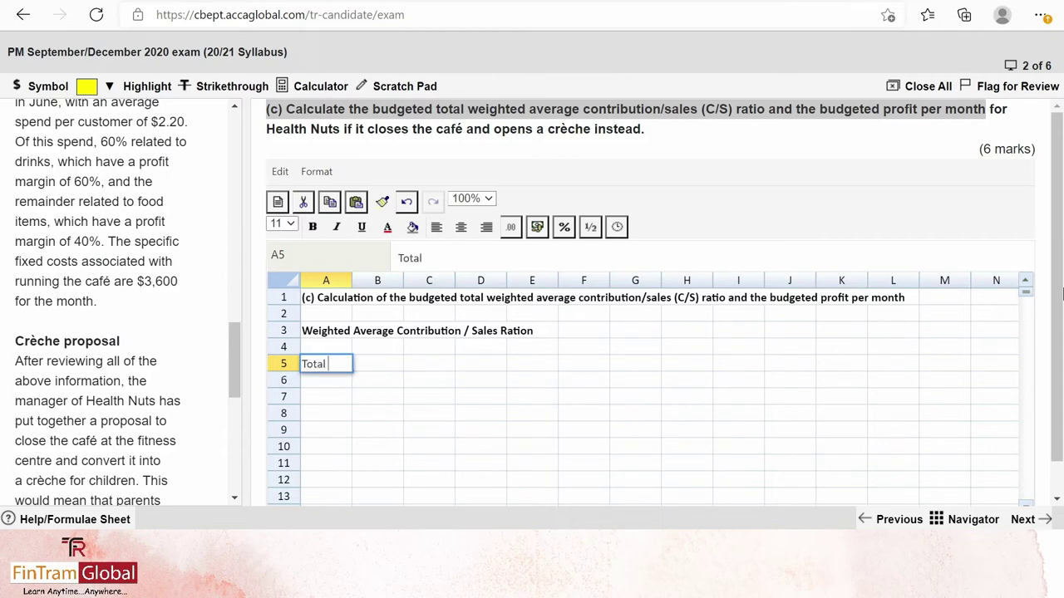
type("number of")
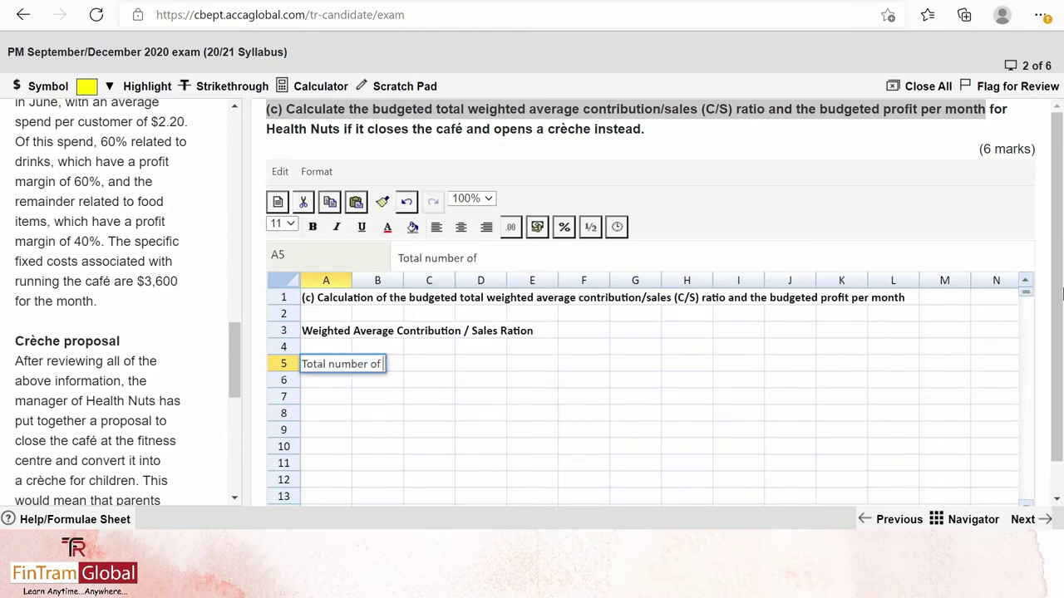
type(" Custo")
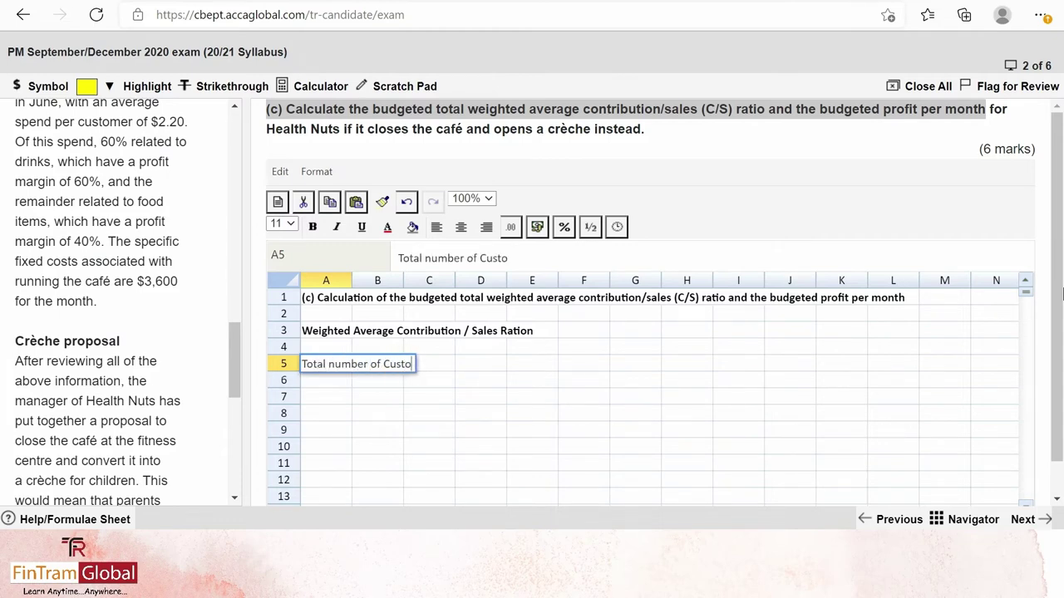
type("mers")
key("Return")
key("Up")
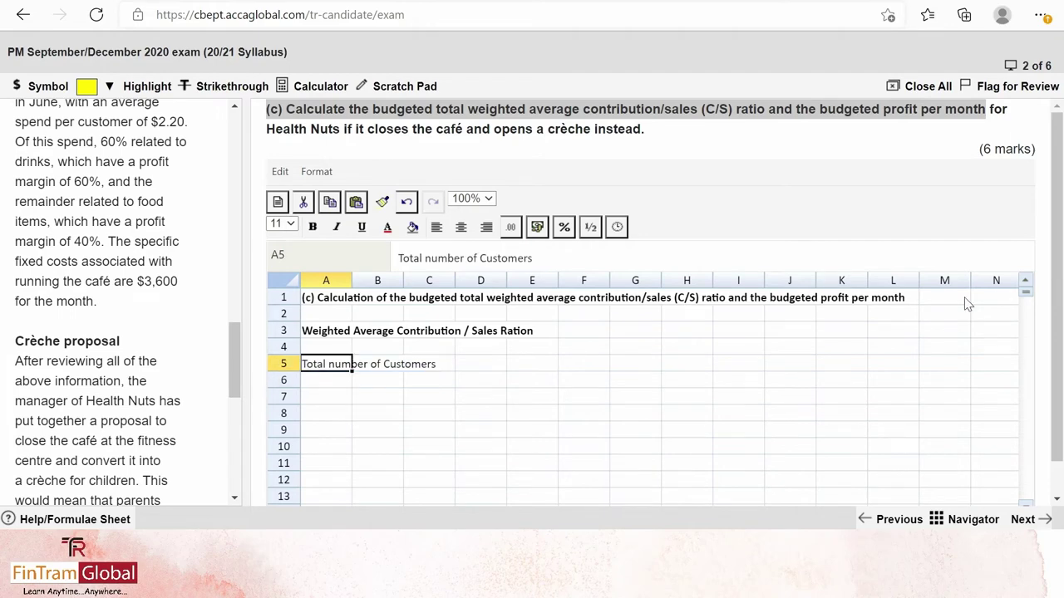
left_click_drag(352, 280, 462, 295)
Begin the total customers formula in cell B5 with =330
left_click(480, 363)
type("=")
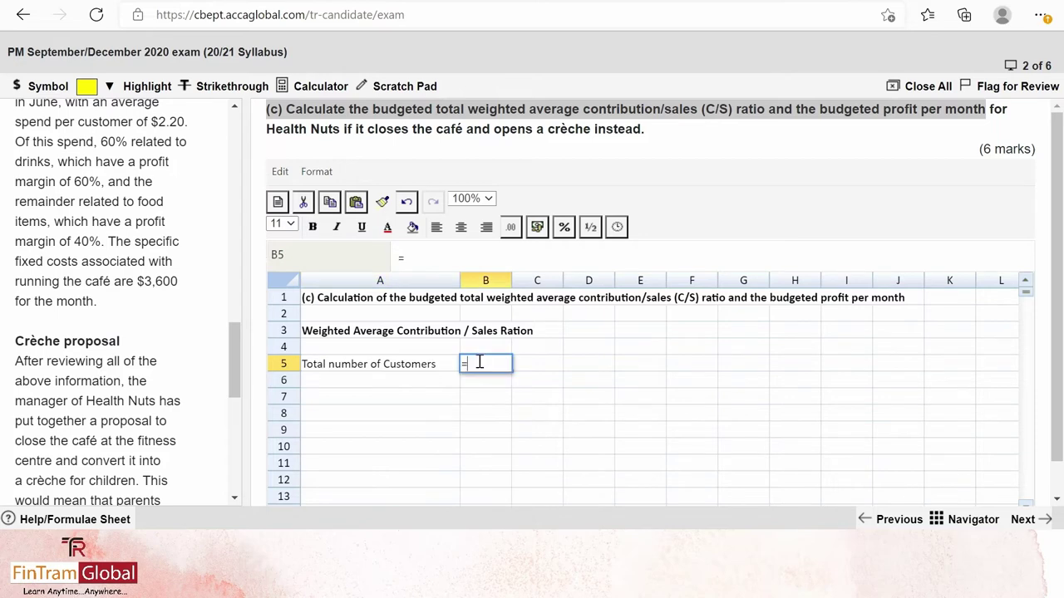
type("330")
Review requirement (c) and the crèche proposal for the expected change in customers between 9.00am and 5.00pm
scroll(177, 363, "down", 1)
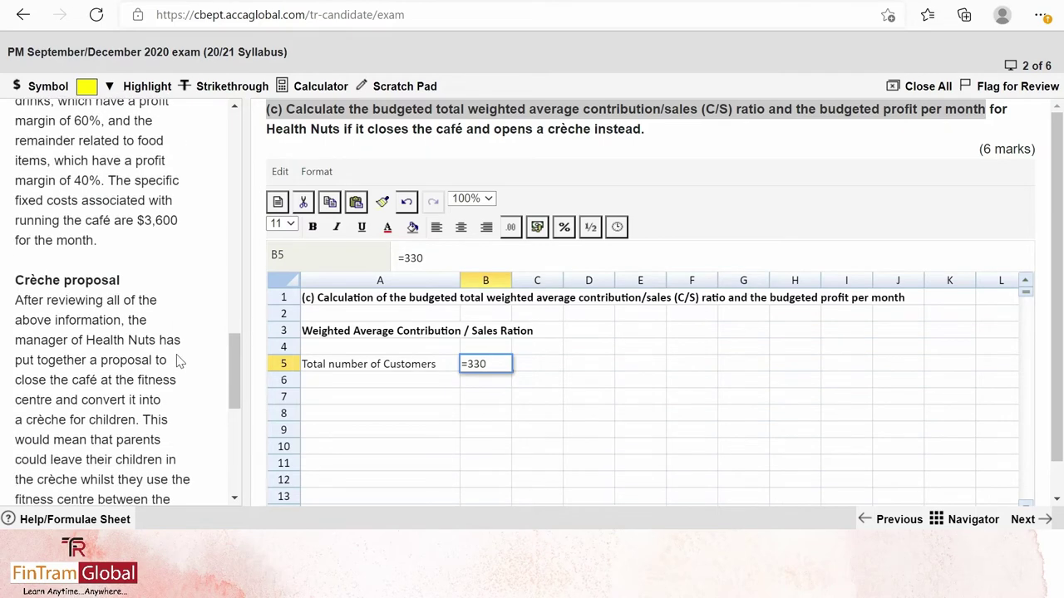
scroll(154, 336, "down", 2)
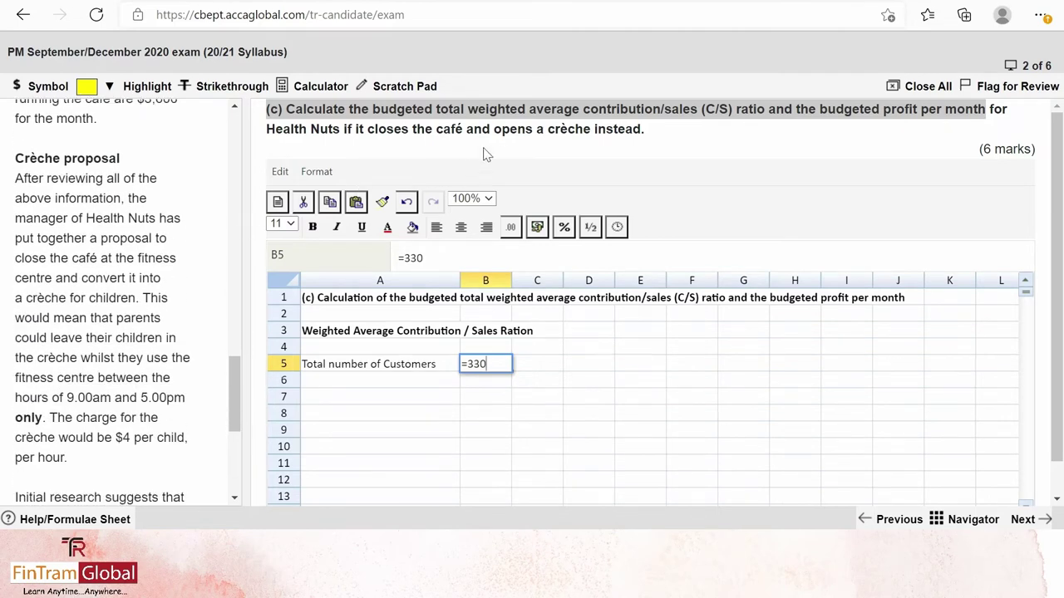
left_click_drag(536, 132, 605, 132)
left_click_drag(434, 129, 509, 130)
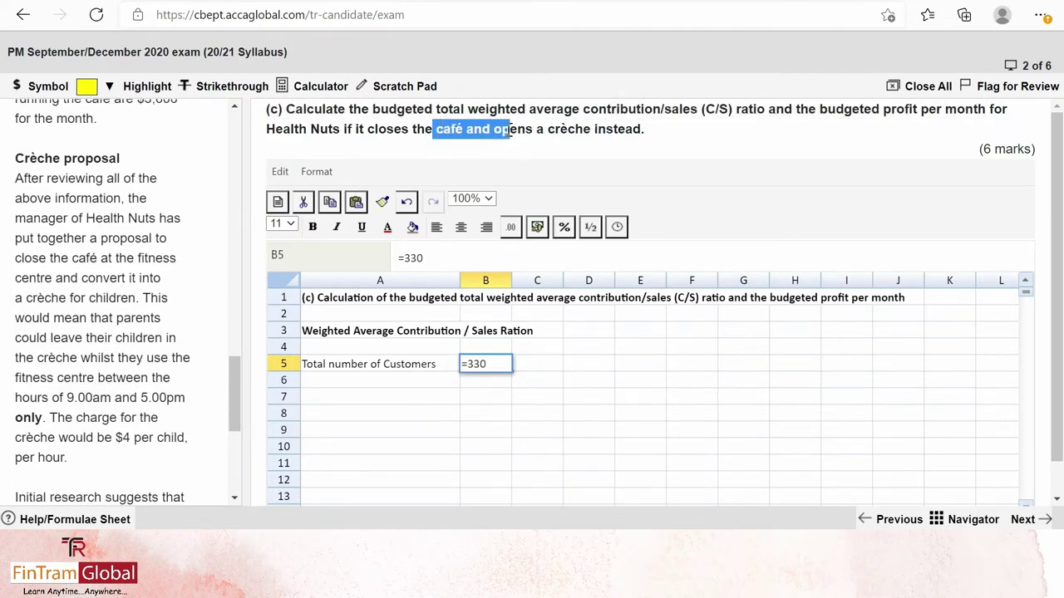
left_click(118, 265)
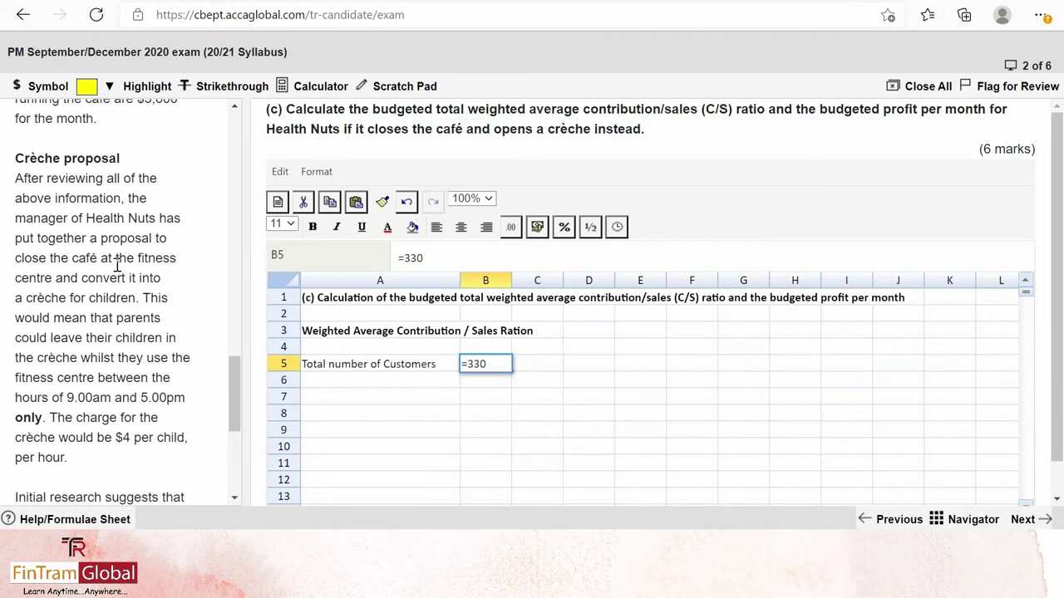
scroll(118, 265, "down", 1)
scroll(120, 270, "up", 1)
scroll(121, 272, "down", 4)
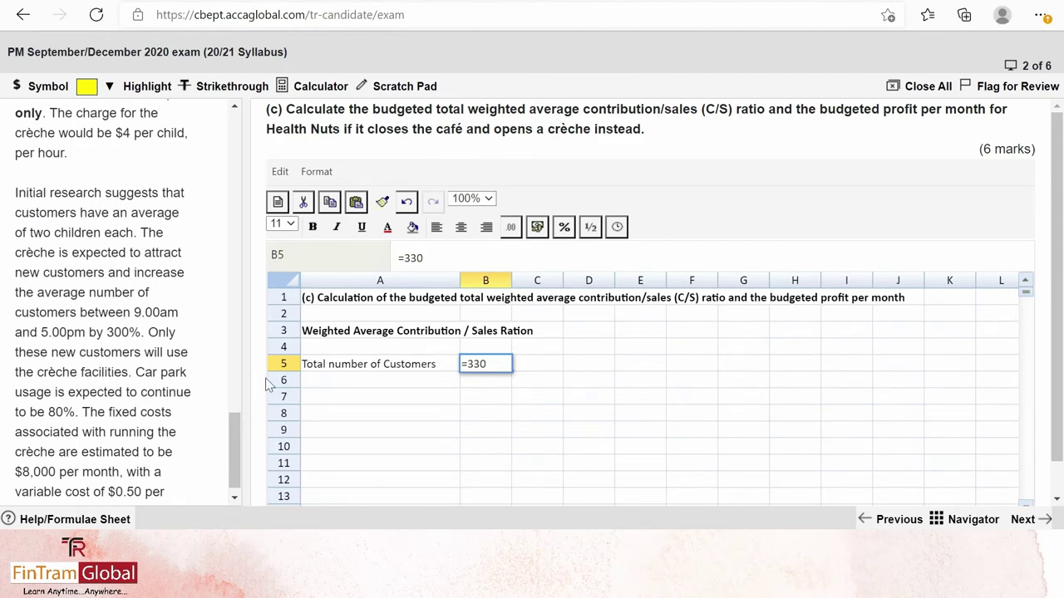
scroll(130, 411, "down", 1)
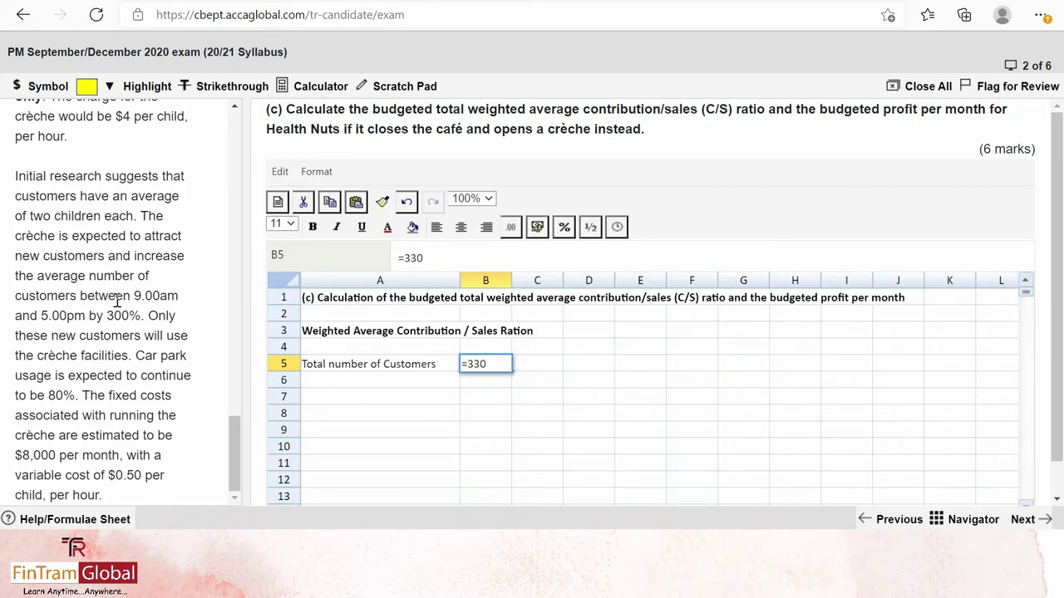
left_click_drag(134, 296, 151, 315)
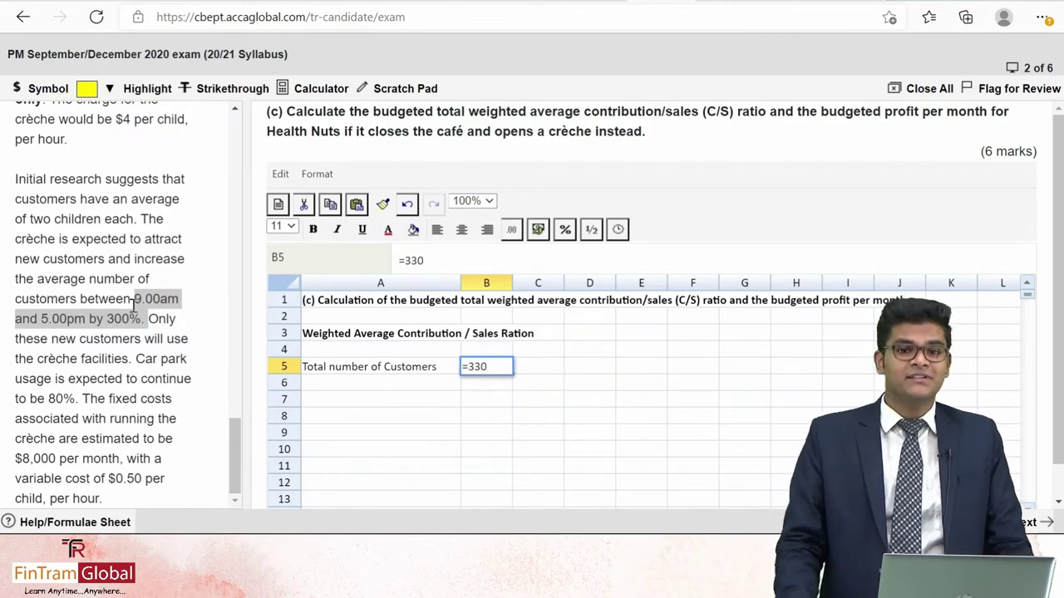
scroll(129, 306, "up", 6)
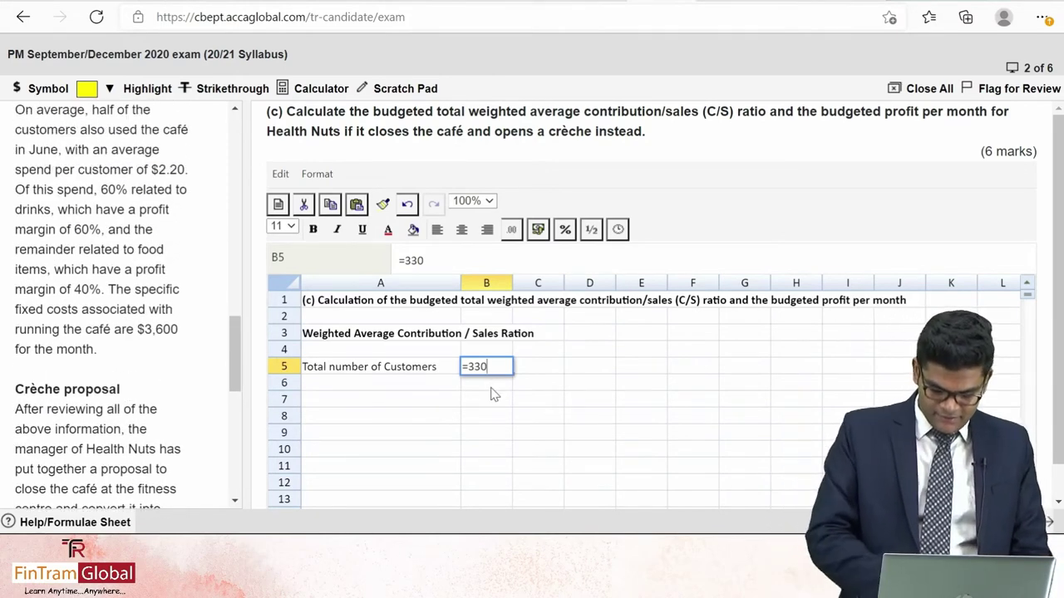
Extend the customer formula in B5 to =330+(330*300%)
type("+(")
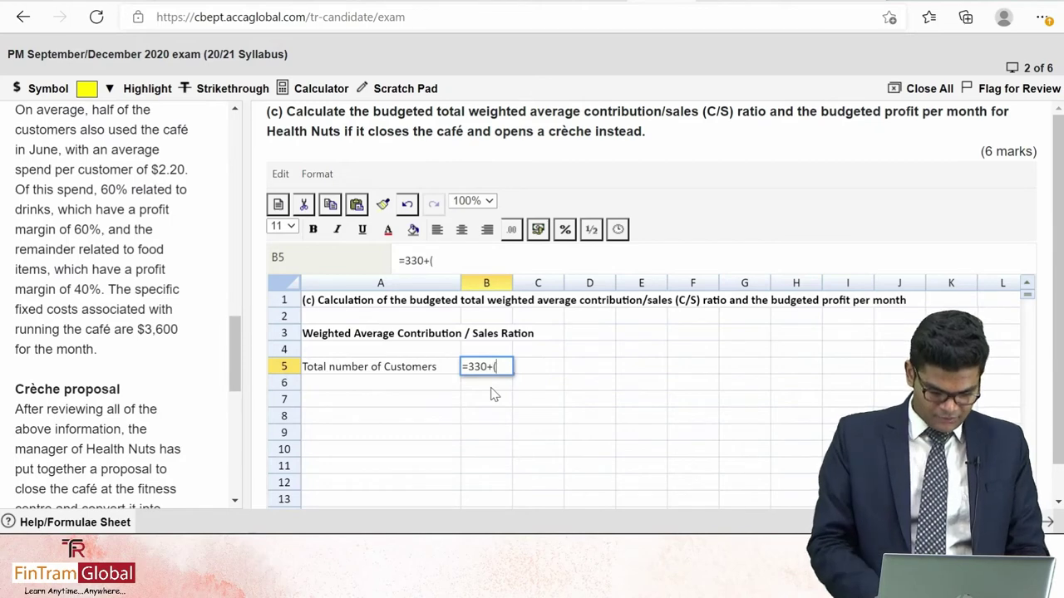
type("330*")
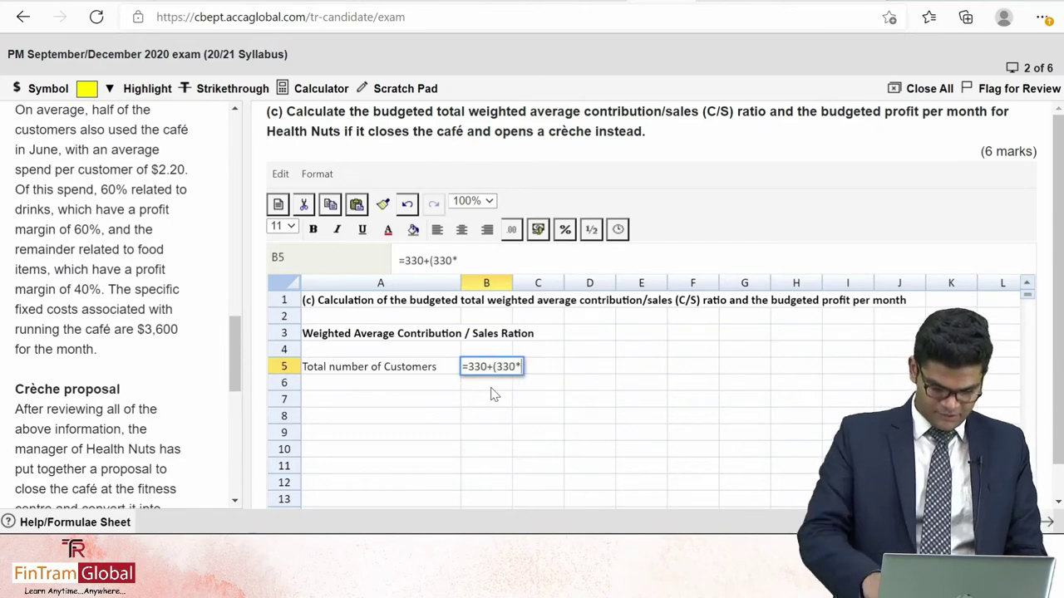
type("300")
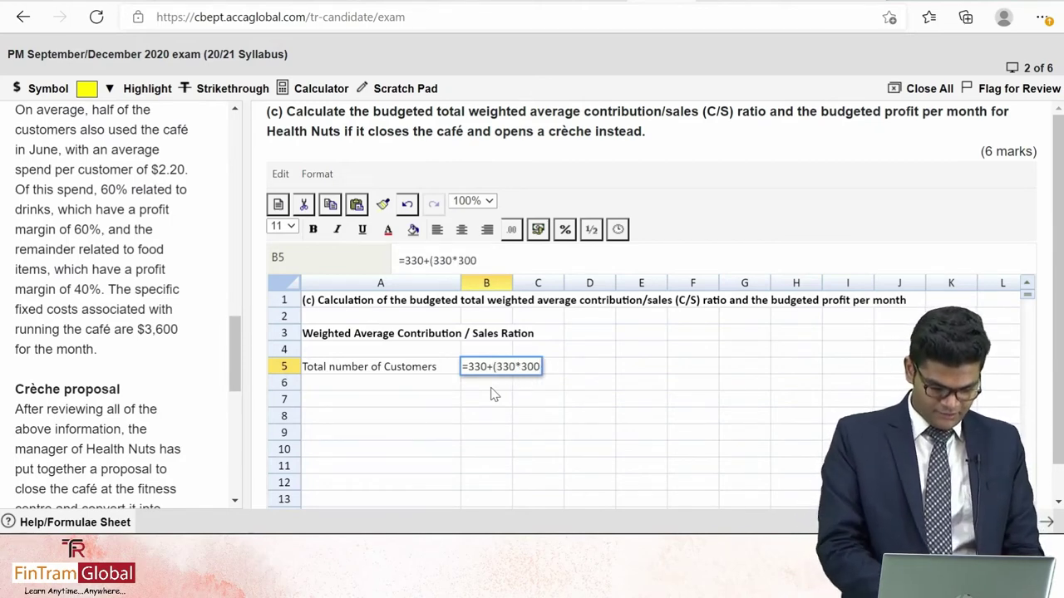
type("%)")
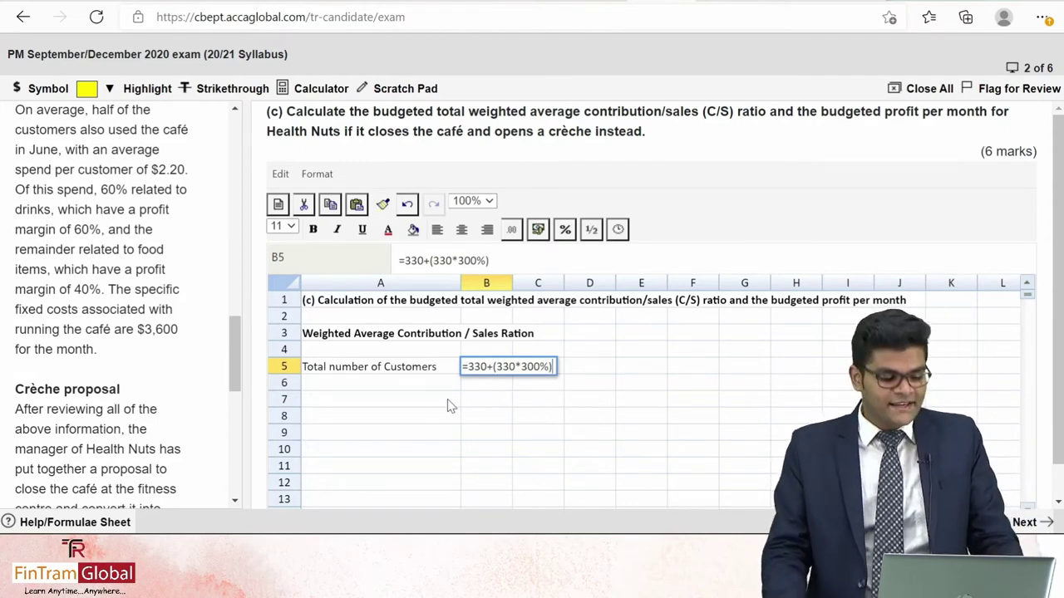
Reread the scenario from its beginning to check the average daily customers and those attending from 9.00am to 5.00pm
scroll(125, 274, "up", 5)
scroll(126, 274, "up", 5)
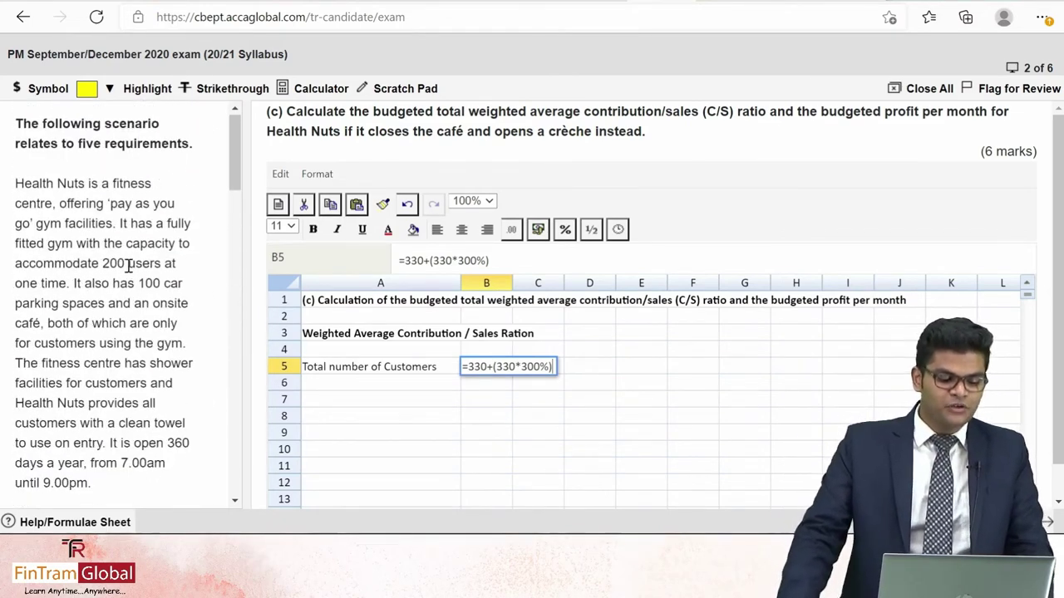
scroll(128, 270, "down", 1)
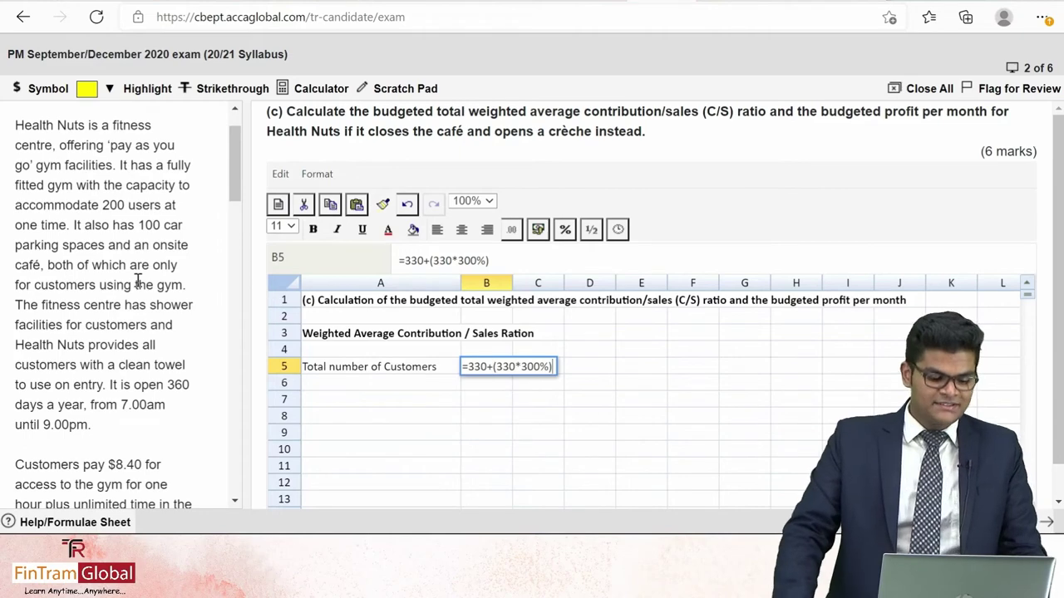
scroll(133, 282, "down", 6)
scroll(140, 289, "up", 3)
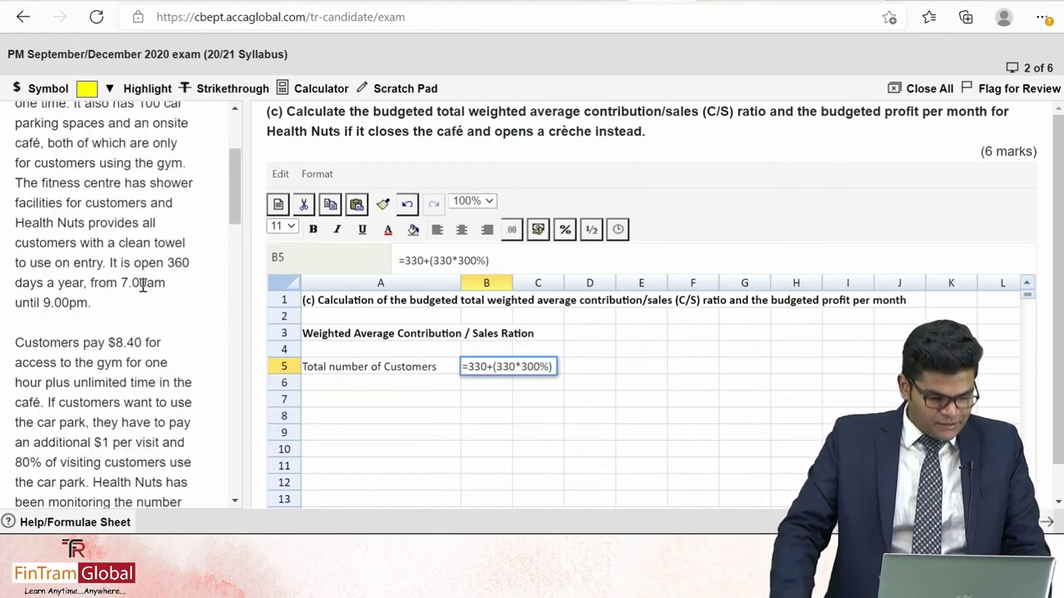
scroll(139, 289, "down", 6)
scroll(138, 235, "up", 1)
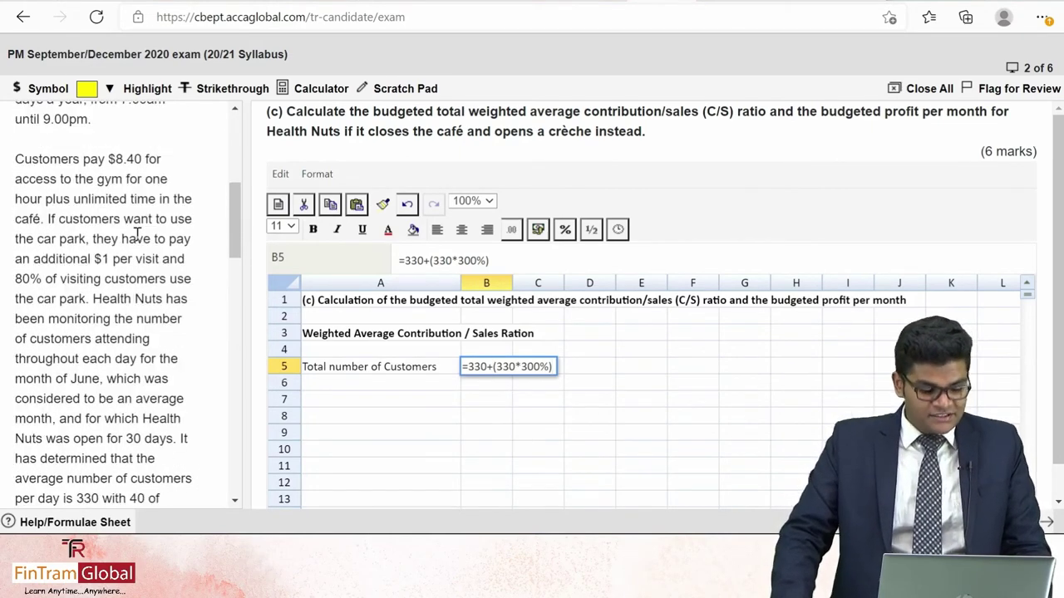
scroll(139, 244, "down", 3)
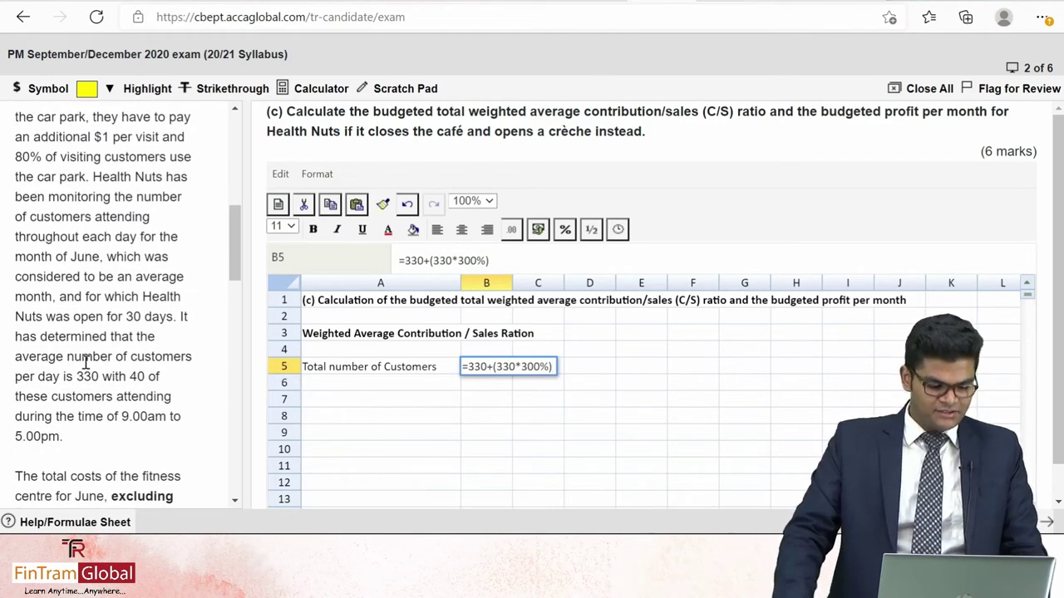
scroll(86, 366, "down", 4)
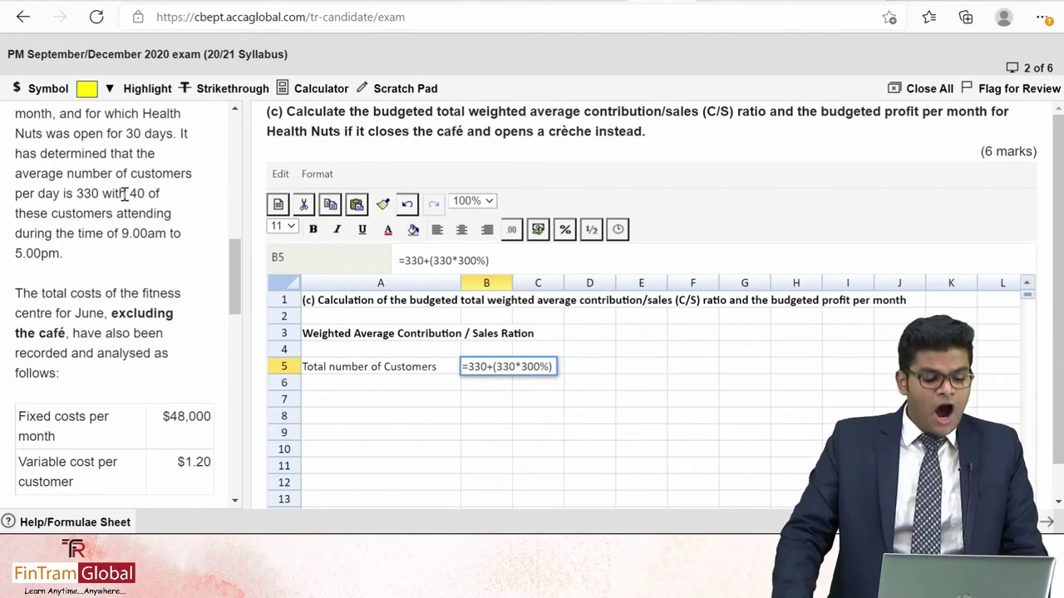
left_click_drag(126, 196, 170, 208)
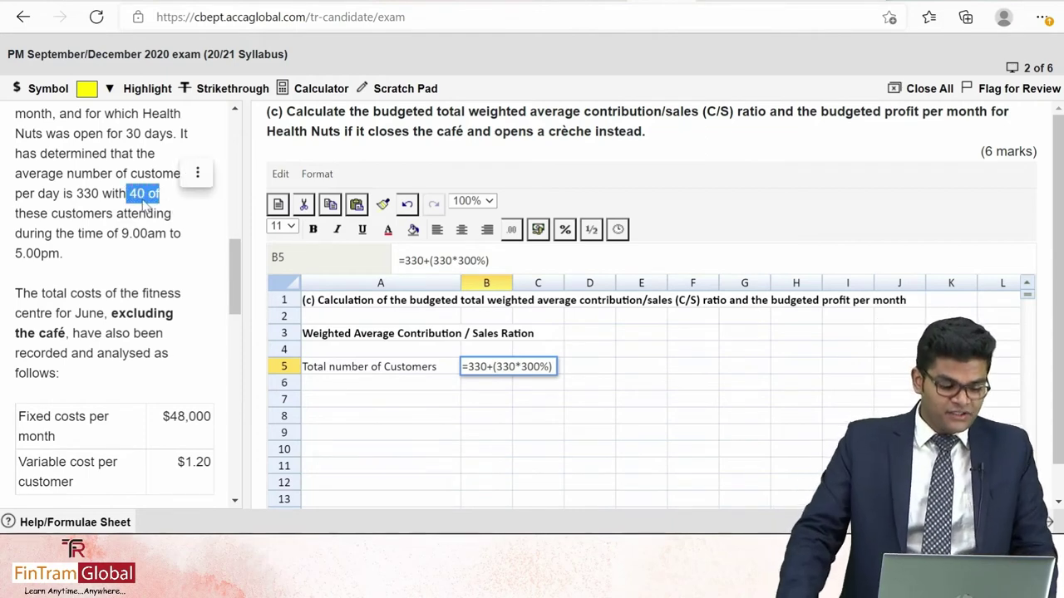
left_click(173, 230)
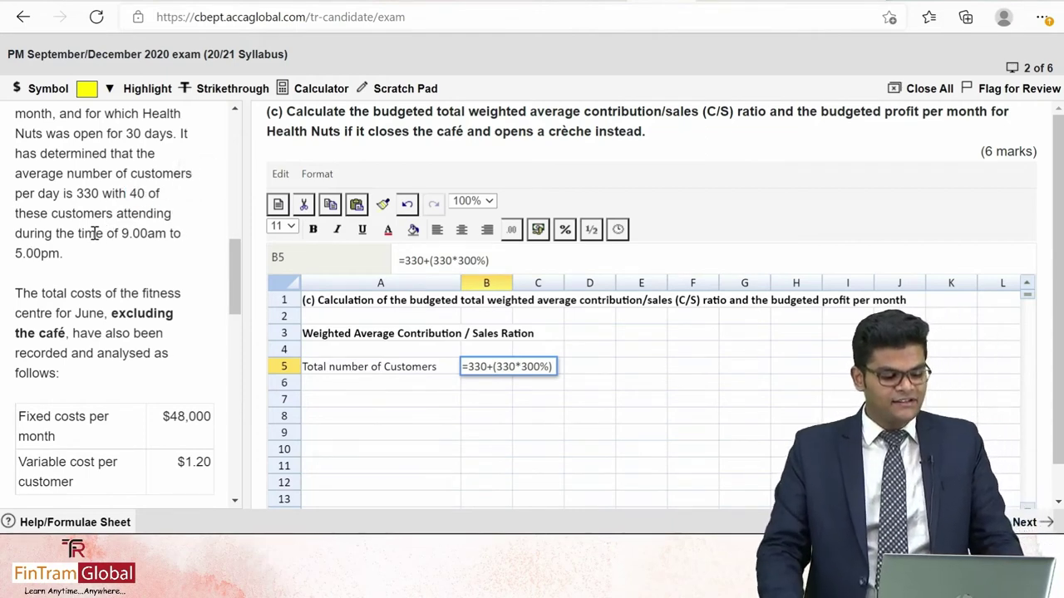
left_click_drag(122, 235, 153, 254)
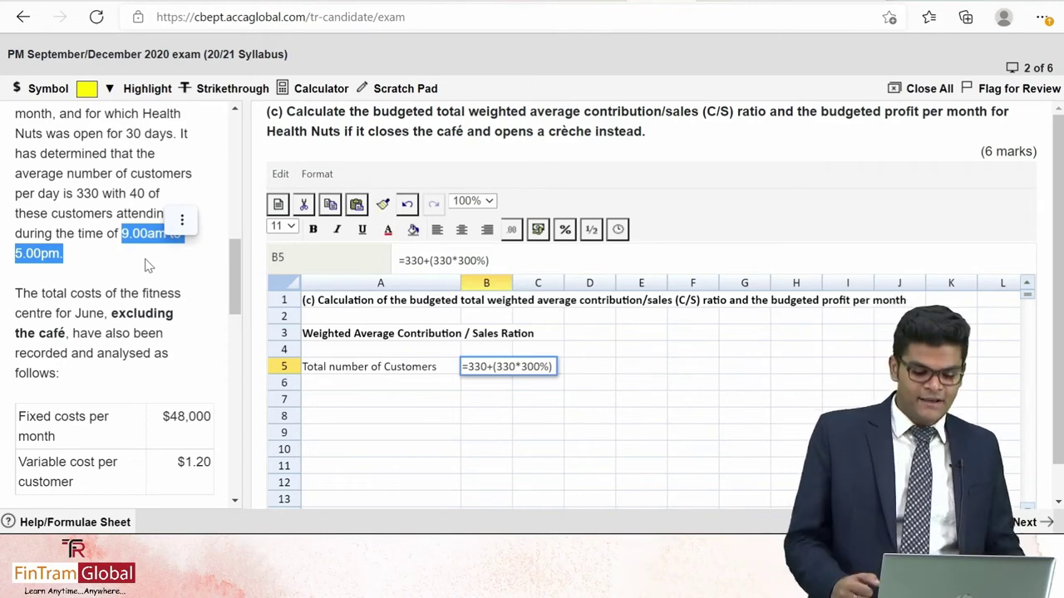
Correct the total customers formula in B5 to =330+(40*300%)
left_click(515, 368)
key("BackSpace")
key("BackSpace")
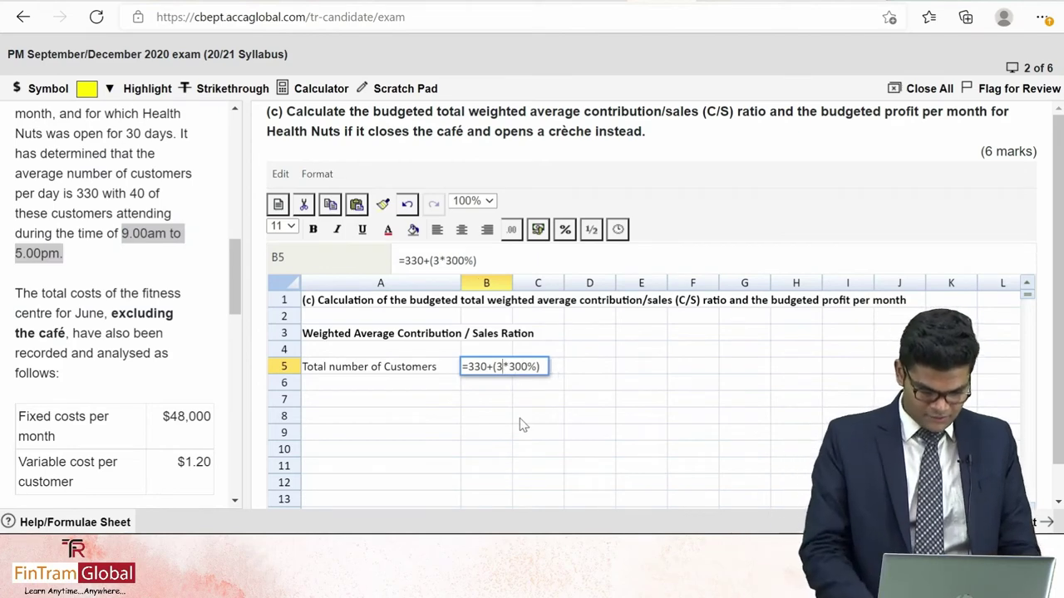
type("0")
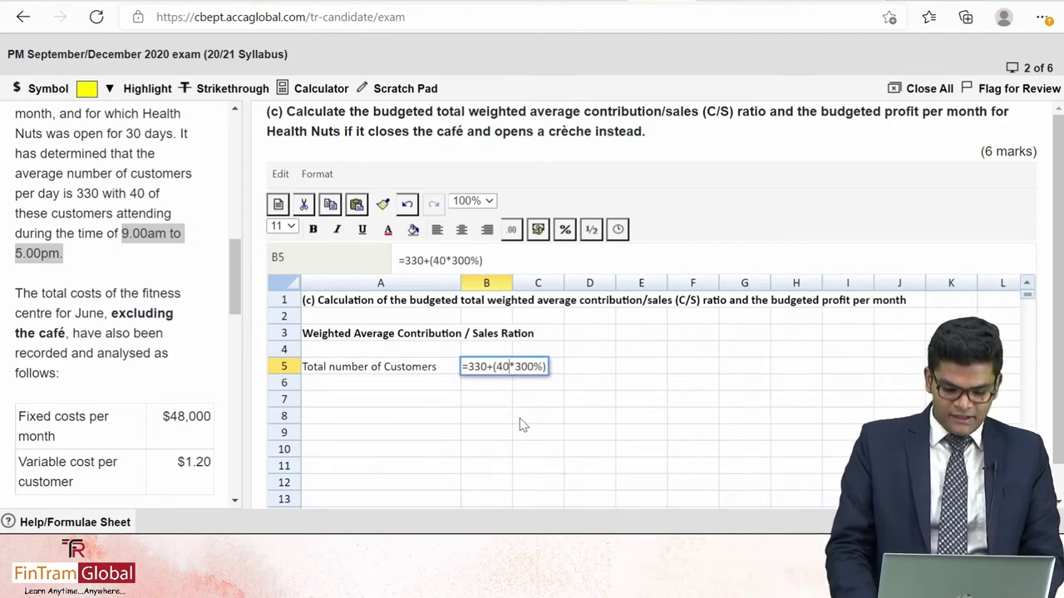
key("Return")
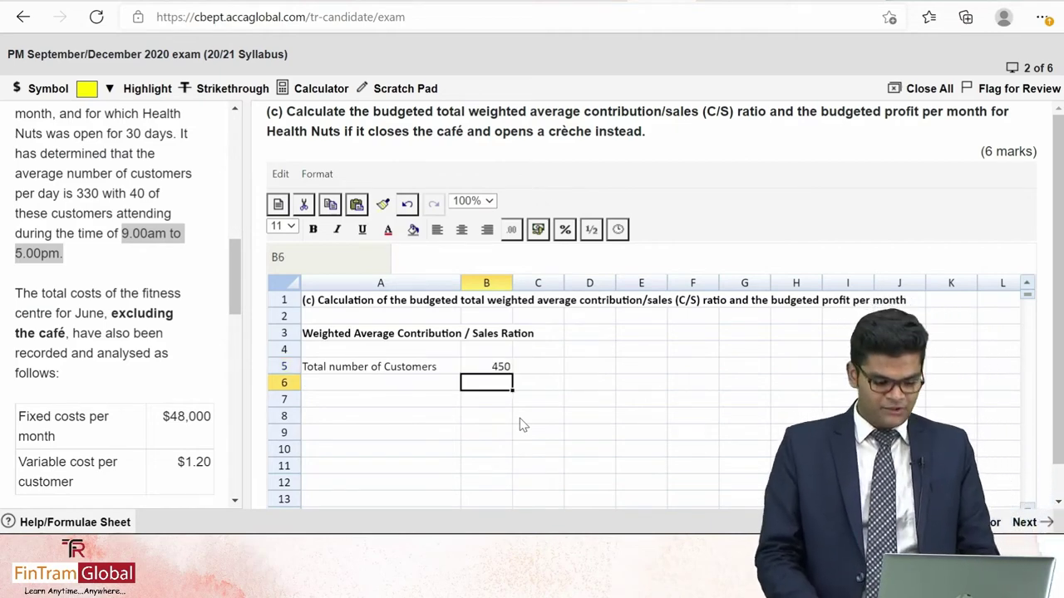
Label cell A6 "Numer of working days" beneath the total customers row
key("Left")
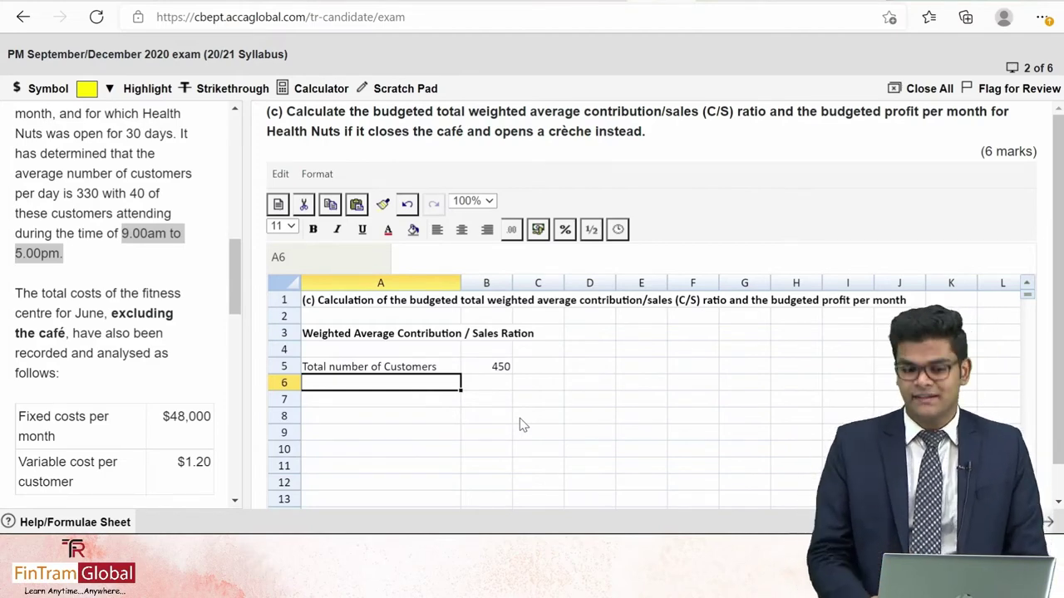
type("Numer")
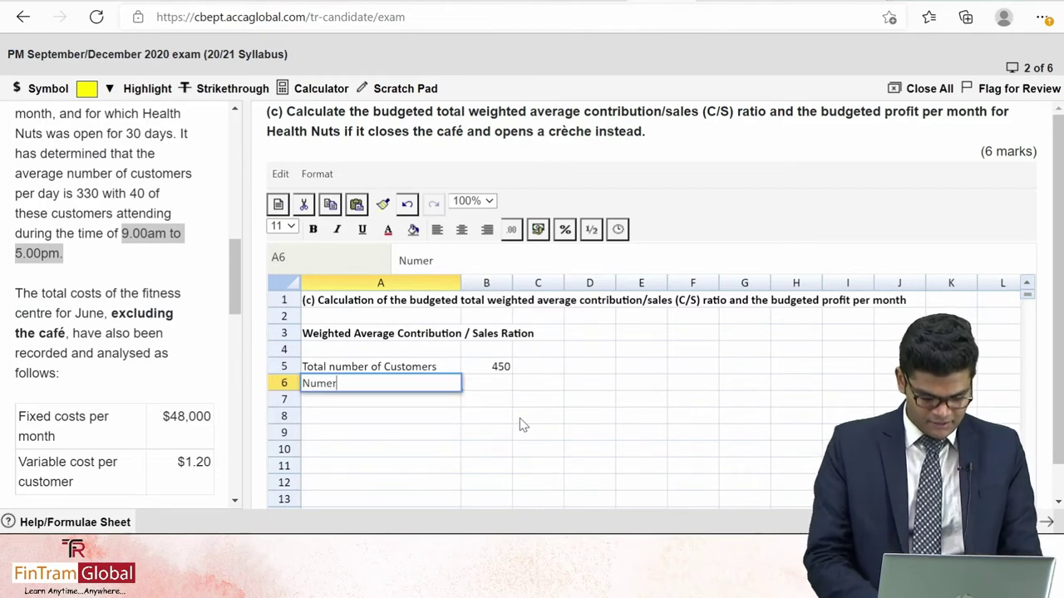
type(" of working days")
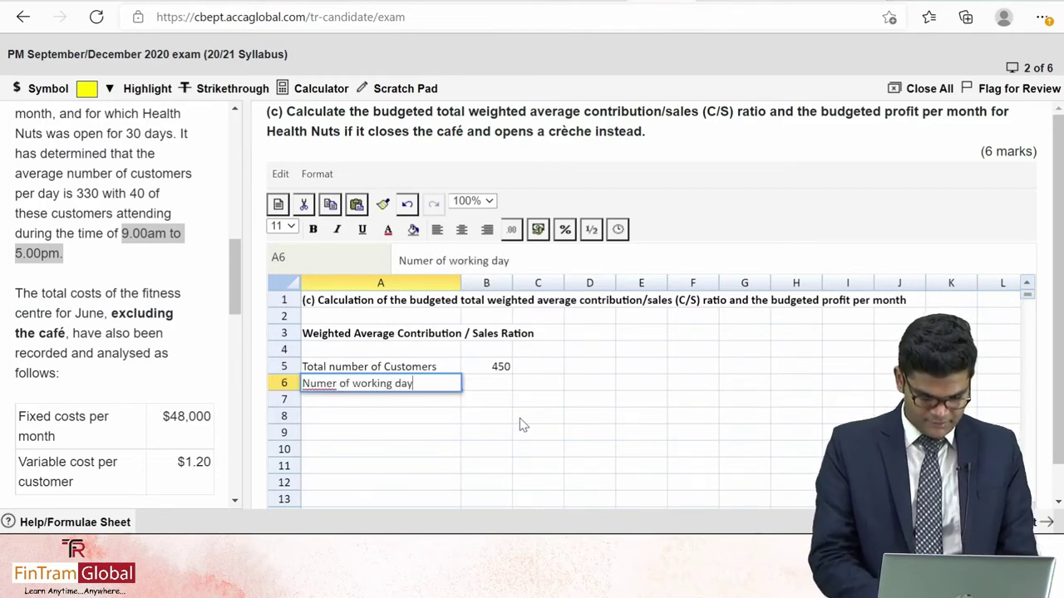
key("Return")
key("Up")
key("Right")
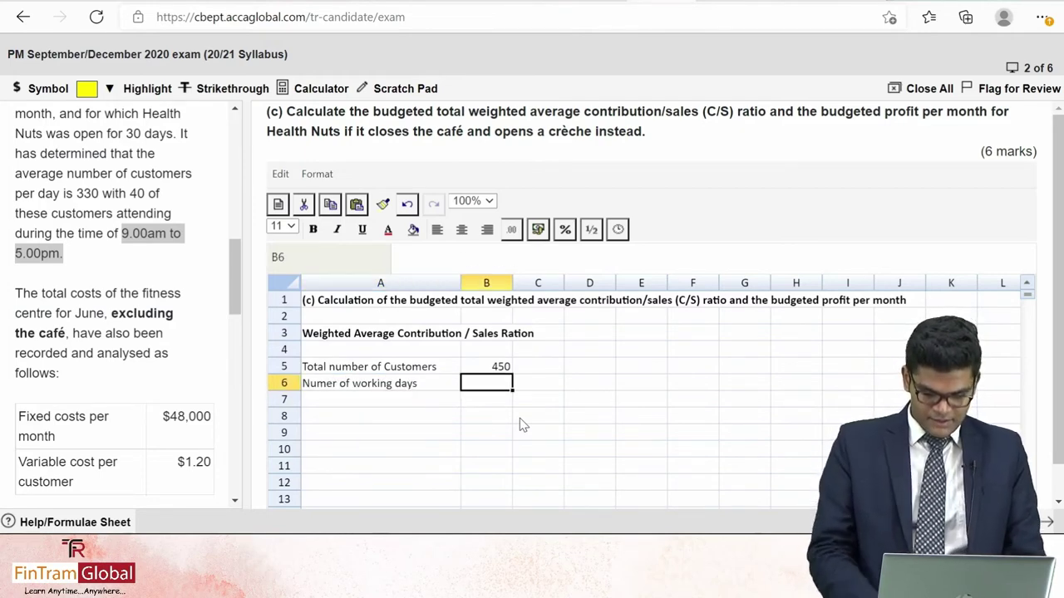
Try the formula =B5*30 in B6 beside the working days label
type("=")
key("Up")
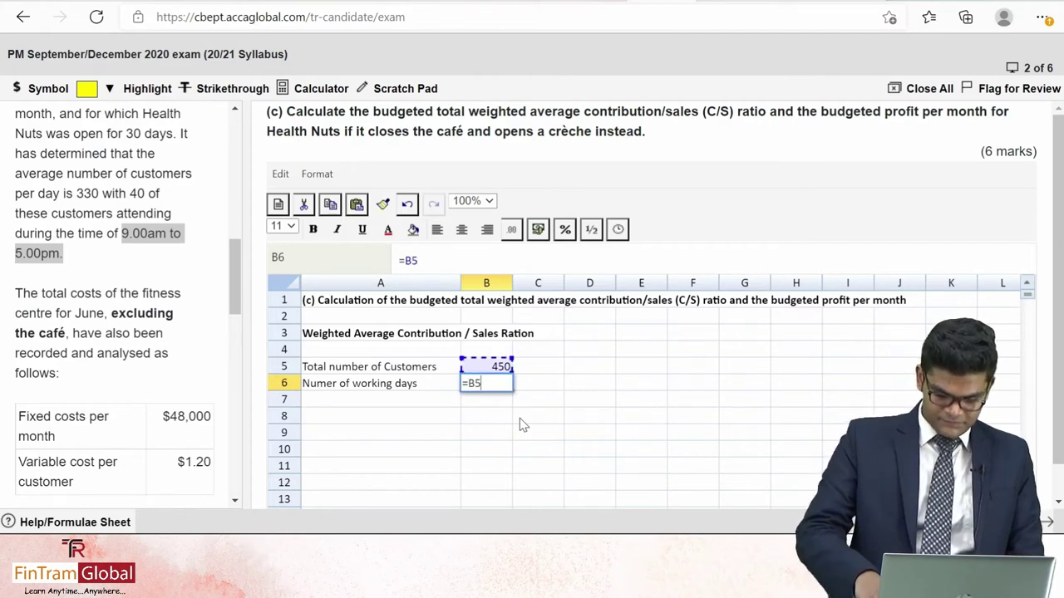
type("*")
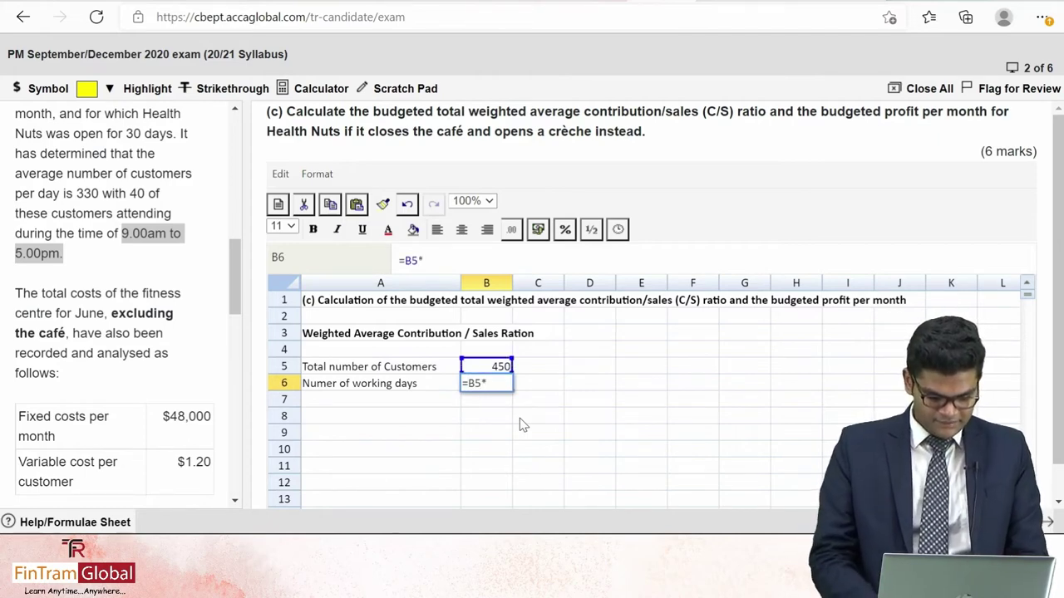
type("30")
key("Return")
Set the number of working days in B6 to 30
key("Up")
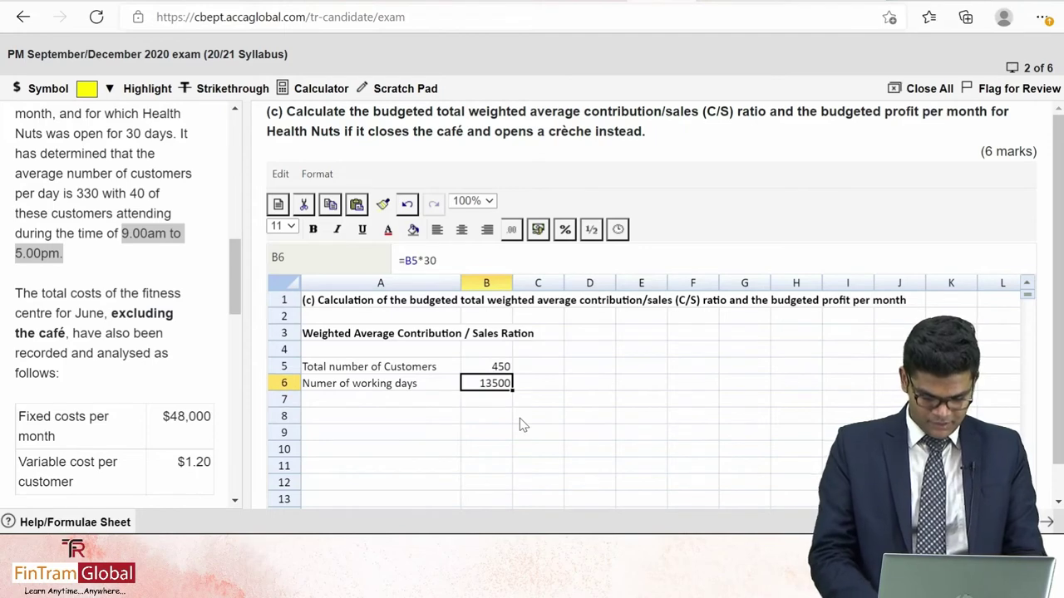
type("30")
key("Return")
Label cell A7 "Total number of customer per month" and widen column A to fit the text
key("Left")
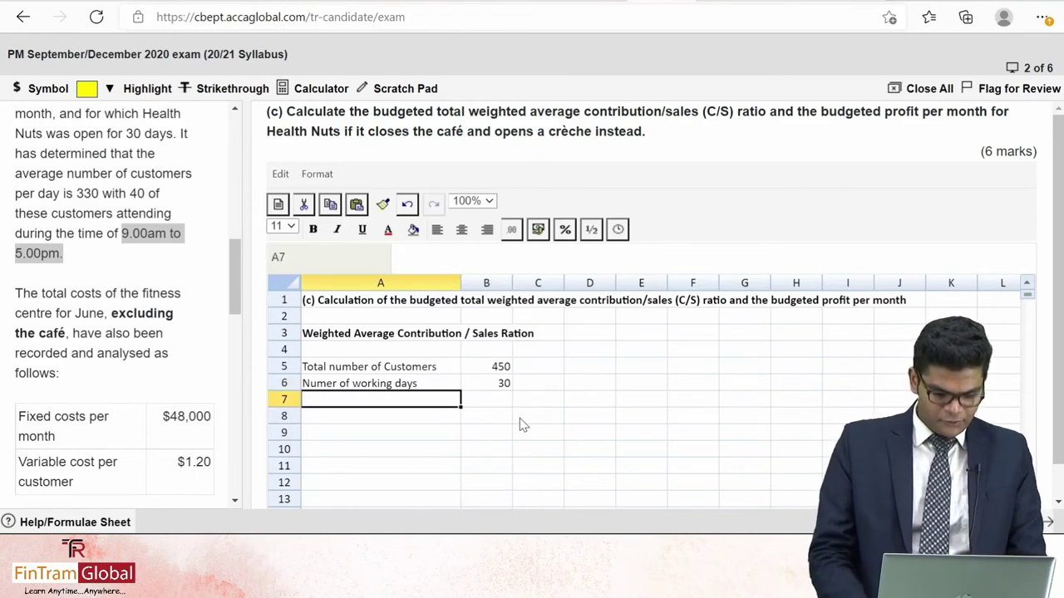
type("Toat")
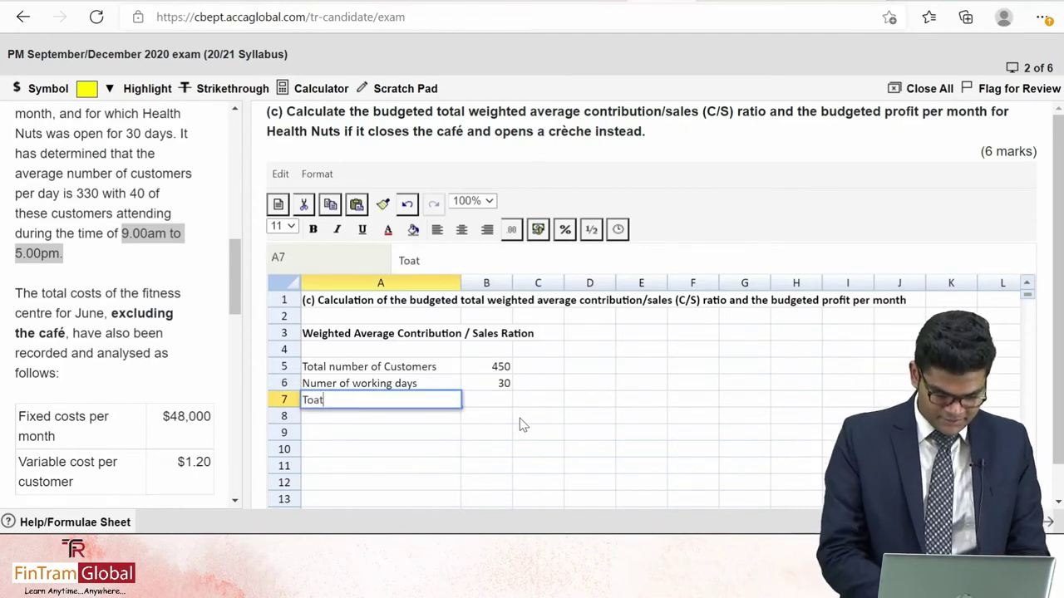
type("l \\\\")
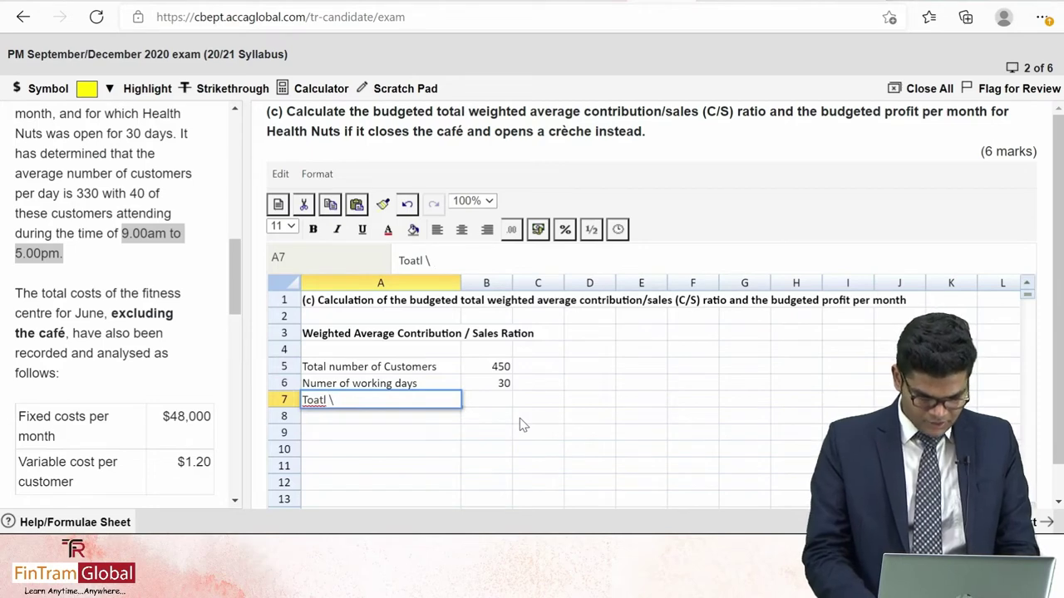
key("BackSpace")
key("BackSpace")
key("BackSpace")
key("BackSpace")
key("BackSpace")
type("tal")
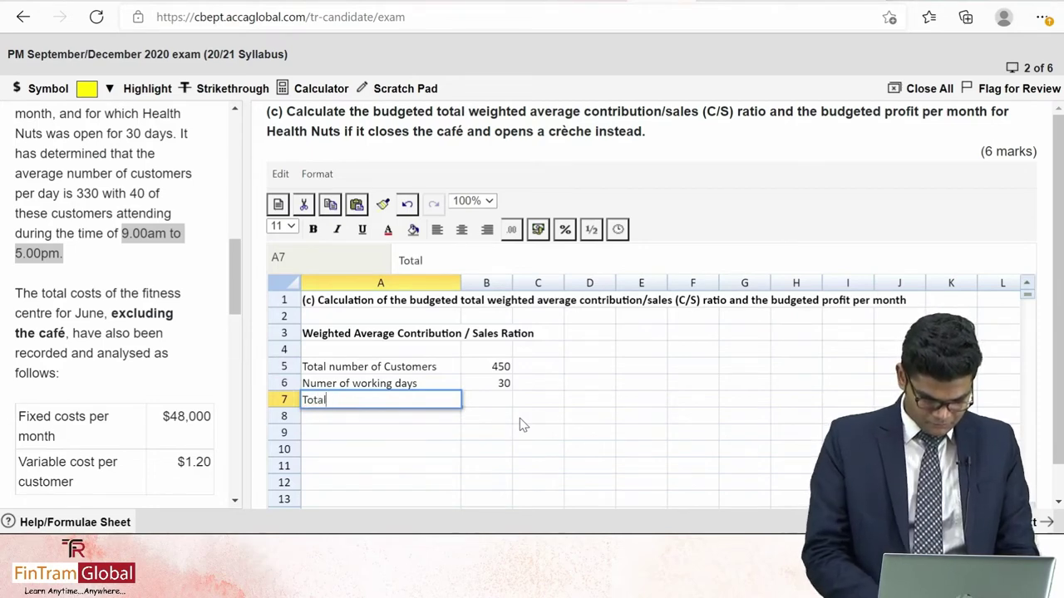
type(" number of ")
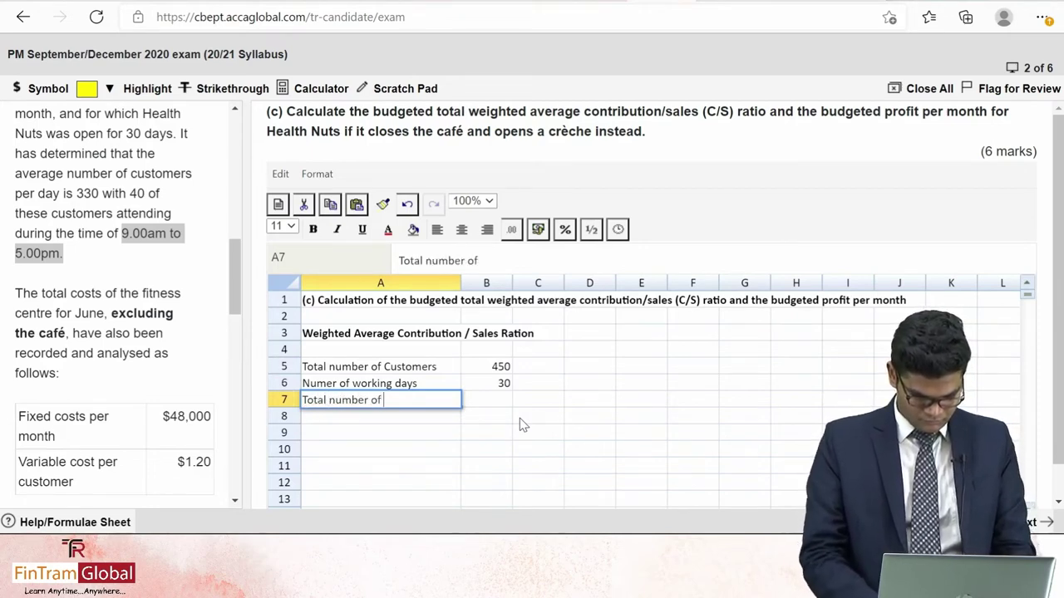
type("customer ")
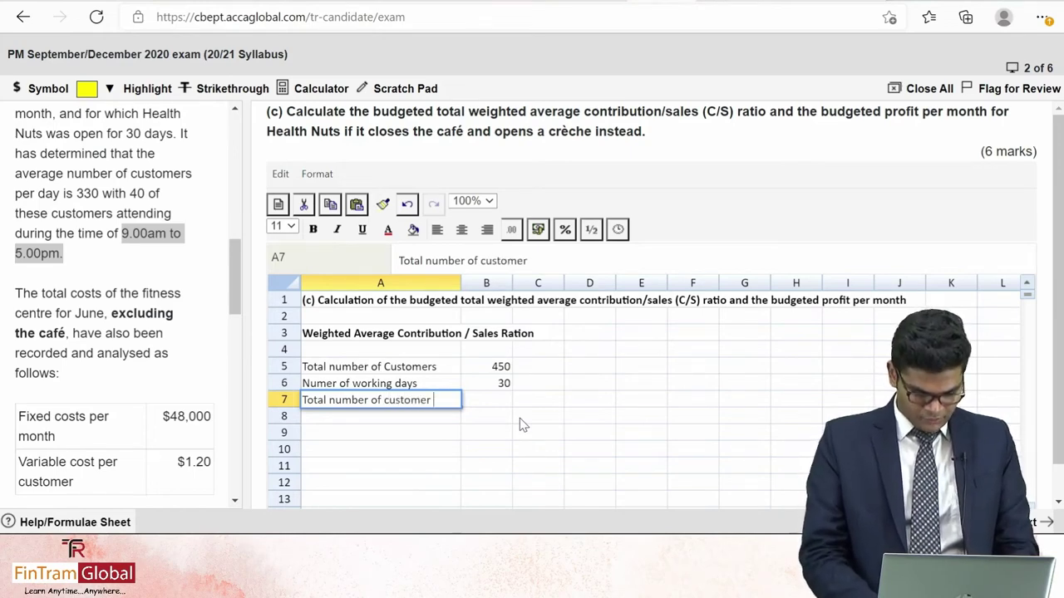
type("per month")
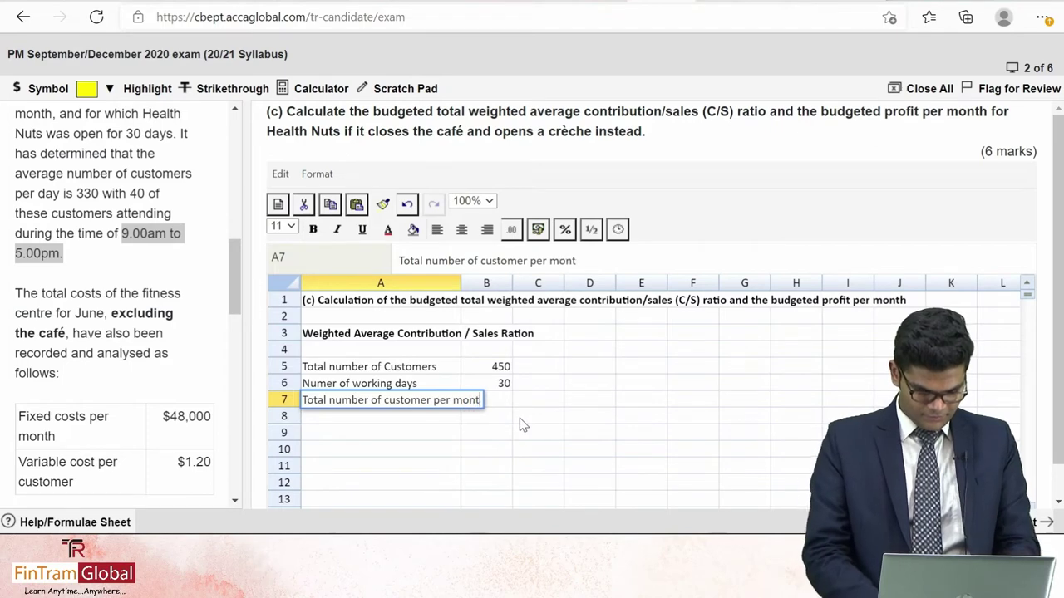
key("Return")
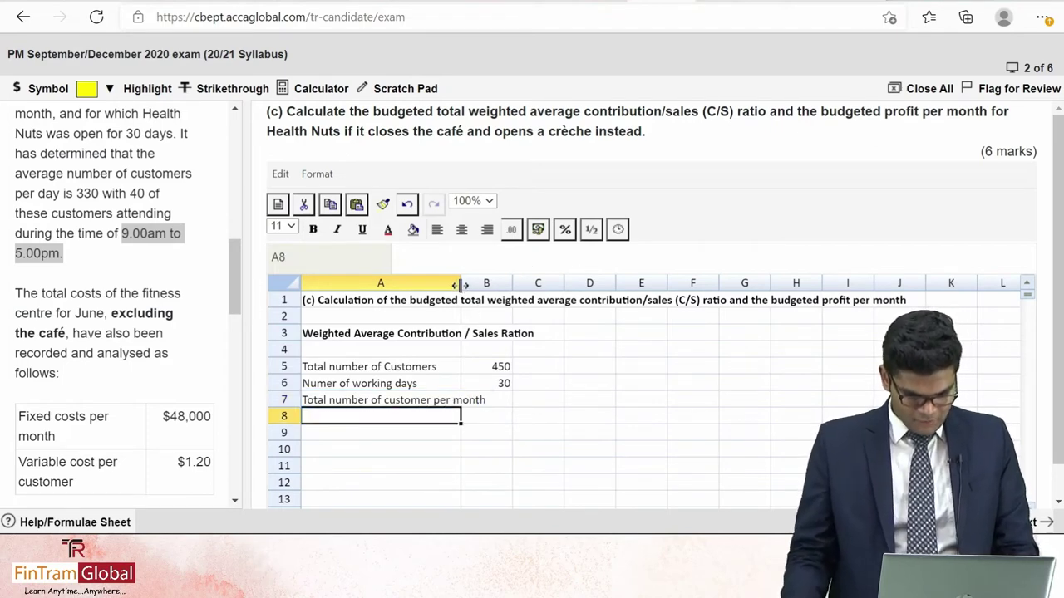
left_click_drag(461, 282, 498, 284)
Calculate the total monthly customers in B7 with the formula =B5*B6
key("Up")
key("Right")
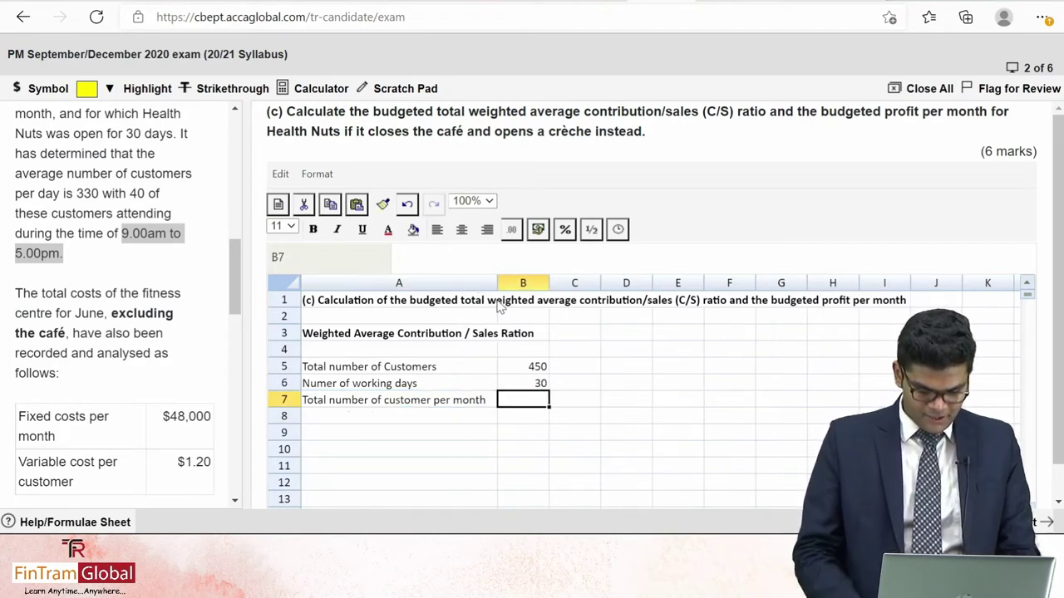
type("=")
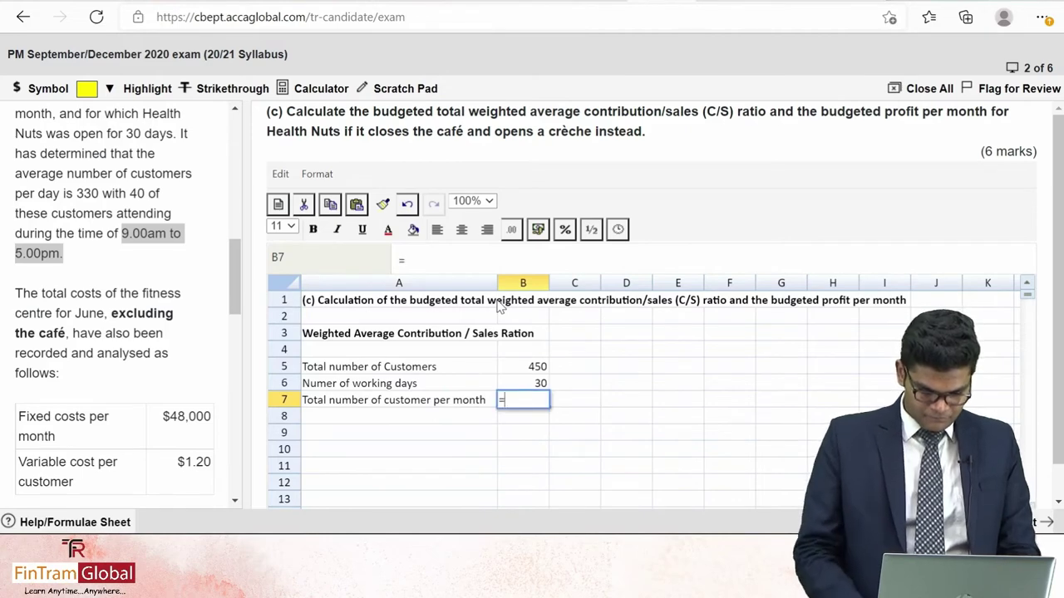
key("Up")
key("Up")
type("*")
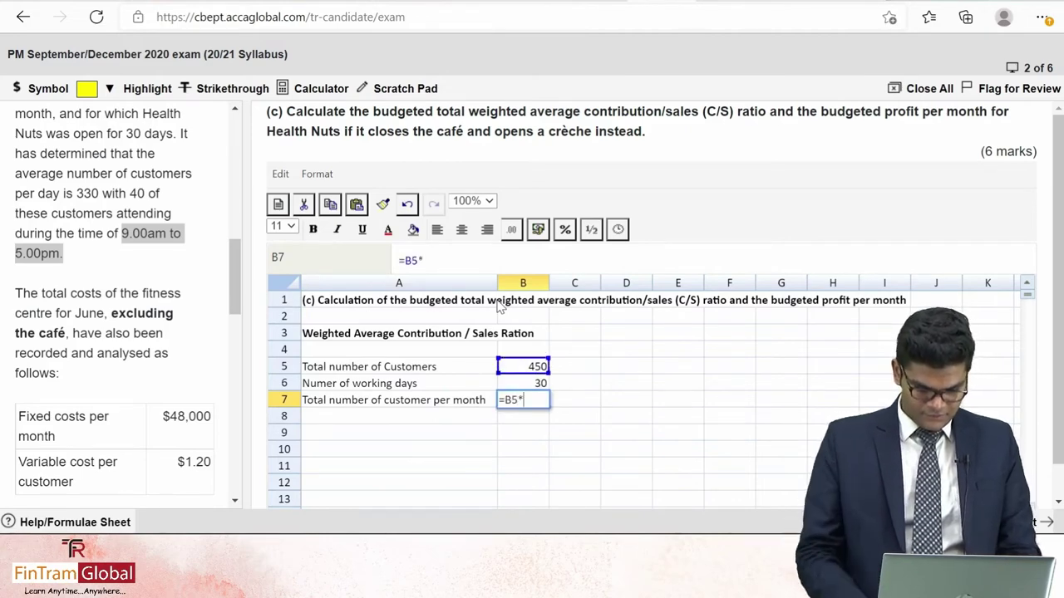
key("Up")
key("Return")
Make the monthly customer total label and its value in A7:B7 bold
key("Up")
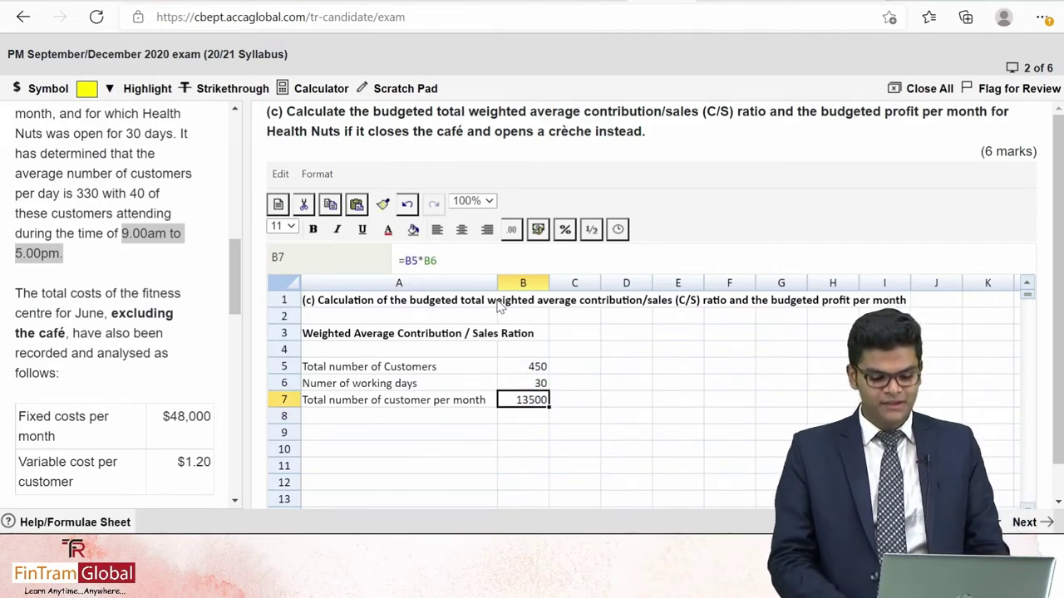
key("Left")
key("shift+Right")
key("ctrl+b")
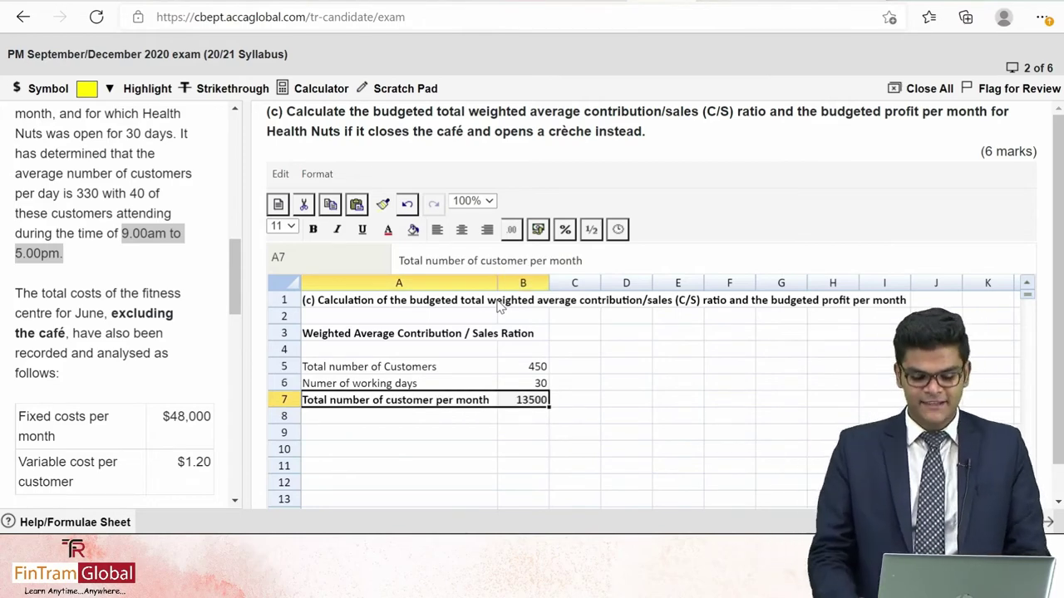
Extend the label in A5 to read "Total number of Customers per day"
left_click(447, 371)
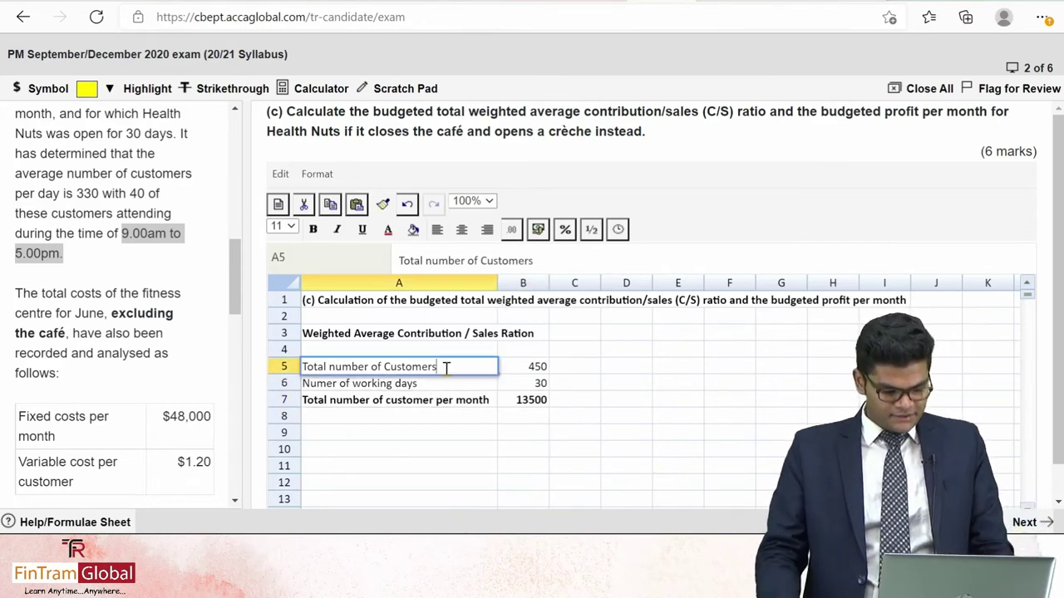
type("per day")
key("Return")
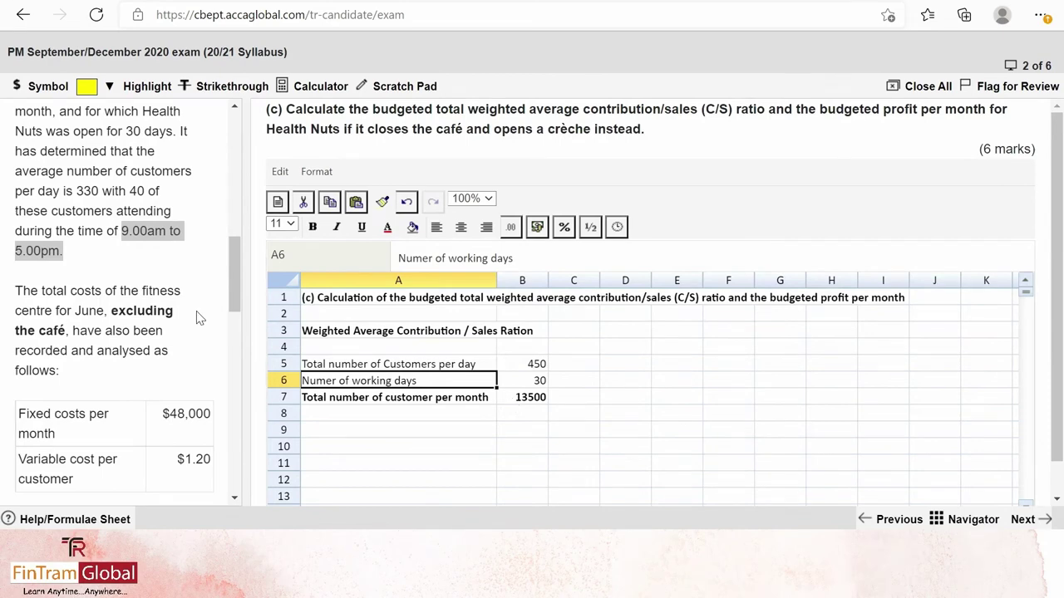
Label cell A9 "Sales per customer", leaving a blank row below the monthly customer total
key("Down")
key("Down")
key("Down")
type("S")
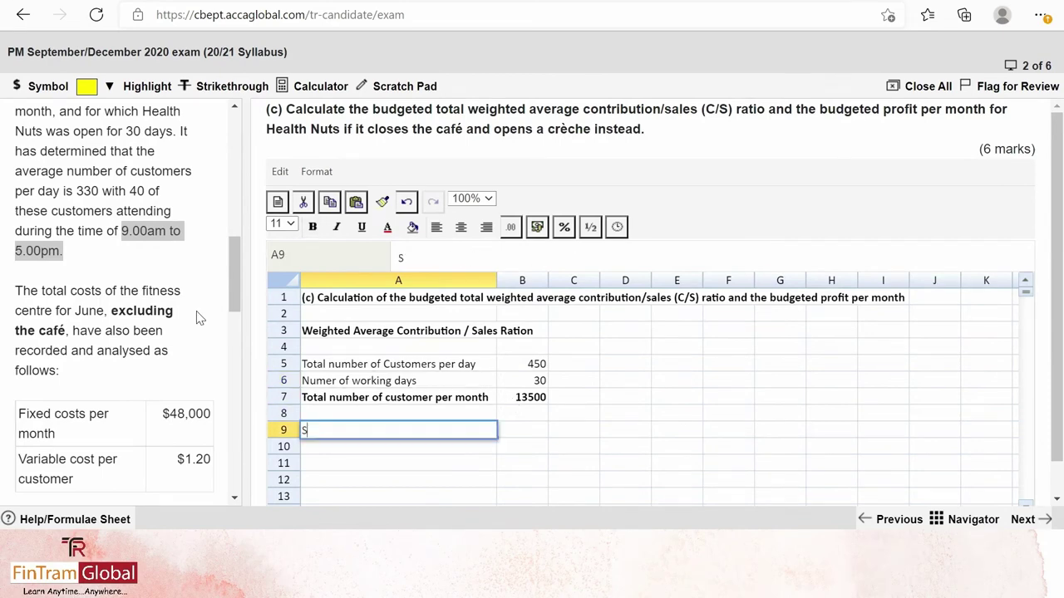
type("ales per cu")
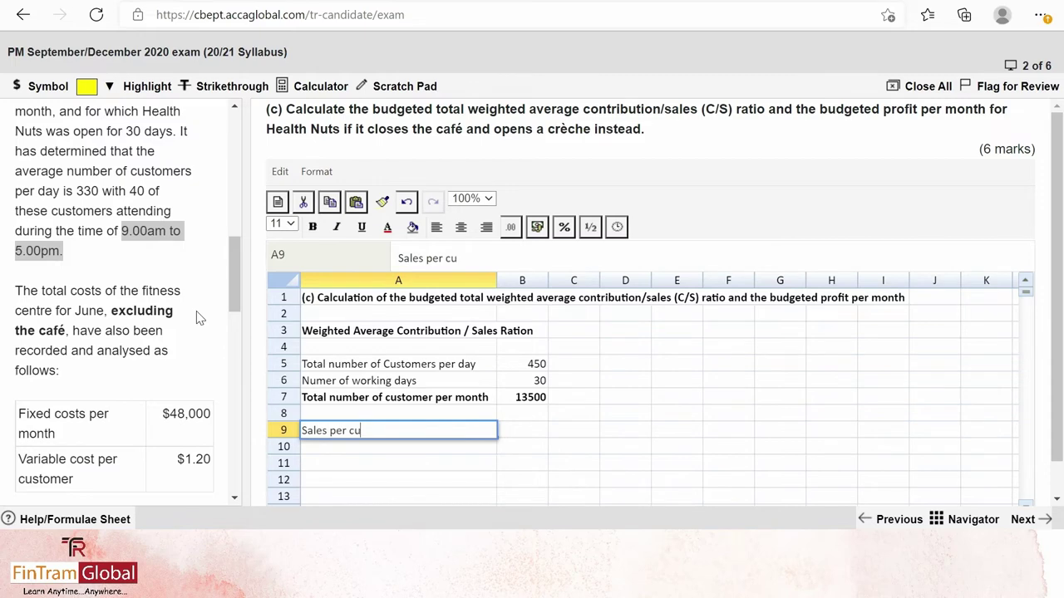
type("stomer")
key("Return")
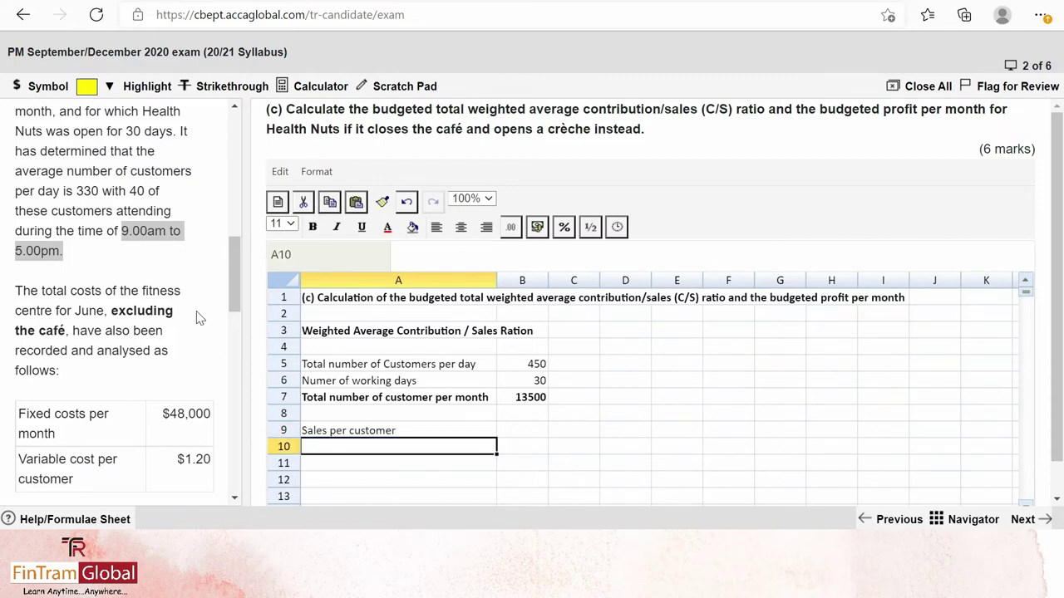
Check the scenario through the crèche proposal and enter 9.2 as the sales per customer in B9
key("Up")
key("Right")
scroll(135, 285, "down", 2)
scroll(136, 284, "down", 7)
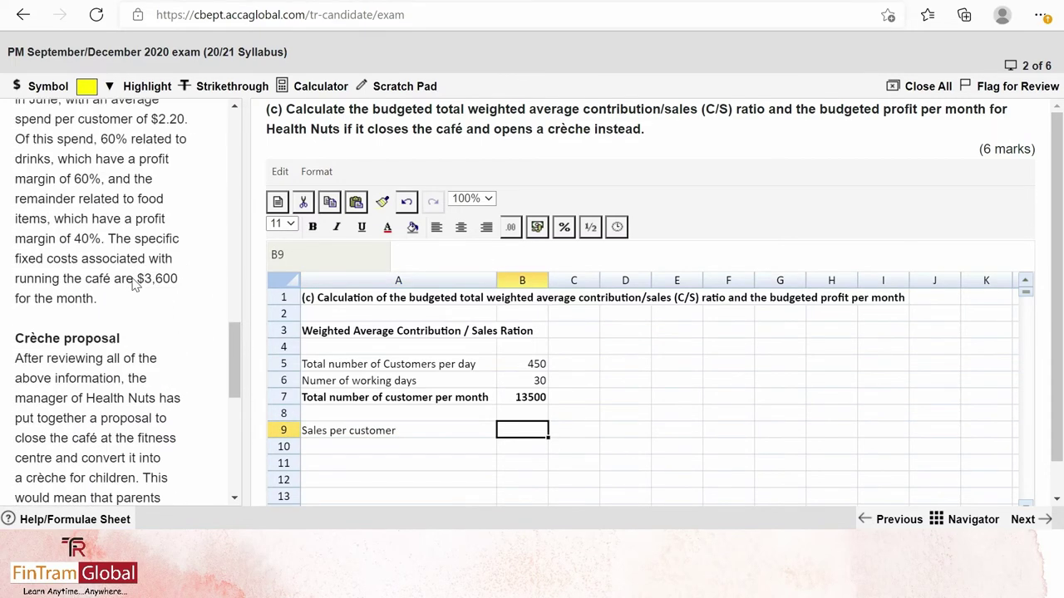
scroll(136, 285, "down", 3)
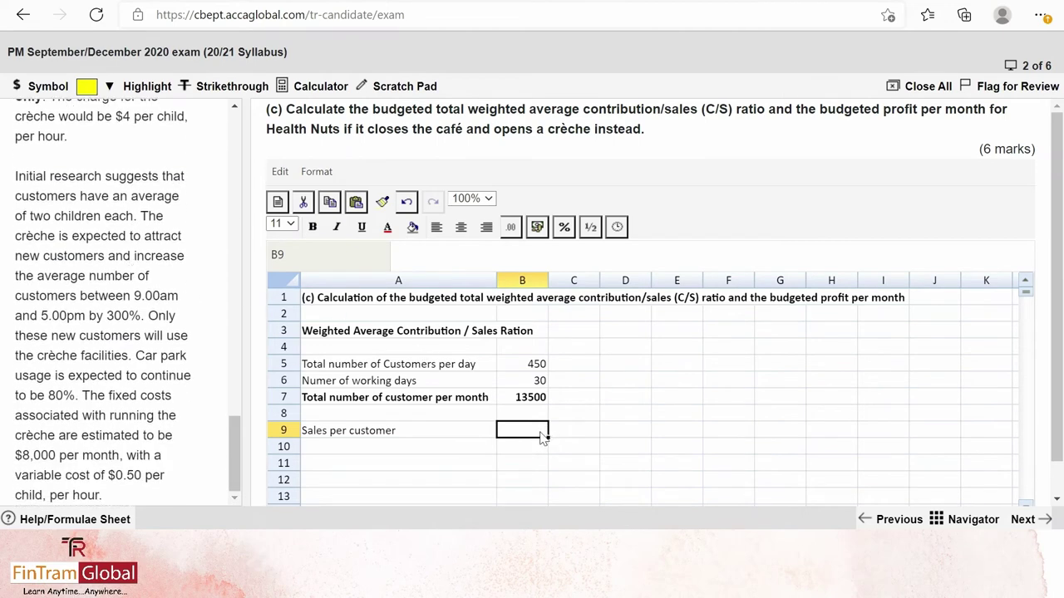
type("9.")
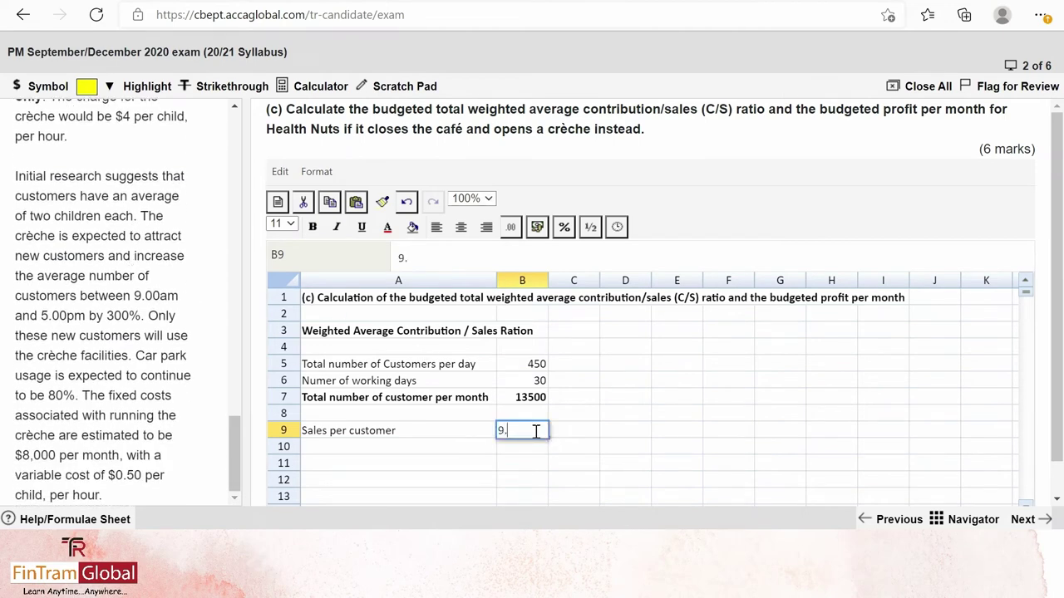
type("2")
key("Return")
left_click(535, 432)
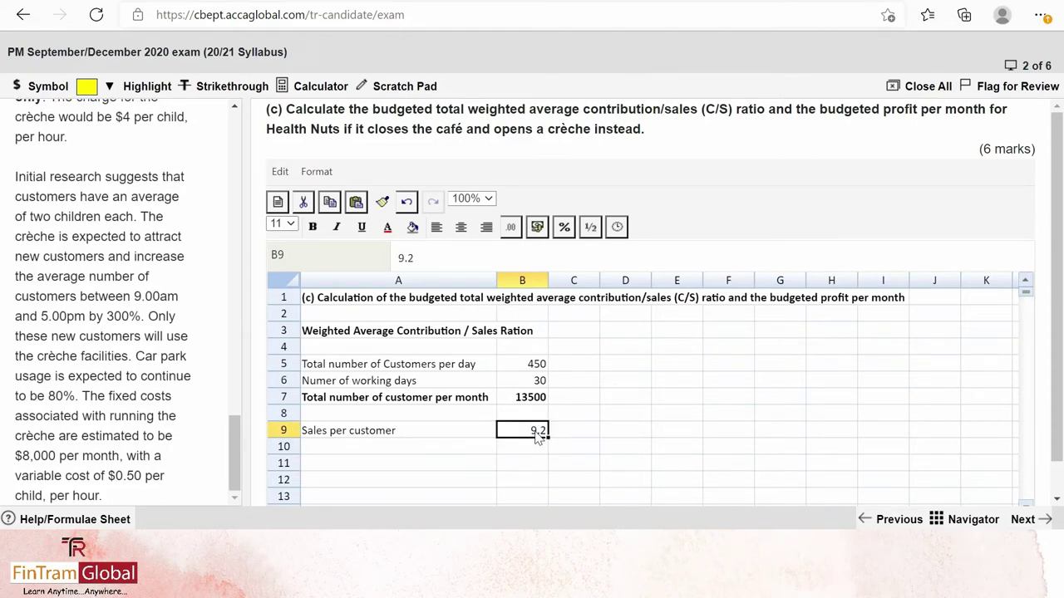
Label cell A10 "Total Sales of Gym" below the sales per customer row
key("Down")
key("Left")
type("T")
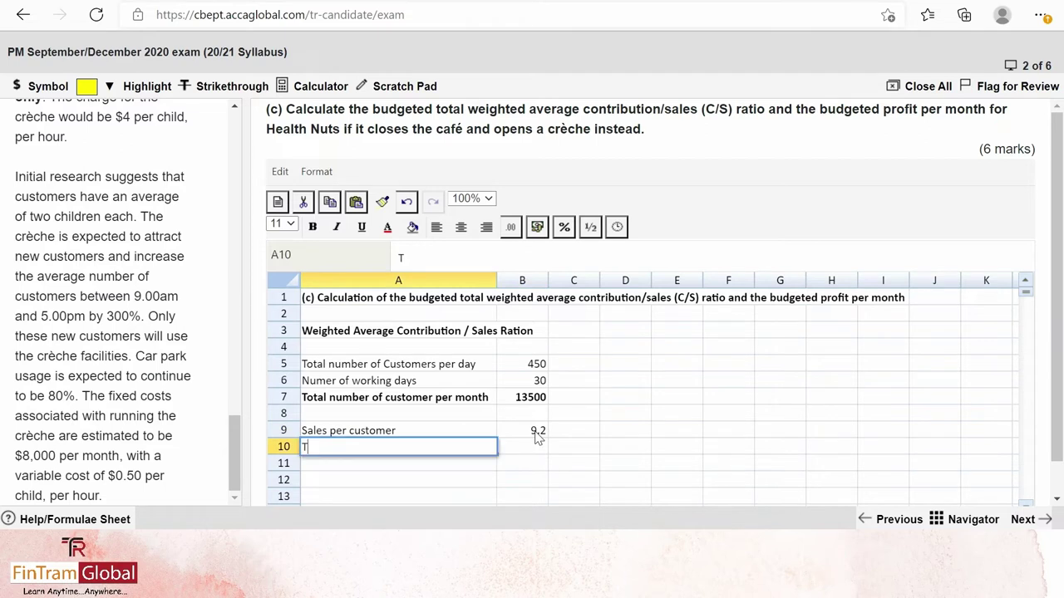
type("otal Sales of Gy")
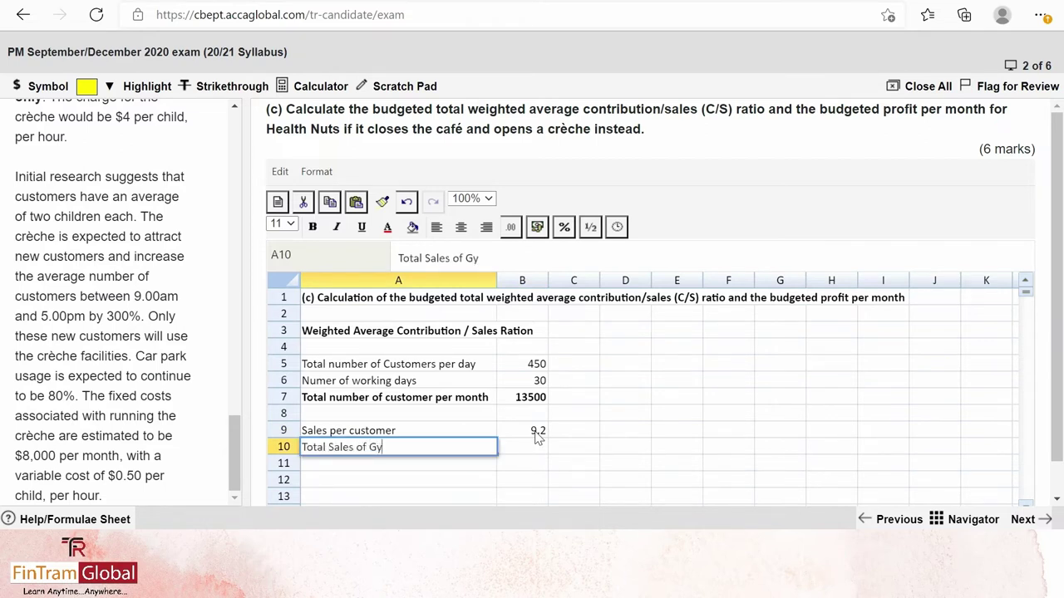
type("m")
key("Return")
Calculate the total gym sales in B10 with the formula =B7*B9
key("Up")
key("Right")
type("=")
left_click(536, 432)
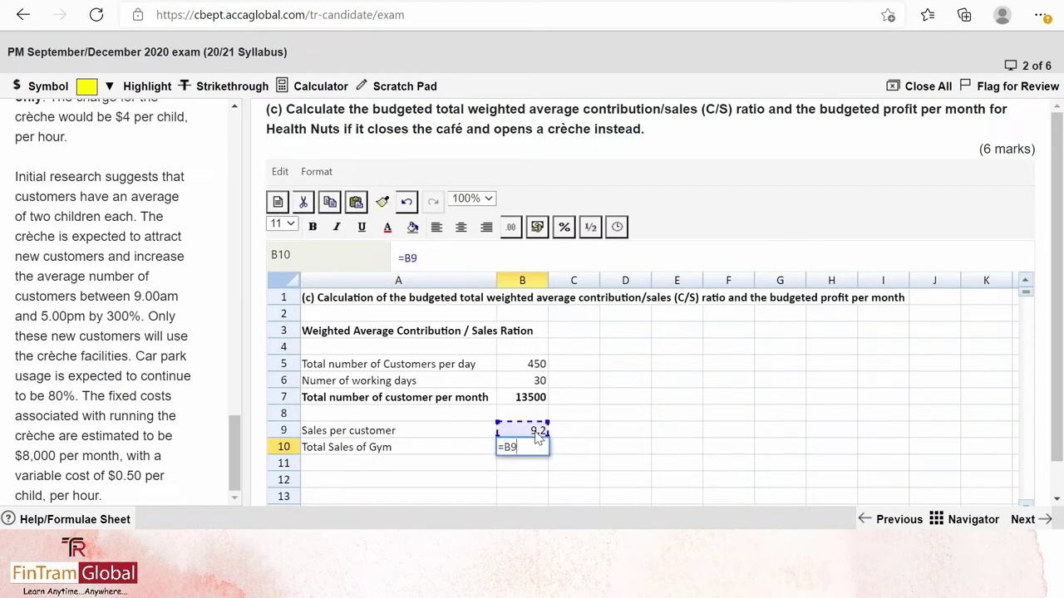
key("Up")
key("Up")
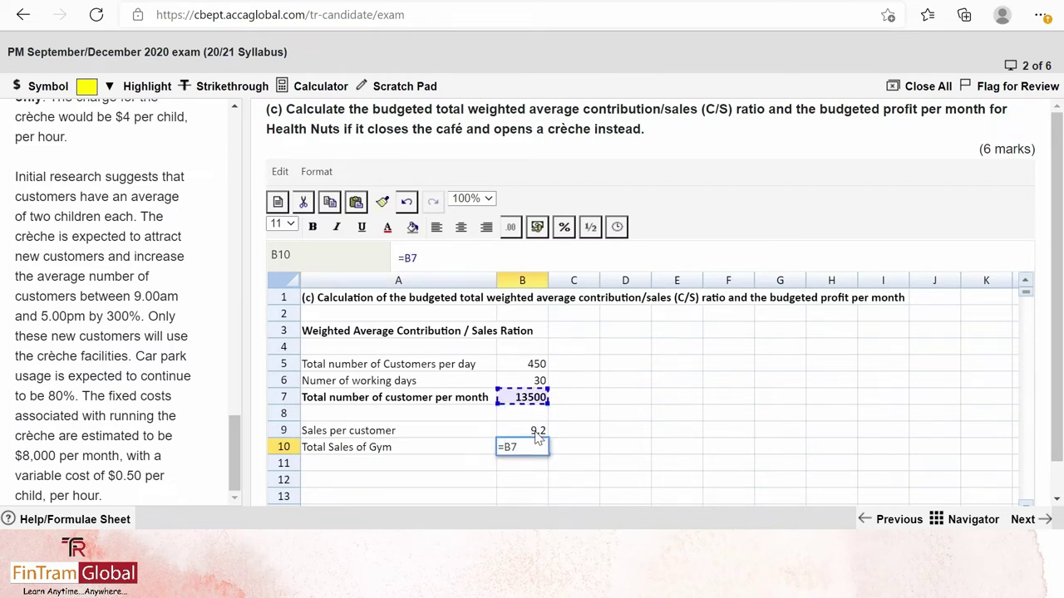
type("*")
left_click(536, 433)
key("Return")
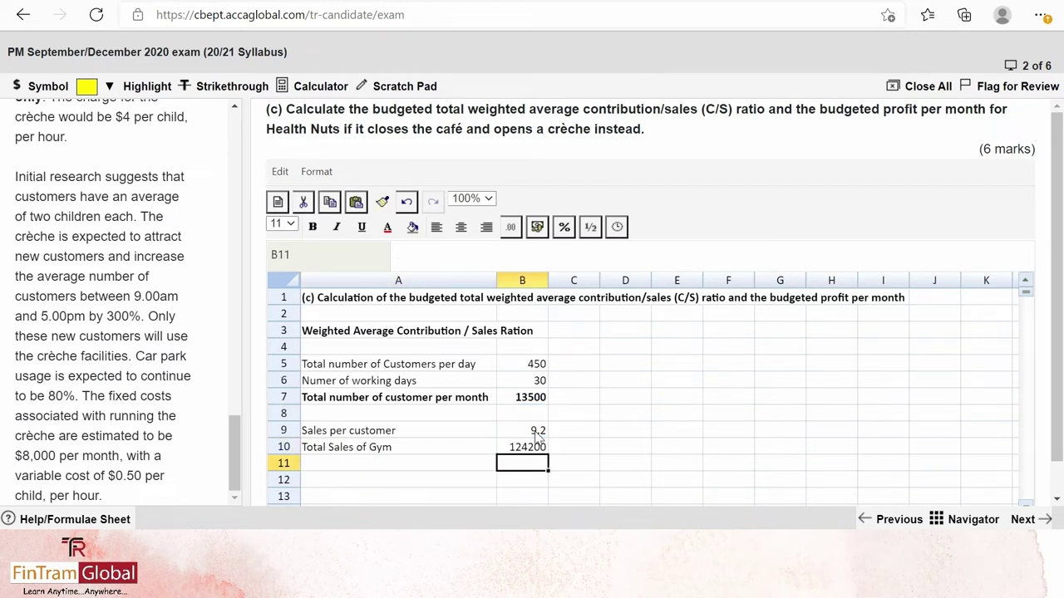
Make the "Total Sales of Gym" label and its amount in A10:B10 bold
key("Up")
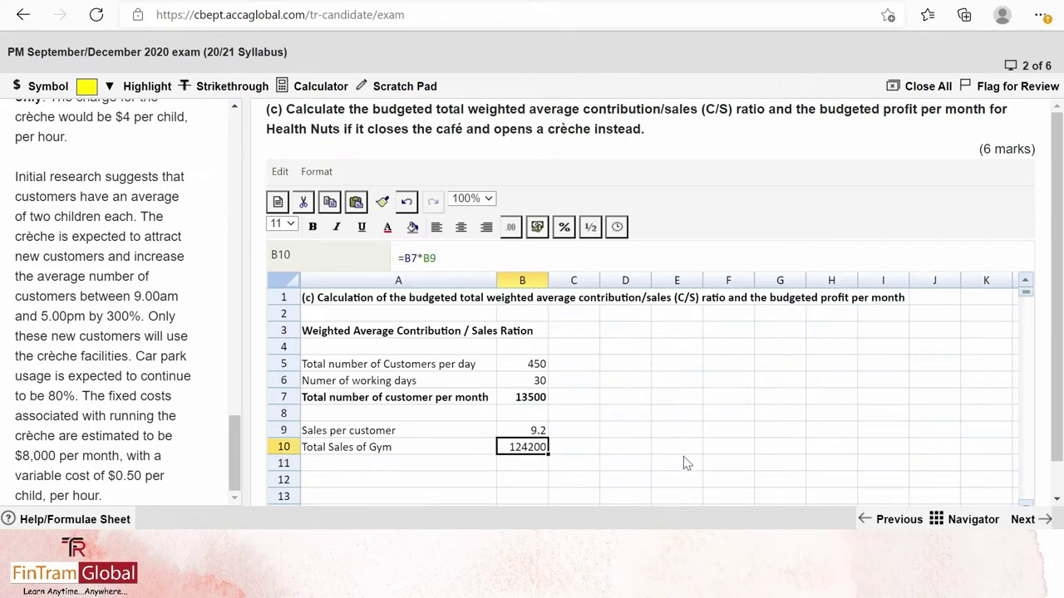
key("shift+Left")
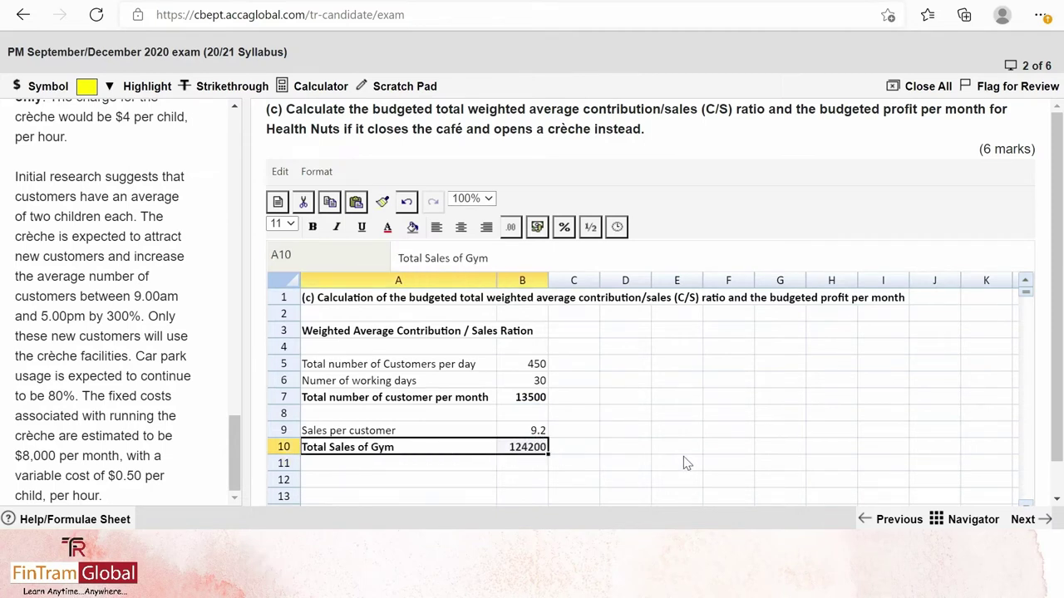
key("ctrl+b")
Label cell A12 "Contribution per customer", leaving a blank row below the total gym sales
key("Down")
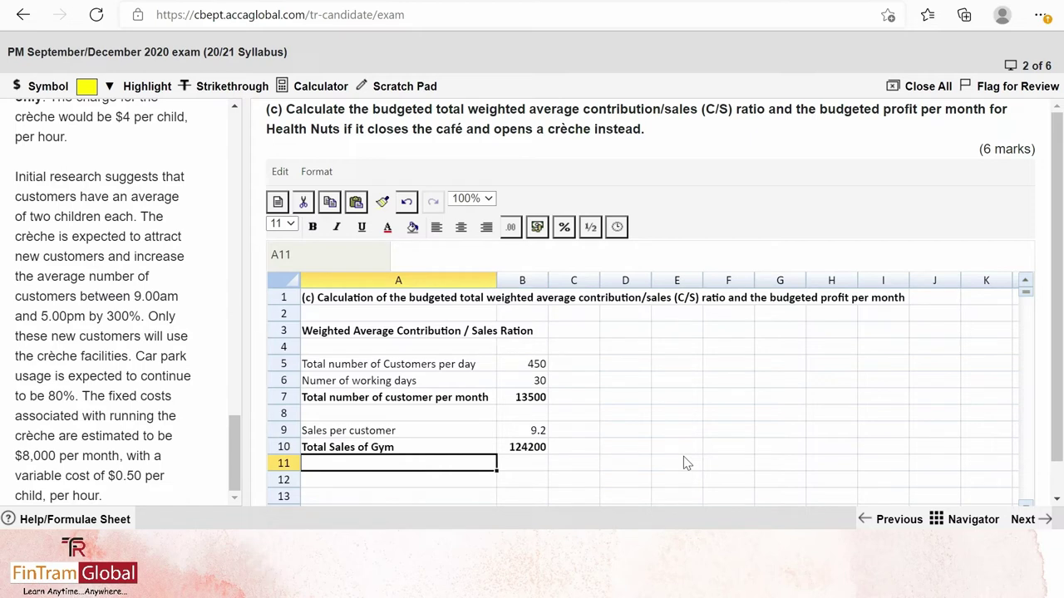
key("Down")
key("Down")
key("Up")
scroll(645, 423, "down", 3)
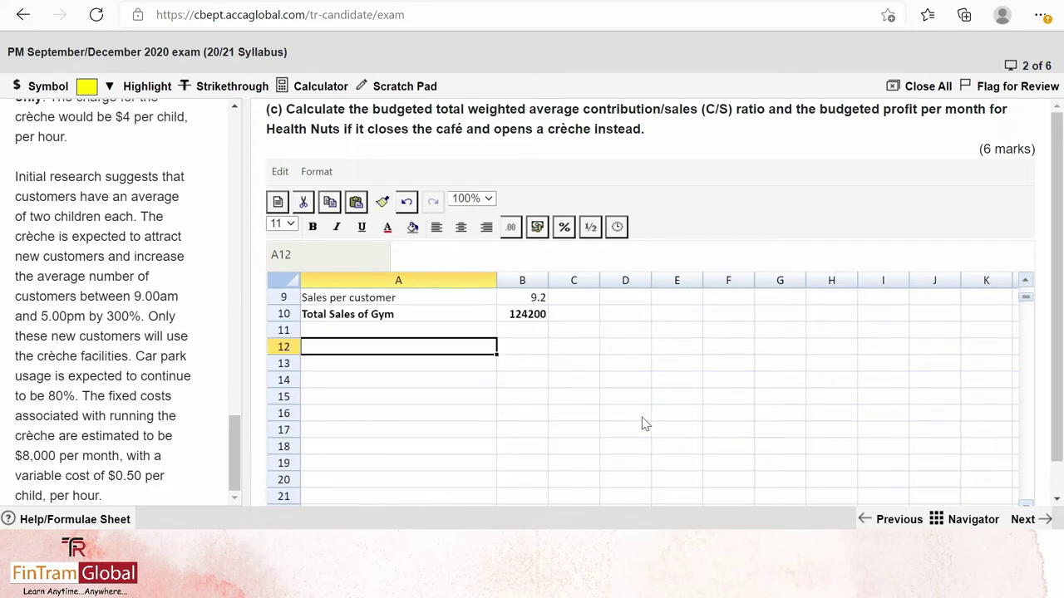
type("Con")
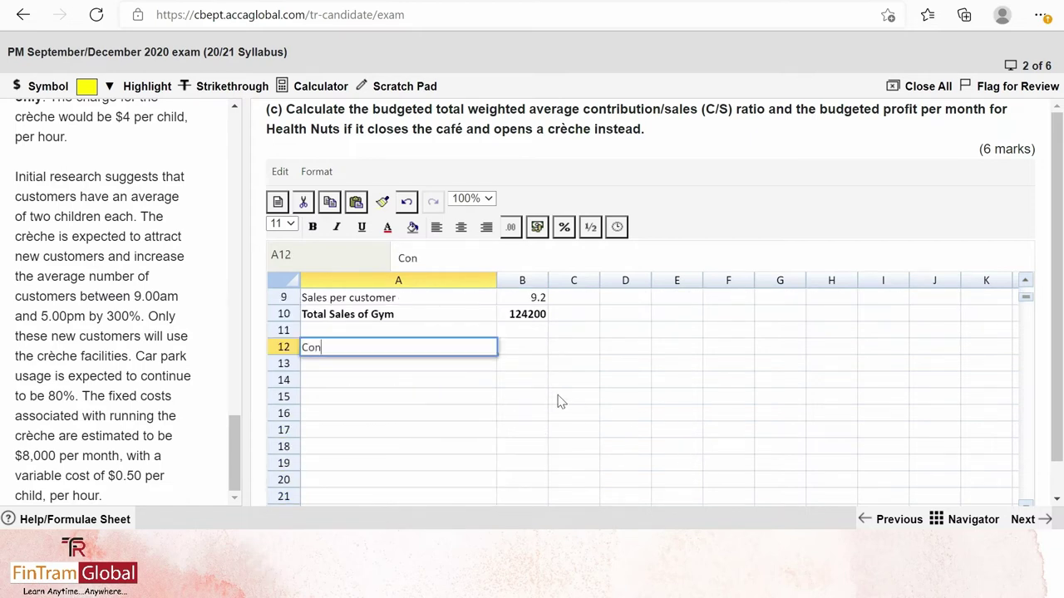
type("tribution per ")
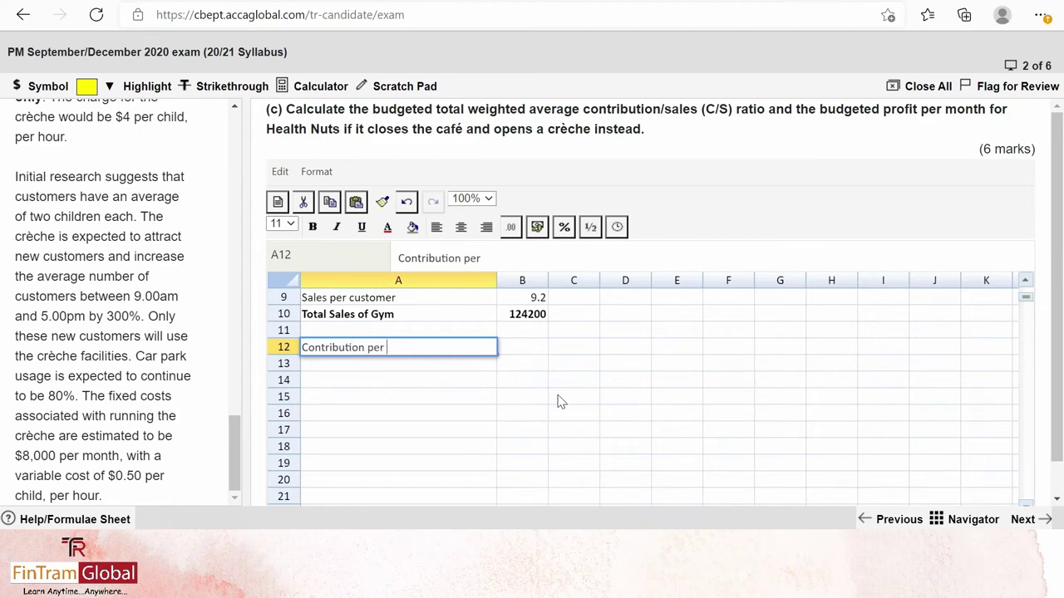
type("customer")
key("Return")
key("Up")
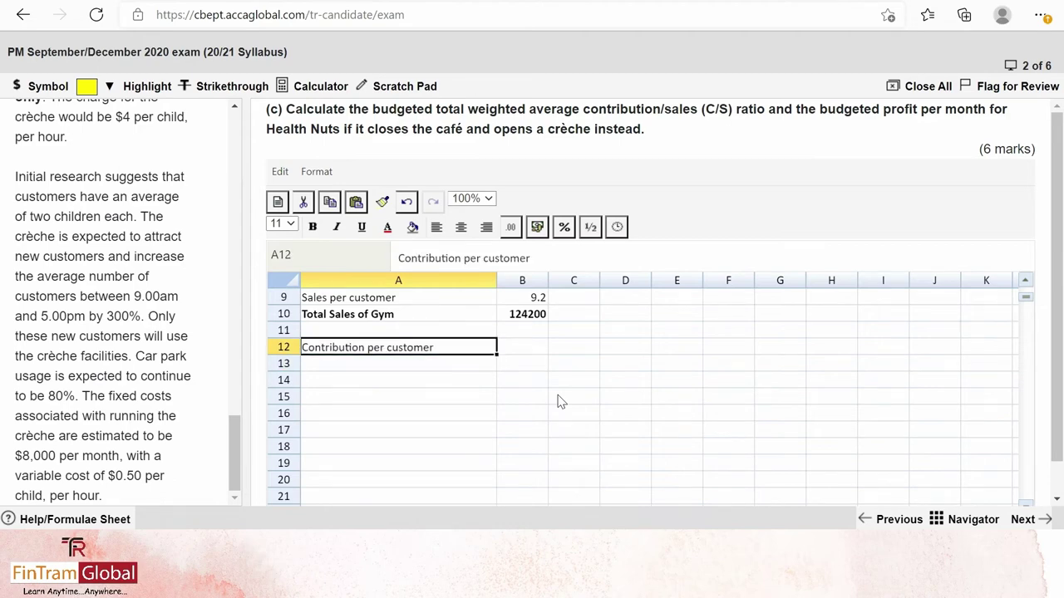
Enter 8 as the contribution per customer in B12
key("Right")
type("8")
key("Return")
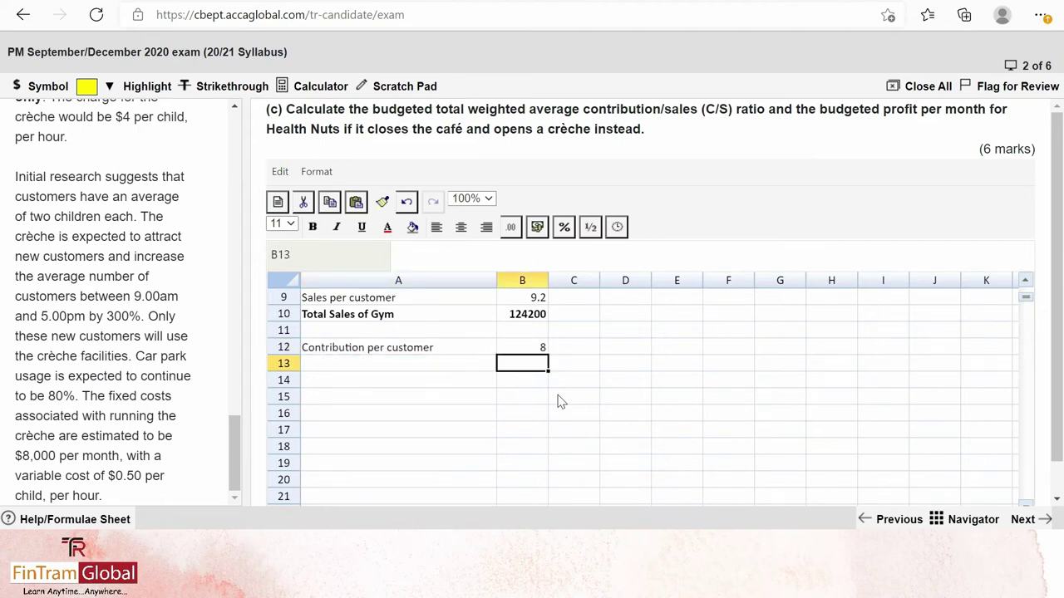
Copy the "Total Sales of Gym" label from A10 into A13
key("Up")
key("Left")
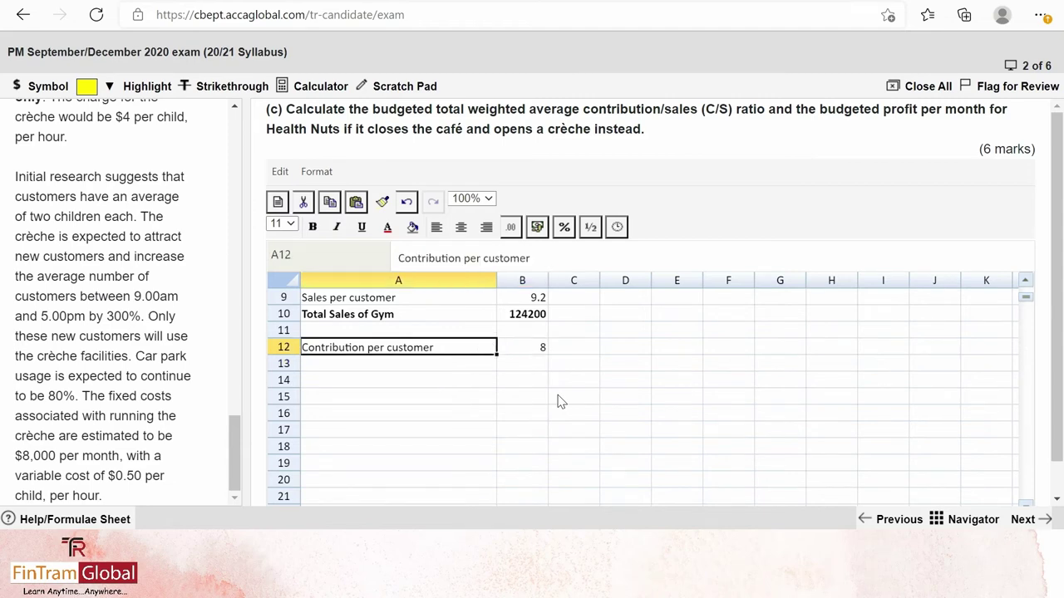
key("Down")
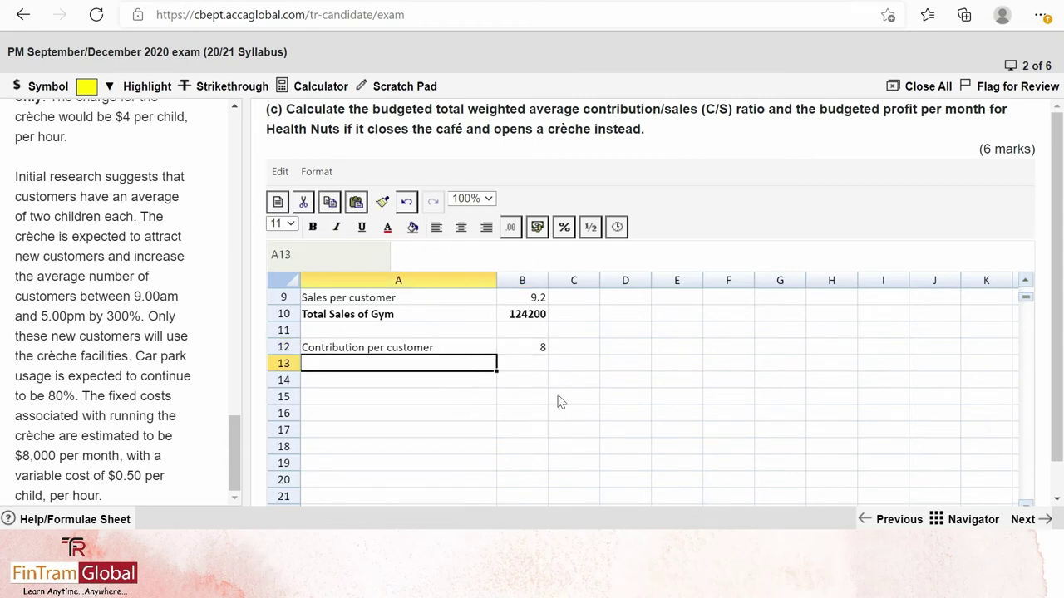
key("Up")
key("Up")
key("Up")
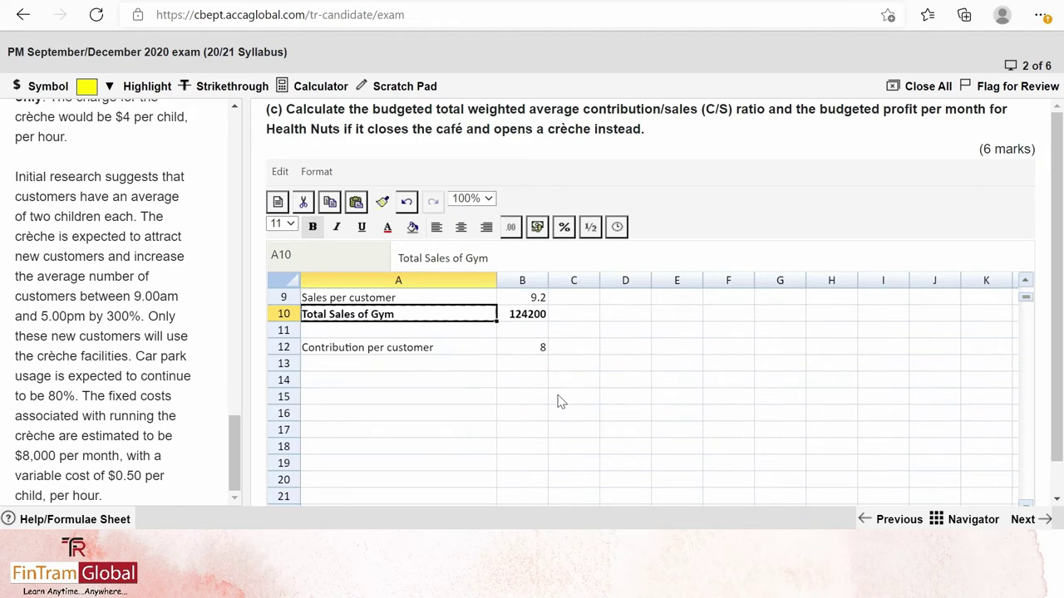
key("ctrl+c")
key("Down")
key("Down")
key("Down")
key("ctrl+v")
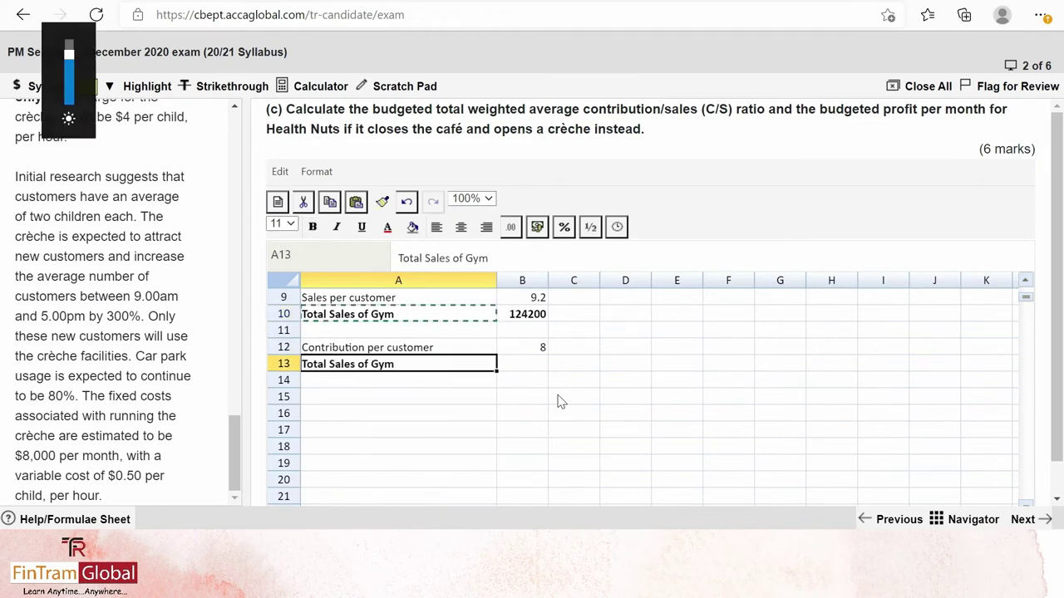
key("XF86MonBrightnessUp")
key("XF86MonBrightnessUp")
Change the copied label in A13 to read "Total Contribution of Gym"
double_click(359, 370)
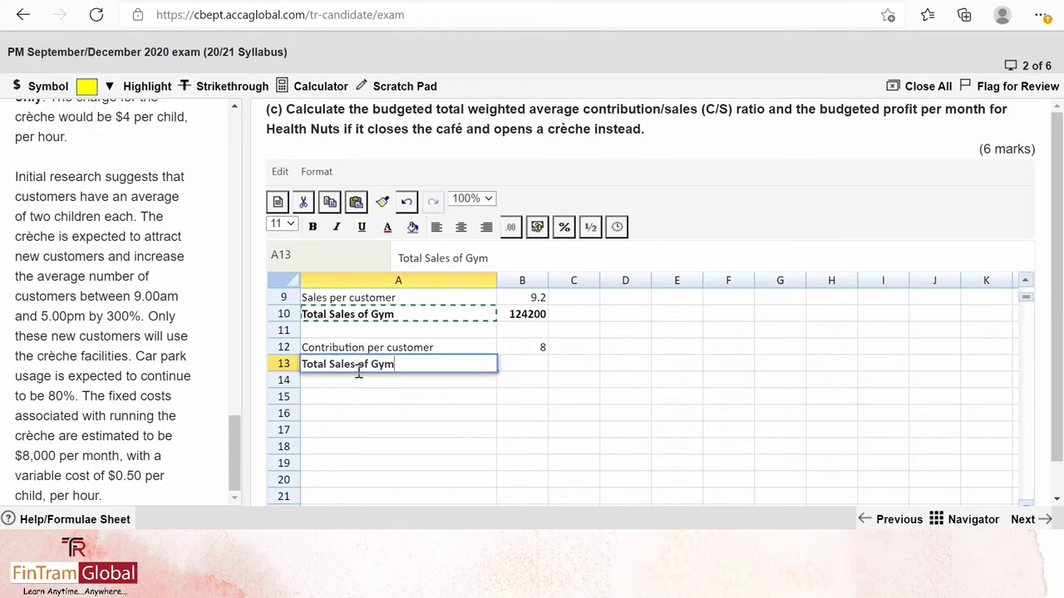
key("Left")
key("Left")
key("Left")
key("Left")
key("Left")
key("BackSpace")
key("BackSpace")
key("BackSpace")
key("BackSpace")
key("BackSpace")
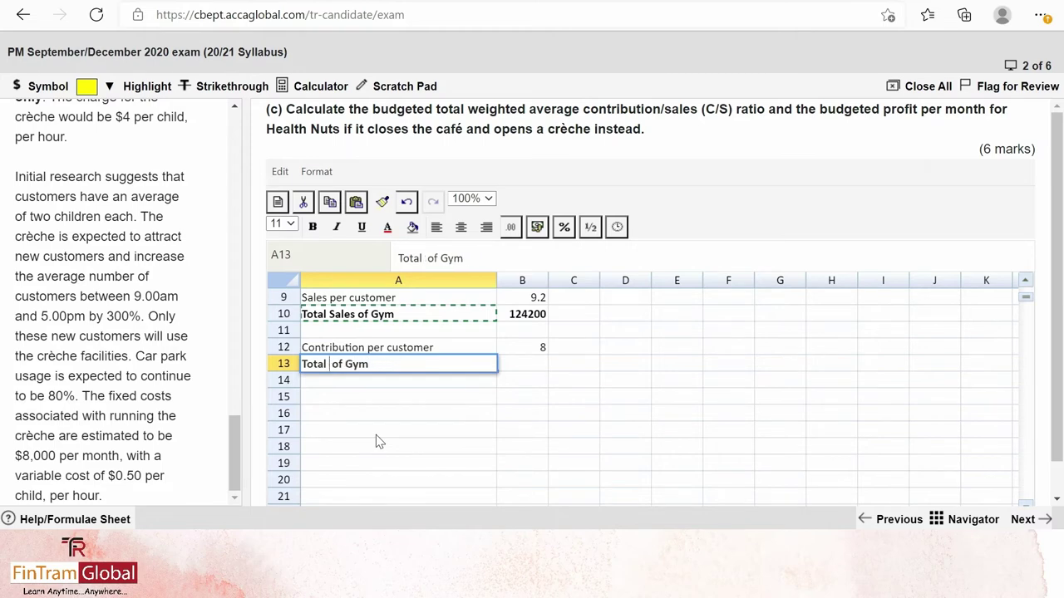
type("Contr")
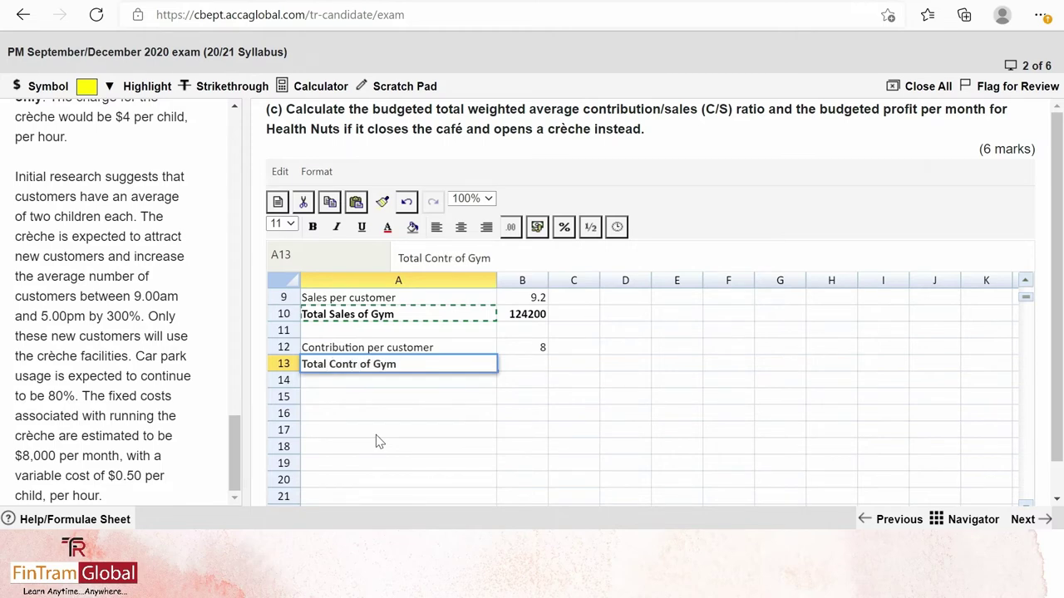
type("ibuti")
type("on")
key("Return")
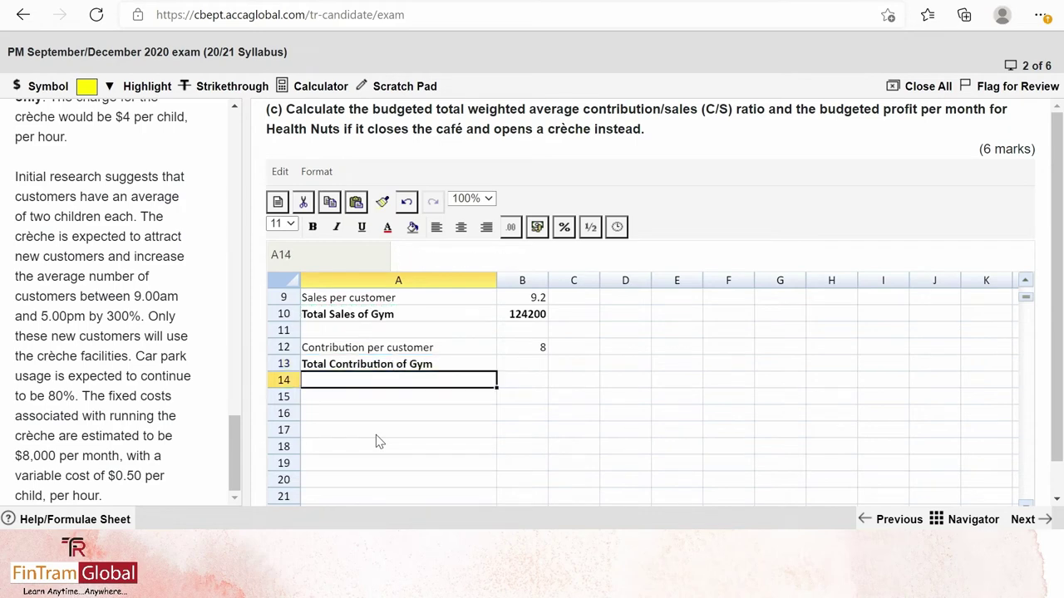
Calculate the total gym contribution in B13 with the formula =B7*B12 and make the result bold
key("Up")
key("Right")
type("=")
key("Up")
key("Up")
key("Up")
key("Up")
key("Up")
key("Up")
key("Up")
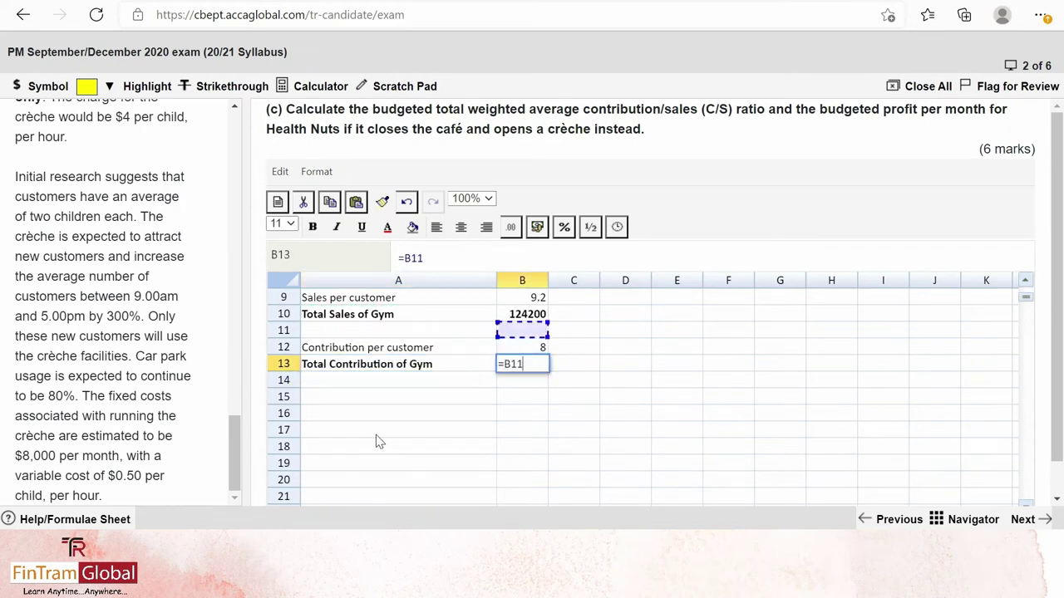
key("Down")
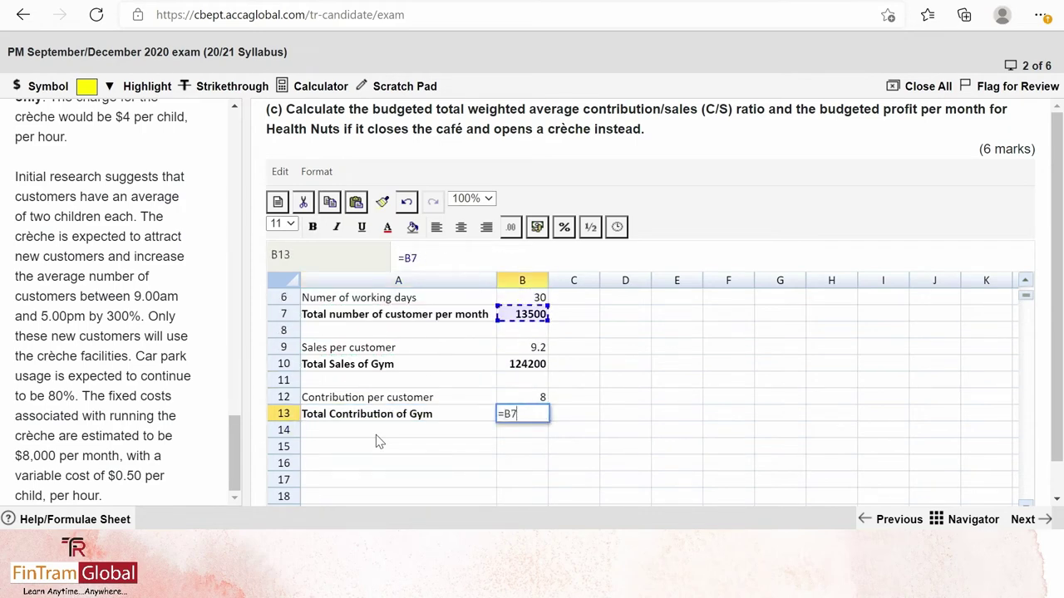
type("*")
key("Up")
key("Return")
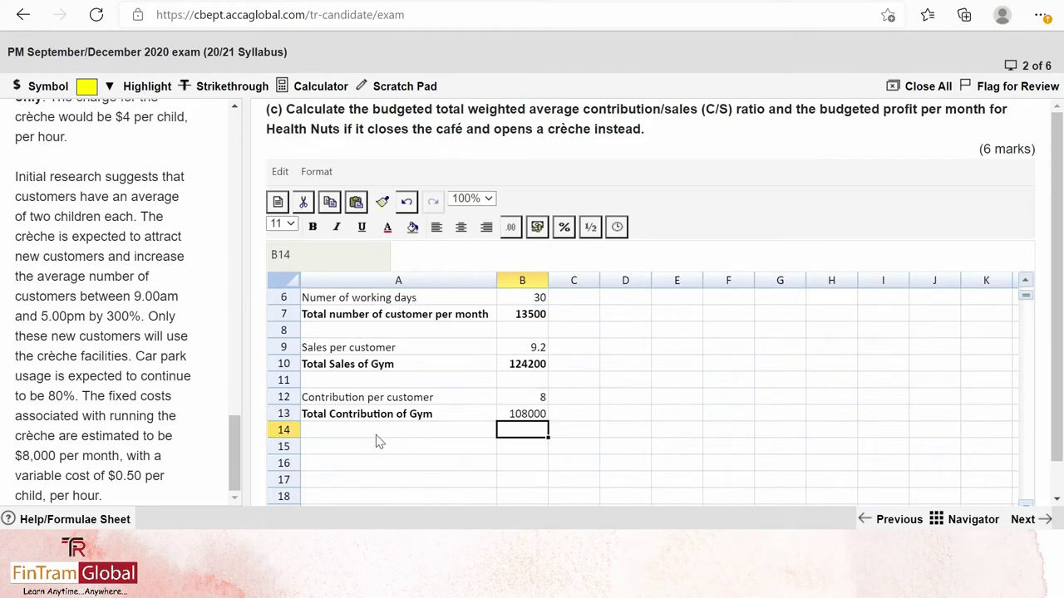
key("Up")
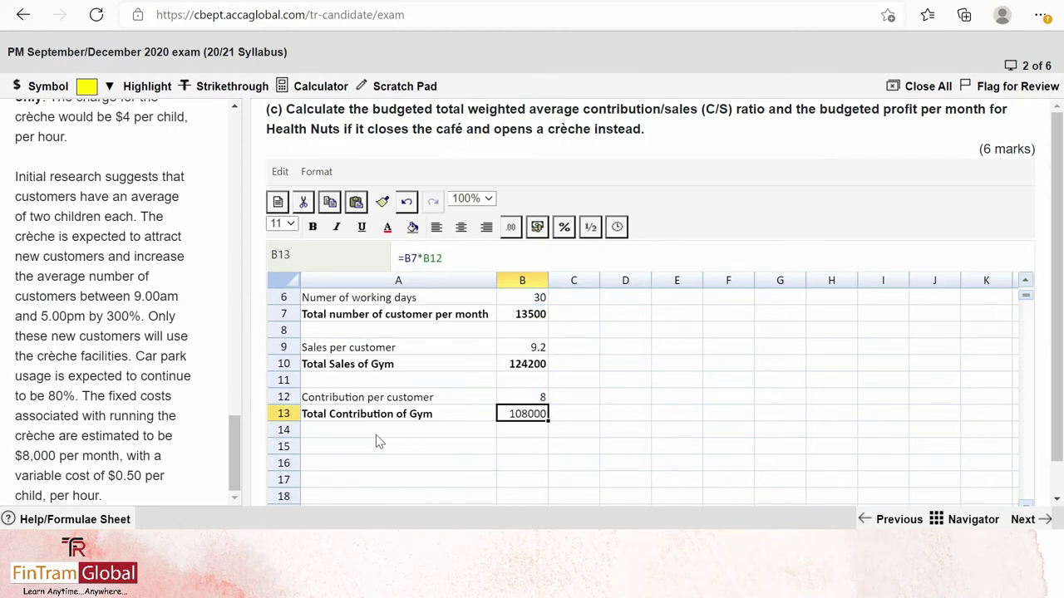
key("ctrl+b")
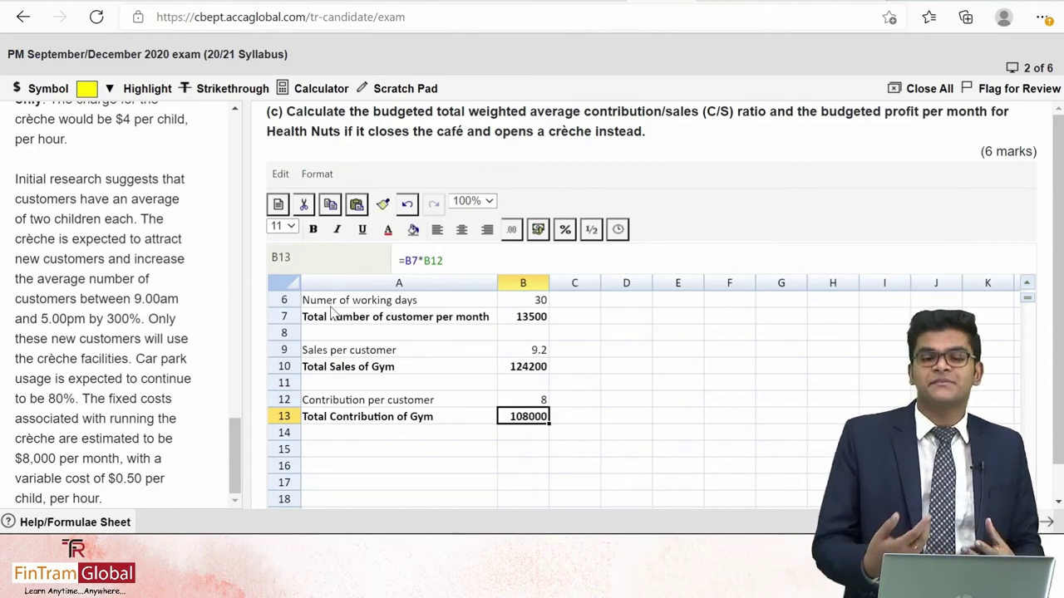
Select cell A17, leaving three blank rows below the total gym contribution
key("Left")
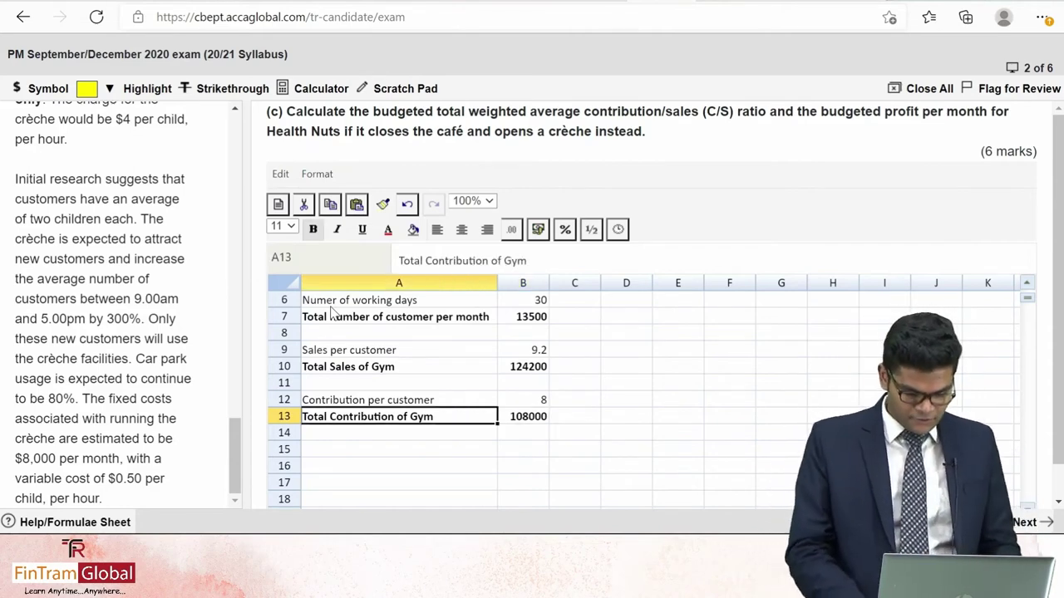
key("Down")
key("Down")
key("Down")
key("Down")
key("Down")
scroll(411, 387, "down", 4)
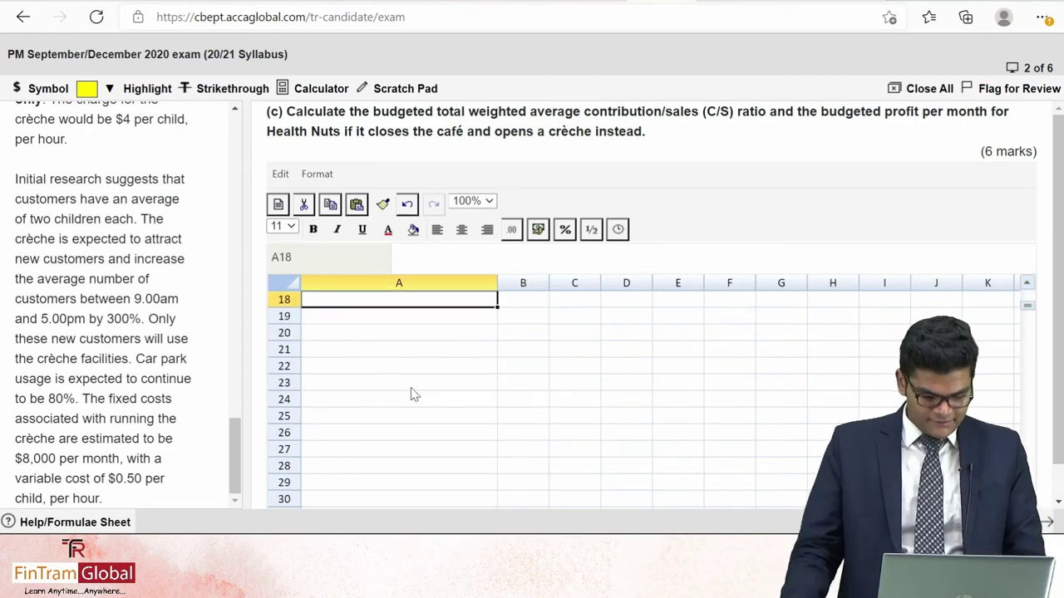
scroll(410, 387, "up", 3)
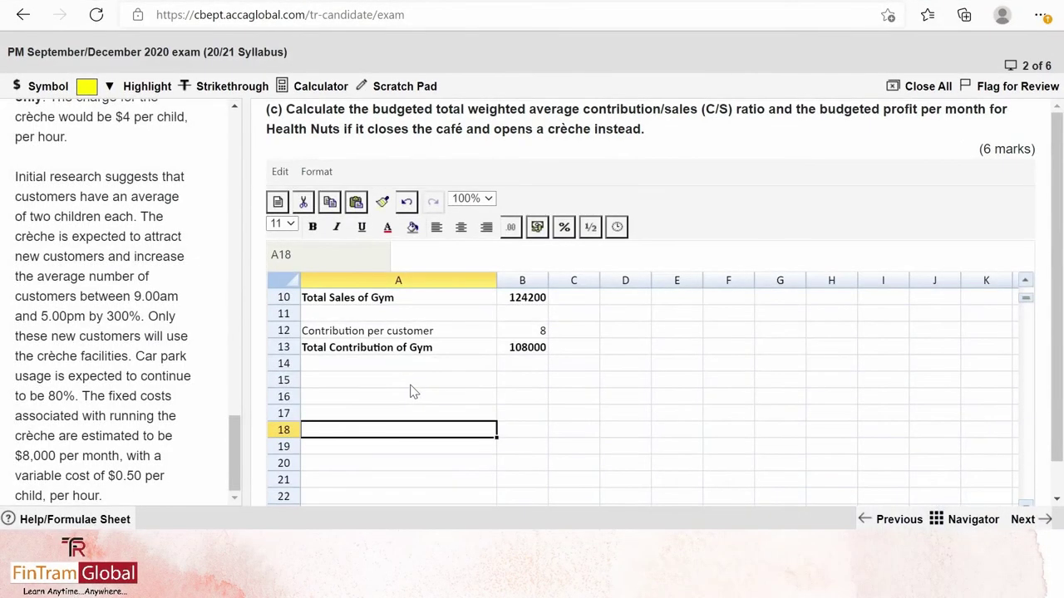
key("Up")
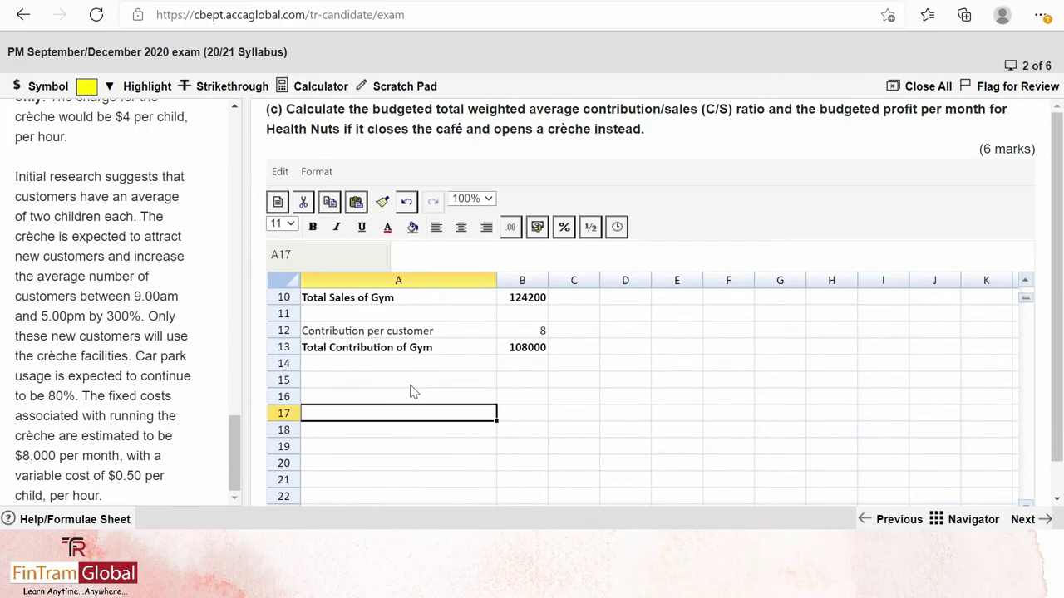
type("S")
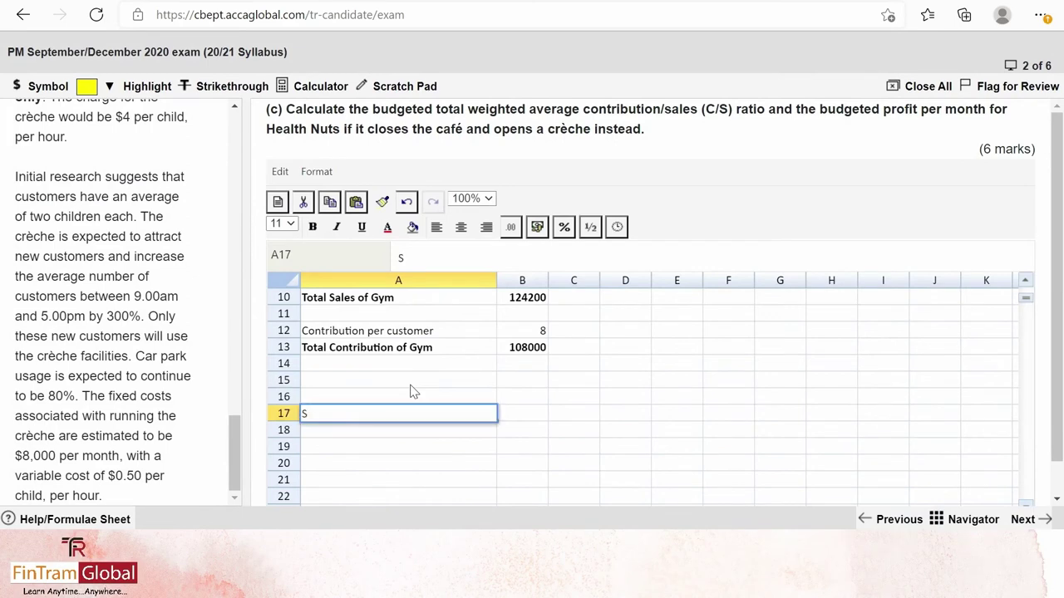
key("BackSpace")
type("tOTAL NUM")
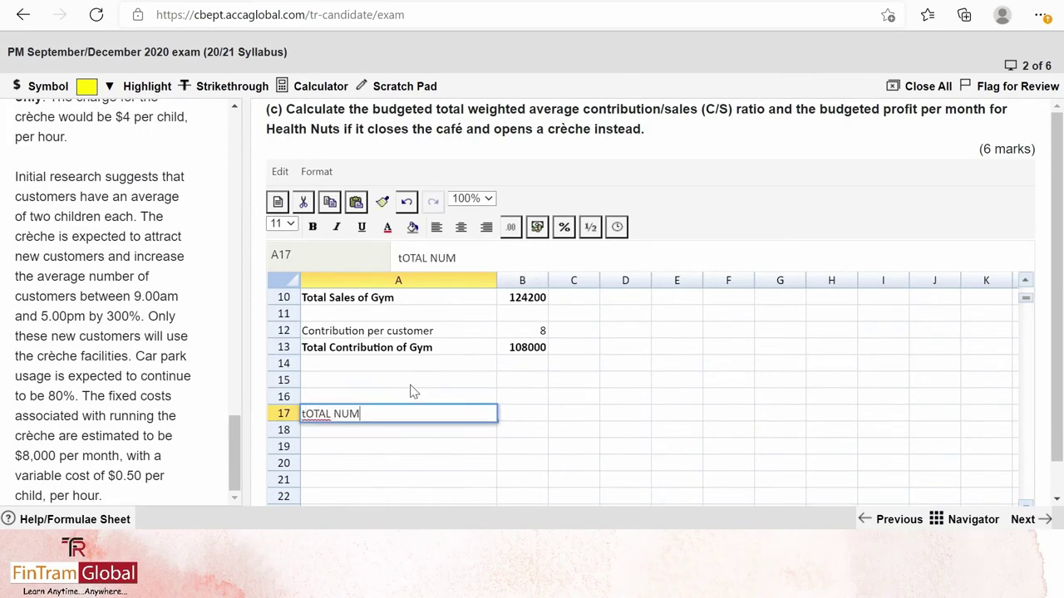
type(" BE")
key("BackSpace")
key("BackSpace")
key("BackSpace")
key("BackSpace")
key("BackSpace")
key("BackSpace")
key("BackSpace")
key("BackSpace")
key("BackSpace")
key("BackSpace")
key("BackSpace")
key("BackSpace")
Begin the crèche section in A17 with the label text "Total Number of customers using cre", correcting the misspelled "customers"
type("Total ")
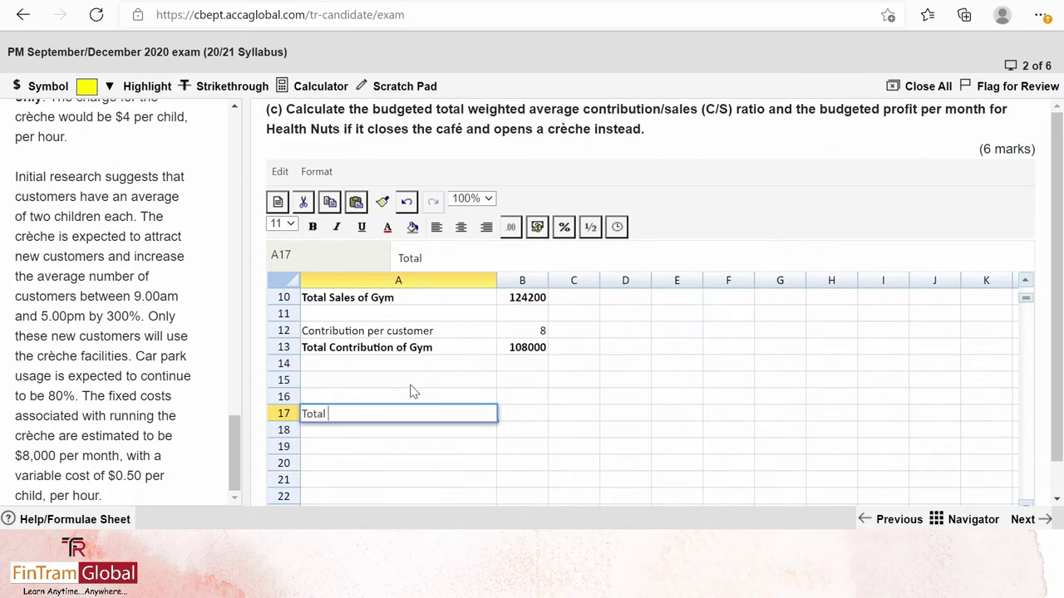
type("Number of cu")
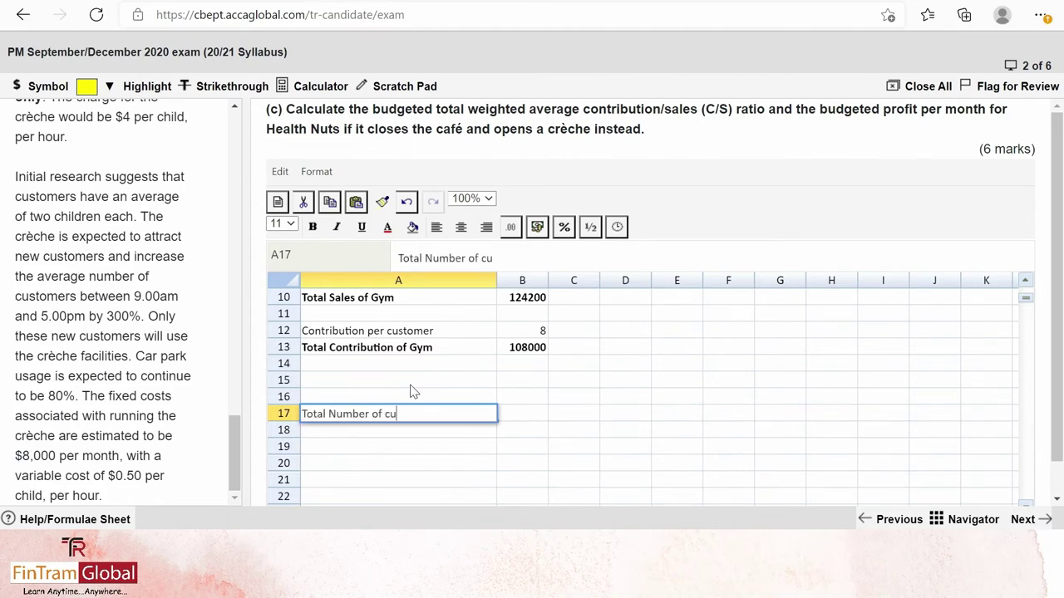
type("tomers using")
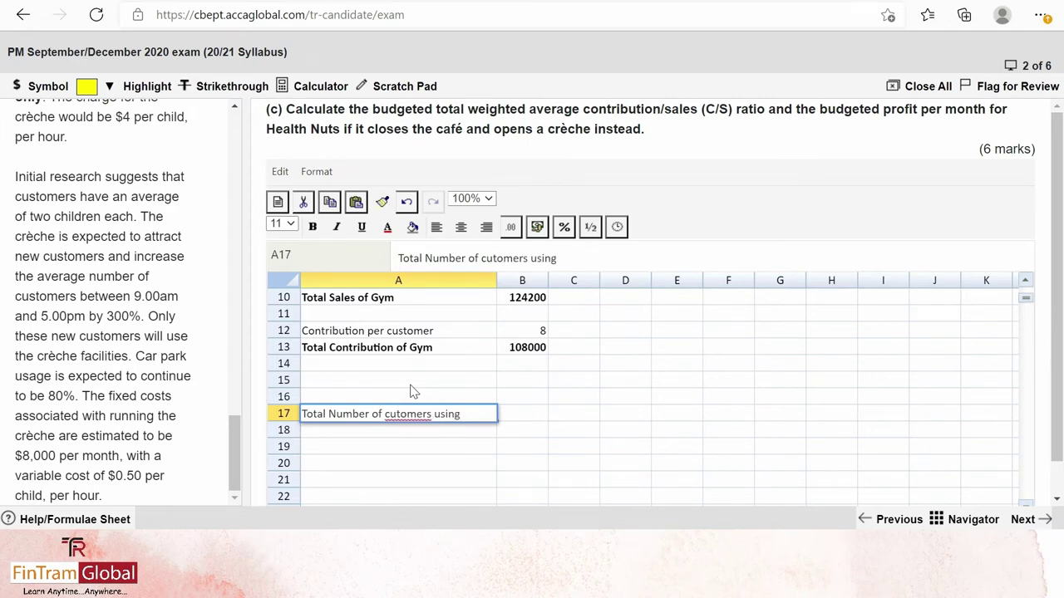
key("BackSpace")
key("BackSpace")
key("BackSpace")
key("BackSpace")
key("BackSpace")
key("BackSpace")
key("BackSpace")
key("BackSpace")
key("BackSpace")
key("BackSpace")
key("BackSpace")
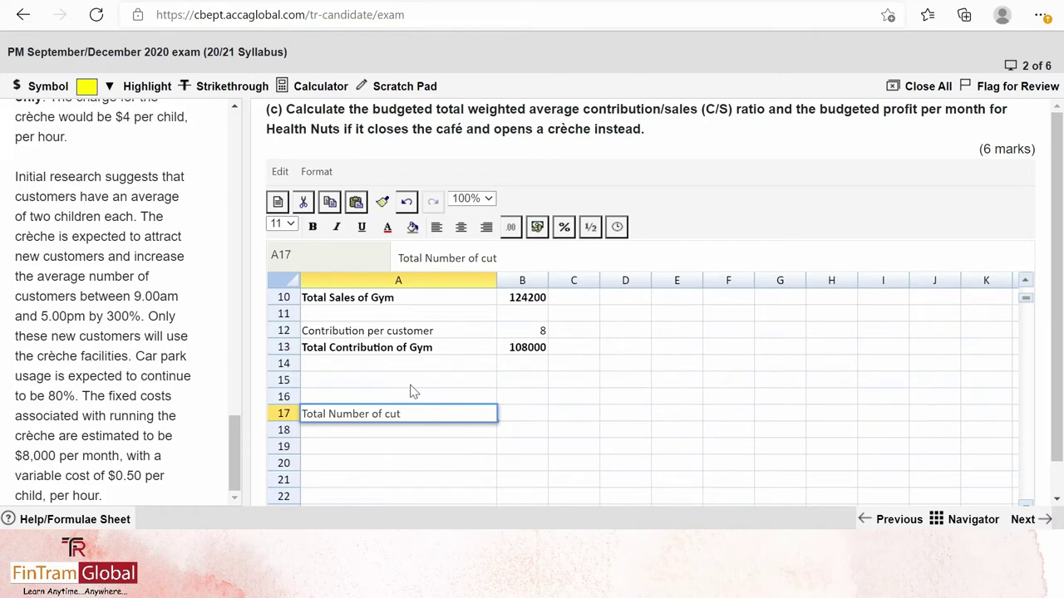
type("stomers using cre")
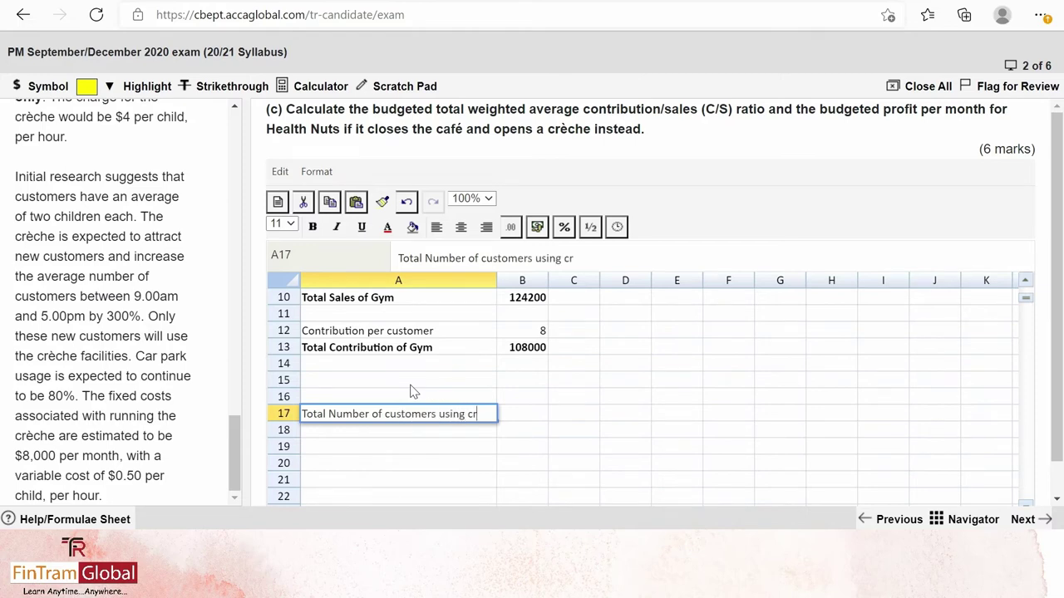
left_click(412, 382)
type("che ")
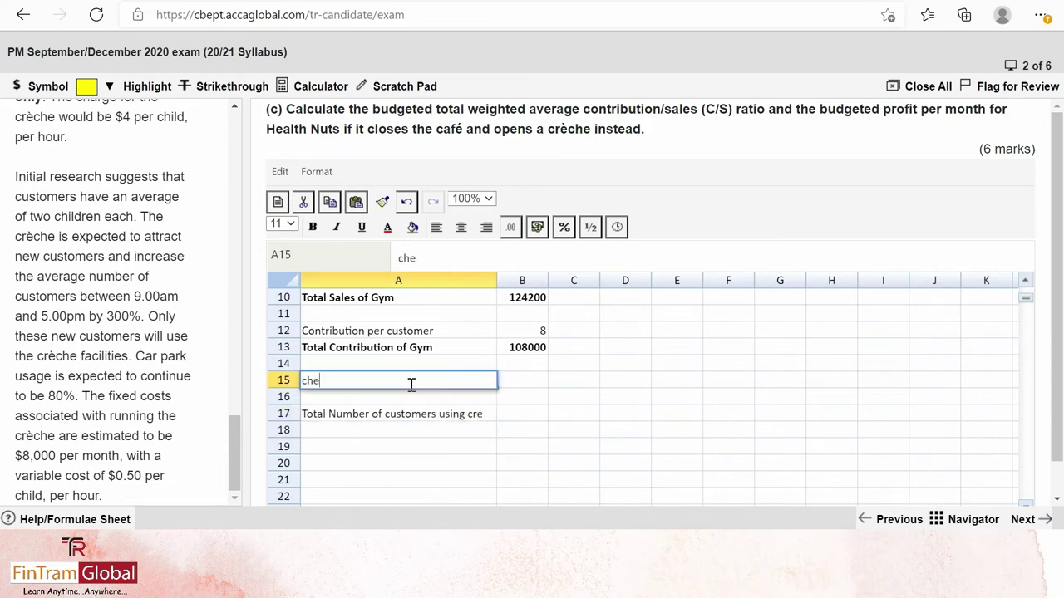
type("per day")
key("Return")
left_click(410, 385)
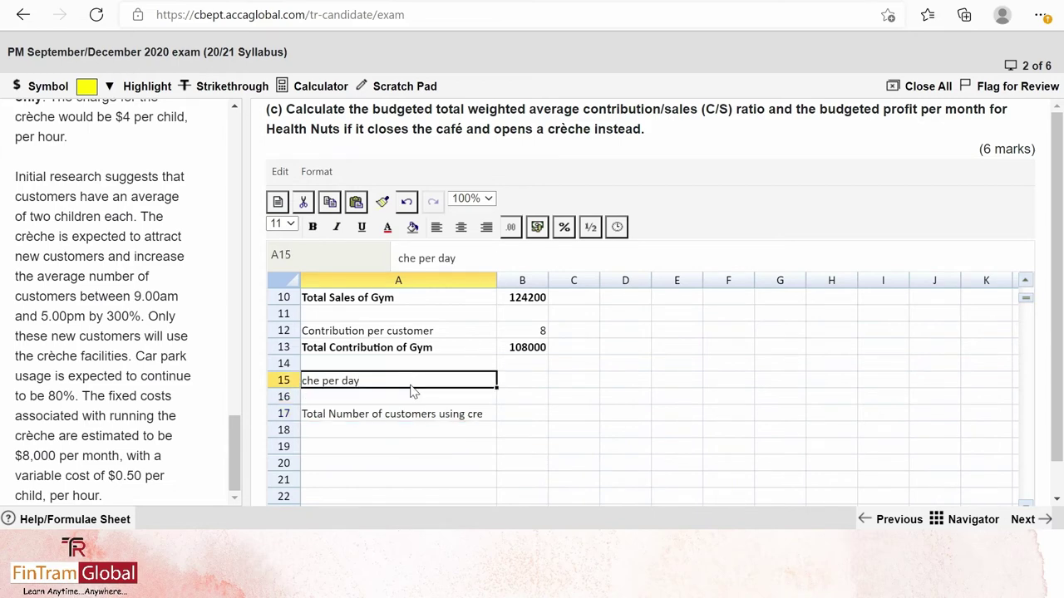
key("Delete")
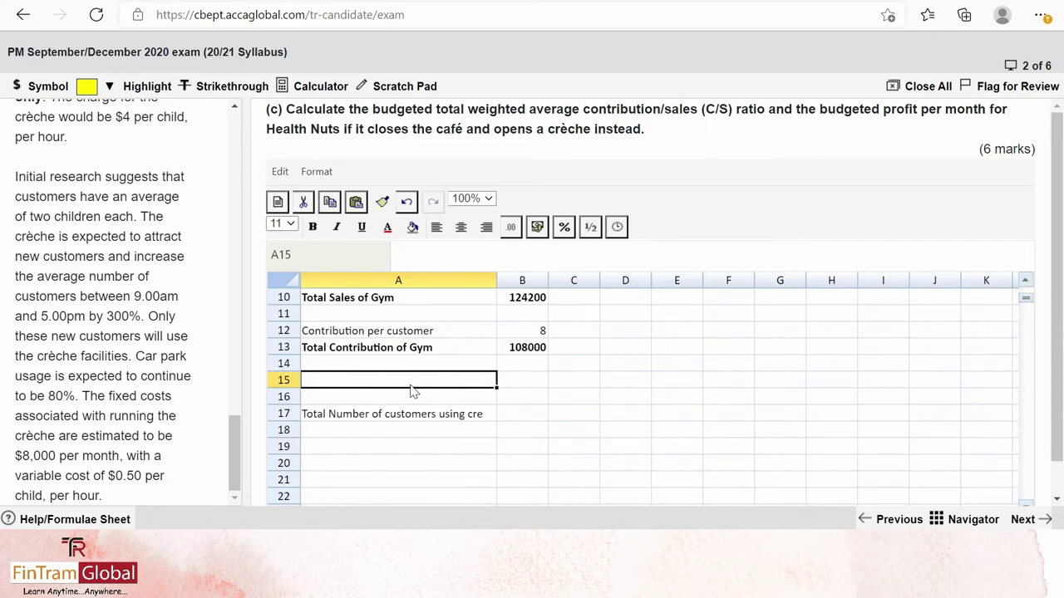
Complete the A17 label as "Total Number of customers using creche per day" and widen column A to fit it
double_click(489, 414)
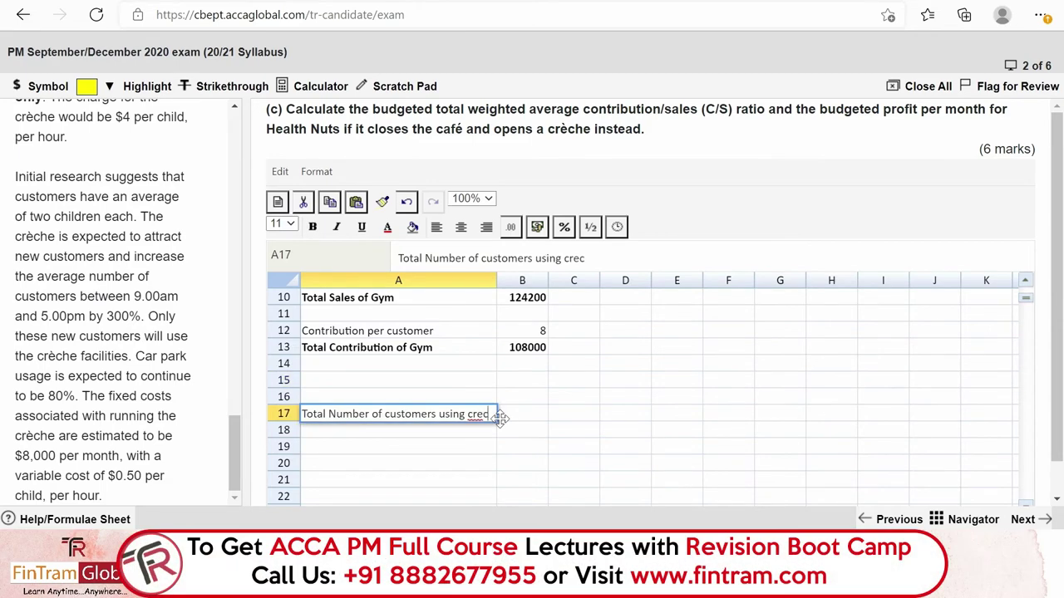
type("he per")
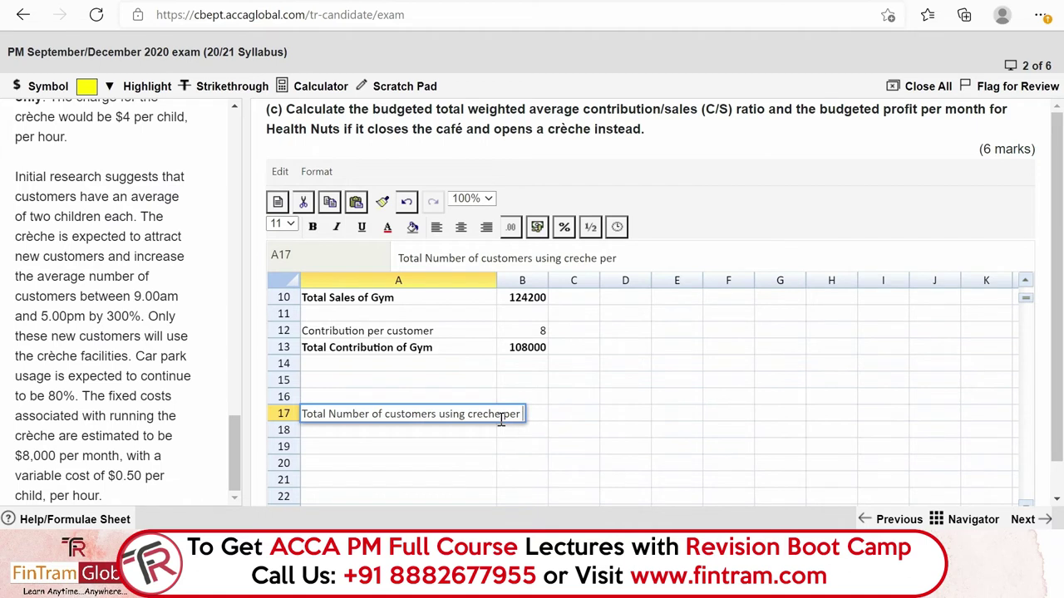
type(" day")
key("Return")
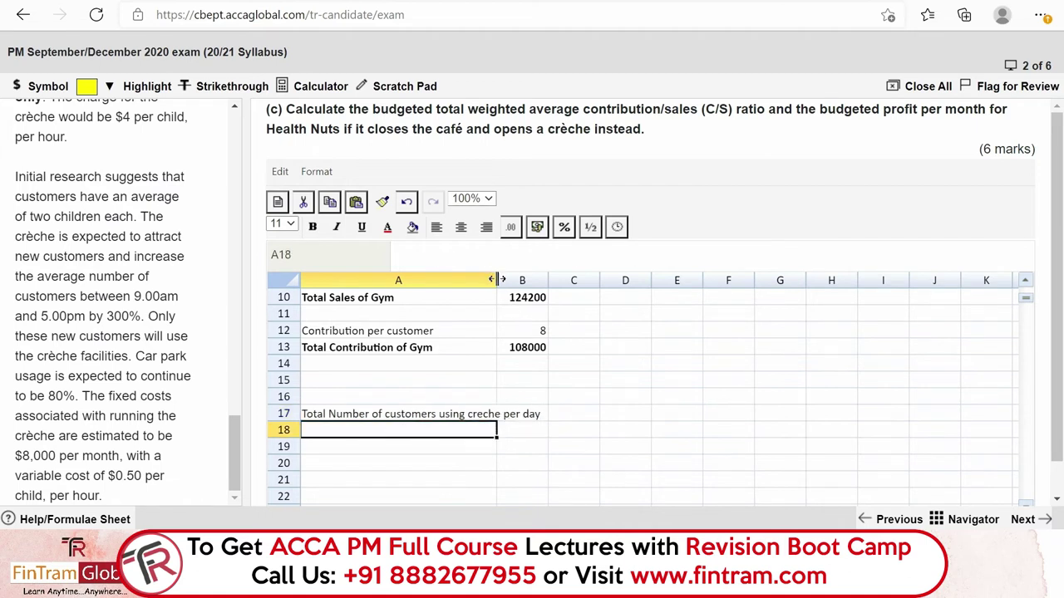
left_click_drag(497, 279, 554, 280)
Enter 120 in B17 as the number of customers using the crèche per day
left_click(580, 416)
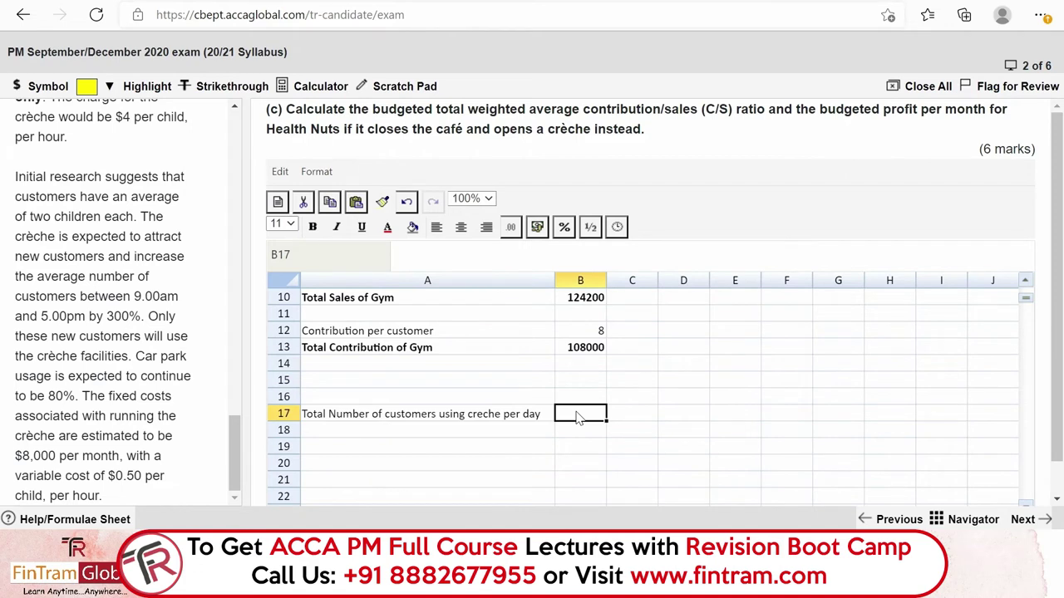
type("120")
key("Return")
left_click(579, 418)
type("=")
scroll(555, 368, "up", 3)
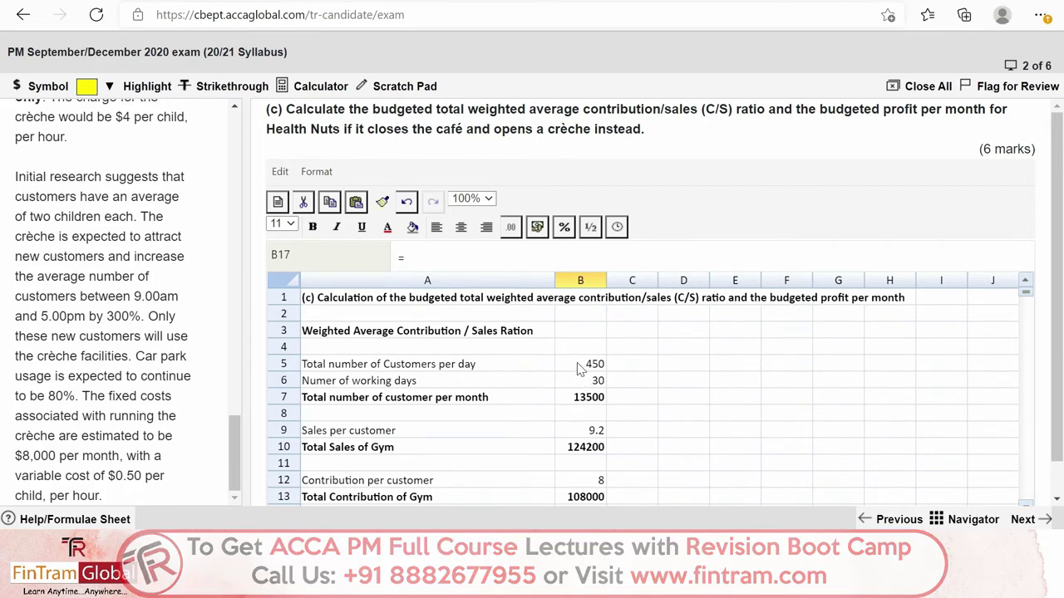
scroll(577, 374, "down", 3)
scroll(576, 374, "down", 3)
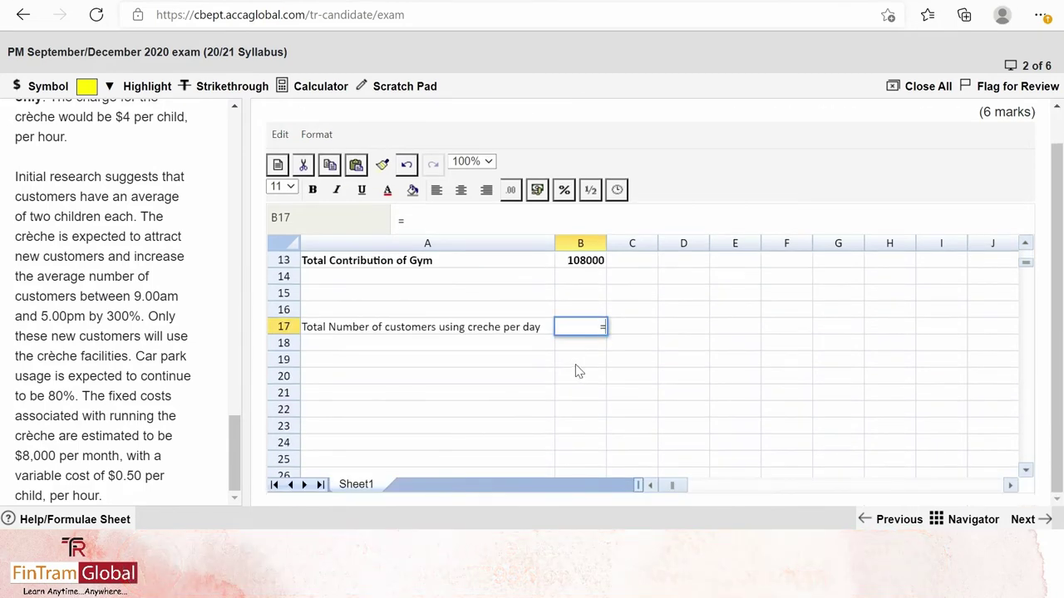
type("120")
key("Return")
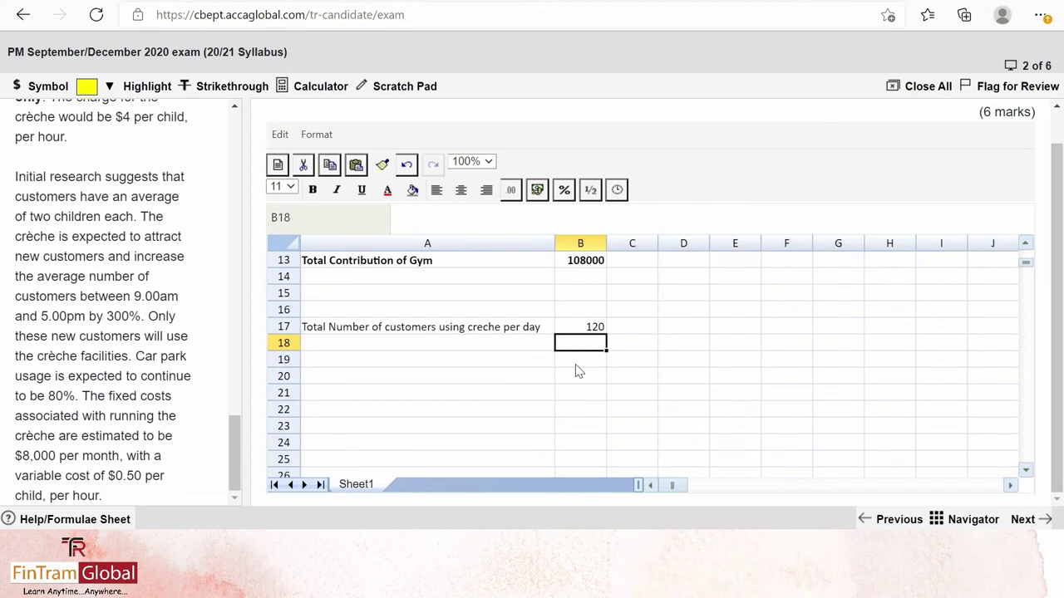
Copy the working days label and its value from A6:B6 into A18:B18
key("Left")
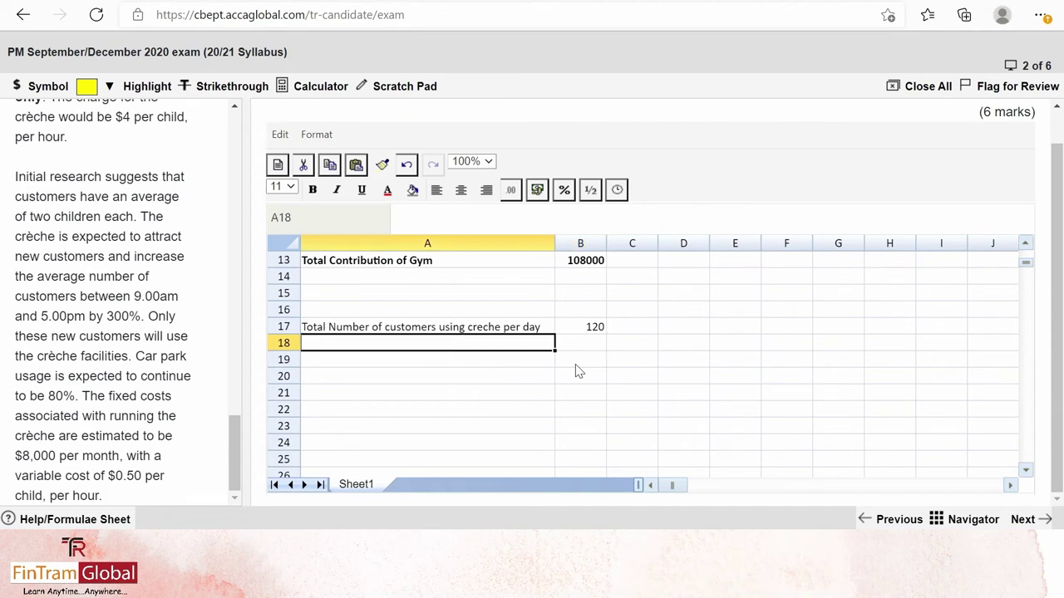
key("Up")
key("Up")
key("Up")
key("Up")
key("Up")
key("Up")
key("Up")
key("Up")
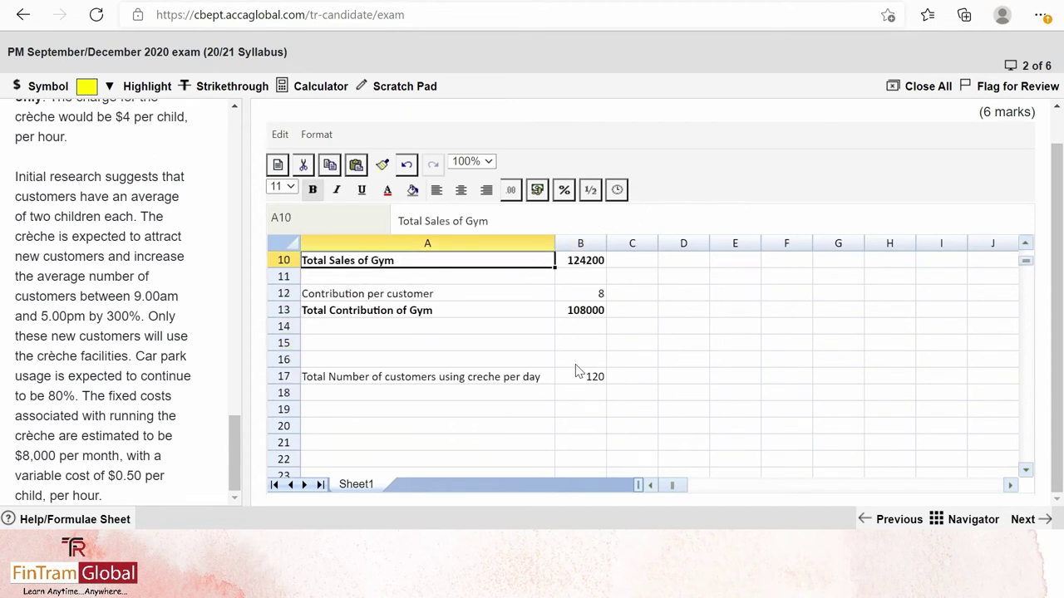
key("Up")
key("Up")
key("Up")
key("Up")
key("Up")
key("Down")
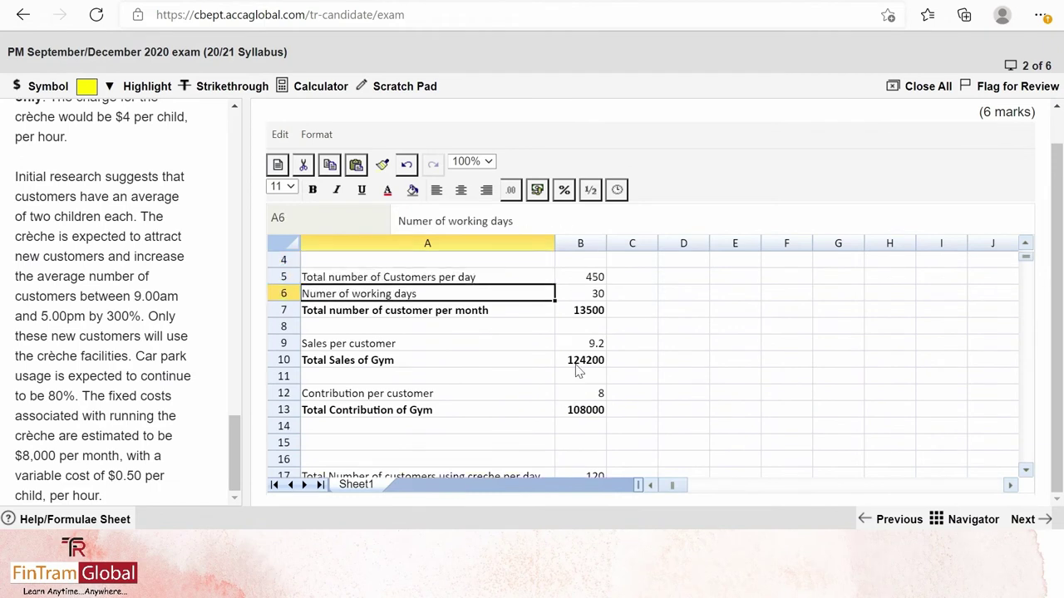
key("shift+Right")
key("ctrl+c")
key("Down")
key("Down")
key("Down")
key("Down")
key("Down")
key("Down")
key("Down")
key("Down")
key("Down")
key("Down")
key("Down")
key("Down")
key("Down")
key("Down")
key("Down")
key("Down")
key("Down")
key("Down")
key("Down")
key("Down")
key("Down")
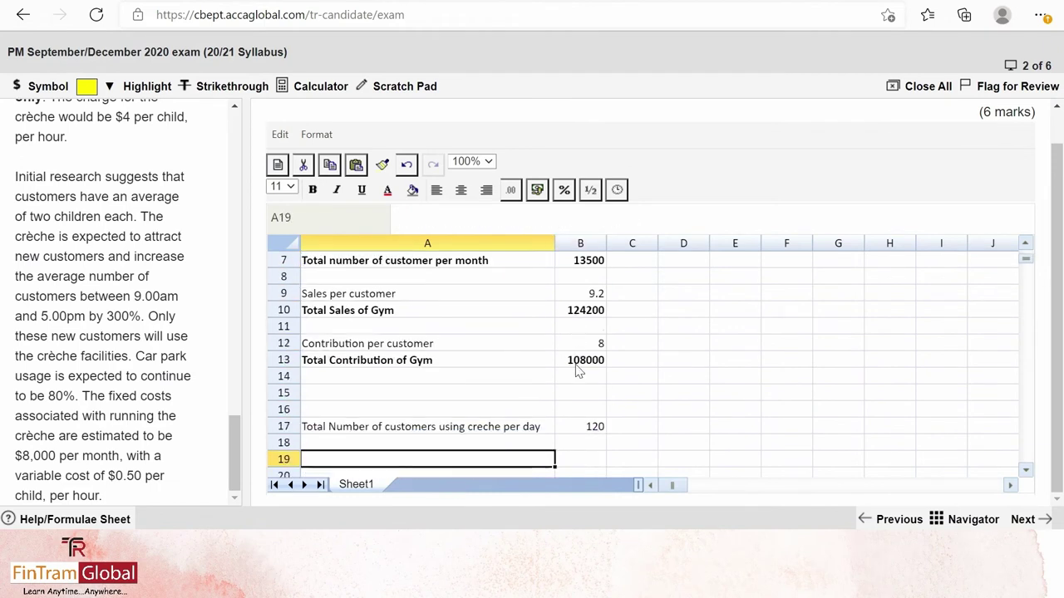
key("Up")
key("Up")
key("Up")
key("Up")
key("Up")
key("Up")
key("Up")
key("Up")
key("Up")
key("Up")
key("Up")
key("Up")
key("Up")
key("Up")
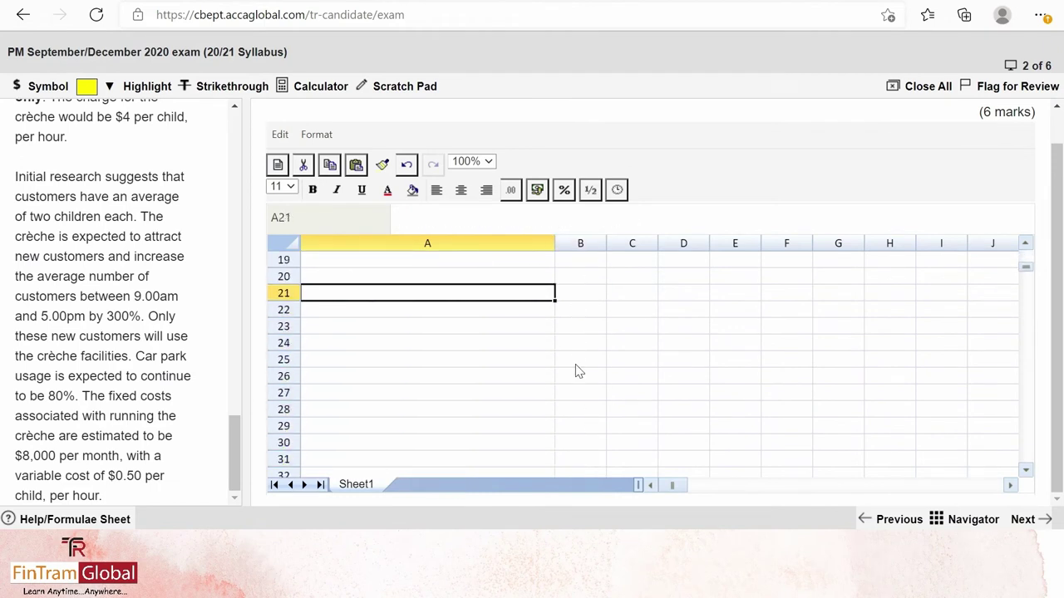
key("Down")
key("Down")
key("ctrl+v")
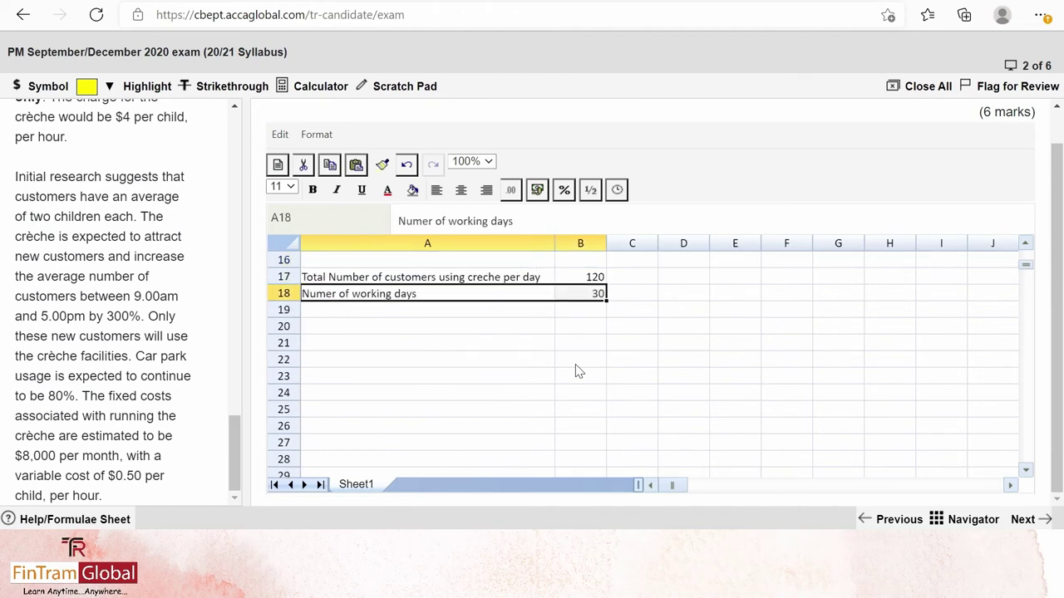
Label A19 "Total number of customer per month"
key("Down")
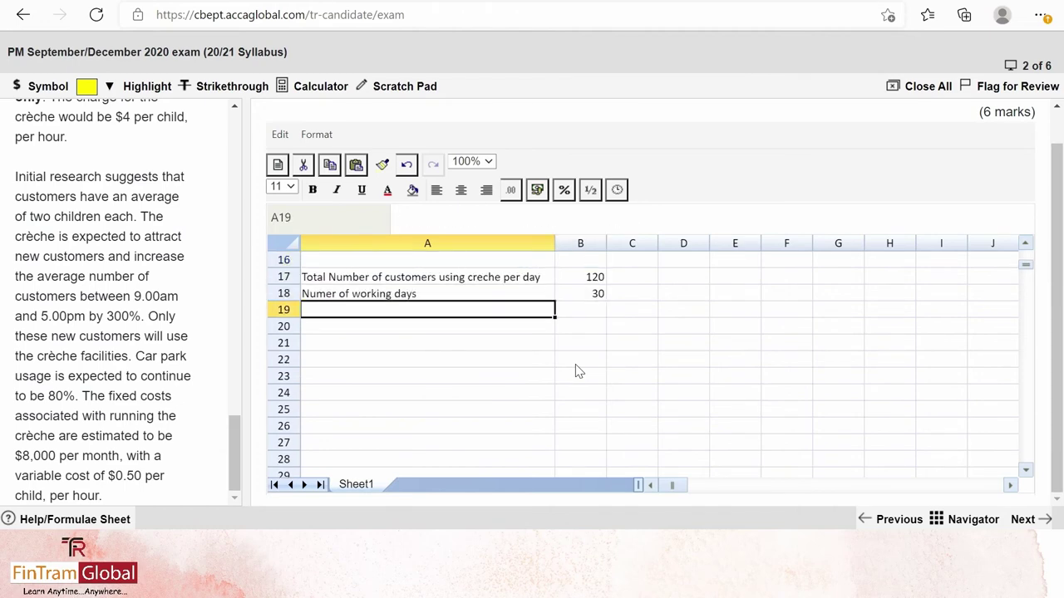
type("Total ")
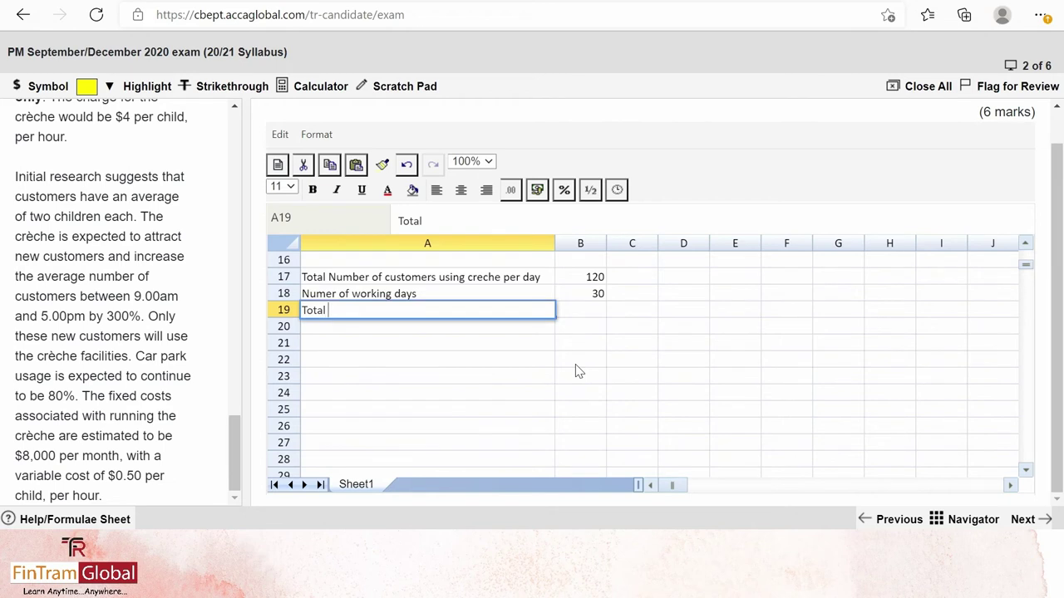
type("number of cus")
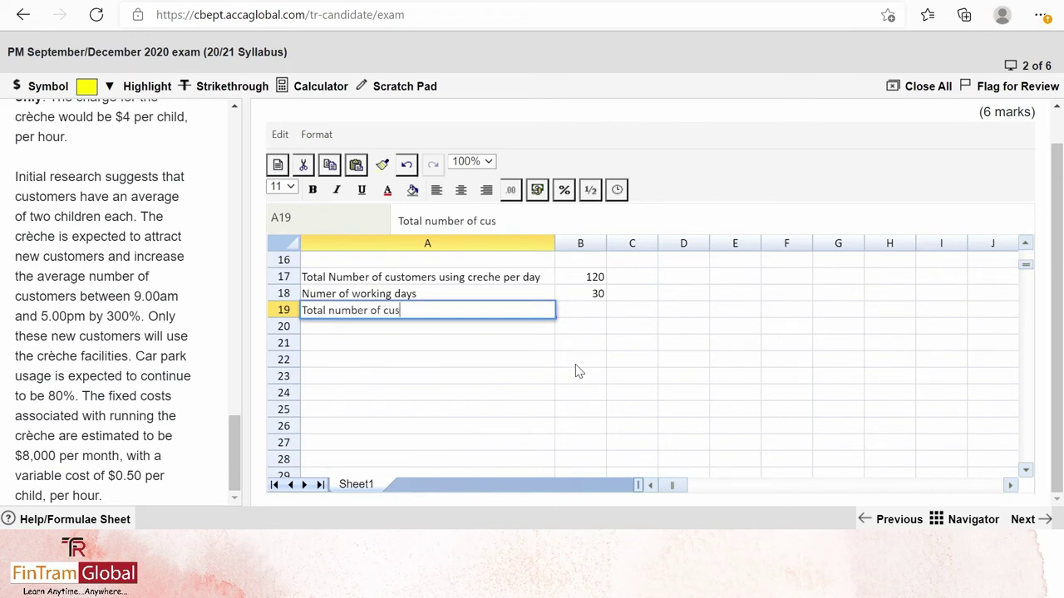
type("tomer per month")
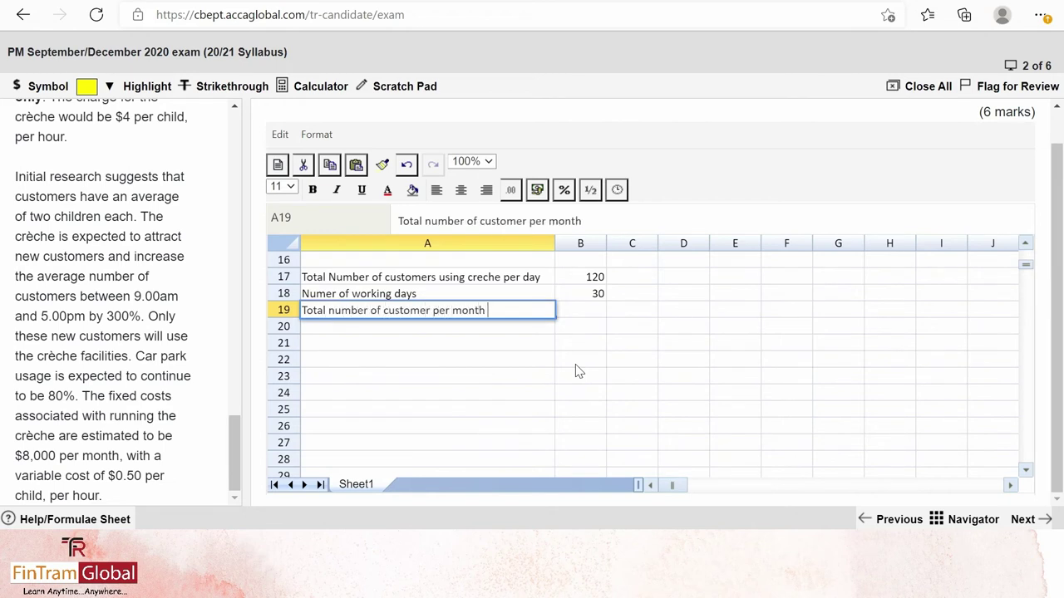
key("Return")
Calculate the monthly number of crèche customers in B19 with the formula =B17*B18
key("Up")
key("Right")
type("=")
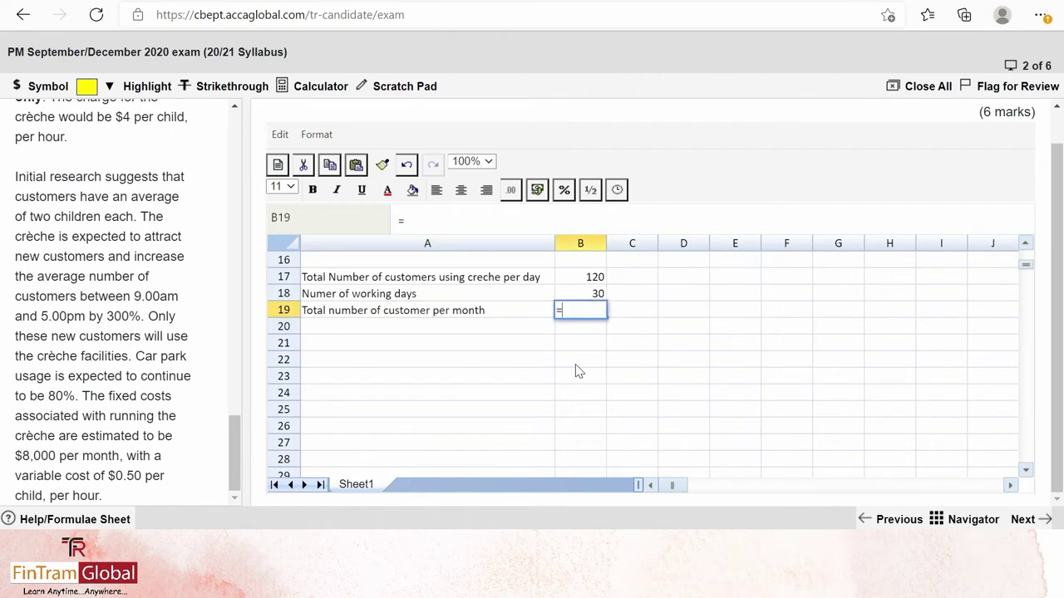
key("Up")
key("Up")
type("*")
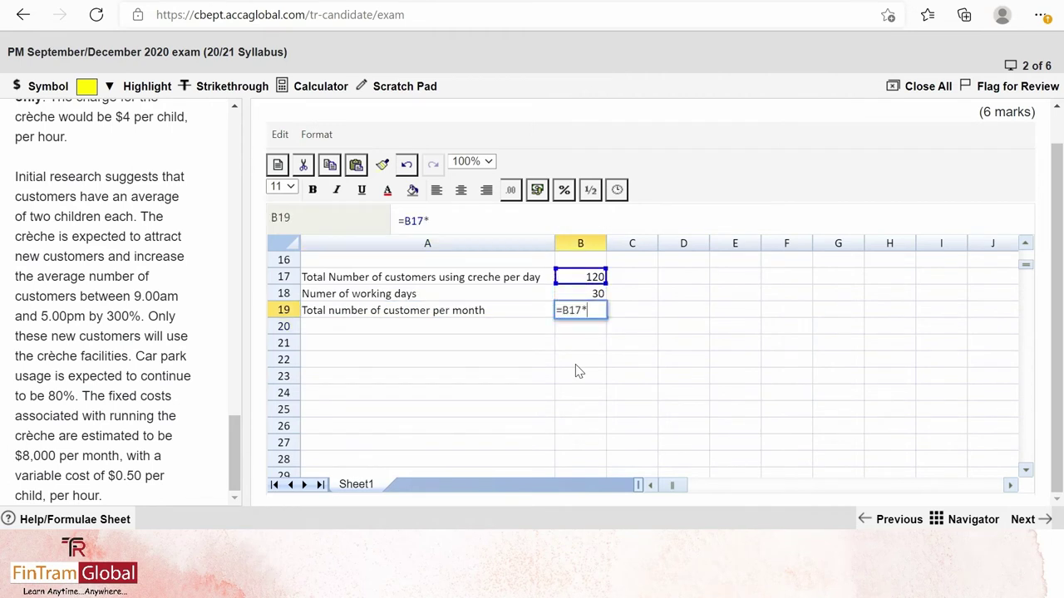
key("Down")
key("Return")
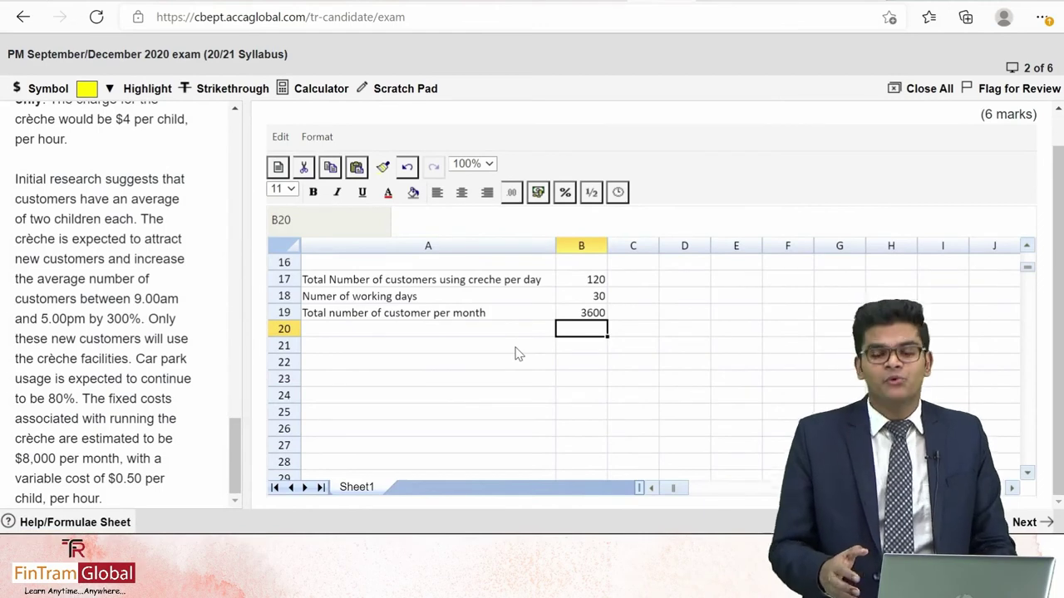
Enter the label "Two children per customent" in A20 below the monthly customer total
key("Left")
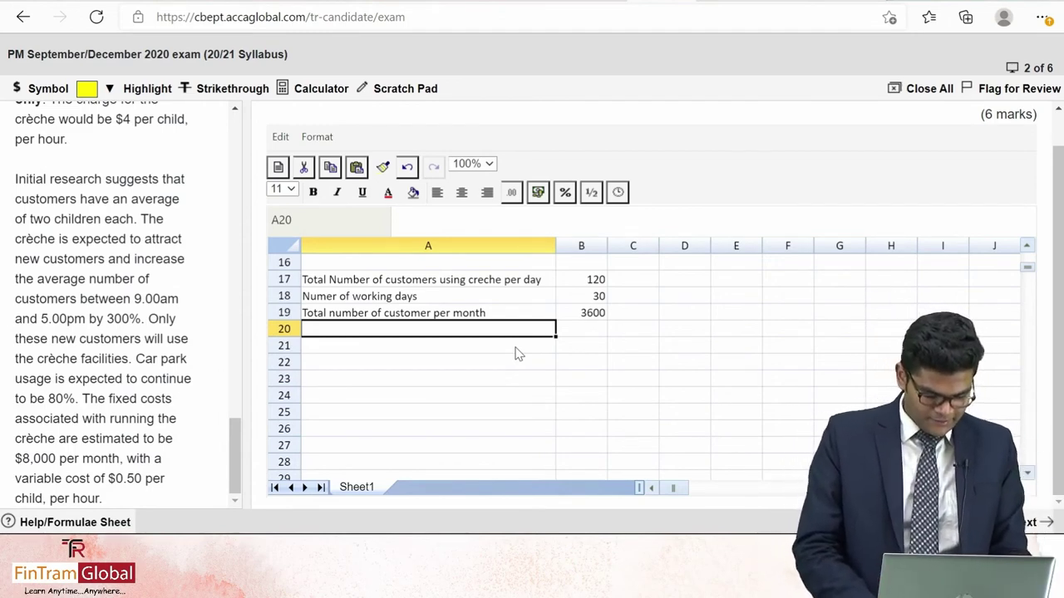
type("T")
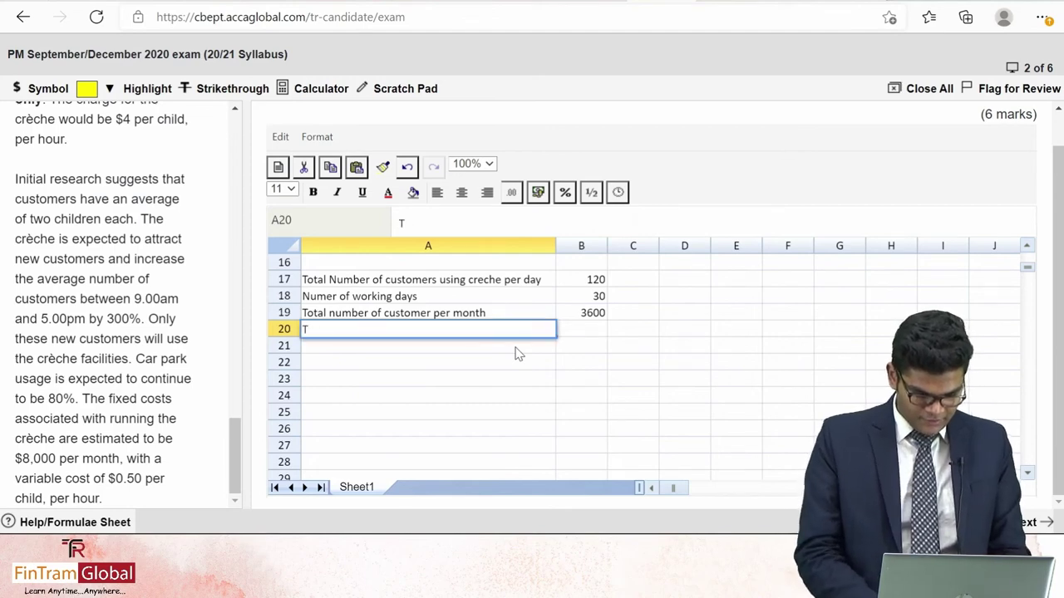
key("BackSpace")
type("Two")
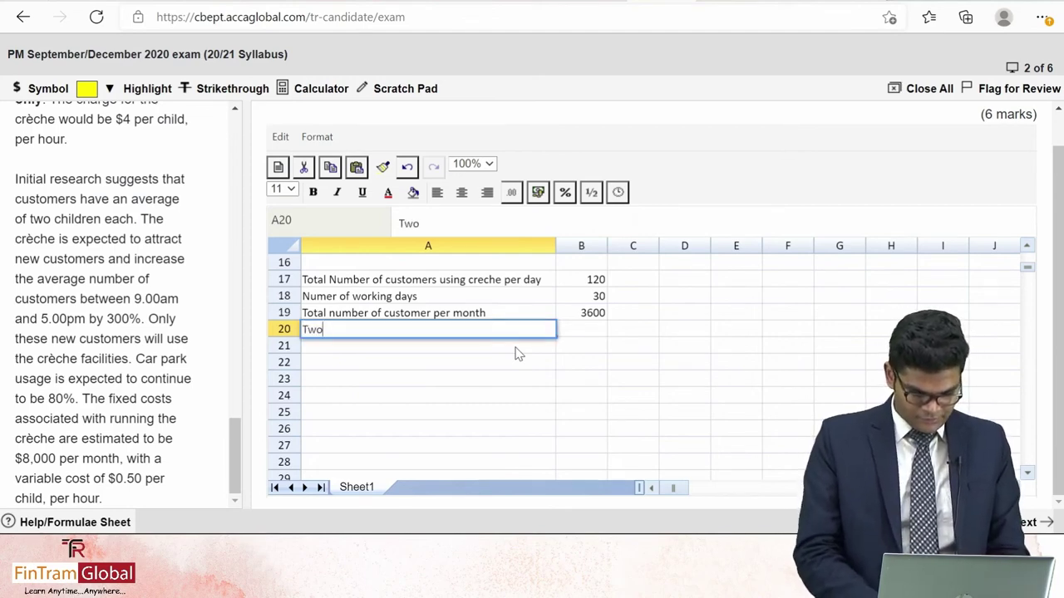
type(" child")
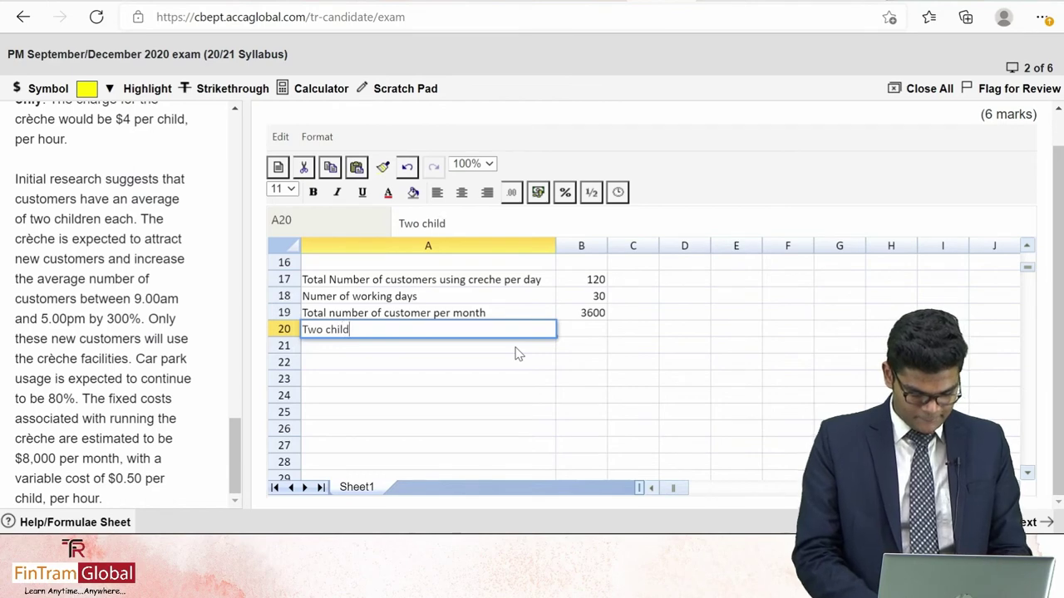
type("ren per c")
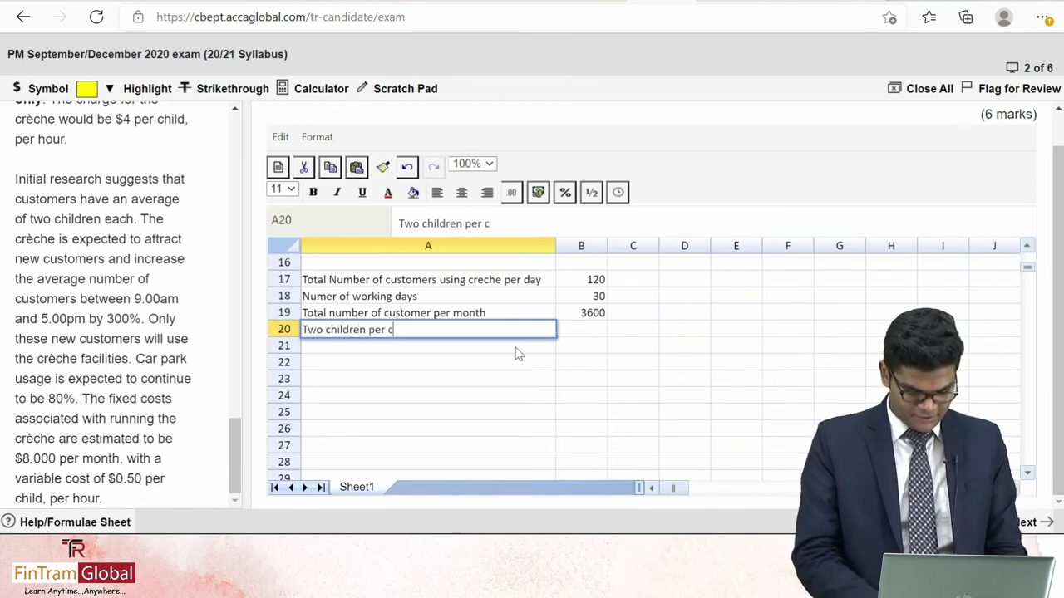
type("ustoment")
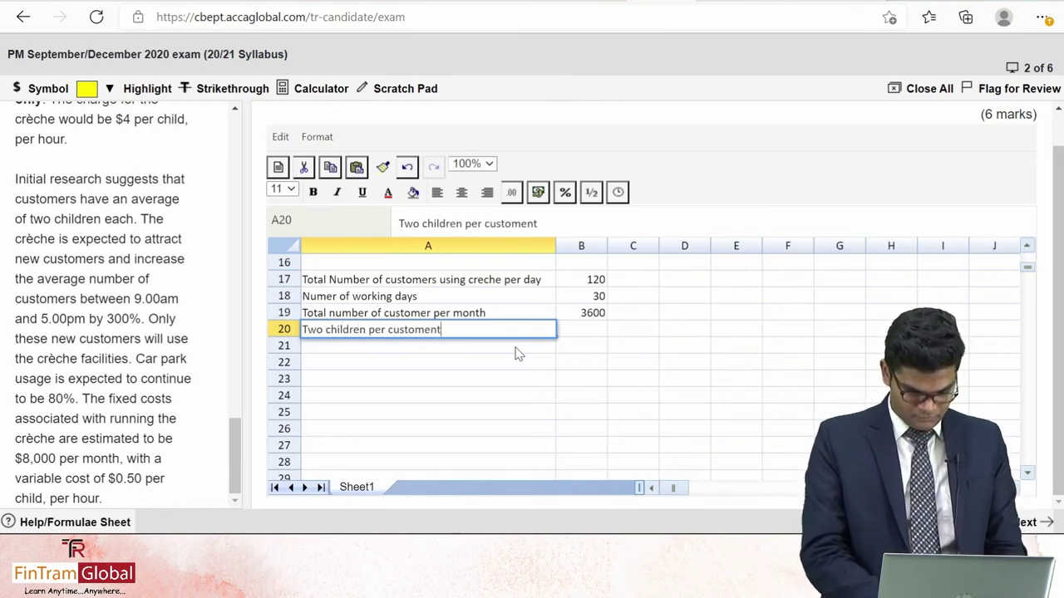
key("Return")
key("Up")
key("Right")
key("Left")
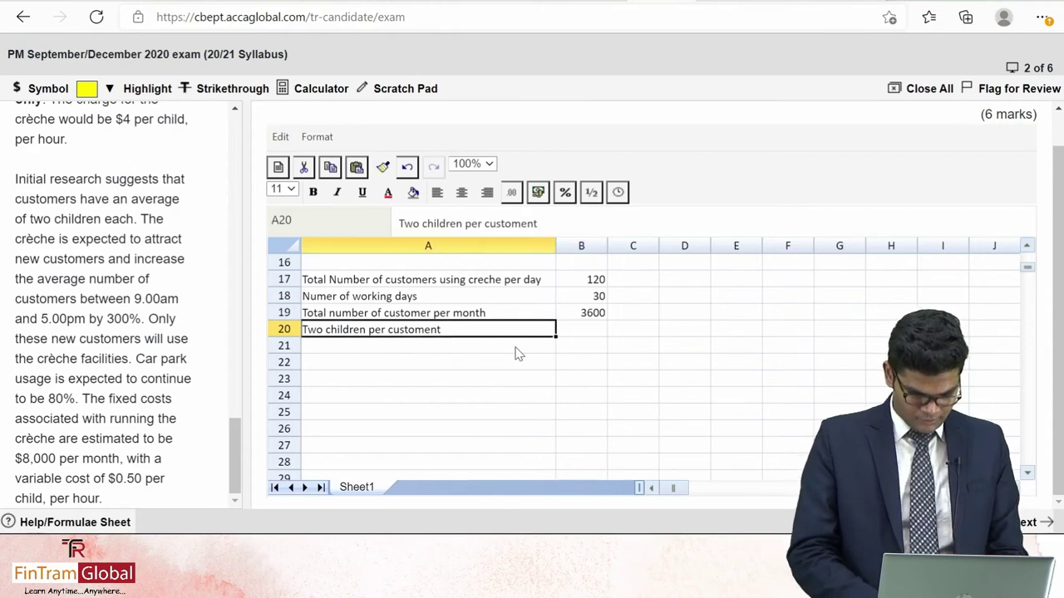
Replace the label in A20 with "No of children per customer"
type("No of chi;d")
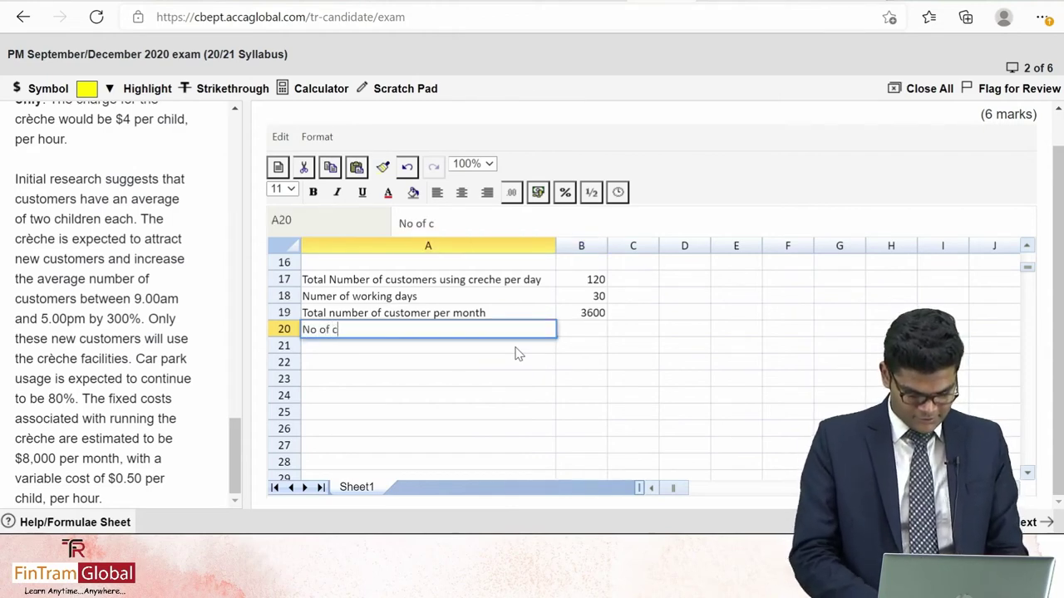
key("BackSpace")
key("BackSpace")
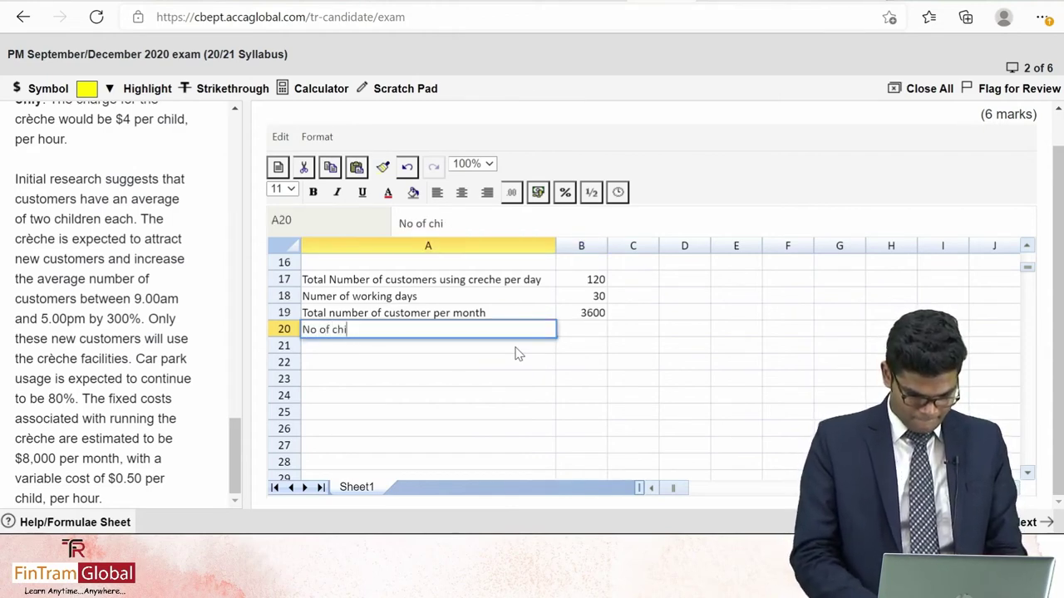
type("ldren per customer")
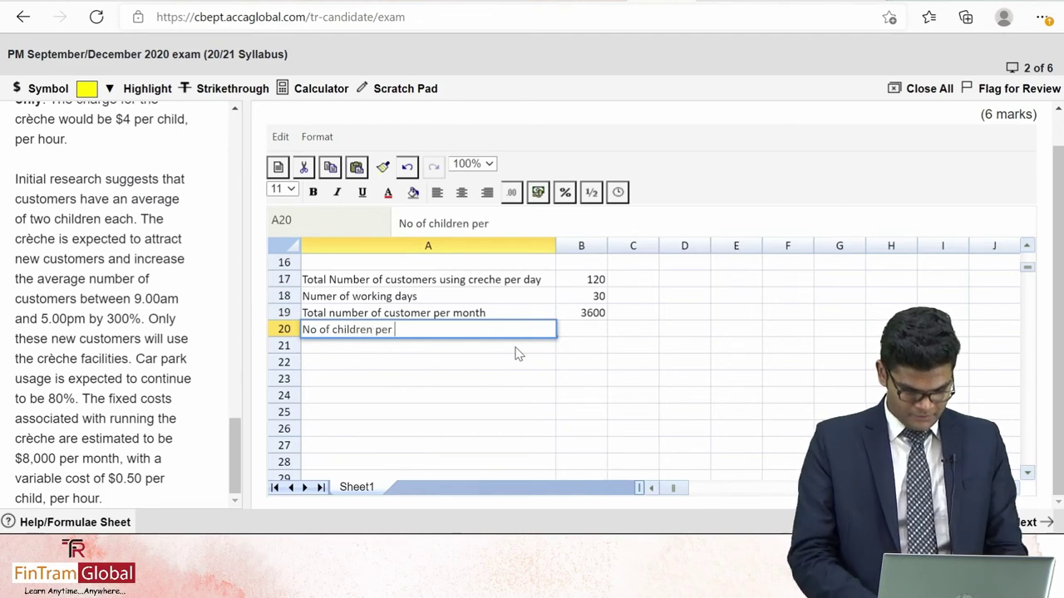
key("Return")
key("Up")
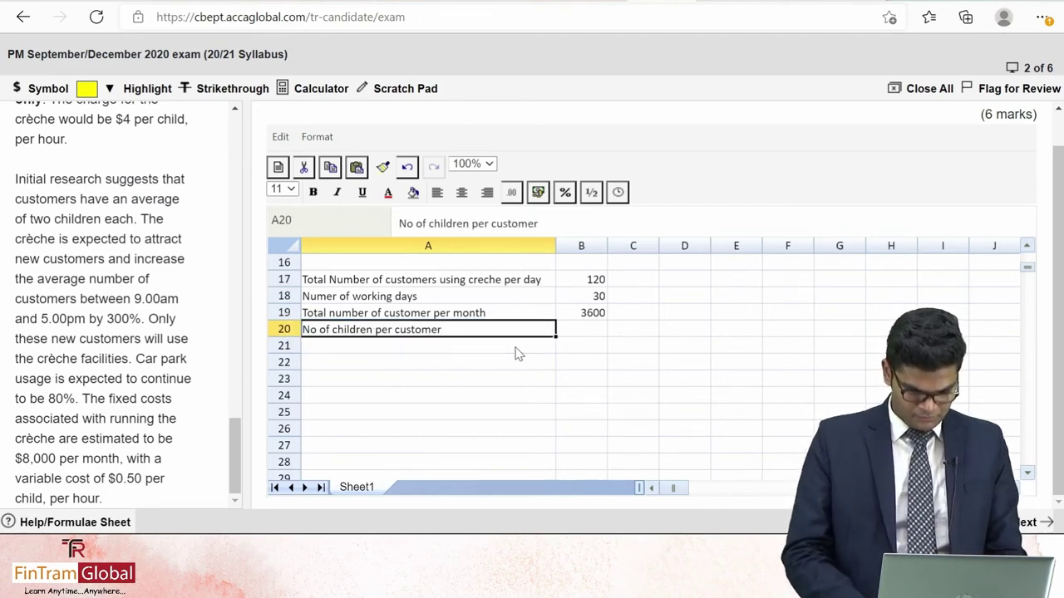
Enter 2 in B20 as the number of children per customer
key("Up")
key("Right")
key("Down")
type("2")
key("Return")
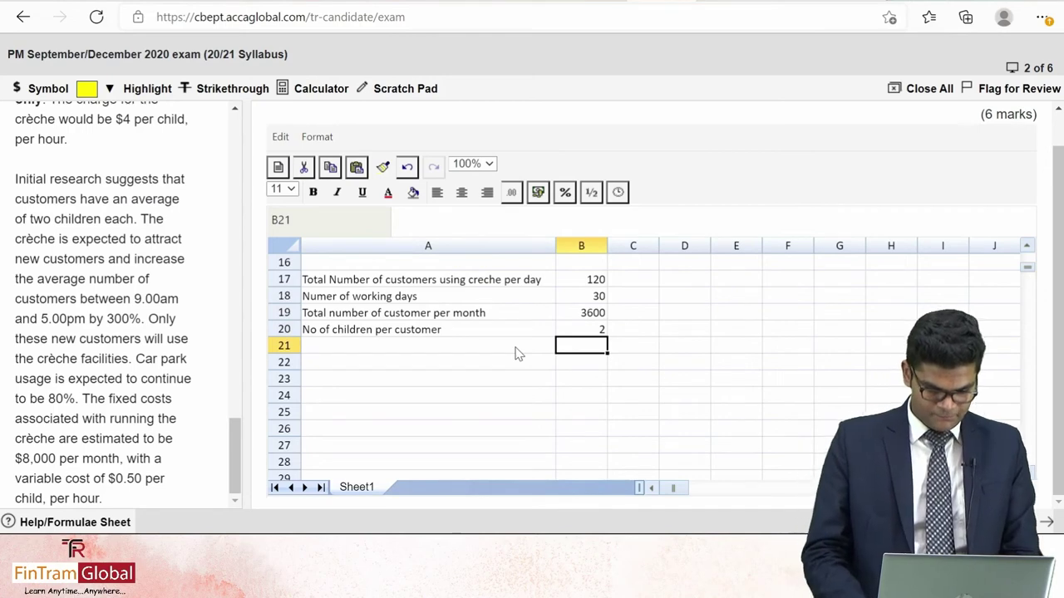
Label A21 "Total customers" below the children per customer row
left_click(515, 349)
type("Total")
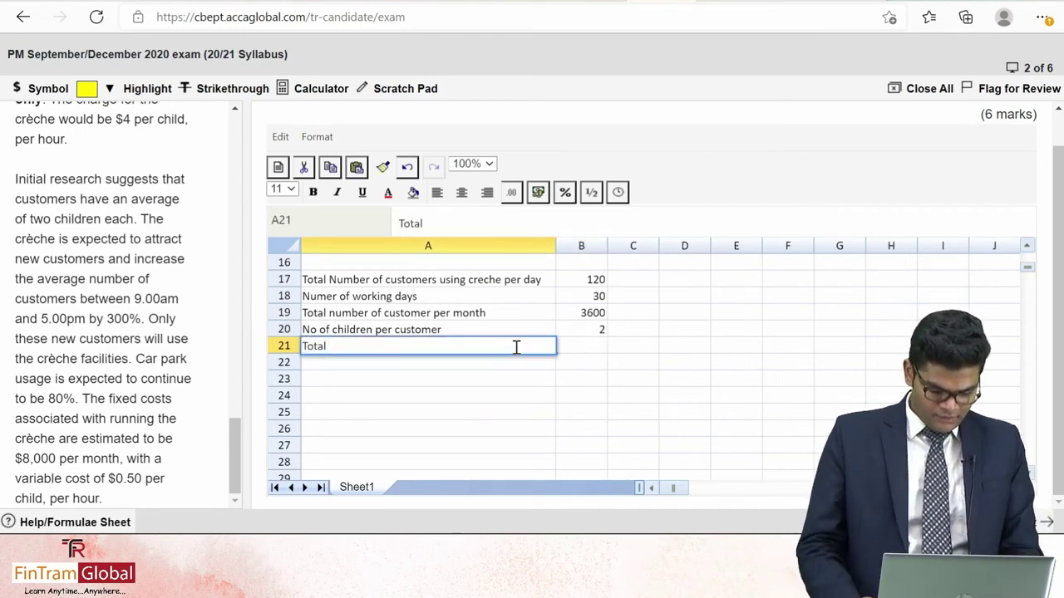
type(" customer")
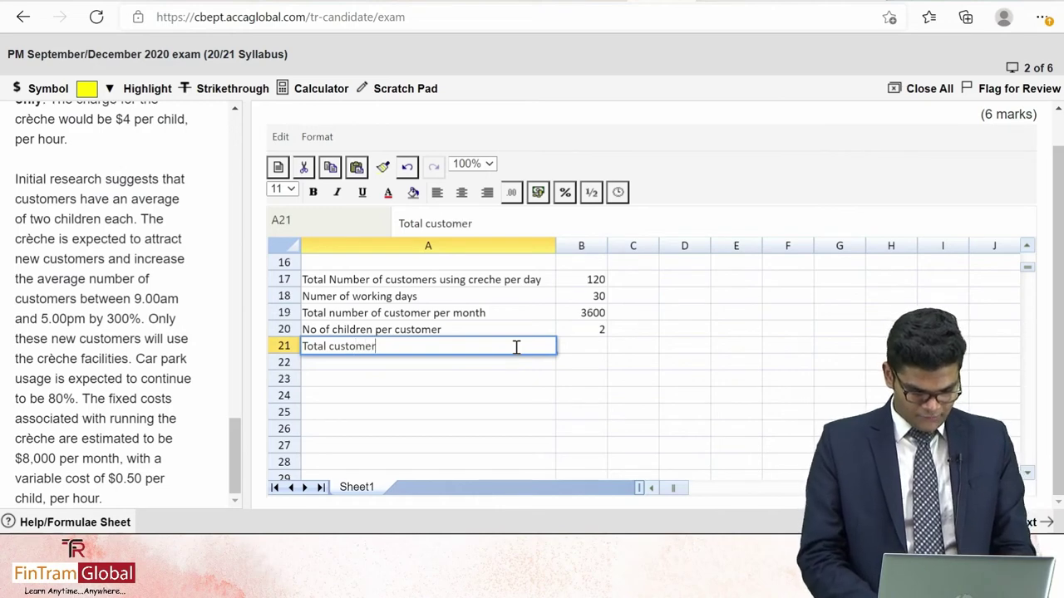
type("s")
key("Return")
Calculate the total crèche customers in B21 with the formula =B19*B20
key("Up")
key("Right")
type("=")
key("Up")
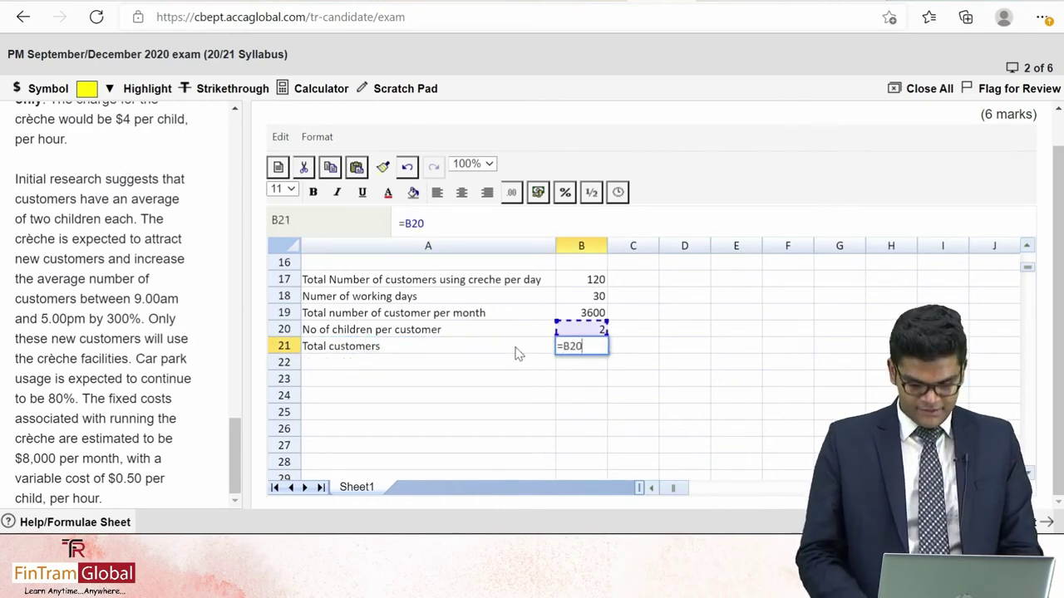
key("Up")
type("*")
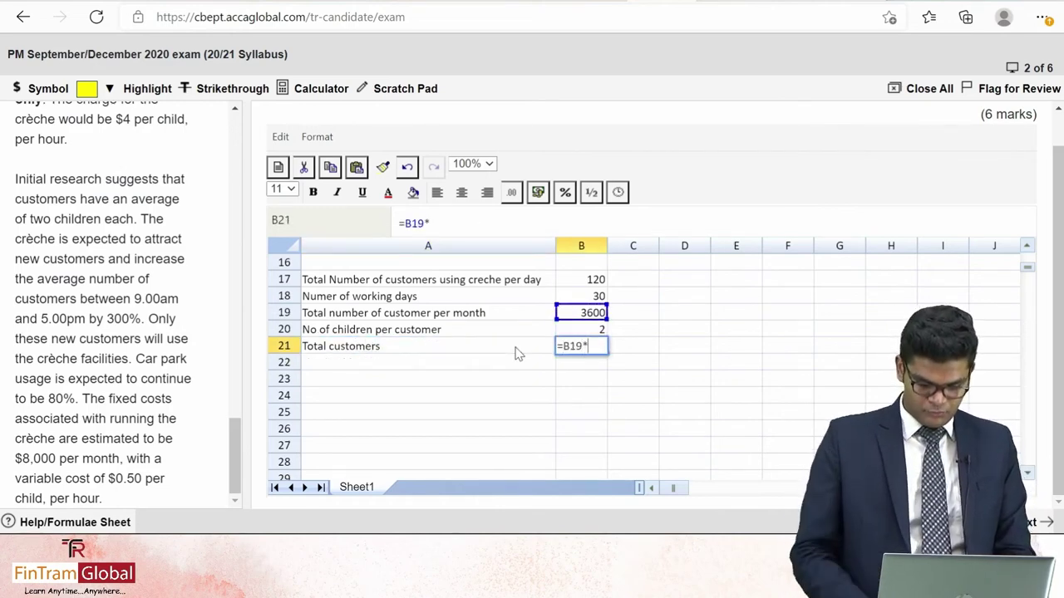
key("Down")
key("Return")
Make the total customers label and value in A21:B21 bold
key("Up")
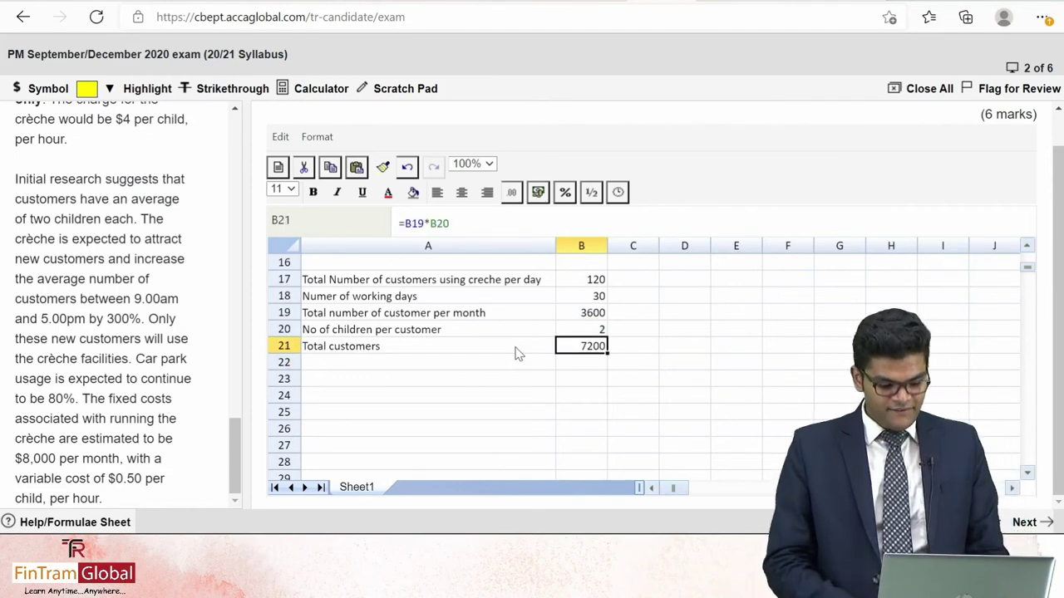
key("shift+Left")
key("ctrl+b")
key("Down")
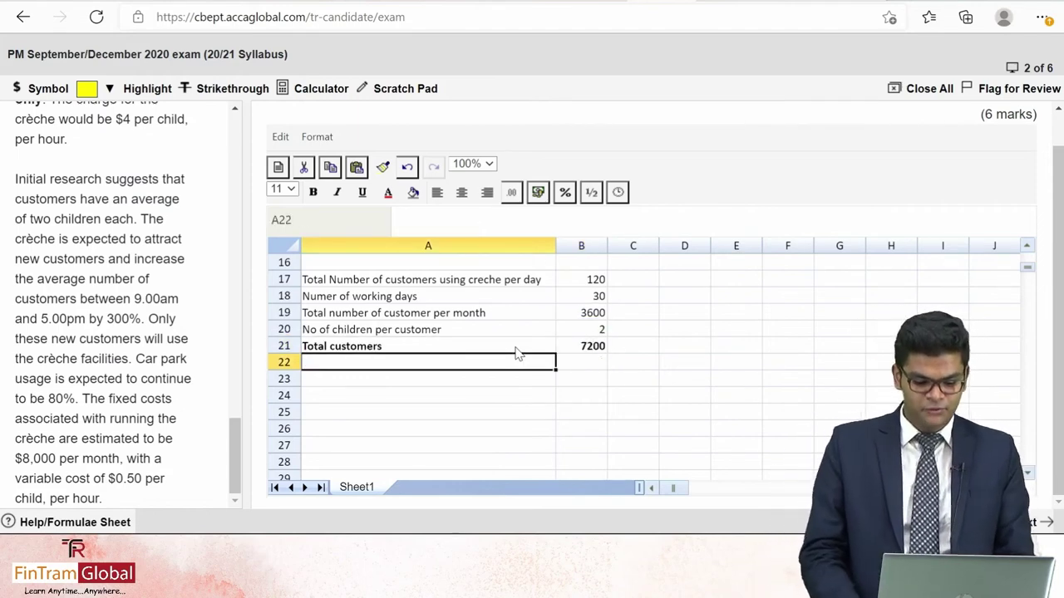
key("Up")
key("Up")
key("Up")
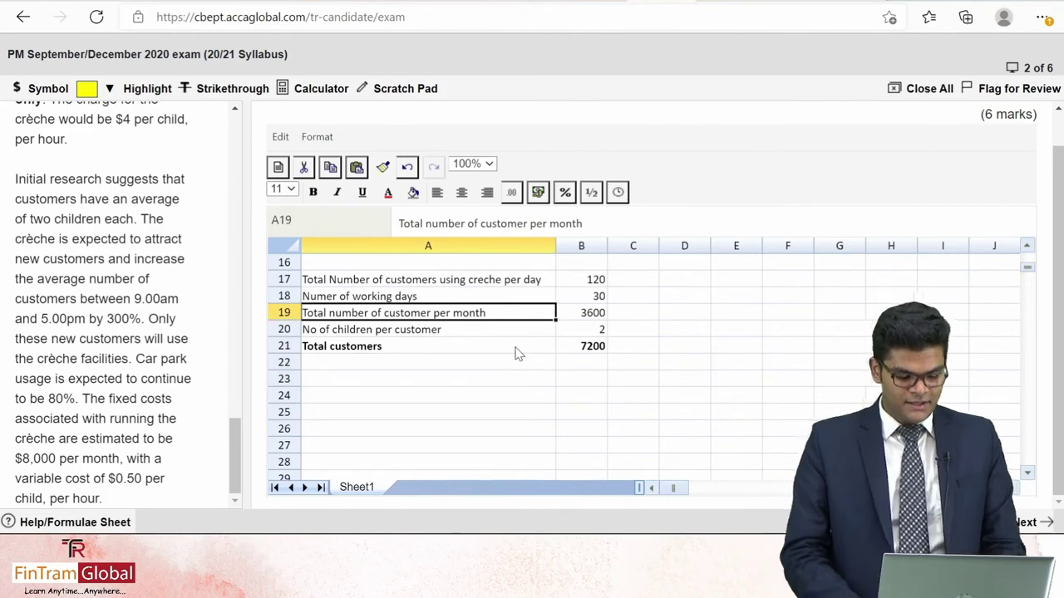
key("shift+Right")
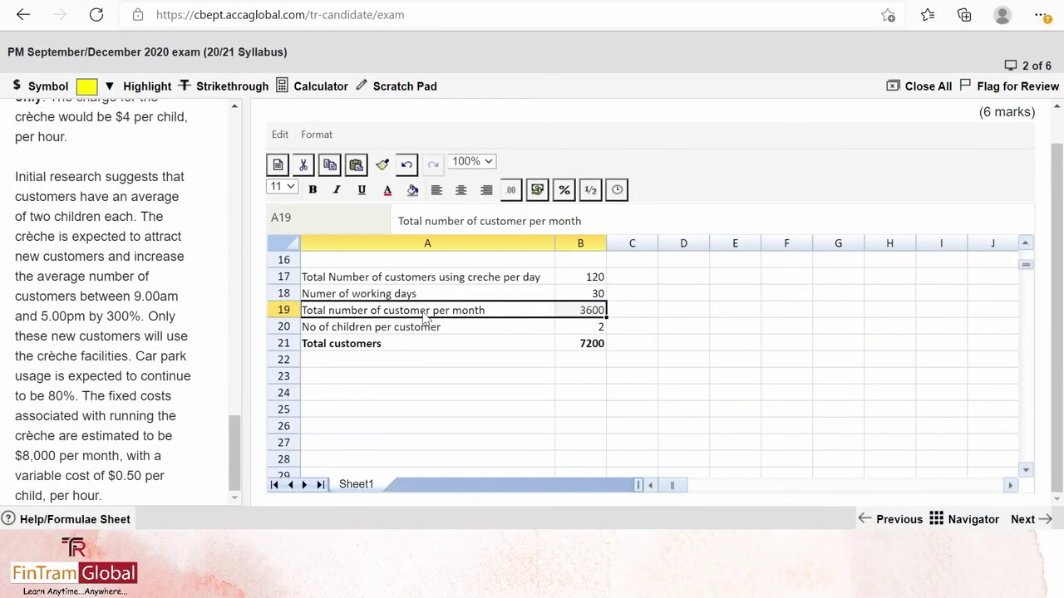
Label A23 "Price per child", leaving a blank row below the total customers
key("Down")
key("Down")
key("Down")
key("Down")
type("Proc")
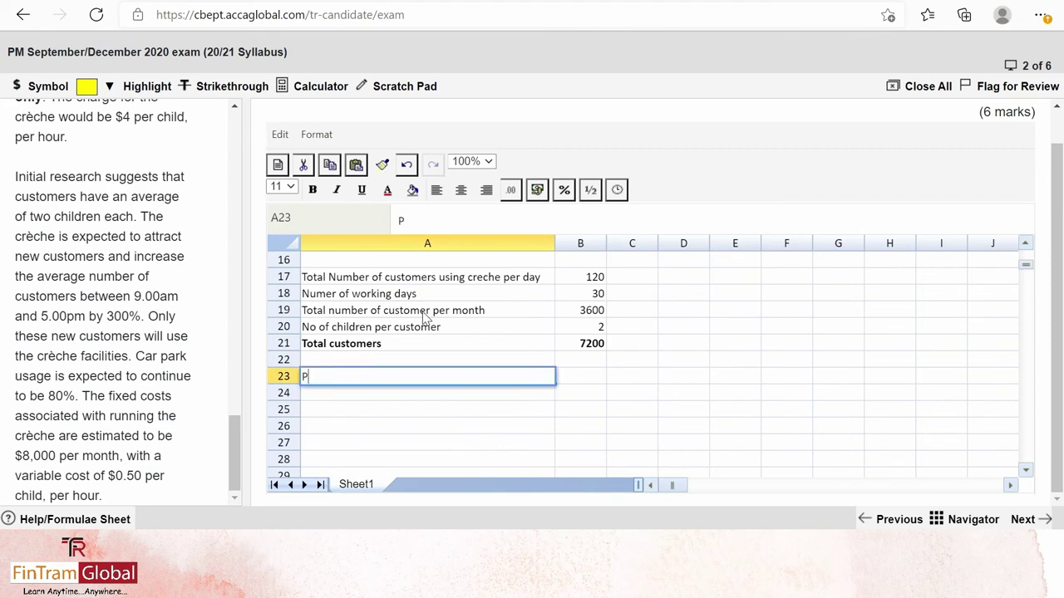
key("BackSpace")
key("BackSpace")
type("ice per child")
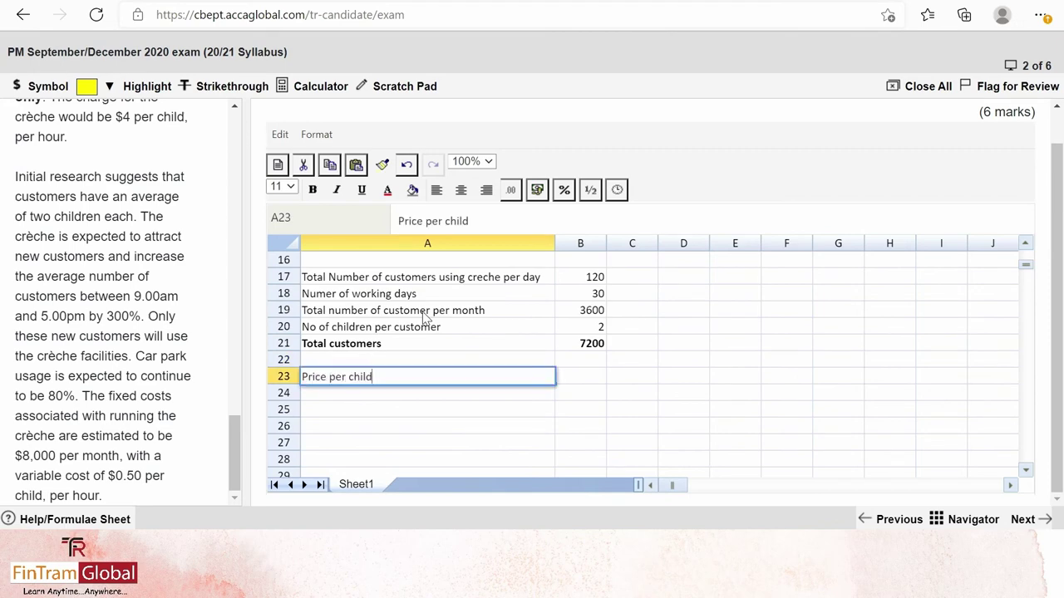
key("Return")
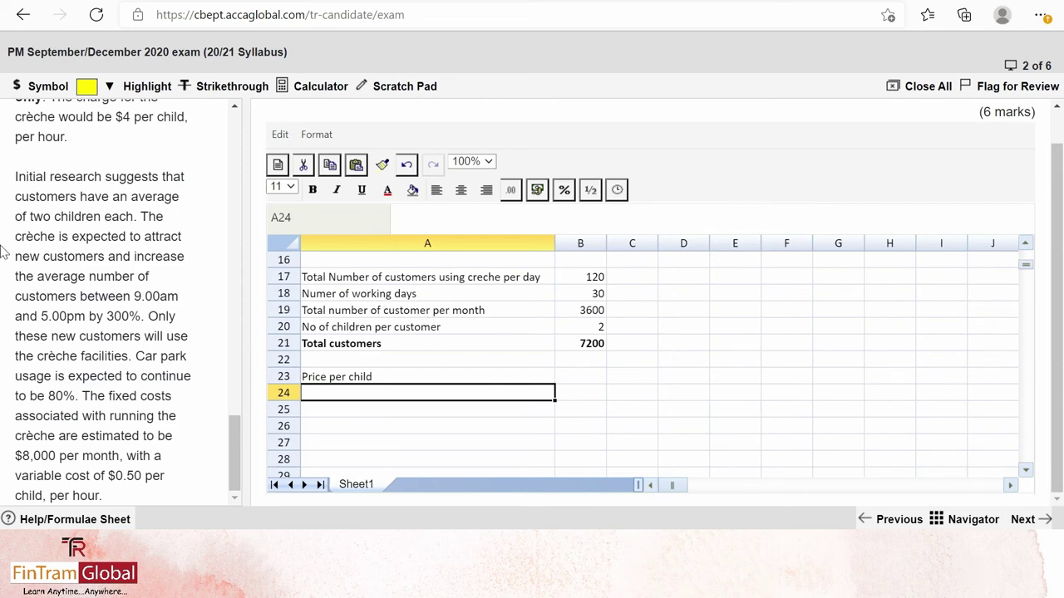
Find the hourly crèche charge per child in the question text and place 4 in B23 beside its label
scroll(58, 274, "up", 3)
left_click_drag(88, 234, 181, 260)
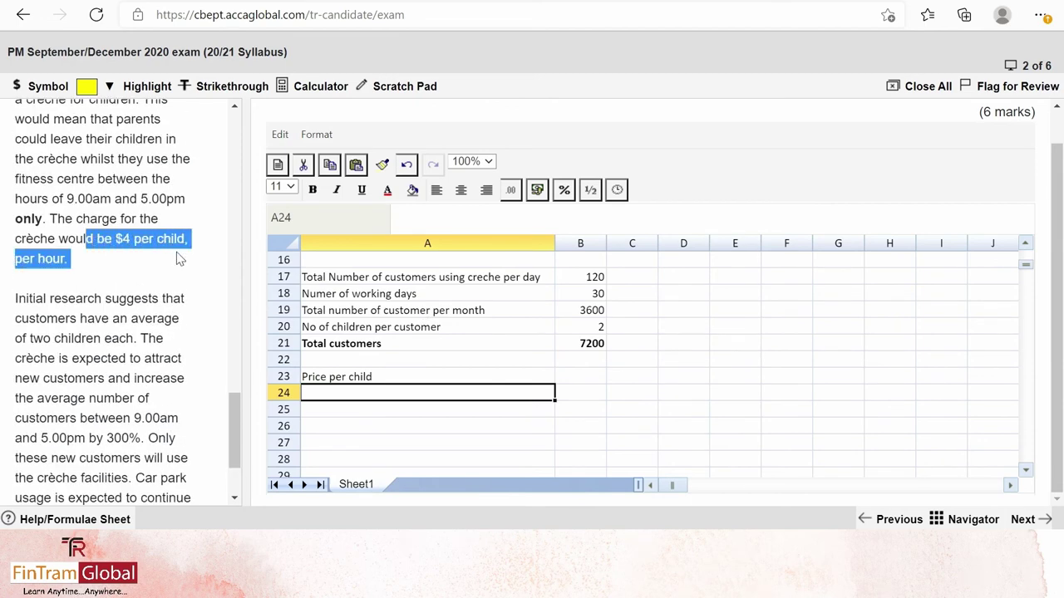
left_click(584, 394)
type("4")
key("Return")
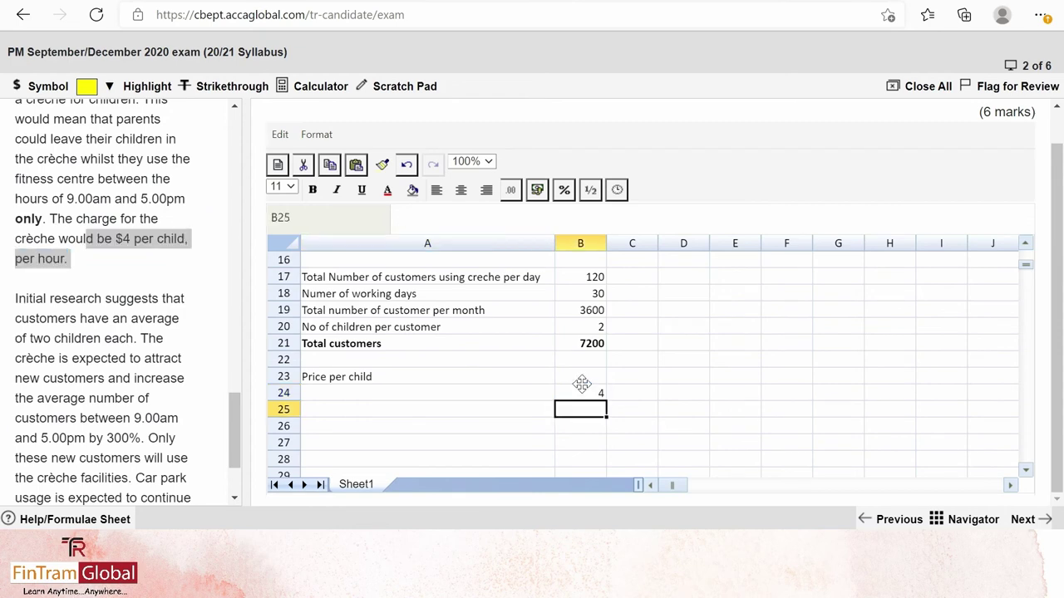
left_click(582, 384)
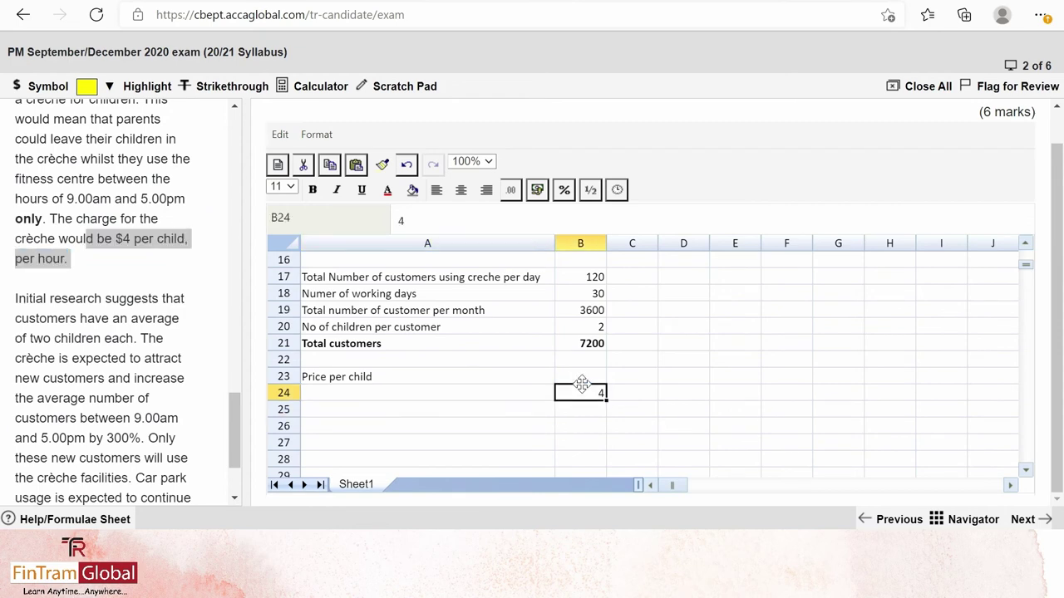
key("ctrl+z")
Label A24 "Sales from Creche" below the price per child
key("Left")
type("S")
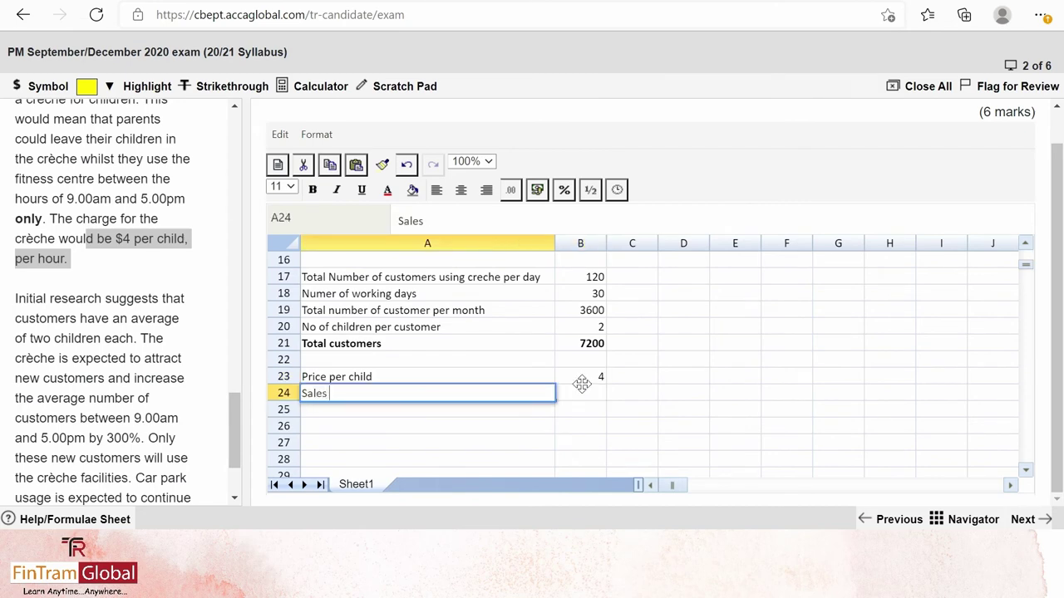
type("from Creche")
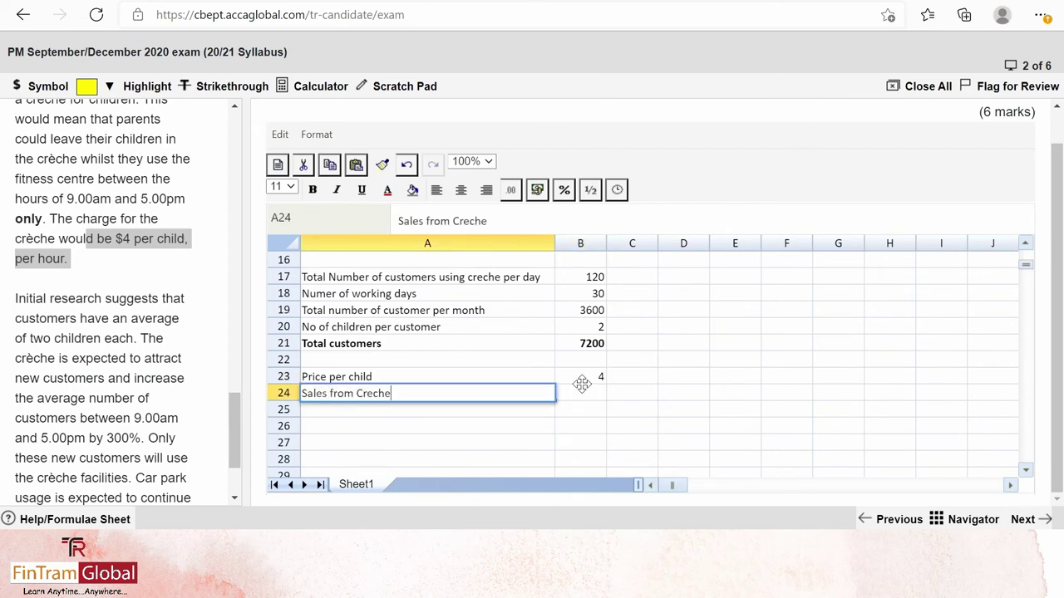
Calculate the crèche sales in B24 with the formula =B21*B23
left_click(581, 389)
type("=")
key("Up")
key("Up")
key("Up")
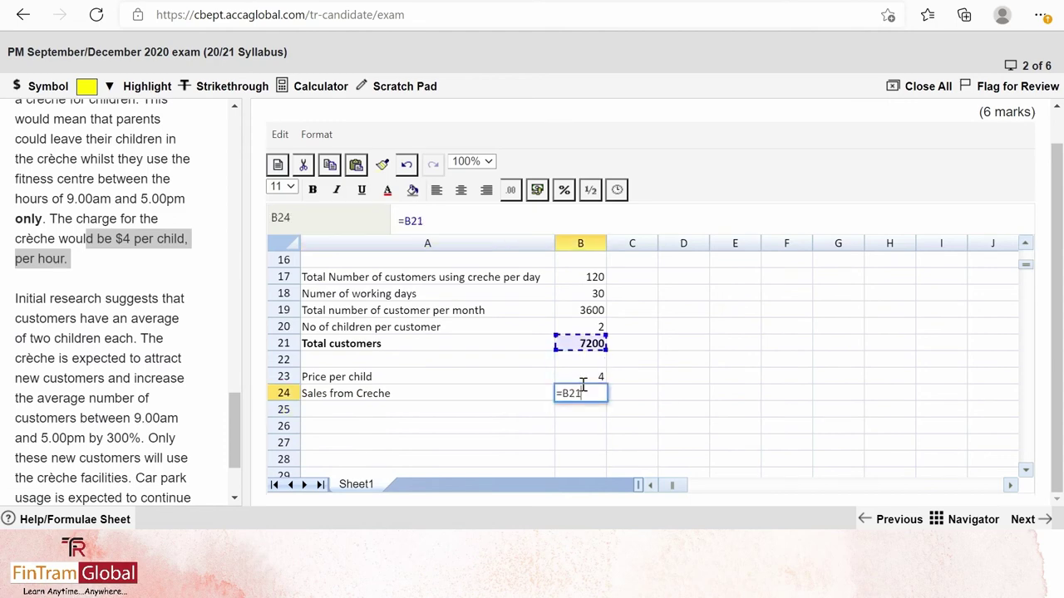
type("*")
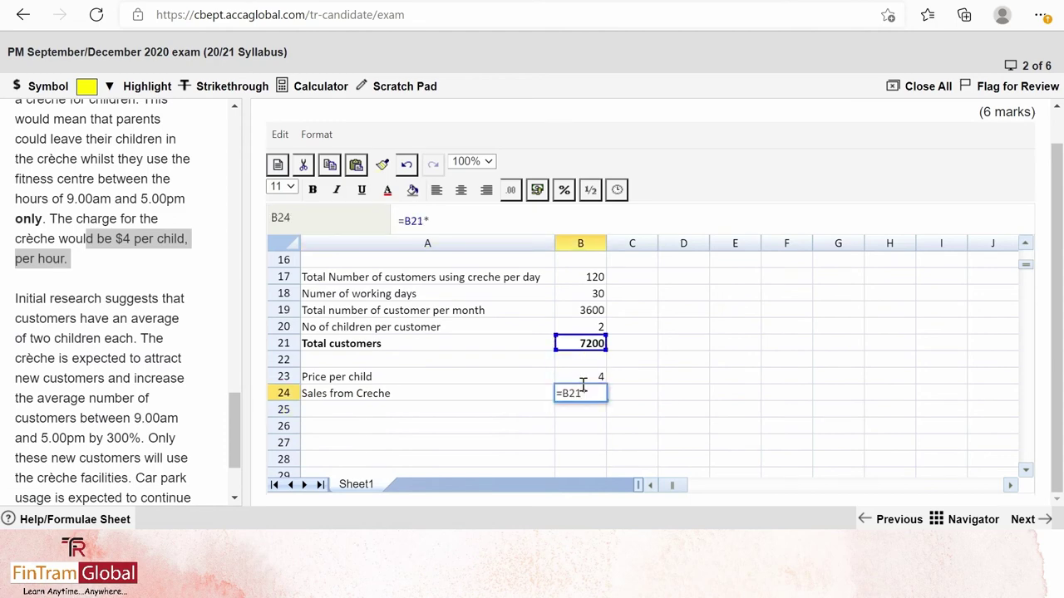
key("Up")
key("Return")
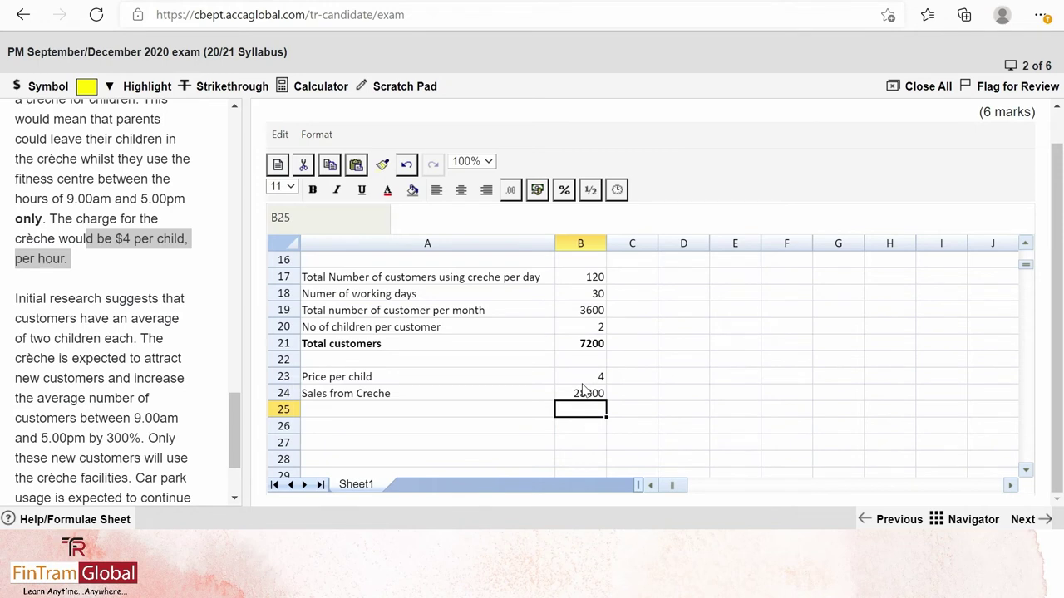
Make the crèche sales label and value in A24:B24 bold
key("Left")
key("Down")
key("Up")
key("Up")
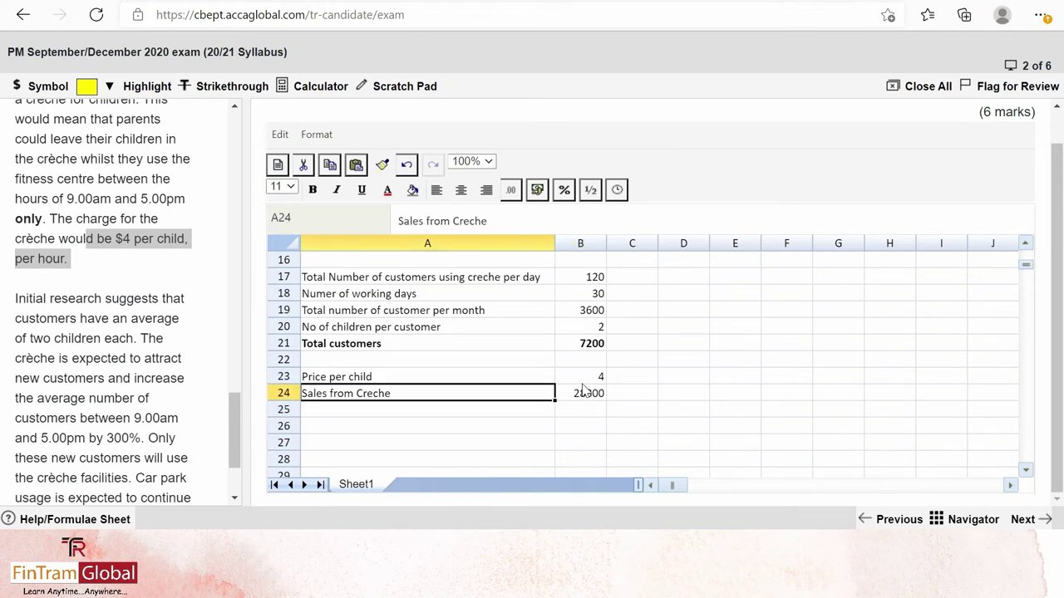
key("shift+Right")
key("ctrl+b")
key("shift+Left")
Label A26 "Contribution per unit", leaving a blank row below the crèche sales
key("Down")
key("Down")
key("Down")
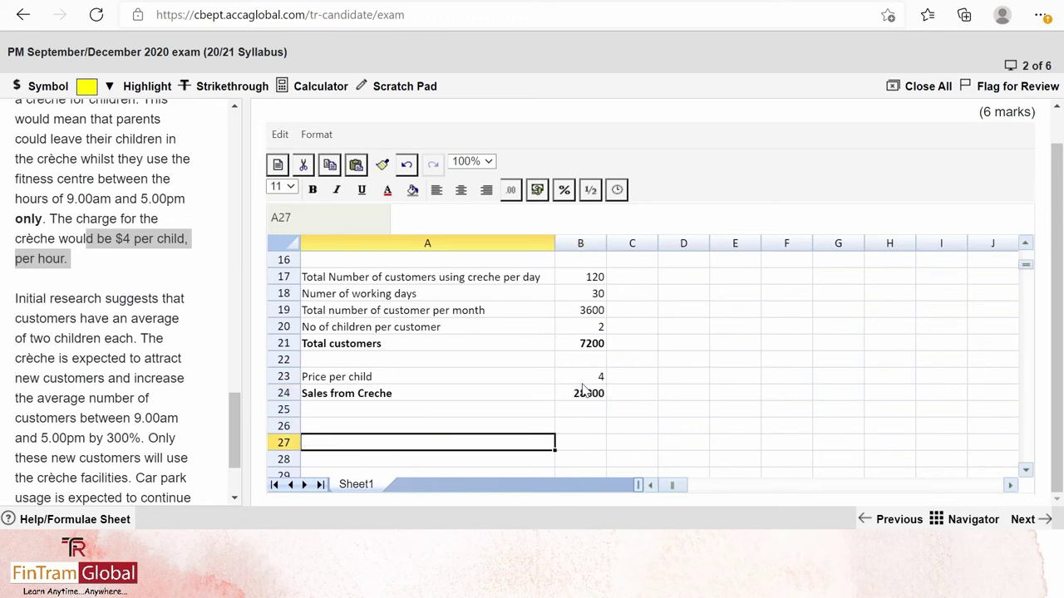
key("Up")
type("Cont")
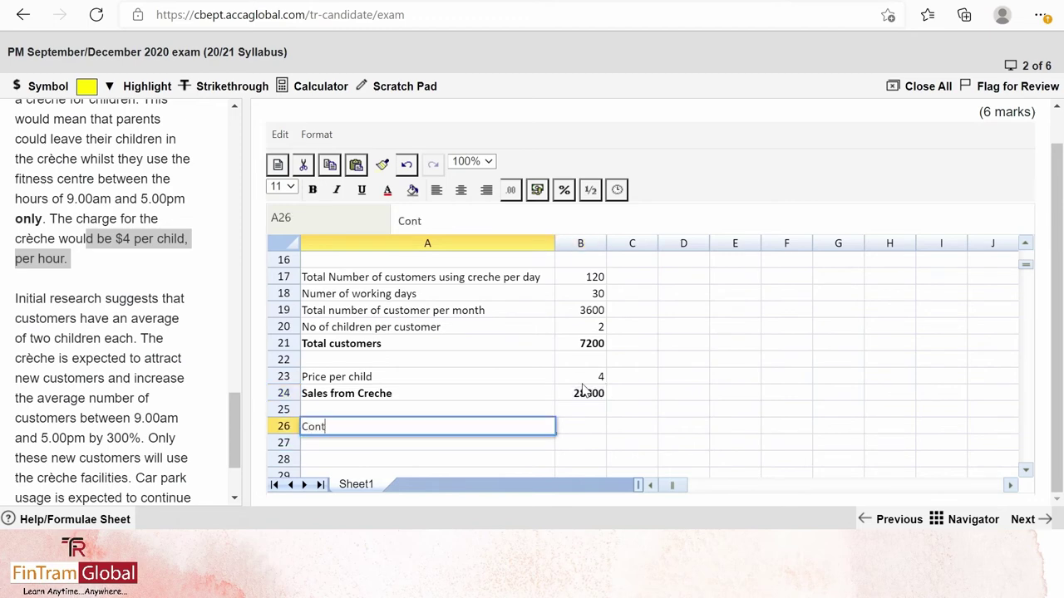
type("ribution per")
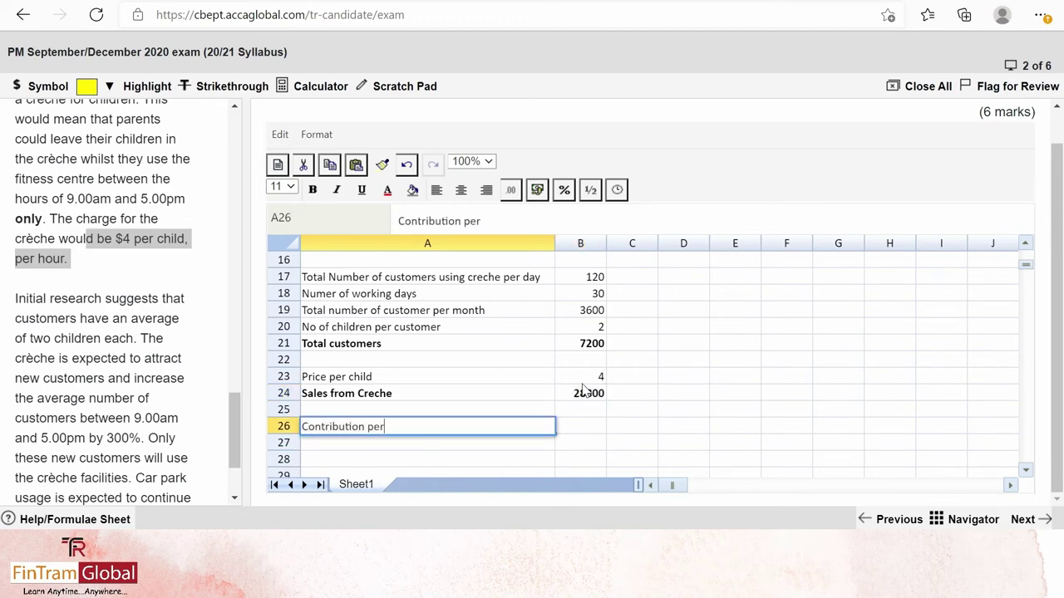
type(" unit")
key("Return")
Find the variable cost per child in the question text and calculate the contribution per unit in B26 with =B23-0.5
key("Up")
key("Right")
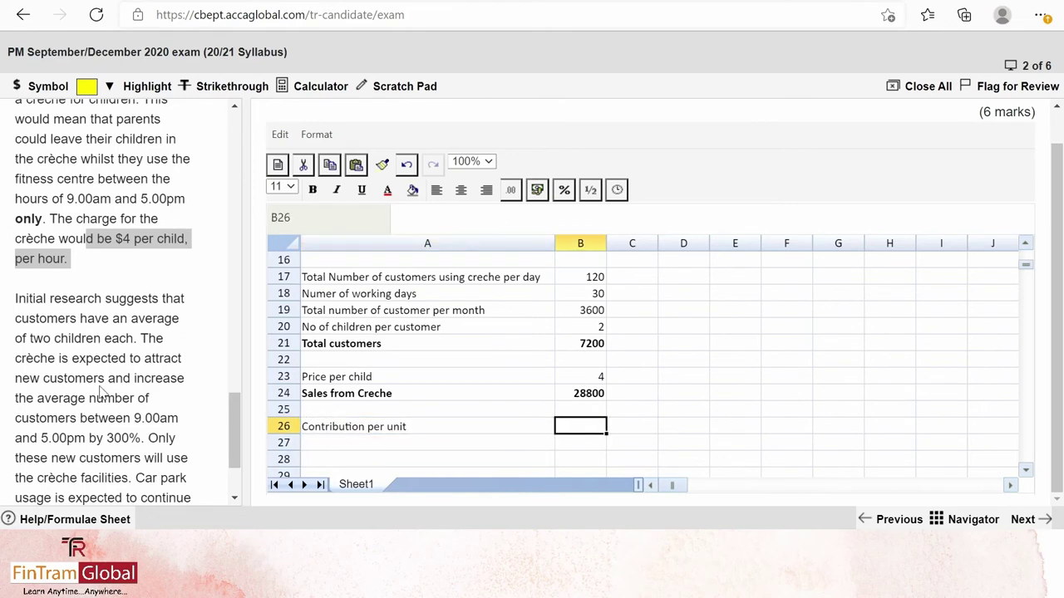
scroll(83, 414, "down", 2)
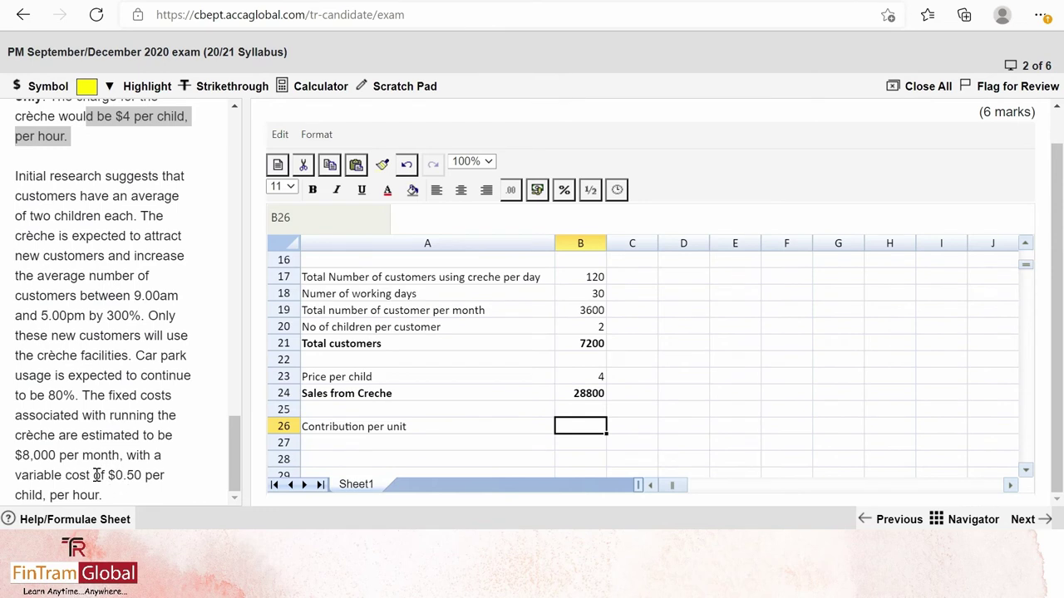
left_click_drag(15, 477, 165, 477)
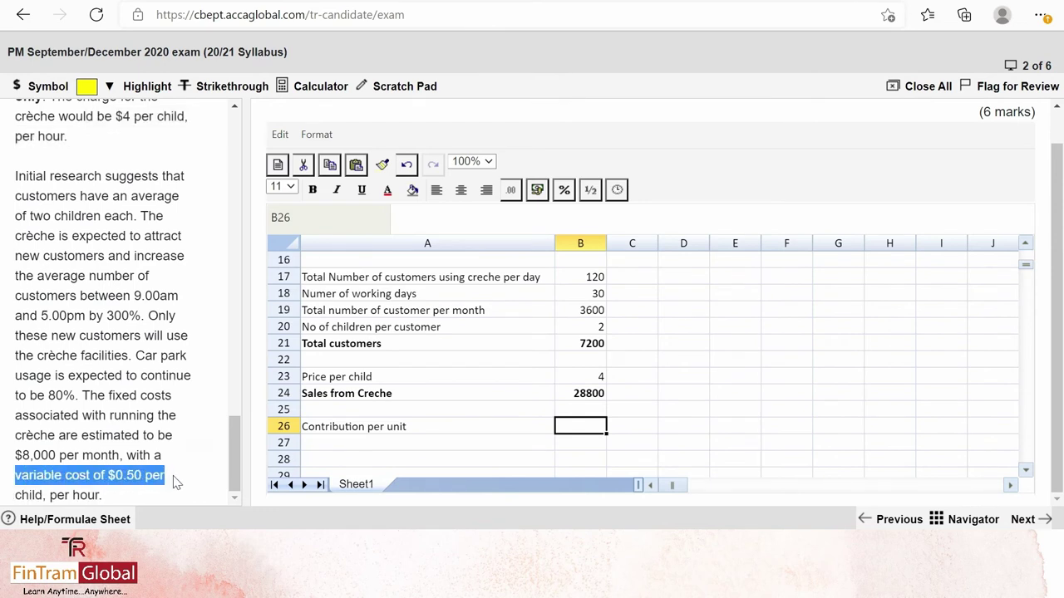
double_click(580, 424)
type("=")
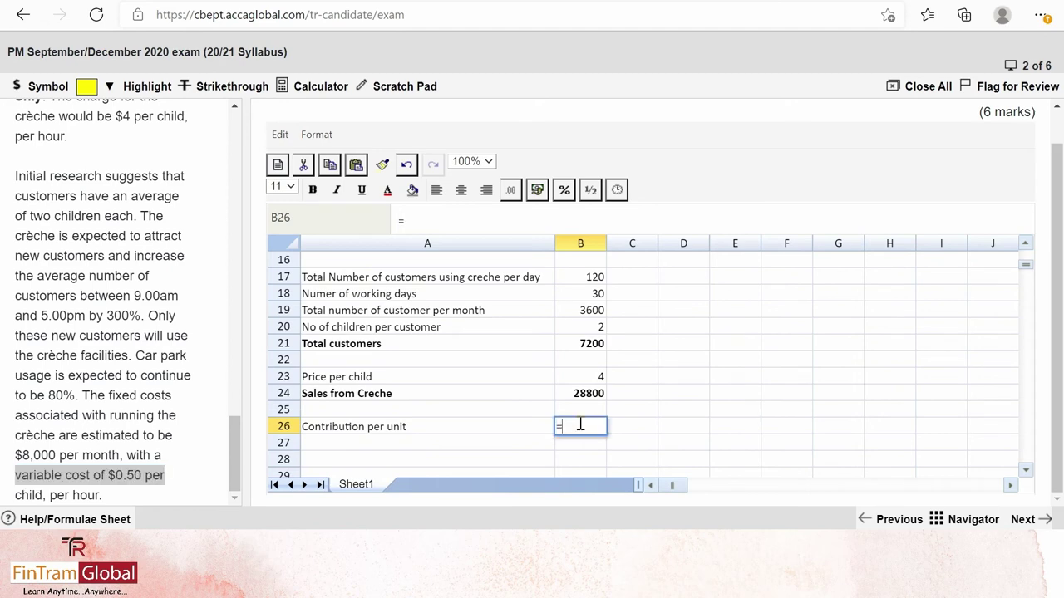
type("B23")
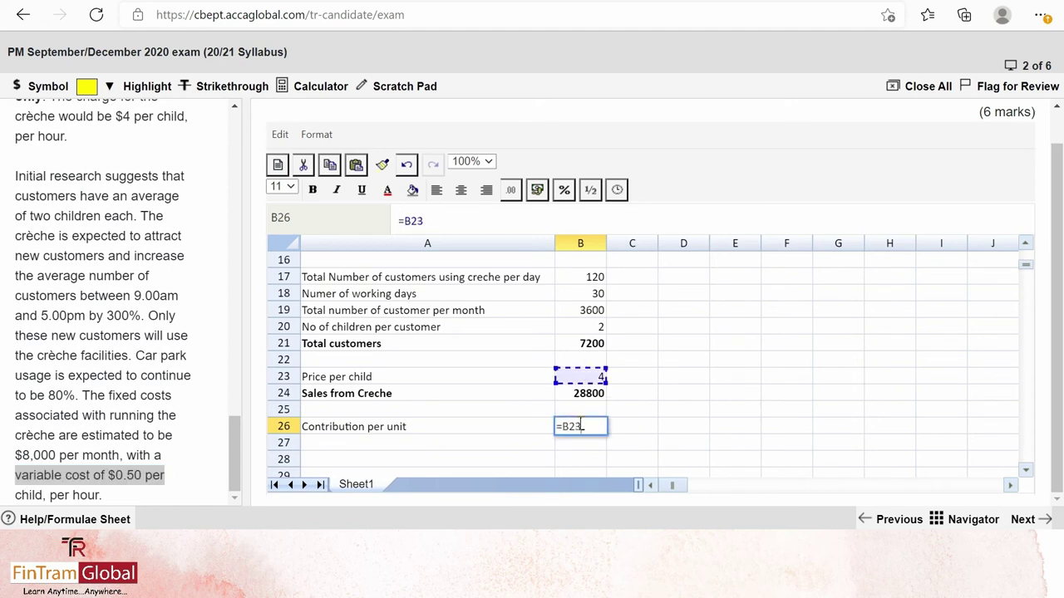
type("-")
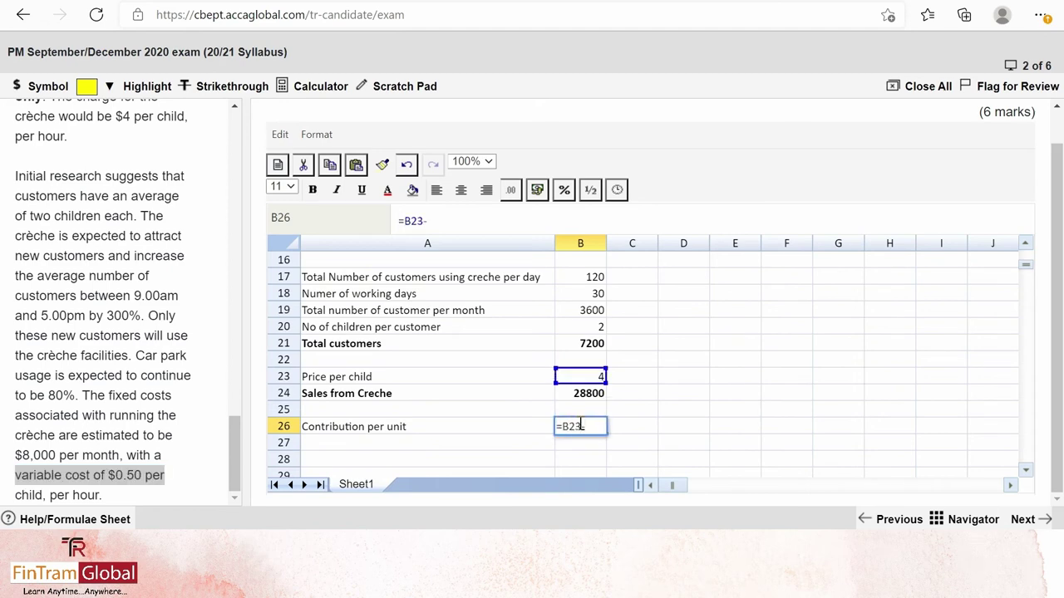
type("0.5")
key("Return")
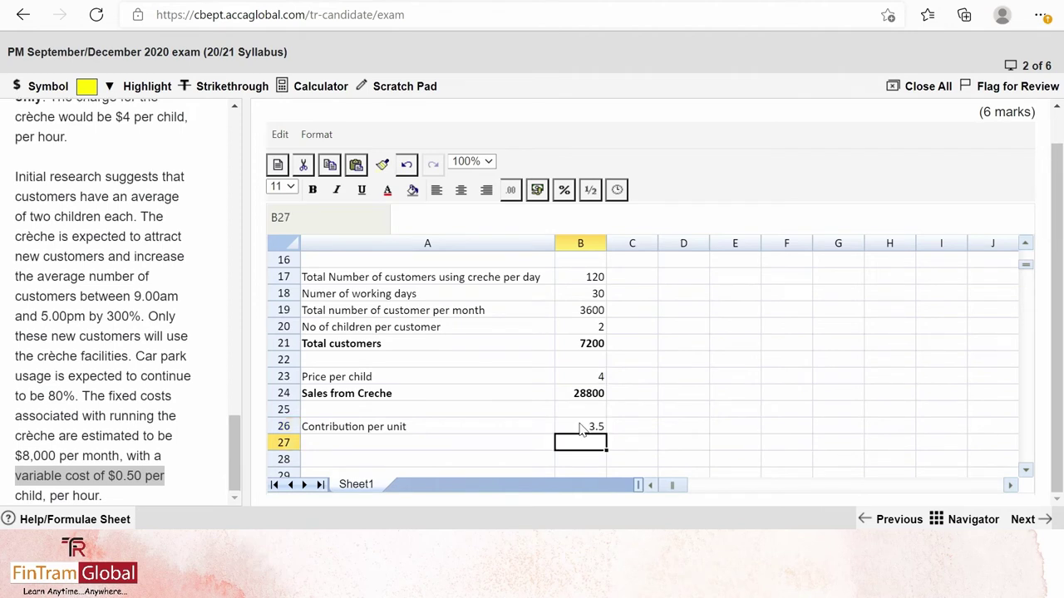
Label A27 "Total Contributuion from Creche", directly below the contribution per unit
left_click(580, 426)
key("shift+Left")
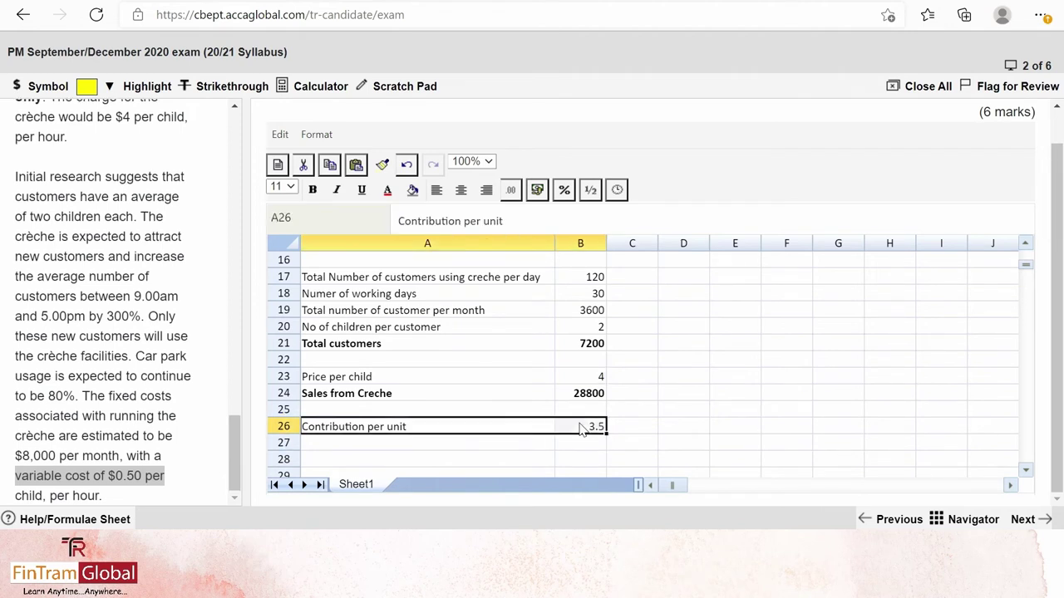
key("shift+Left")
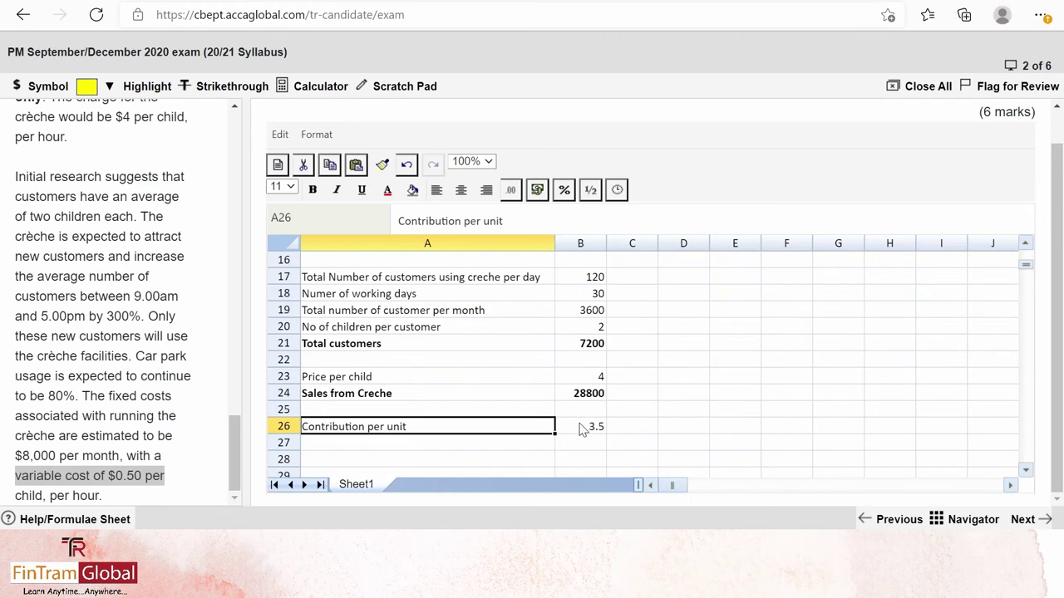
key("Down")
scroll(565, 389, "down", 2)
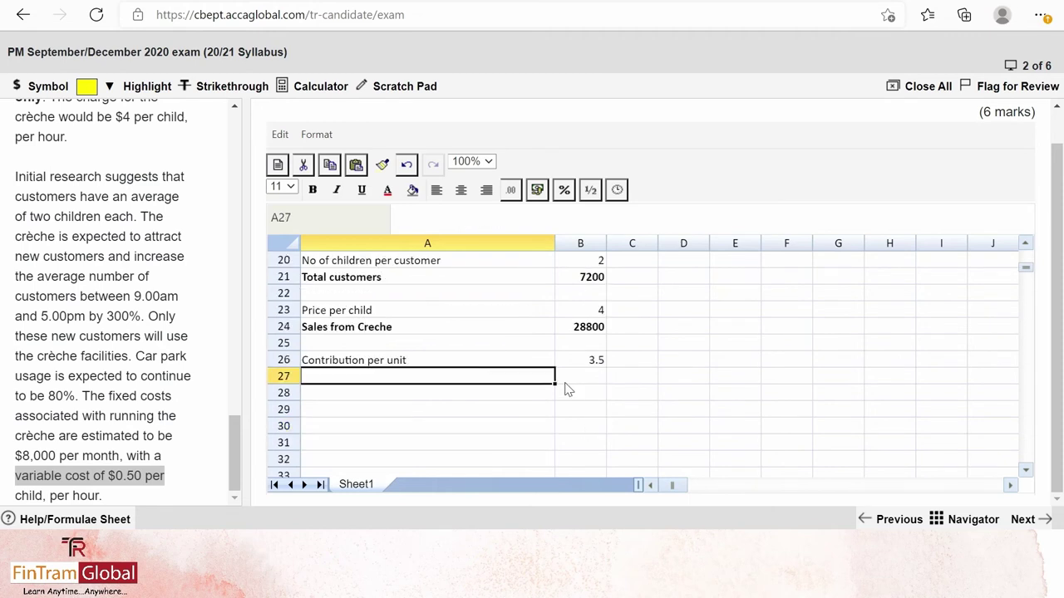
type("Ti\\")
key("BackSpace")
key("BackSpace")
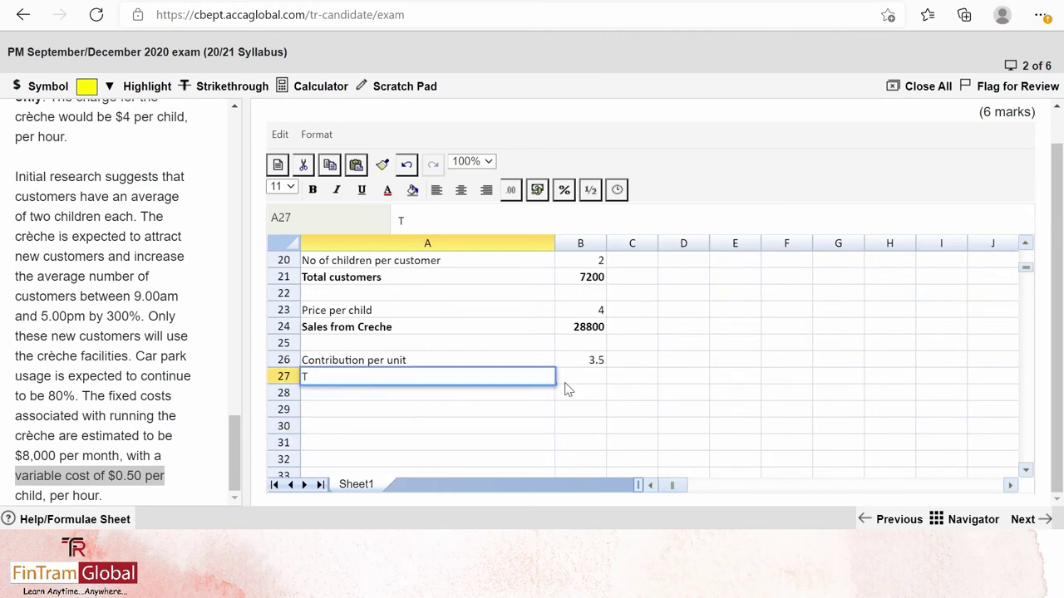
type("otal Contributuion fro ")
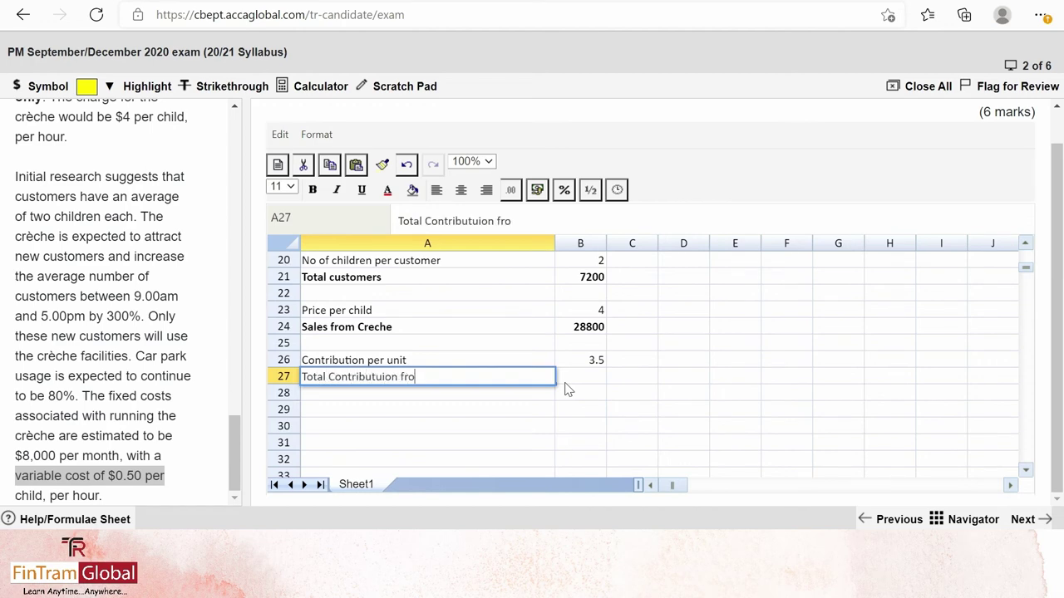
type("m Creche")
key("Return")
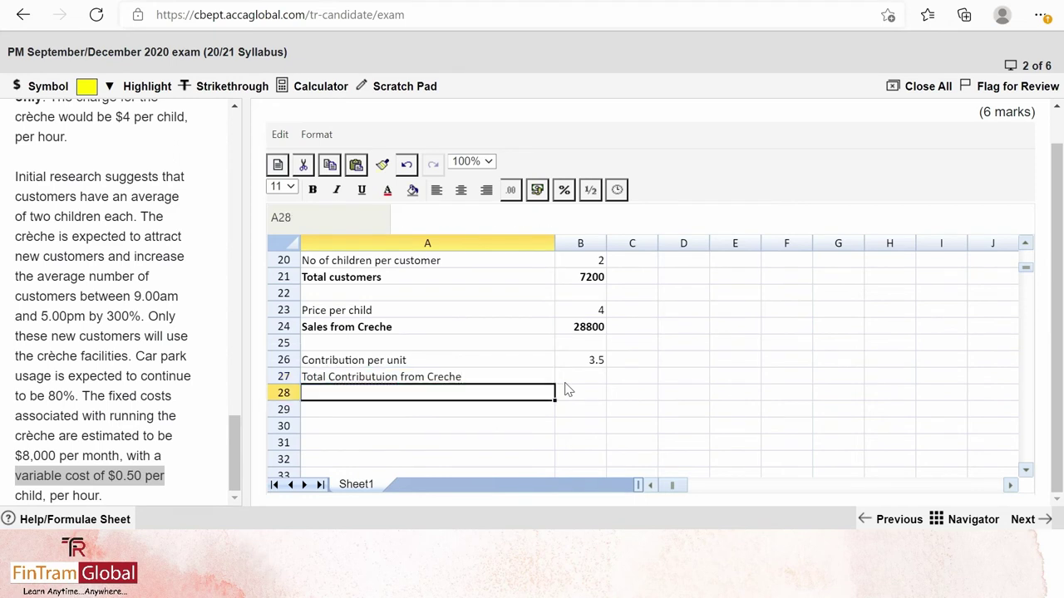
Calculate the total crèche contribution in B27 with the formula =B21*B26
left_click(566, 380)
type("=")
key("Up")
key("Up")
key("Up")
key("Up")
key("Up")
key("Up")
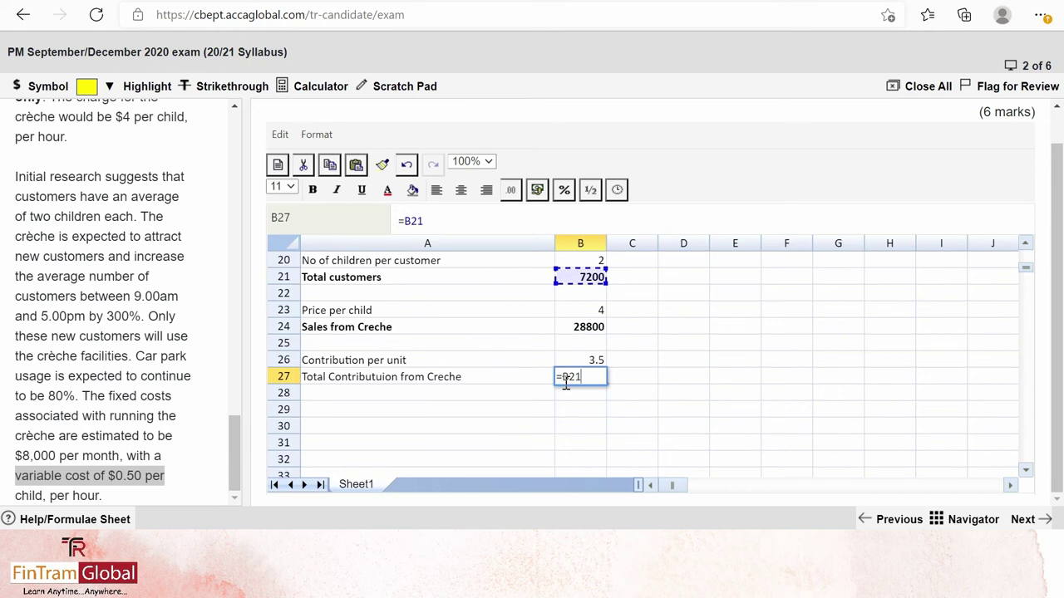
type("*")
key("Up")
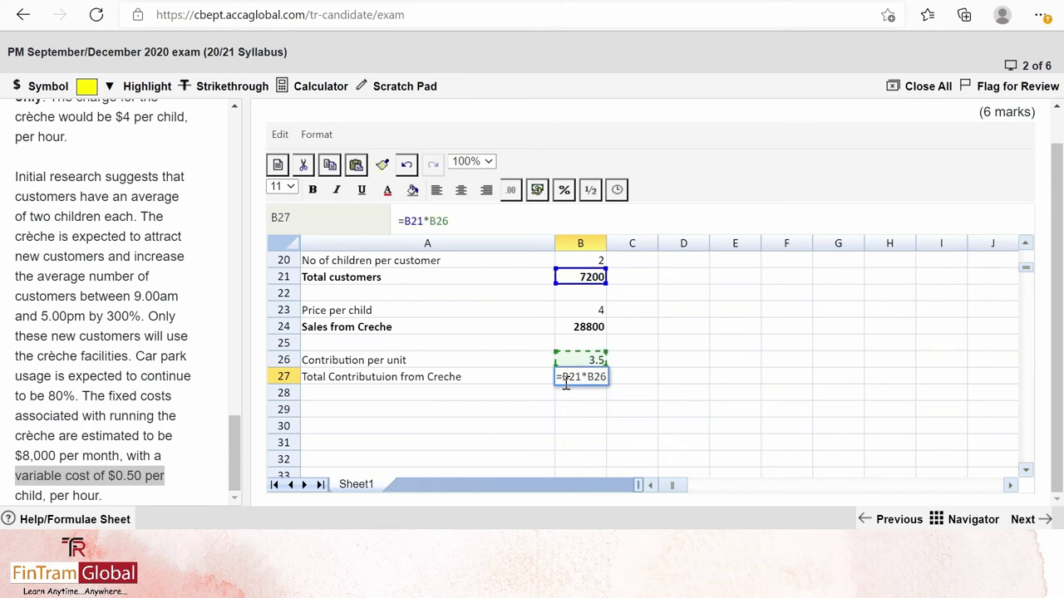
key("Return")
Make the total crèche contribution label and value in A27:B27 bold
key("Up")
key("Left")
key("shift+Right")
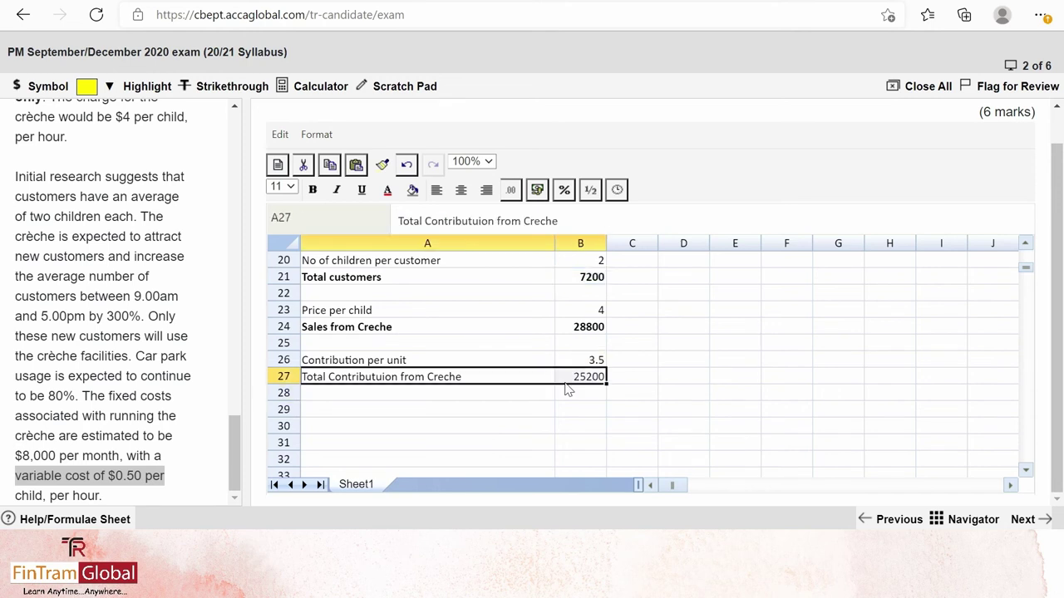
key("ctrl+b")
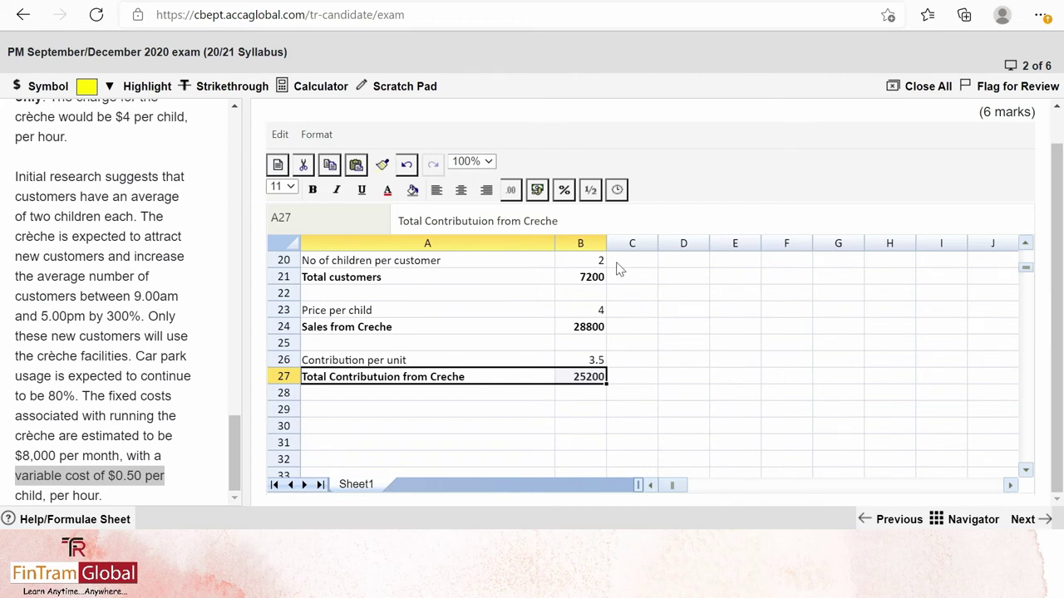
Label A29 "Total Sales from Gym and Creche", leaving a blank row below the crèche contribution
key("Down")
key("Down")
type("To")
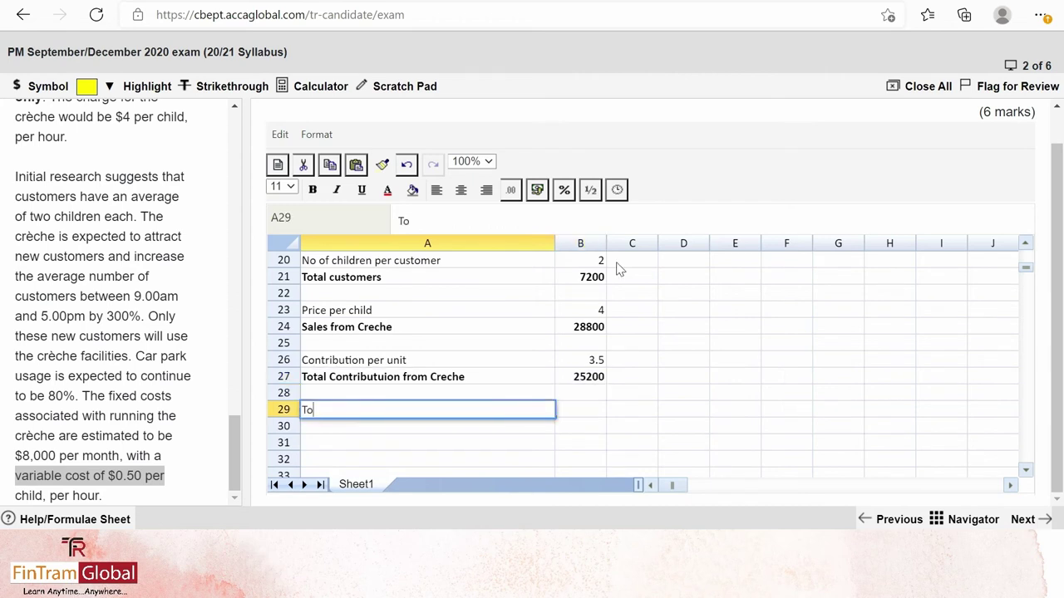
type("tal Sales from")
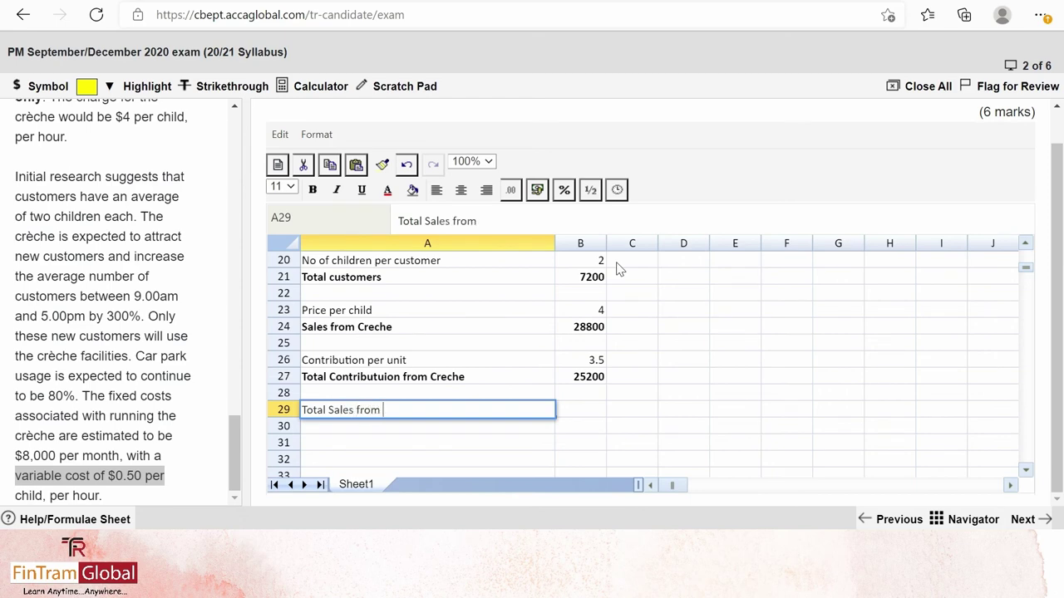
type(" Gym and Crec")
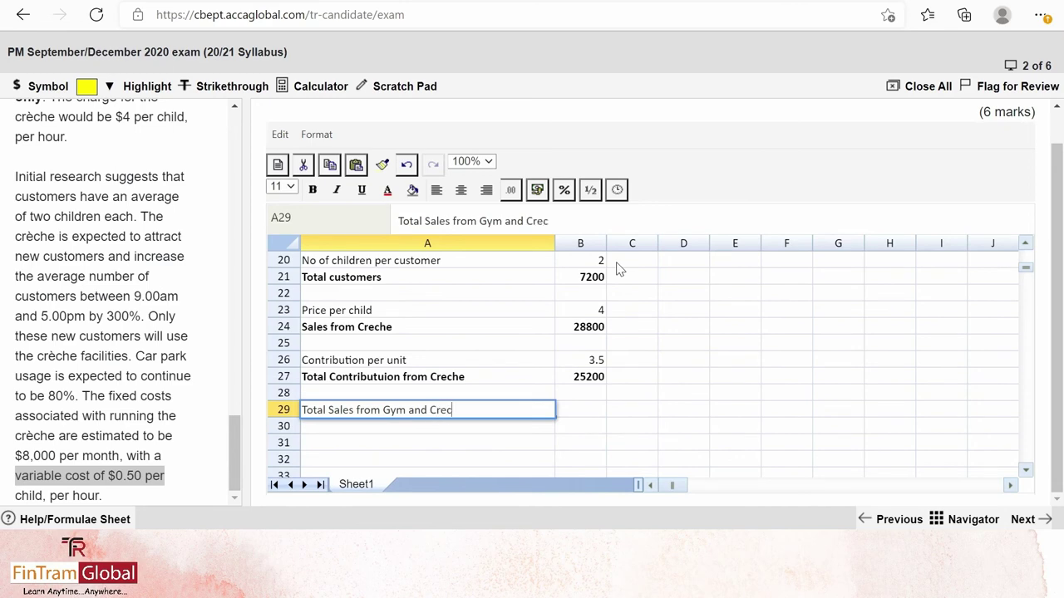
type("he")
key("Return")
Copy the A29 label into A30 and reword it as "Total Contribution from Gym and Creche"
key("Up")
key("ctrl+c")
key("Down")
key("Down")
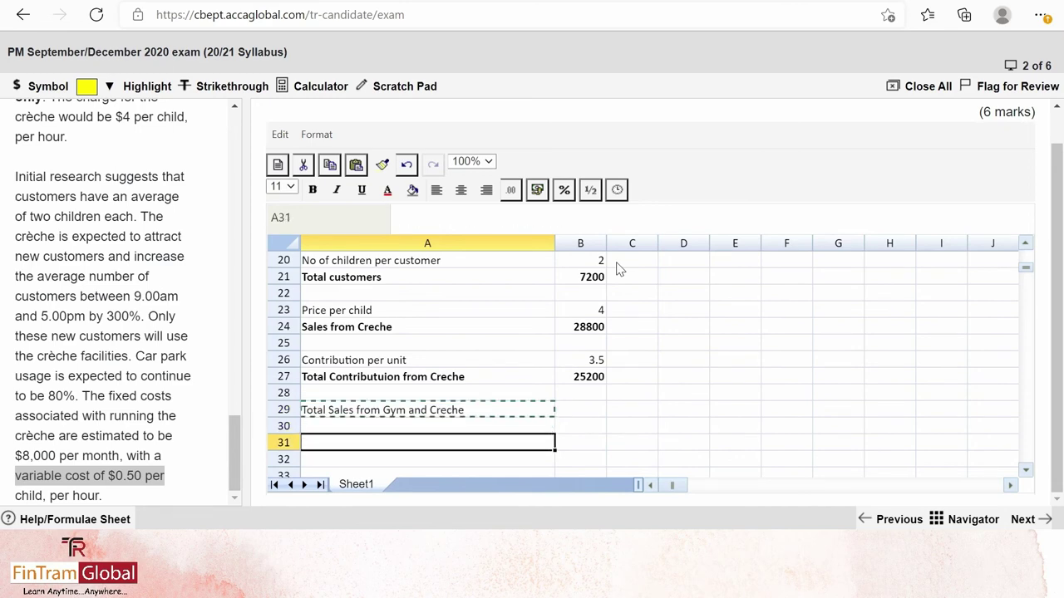
key("Up")
key("ctrl+v")
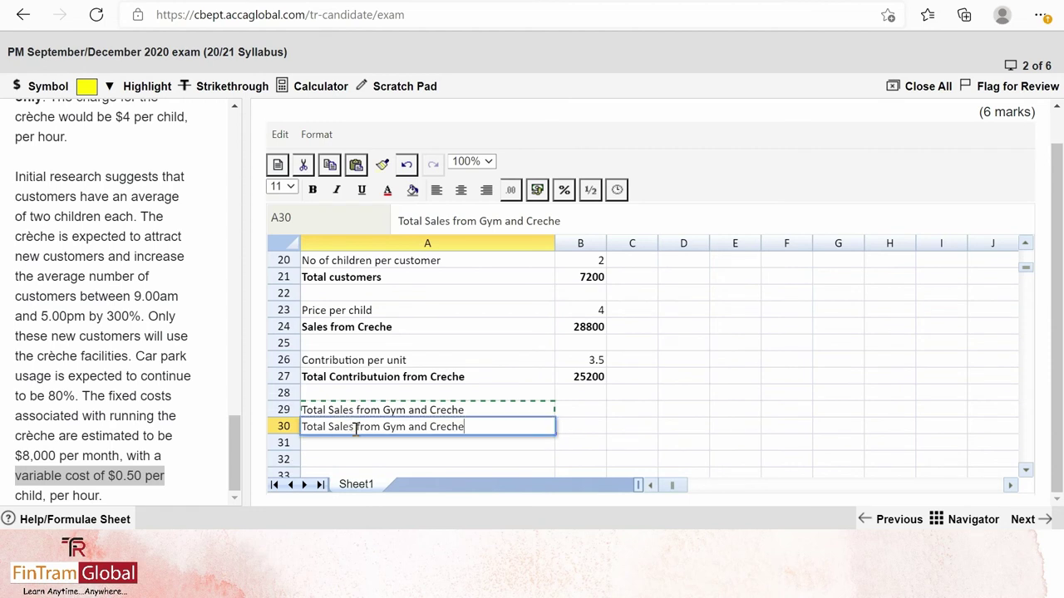
double_click(356, 425)
left_click(354, 426)
key("BackSpace")
key("BackSpace")
key("BackSpace")
key("BackSpace")
key("BackSpace")
type("Cont")
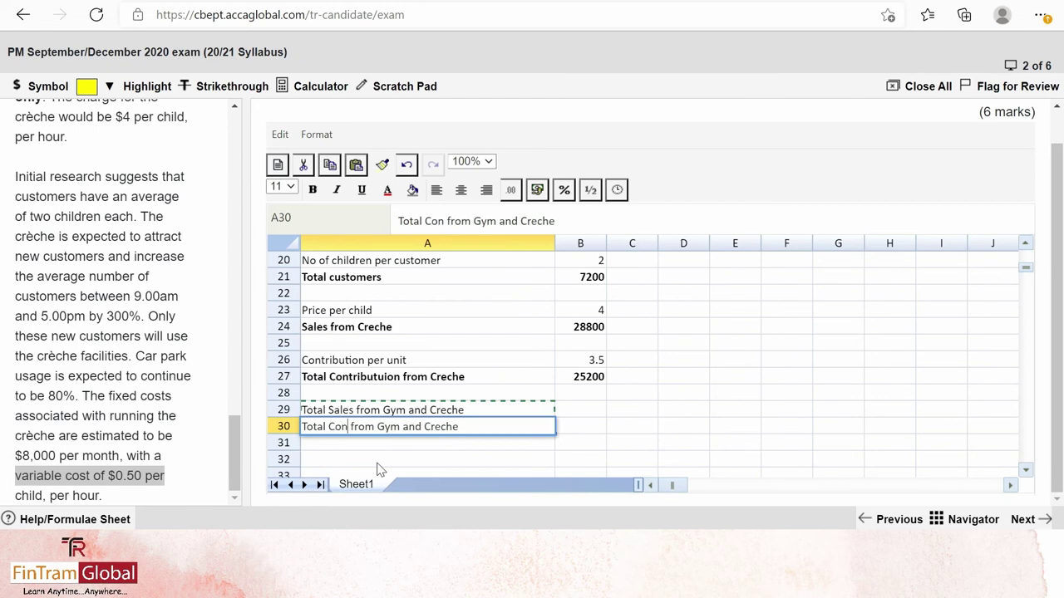
type("ribut")
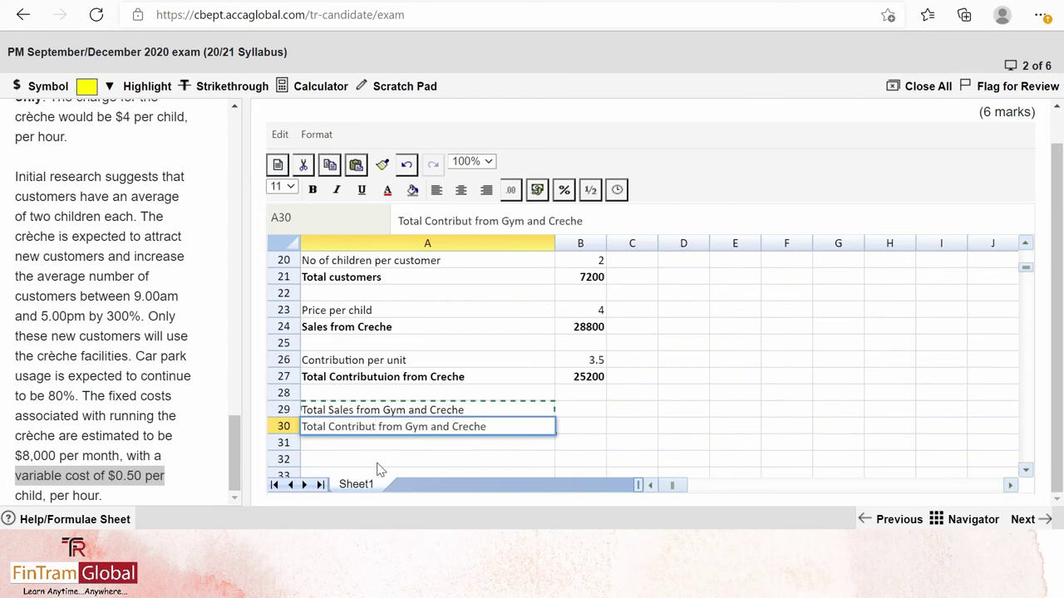
type("ion")
key("Return")
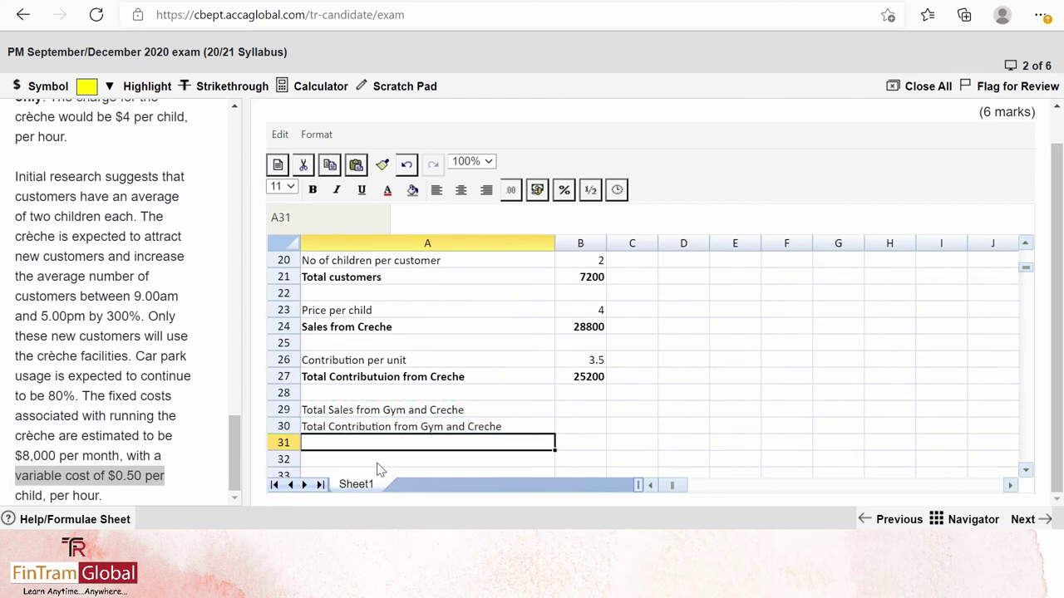
Make the combined sales and contribution rows A29:B30 bold
key("Up")
key("Up")
key("Down")
key("Up")
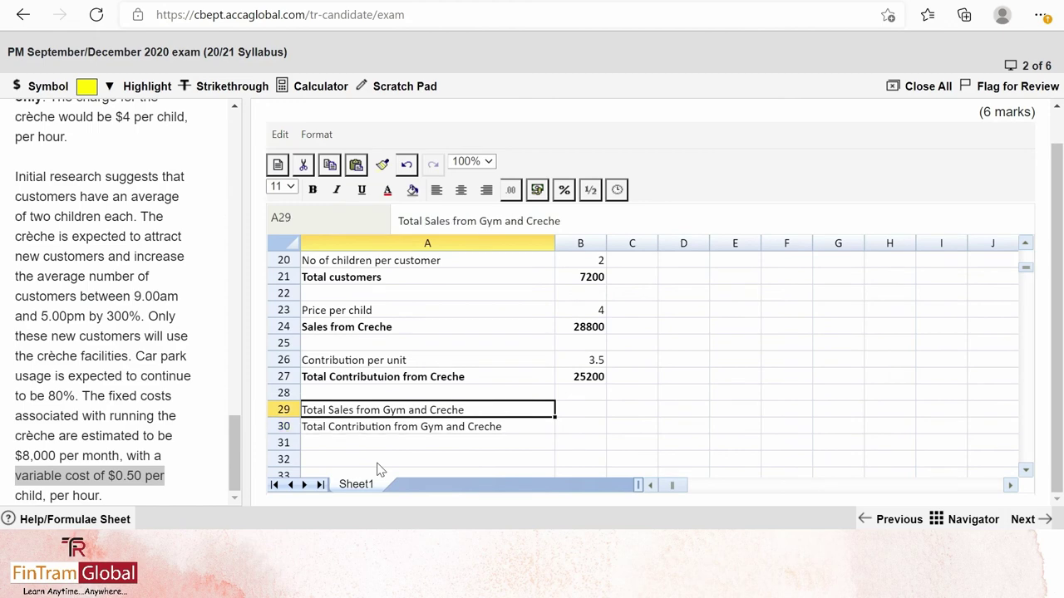
scroll(361, 400, "down", 2)
scroll(368, 402, "up", 1)
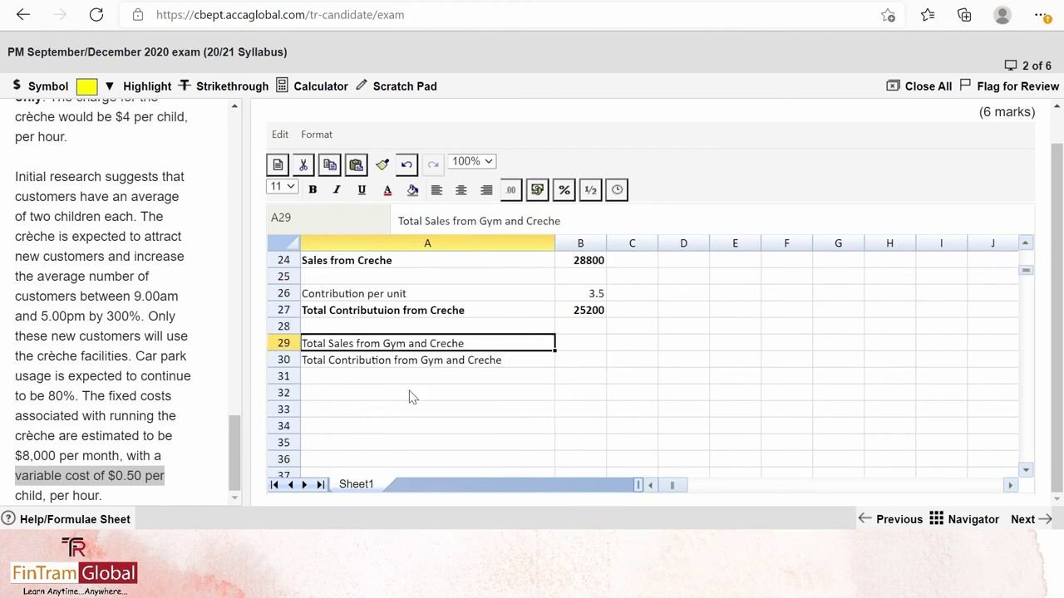
key("shift+Down")
key("shift+Right")
key("ctrl+b")
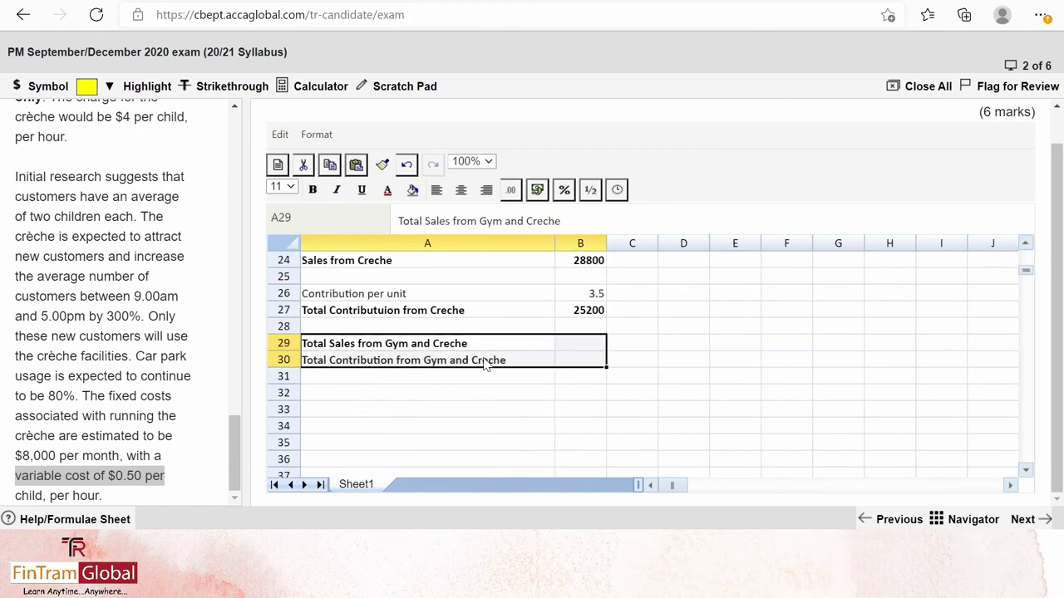
Calculate total sales from gym and crèche in B29 with the formula =B10+B24
key("Right")
key("Right")
key("Left")
type("=")
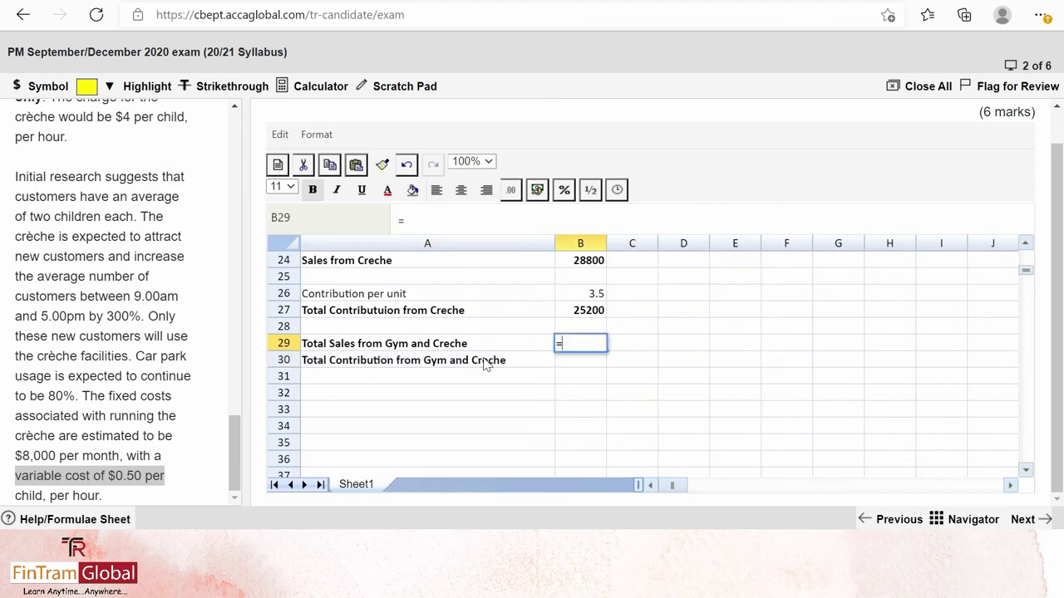
key("Up")
key("Up")
key("Up")
key("Up")
key("Up")
key("Up")
key("Up")
key("Up")
key("Up")
key("Up")
key("Up")
key("Up")
key("Up")
key("Up")
key("Up")
key("Up")
key("Up")
key("Up")
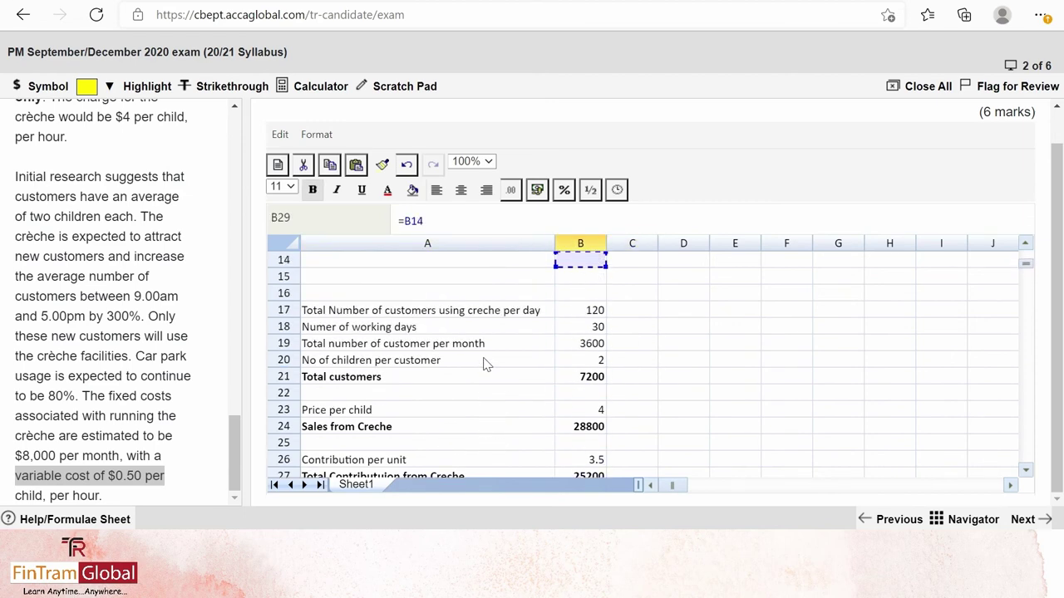
key("Up")
key("Up")
key("Up")
key("Down")
key("Down")
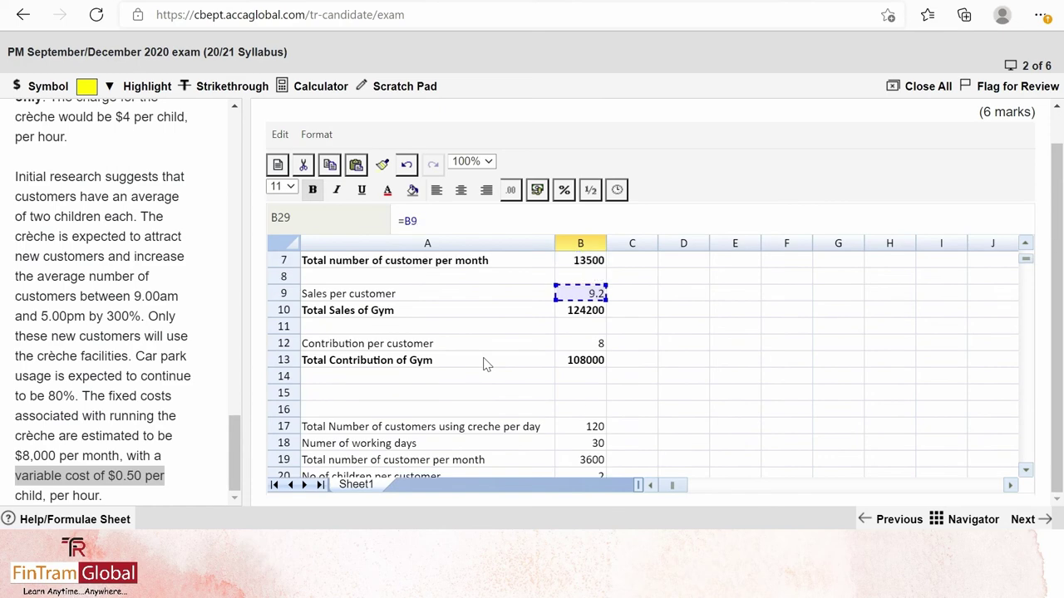
type("+")
key("Up")
key("Up")
key("Up")
key("Up")
key("Up")
key("Up")
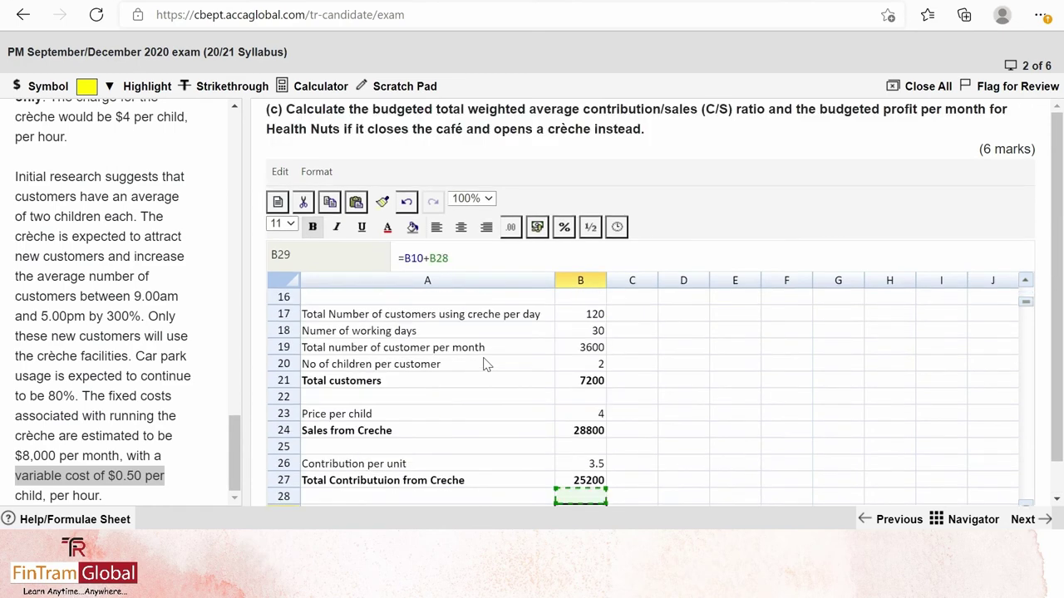
key("Up")
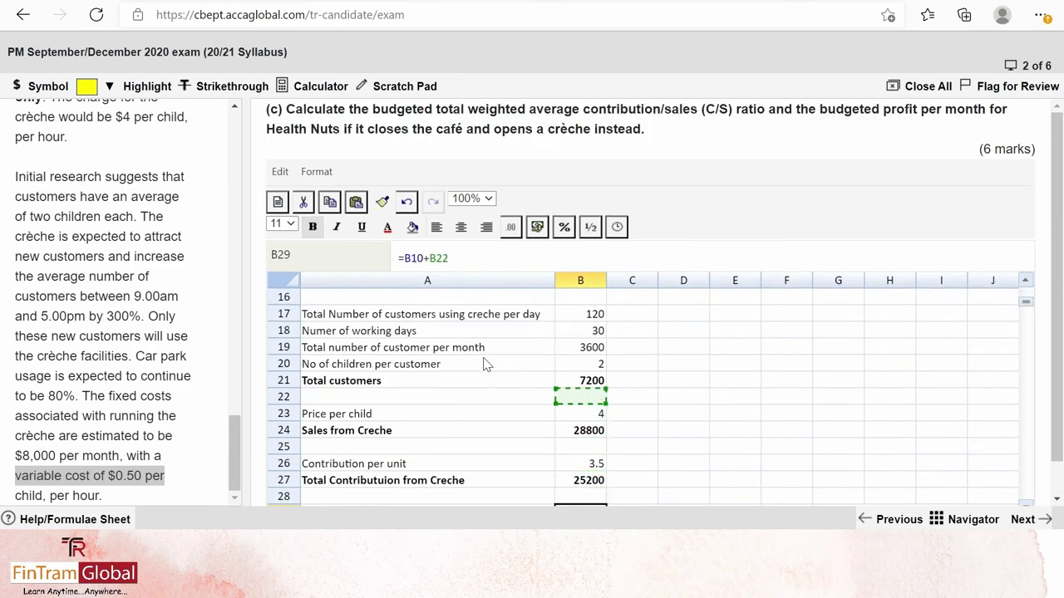
key("Down")
key("Down")
key("Return")
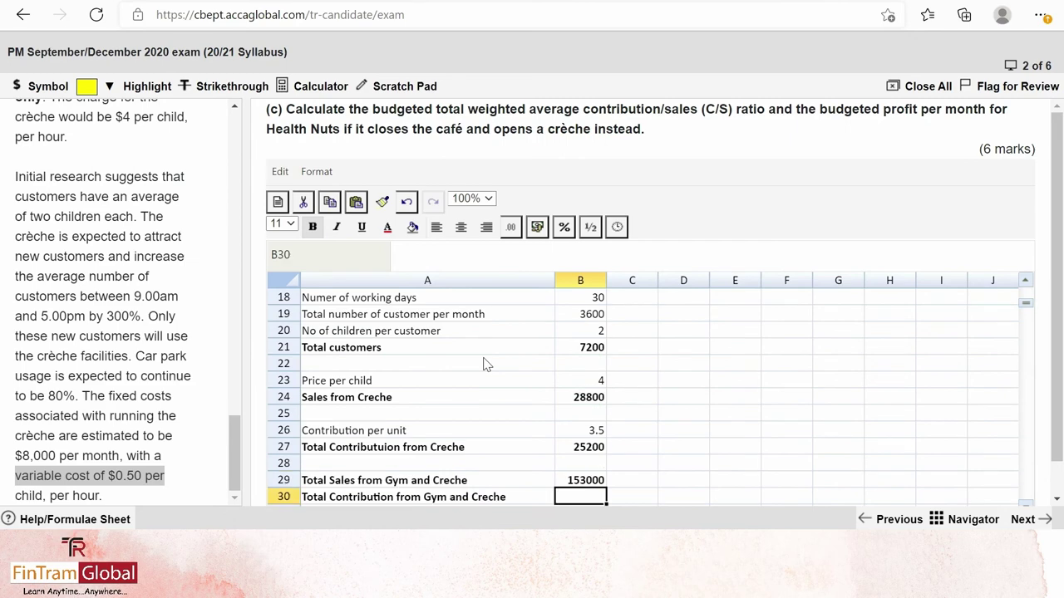
Calculate total contribution from gym and crèche in B30 with the formula =B13+B27
type("=")
key("Right")
key("Left")
key("Up")
key("Up")
key("Up")
key("Up")
key("Up")
key("Up")
key("Up")
key("Up")
key("Up")
key("Up")
key("Up")
key("Up")
key("Up")
key("Up")
key("Up")
key("Up")
key("Up")
key("Up")
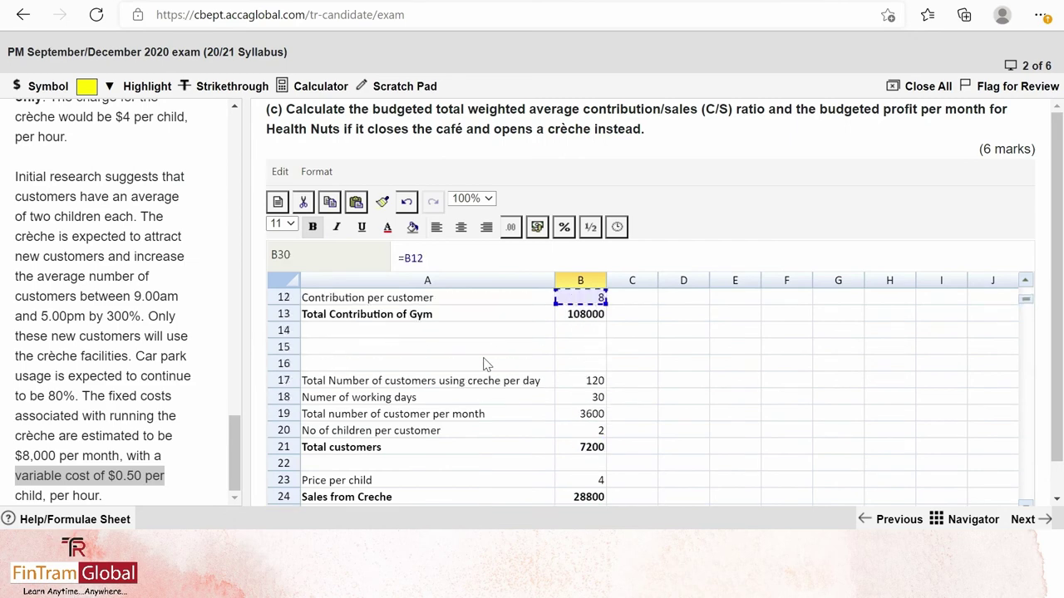
key("Down")
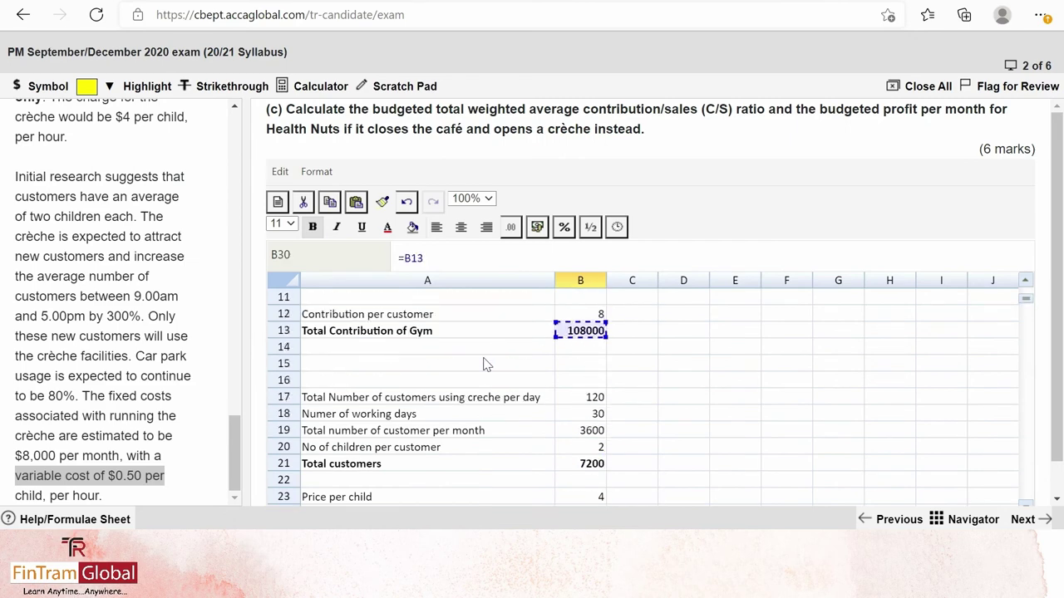
type("+")
key("Up")
key("Up")
key("Up")
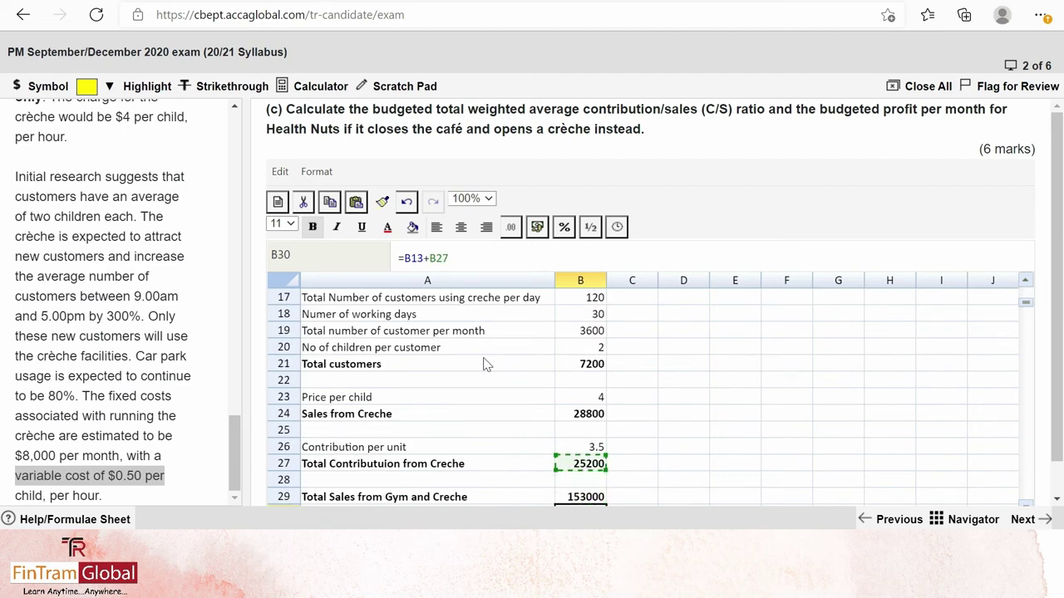
key("Return")
Label A32, below the combined gym and crèche totals, as "Weighted Averge C/S ratio of"
key("Down")
key("Down")
key("Down")
key("Down")
key("Down")
key("Down")
key("Down")
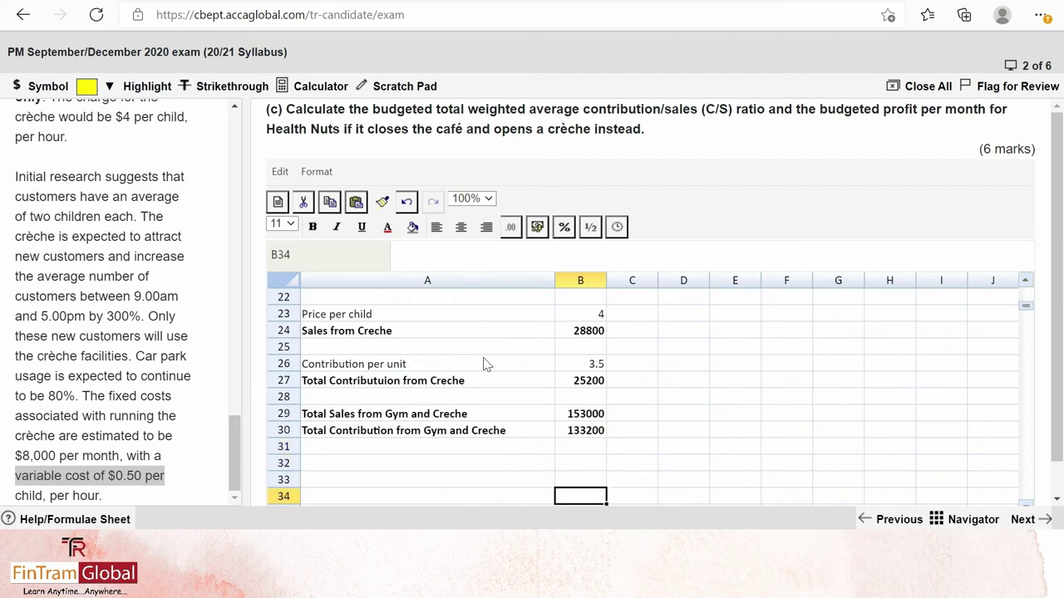
key("Up")
key("Up")
key("Up")
key("Up")
key("Up")
key("Up")
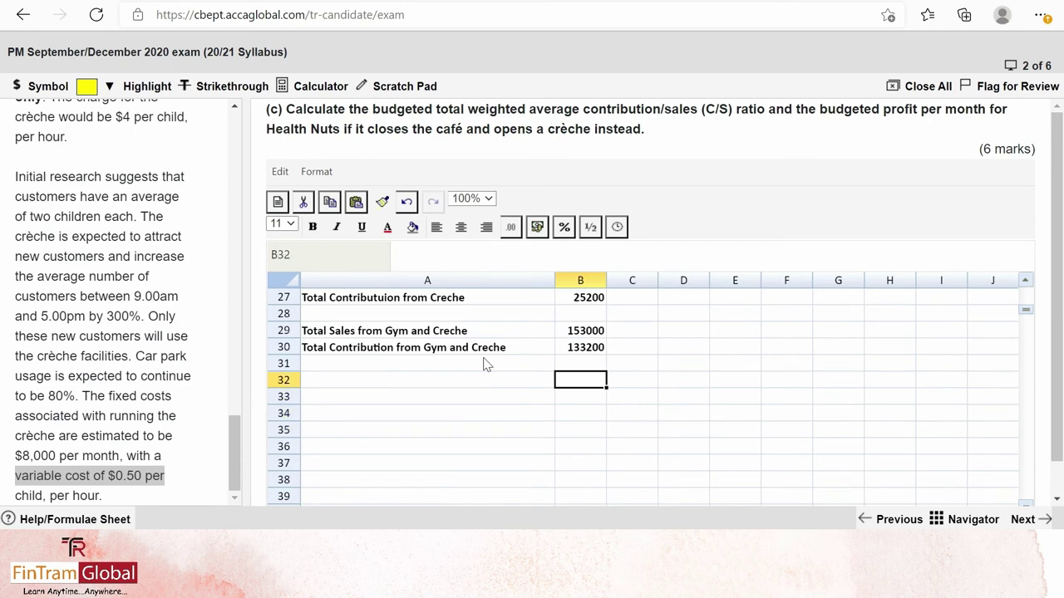
left_click(486, 365)
key("Down")
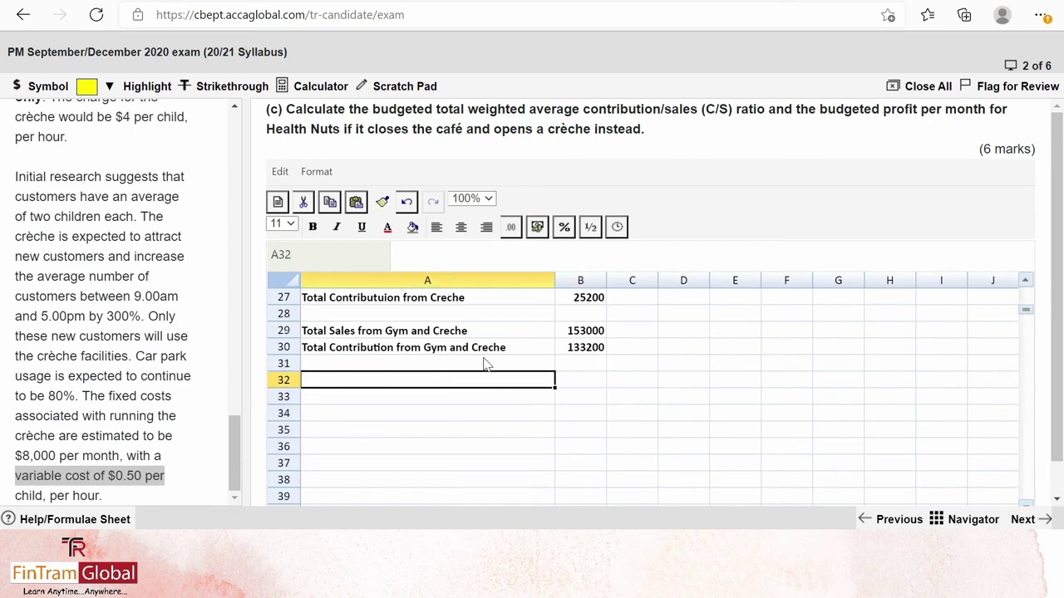
type("Weight")
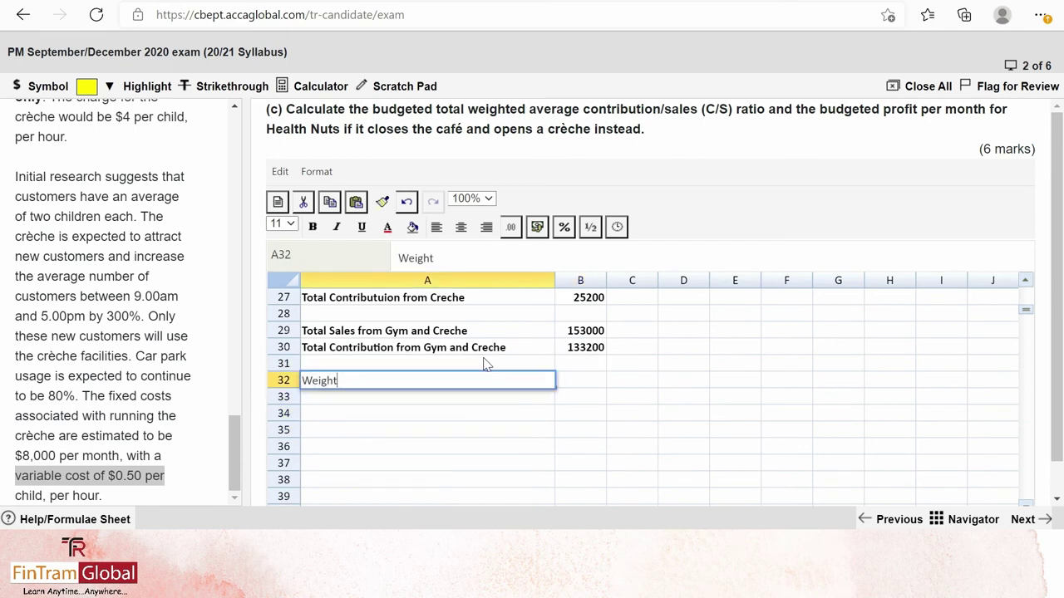
type("ed Averge ")
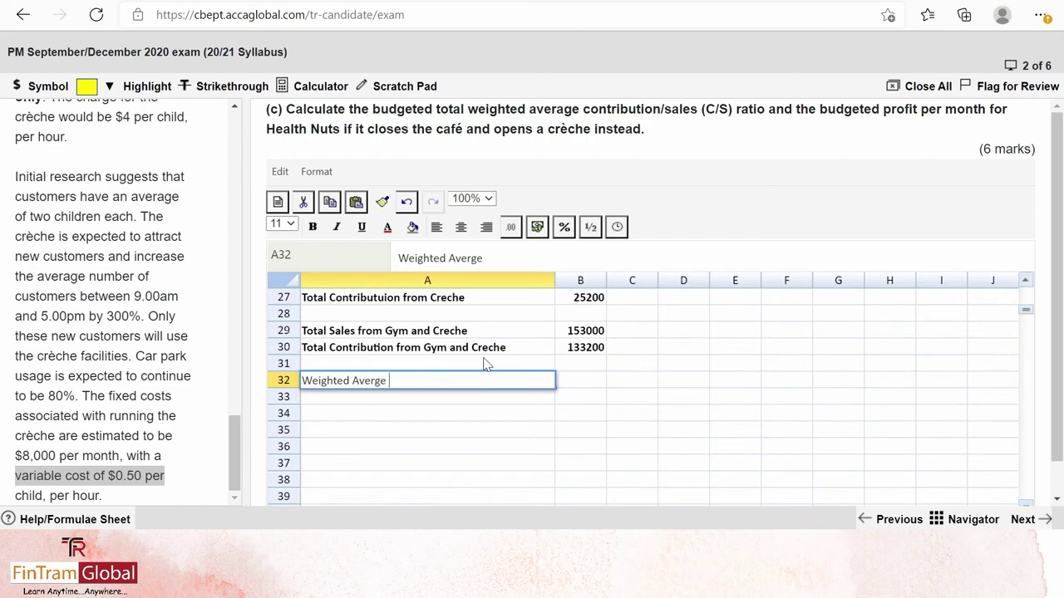
type("C/S ratio of")
key("Return")
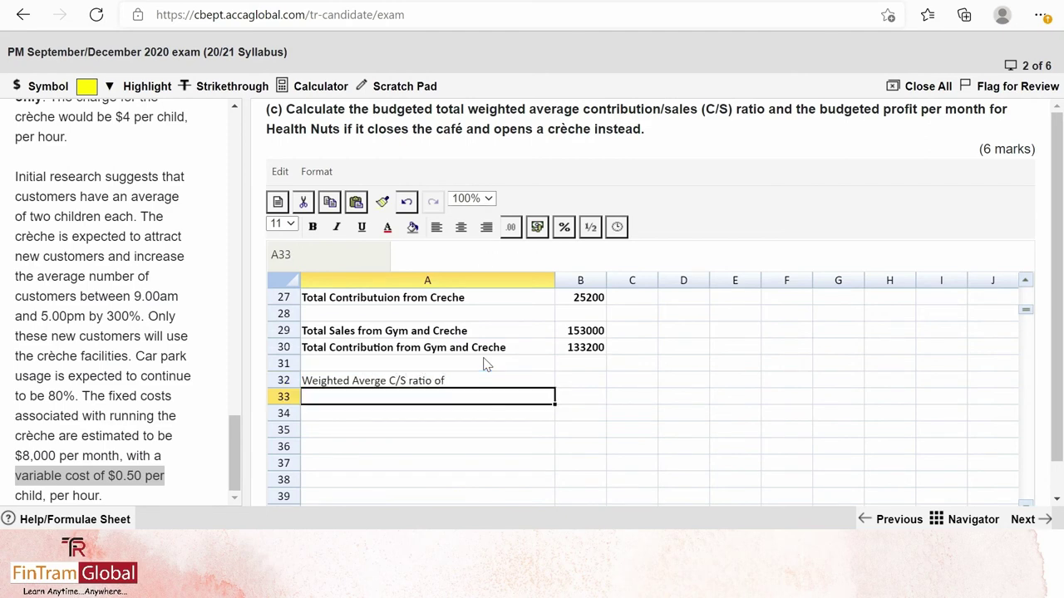
Calculate the weighted average C/S ratio in B32 with the formula =B30/B29
key("Up")
key("Right")
type("=")
key("Up")
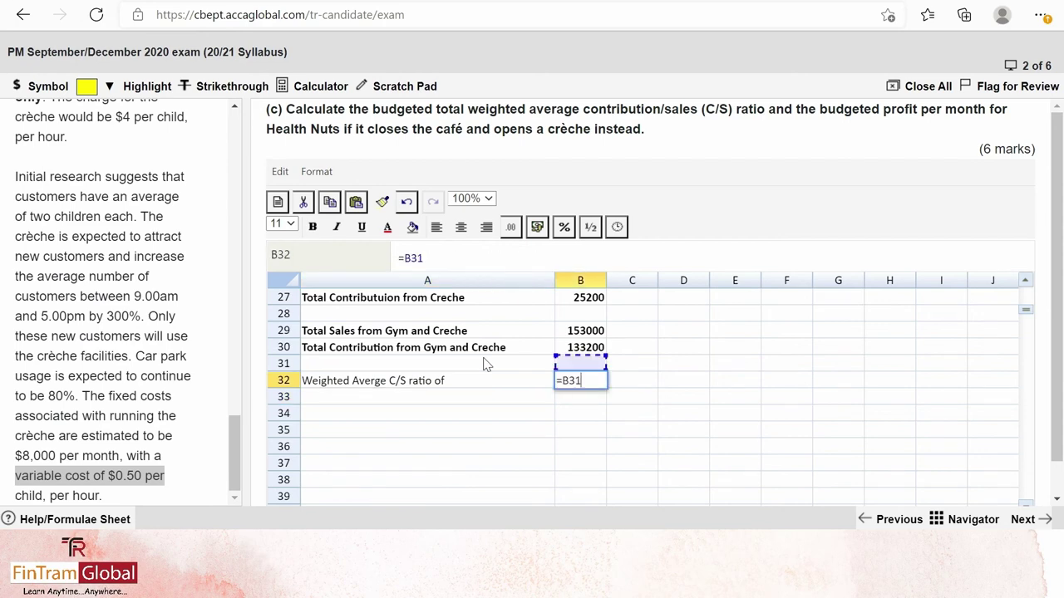
key("Up")
key("Up")
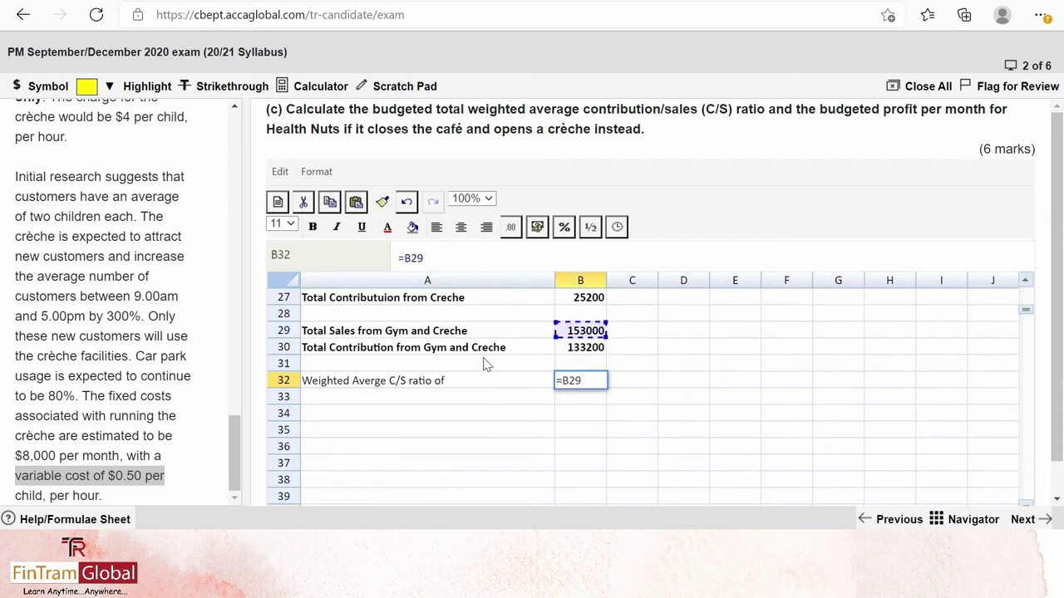
key("Down")
type("/")
key("Up")
key("Up")
key("Up")
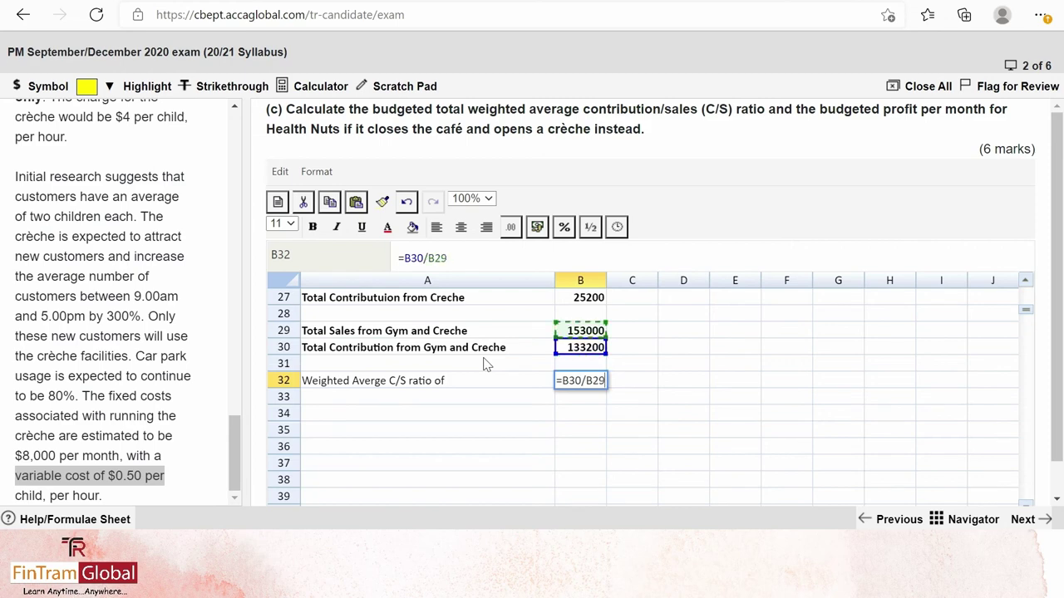
key("Return")
Format the C/S ratio in B32 as a percentage
left_click(570, 370)
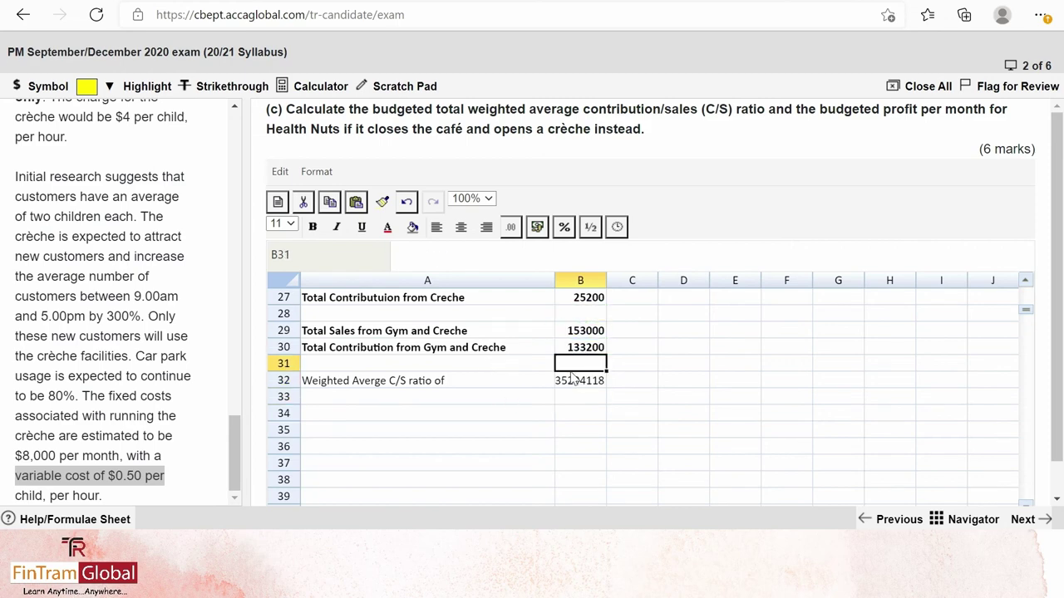
left_click(581, 379)
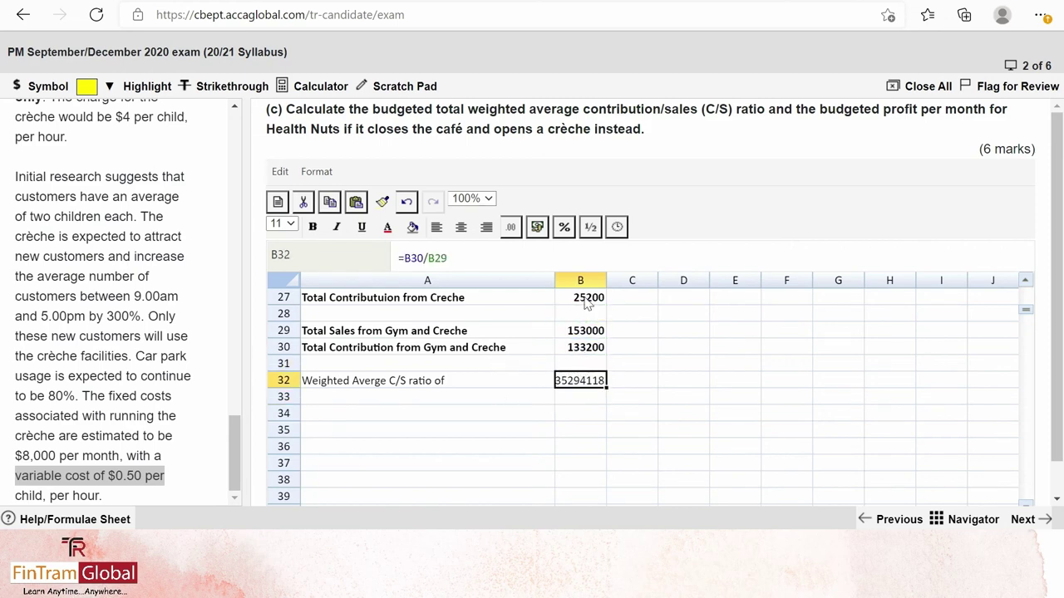
left_click(563, 226)
left_click(595, 402)
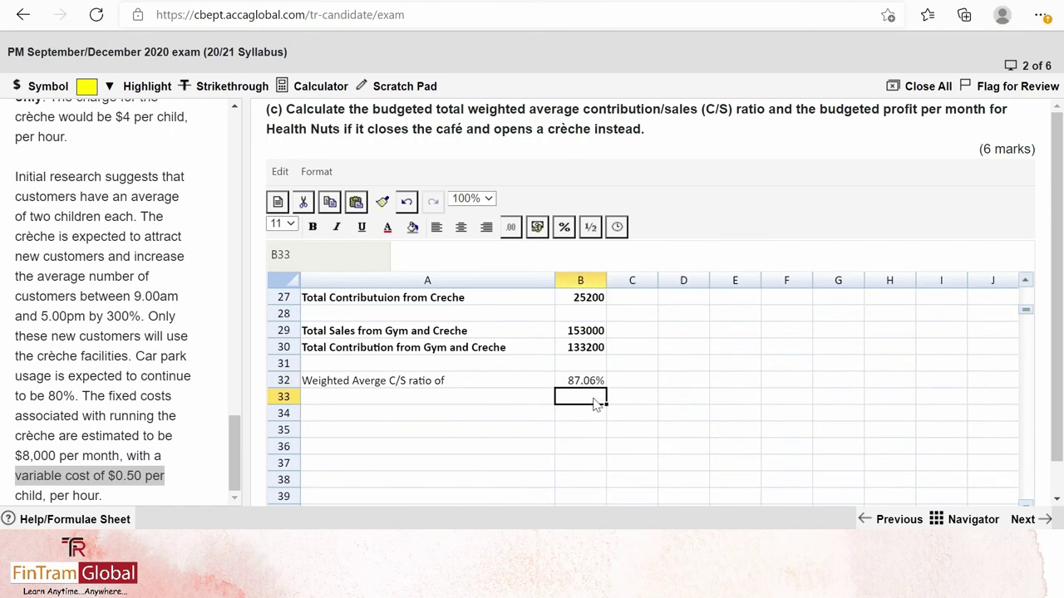
Make the weighted average C/S ratio row A32:B32 bold
key("Left")
key("Up")
key("shift+Right")
key("ctrl+b")
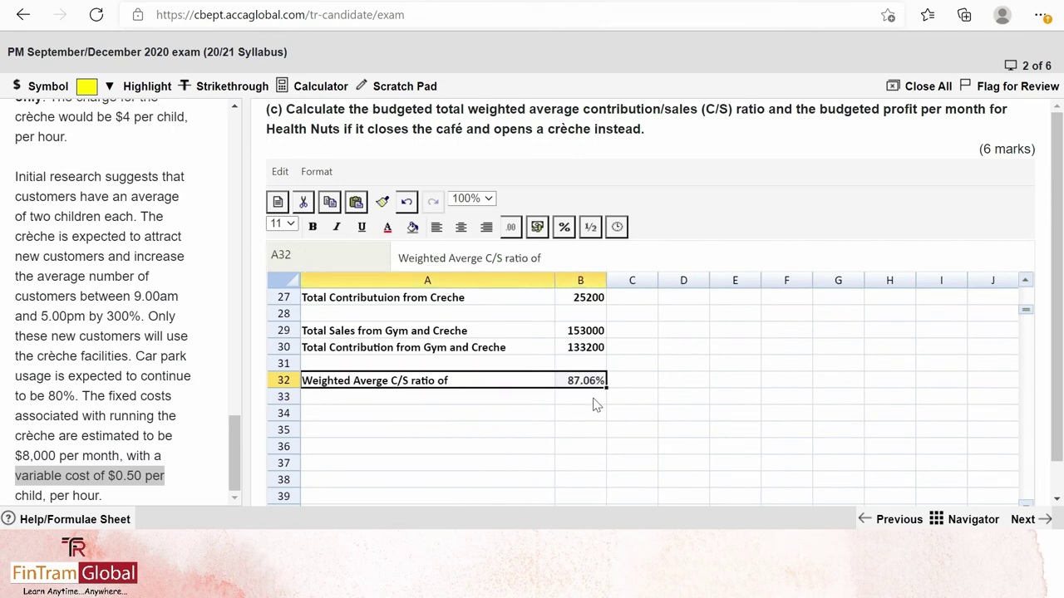
key("Down")
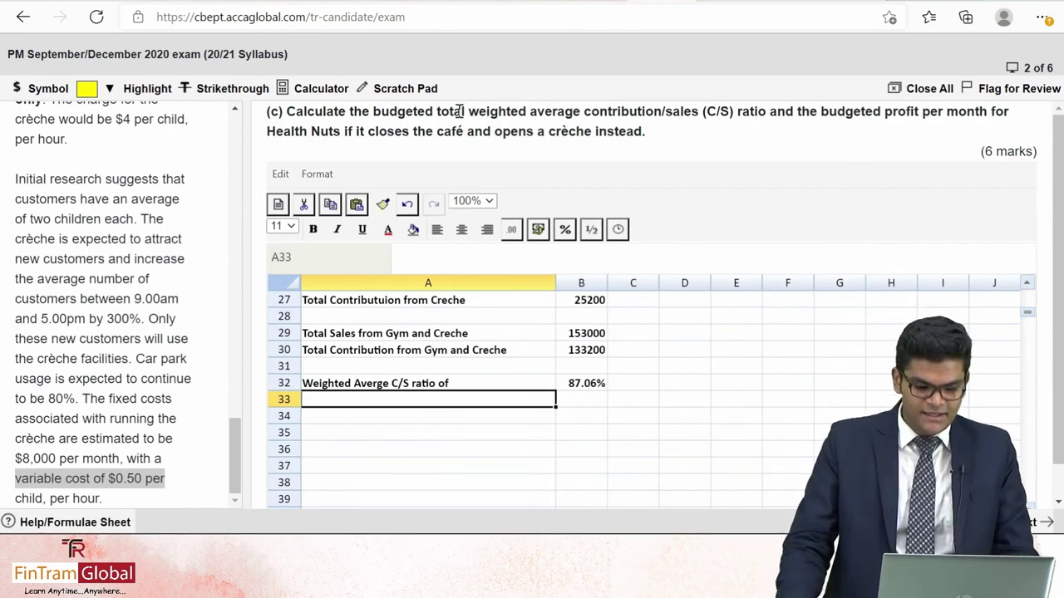
Add the bold heading "Budgeted Profit for the month of June" in A35
left_click_drag(829, 114, 981, 118)
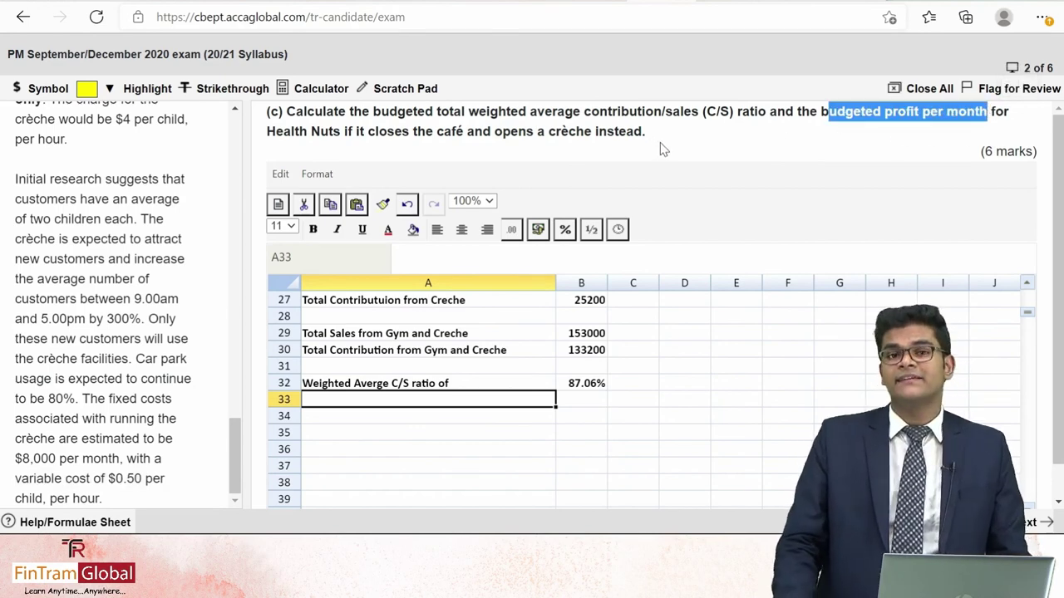
scroll(486, 341, "down", 3)
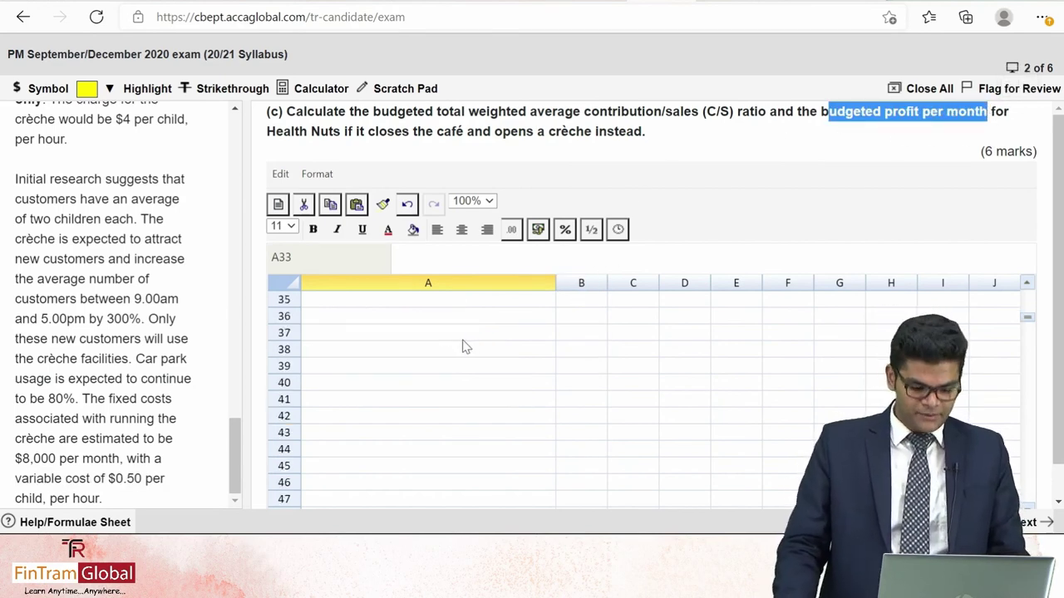
scroll(463, 346, "up", 3)
left_click(336, 432)
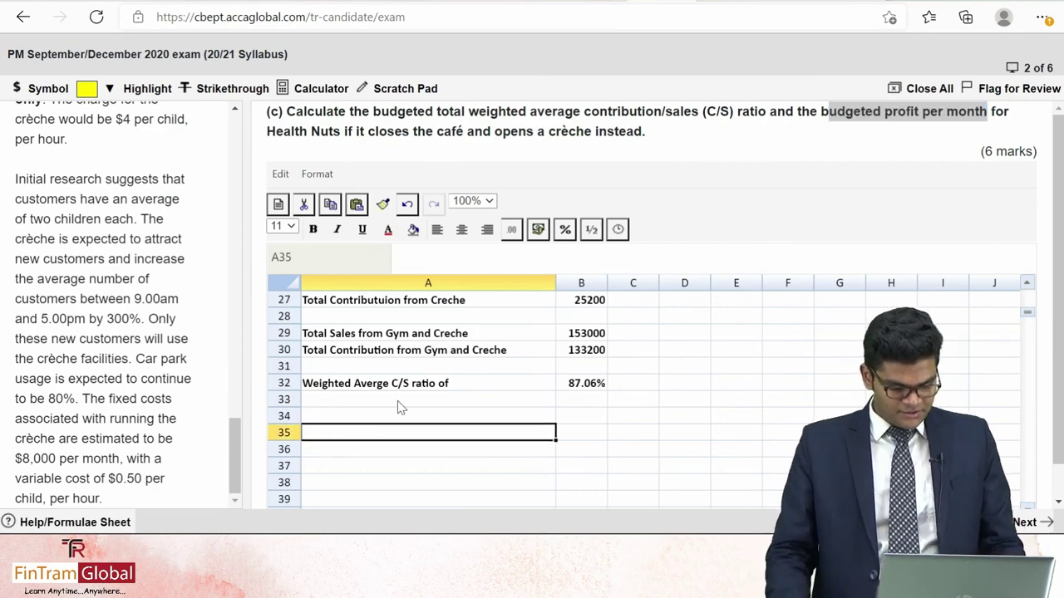
scroll(401, 402, "up", 9)
scroll(406, 404, "down", 9)
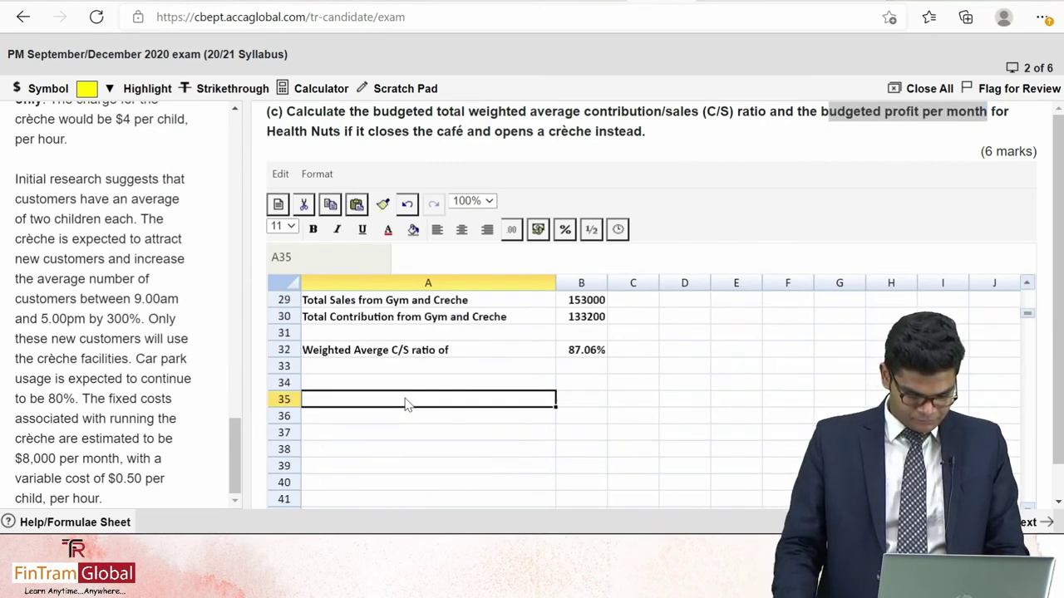
type("Budgeted ")
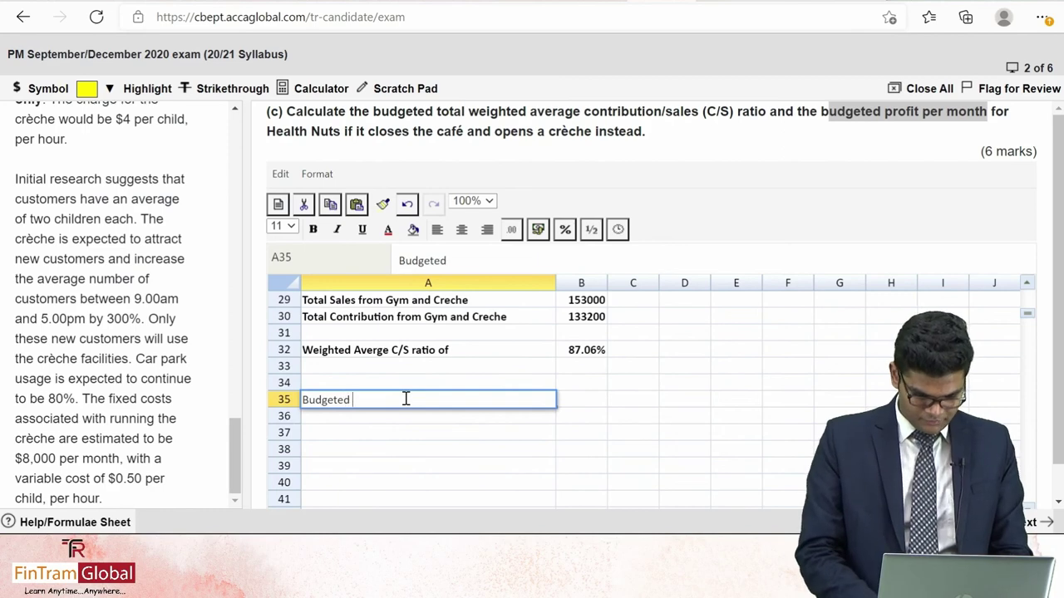
type("Profit f")
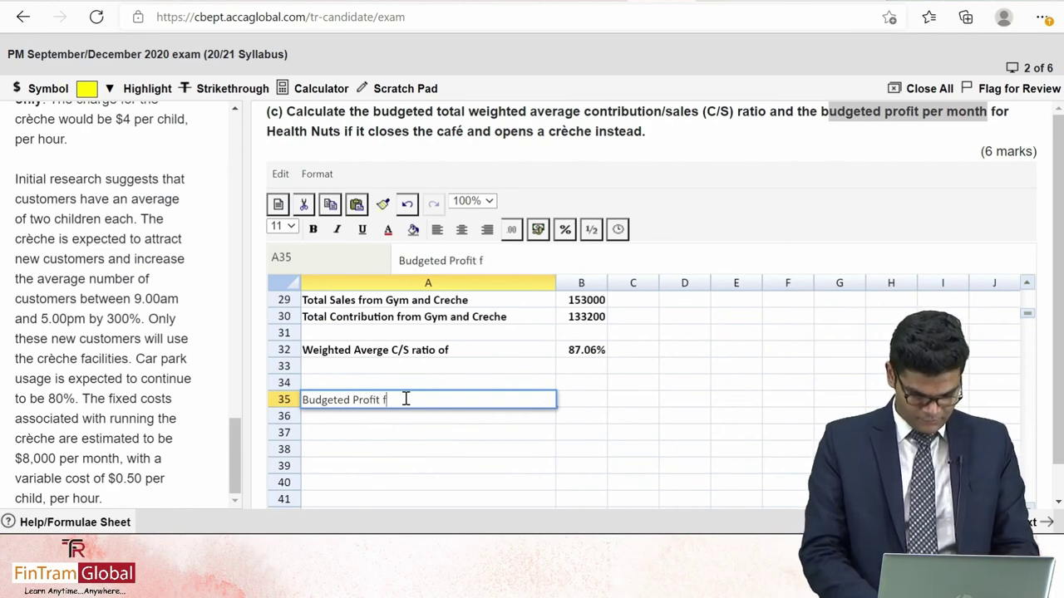
type("or the month of")
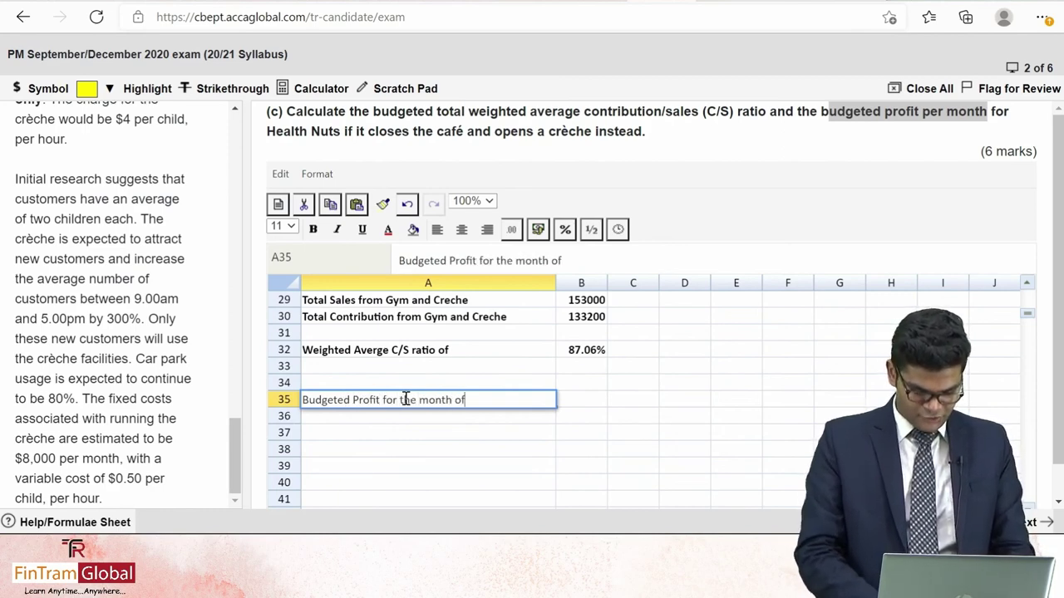
type(" June")
key("Return")
left_click(406, 401)
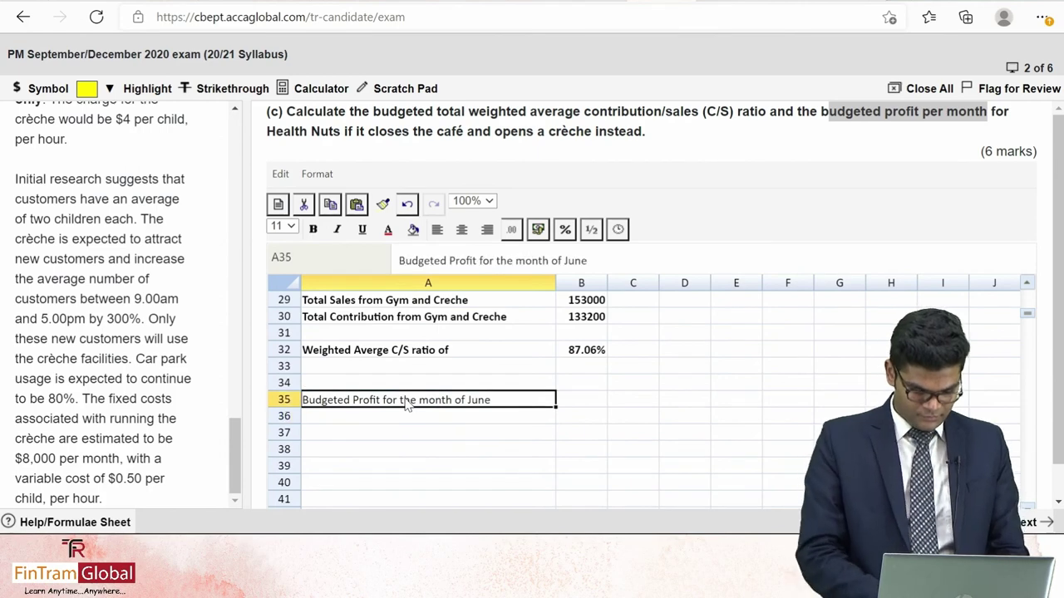
key("ctrl+b")
key("Down")
key("Down")
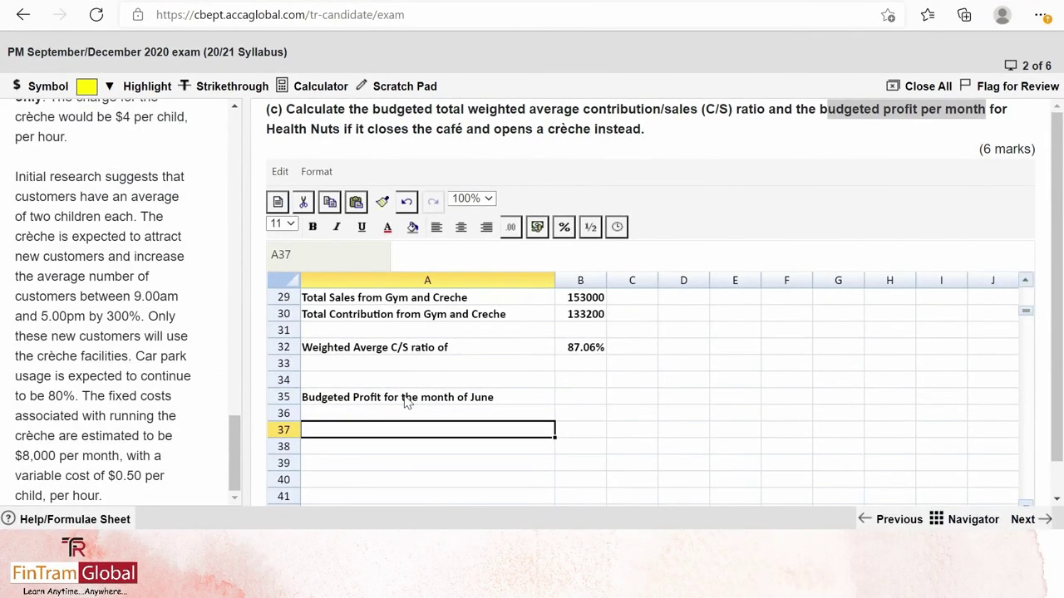
Label A37 as "Total contribution"
type("To")
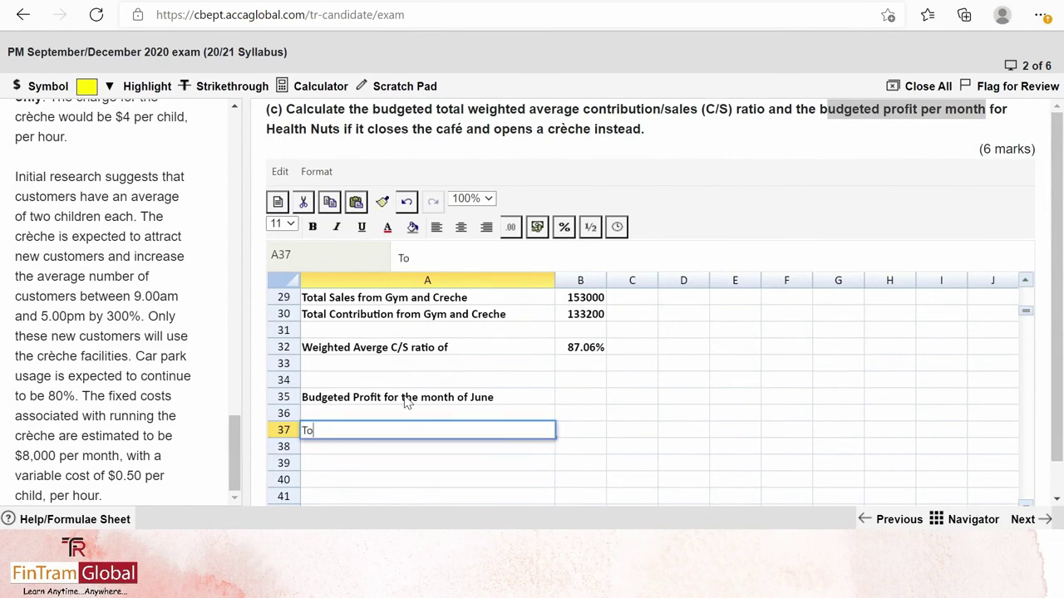
type("tal contribution")
key("Return")
Link B37 to the total gym and crèche contribution with the formula =B30
key("Up")
key("Right")
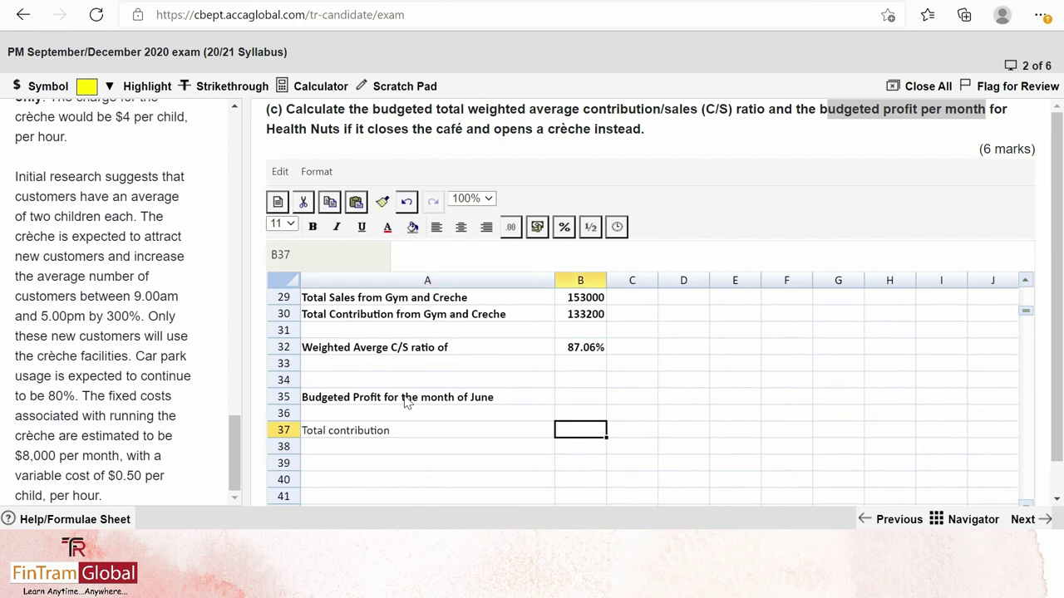
key("Left")
key("Right")
type("=")
key("Up")
key("Up")
key("Up")
key("Up")
key("Up")
key("Up")
key("Up")
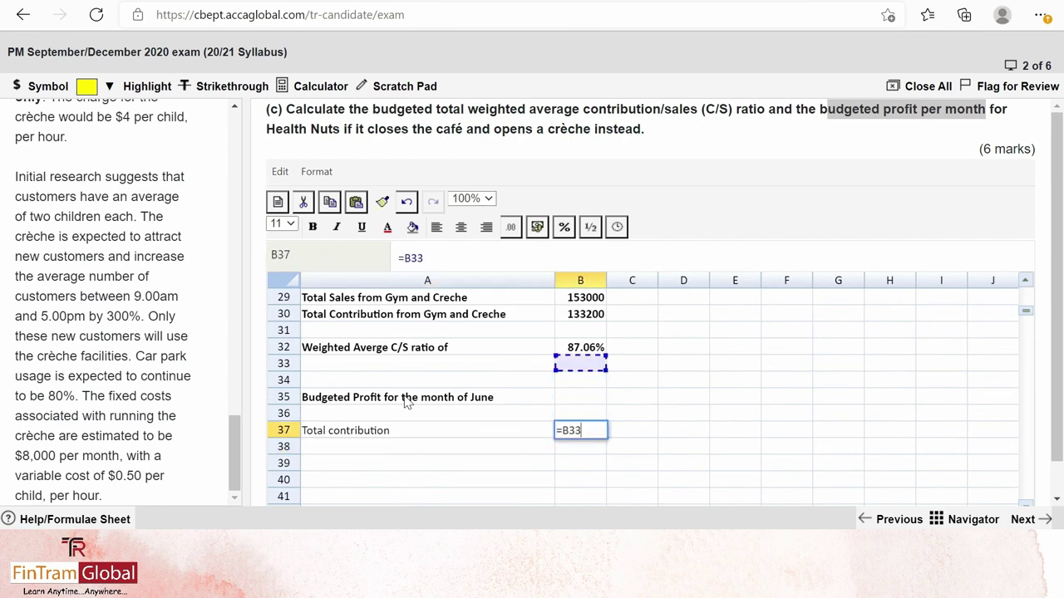
key("Return")
Copy the "Total Contribution from Gym and Creche" label from A30 into A37 and remove its bold formatting
key("Left")
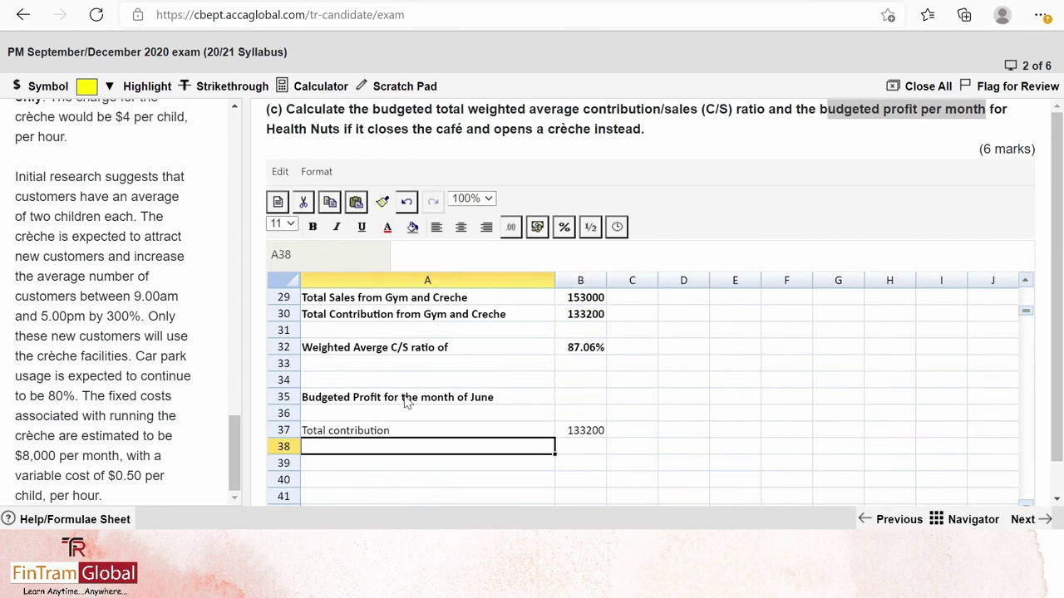
key("Up")
key("Up")
key("Up")
key("Up")
key("Up")
key("Up")
key("Up")
key("Up")
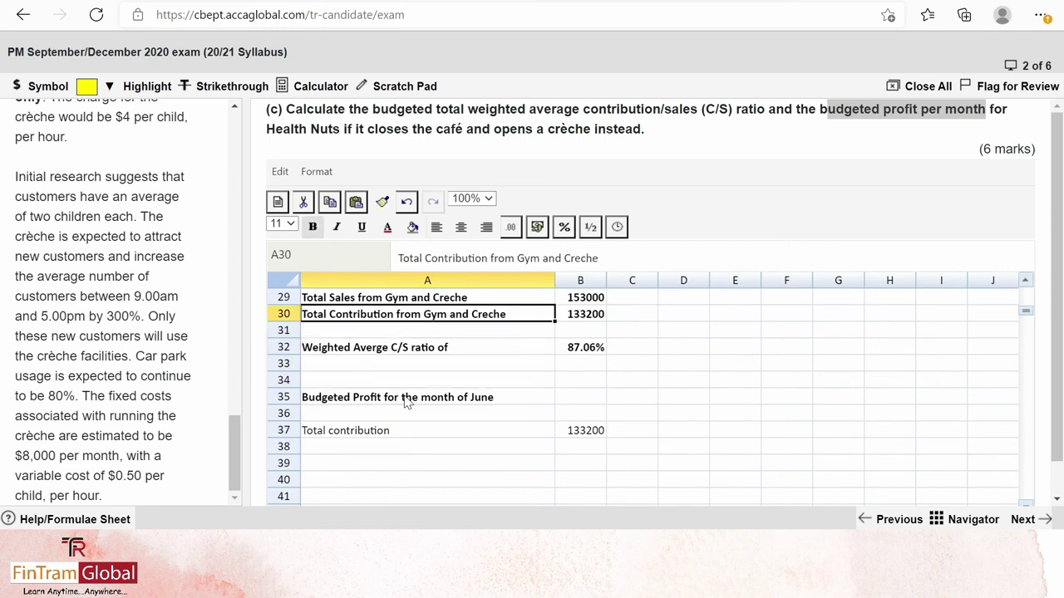
key("ctrl+c")
key("Down")
key("Down")
key("Down")
key("Down")
key("Down")
key("Down")
key("Down")
key("Down")
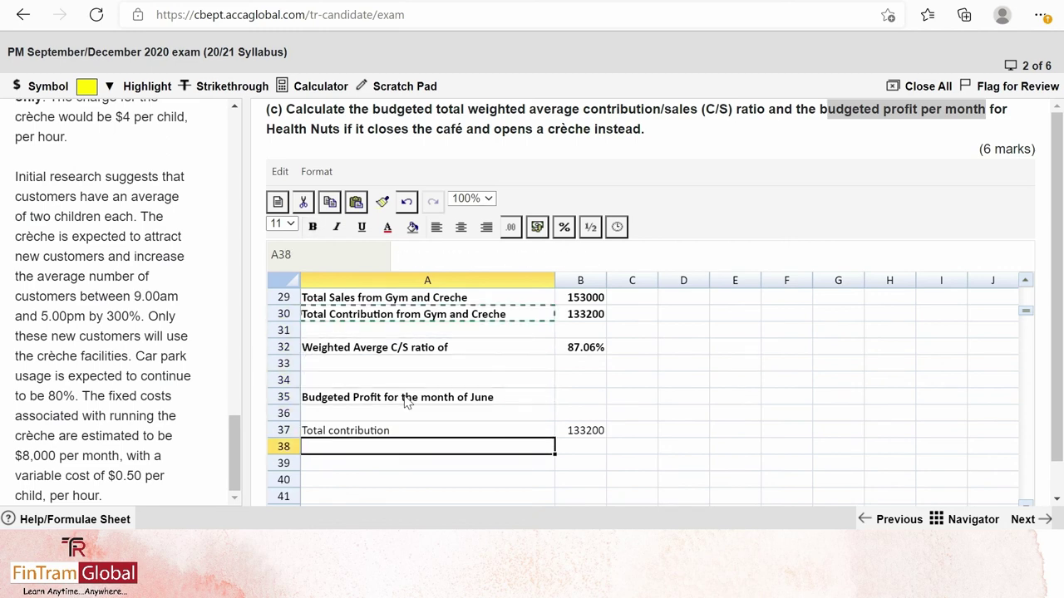
key("Up")
key("ctrl+v")
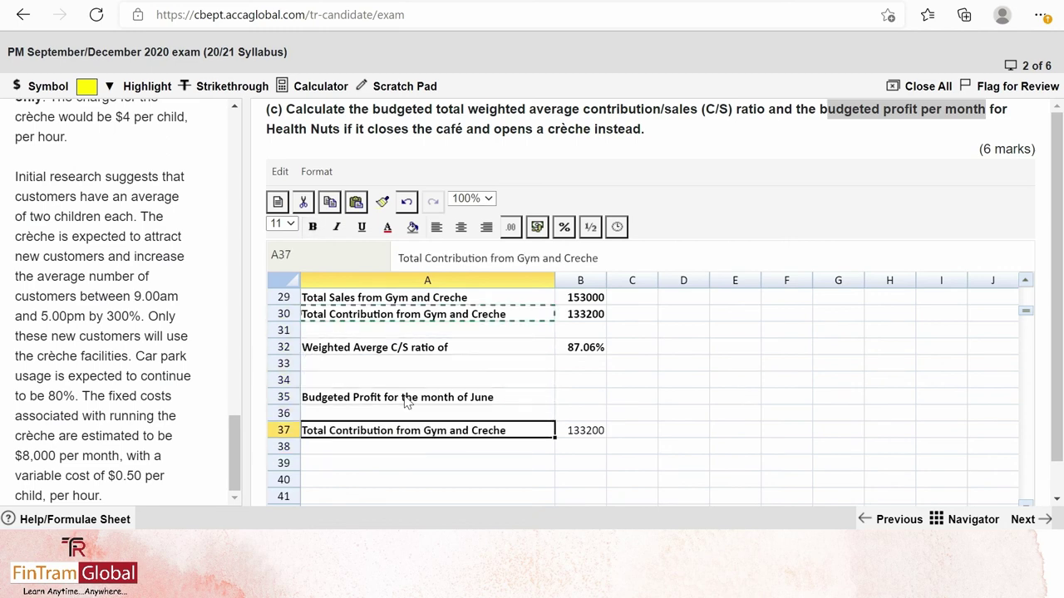
key("ctrl+b")
key("Return")
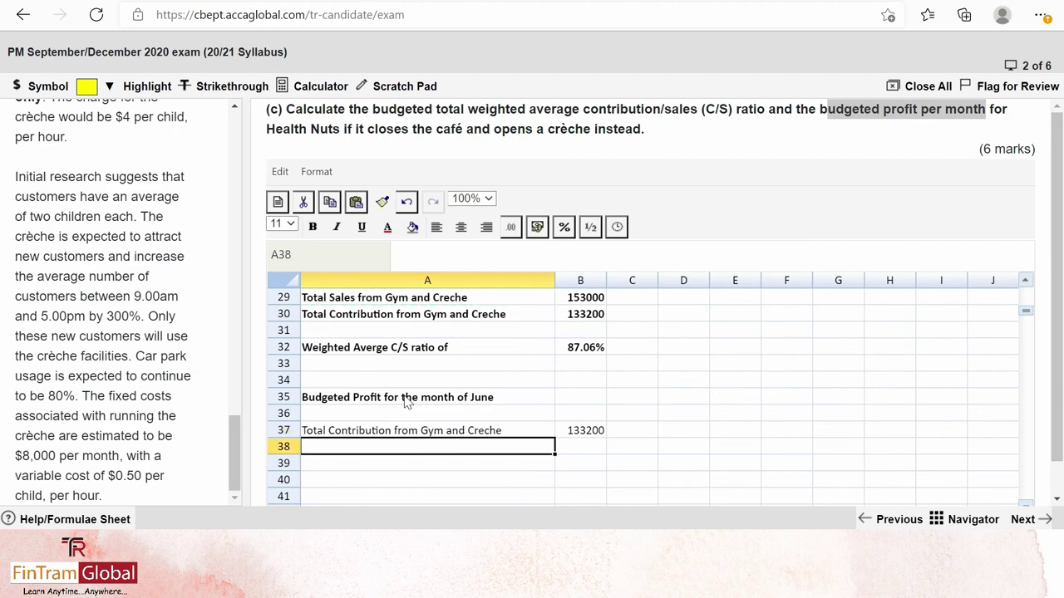
Label A38 as "Less Fixed Cost"
type("Less F")
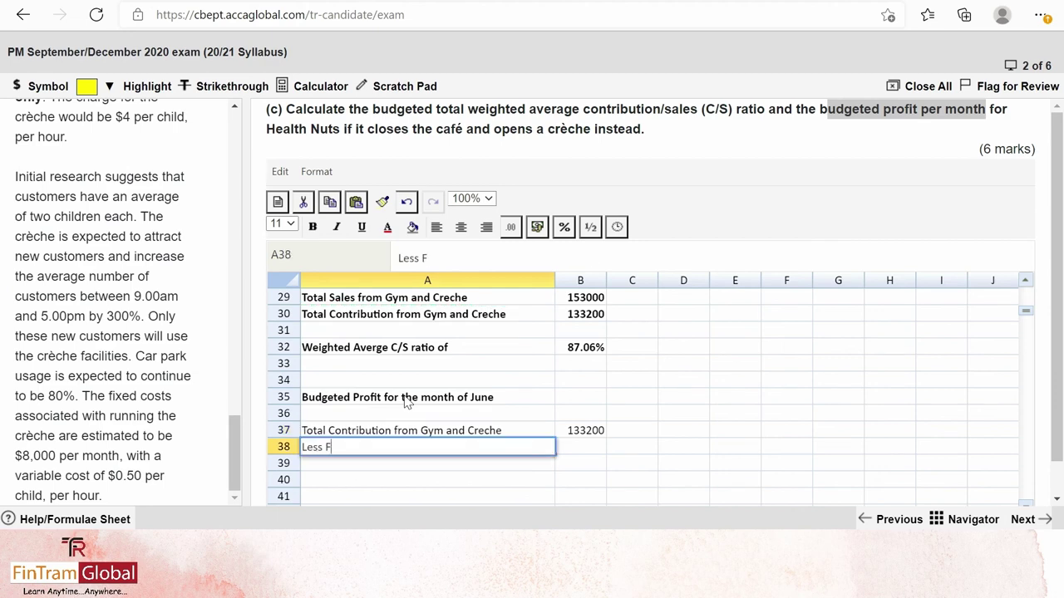
type("ixed Cos")
type("t")
key("Return")
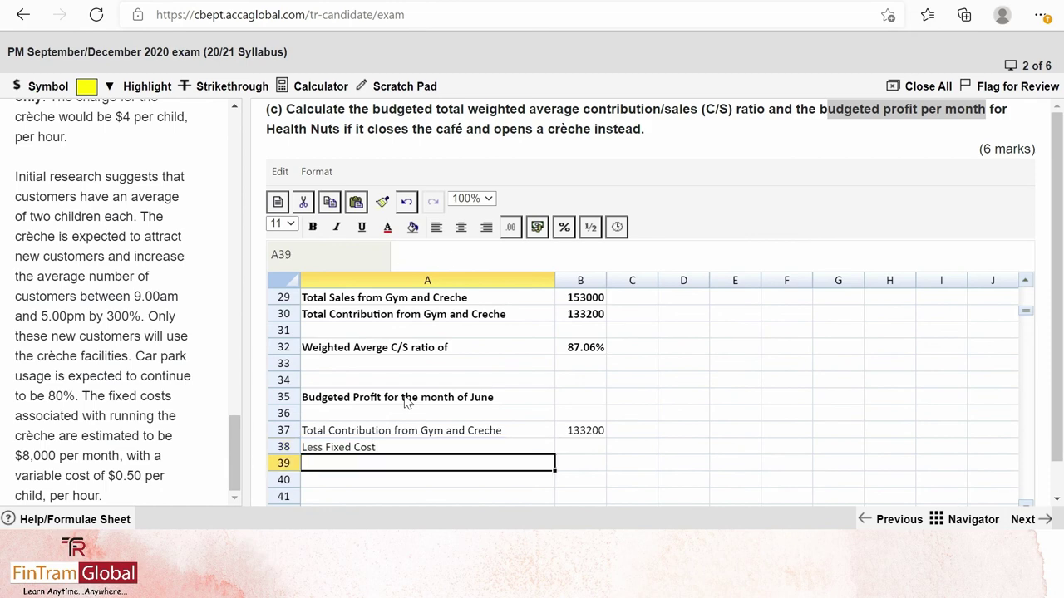
Calculate the fixed cost in B38 with =48000+8000, adding the centre's monthly fixed costs and the crèche's fixed costs
key("Right")
key("Up")
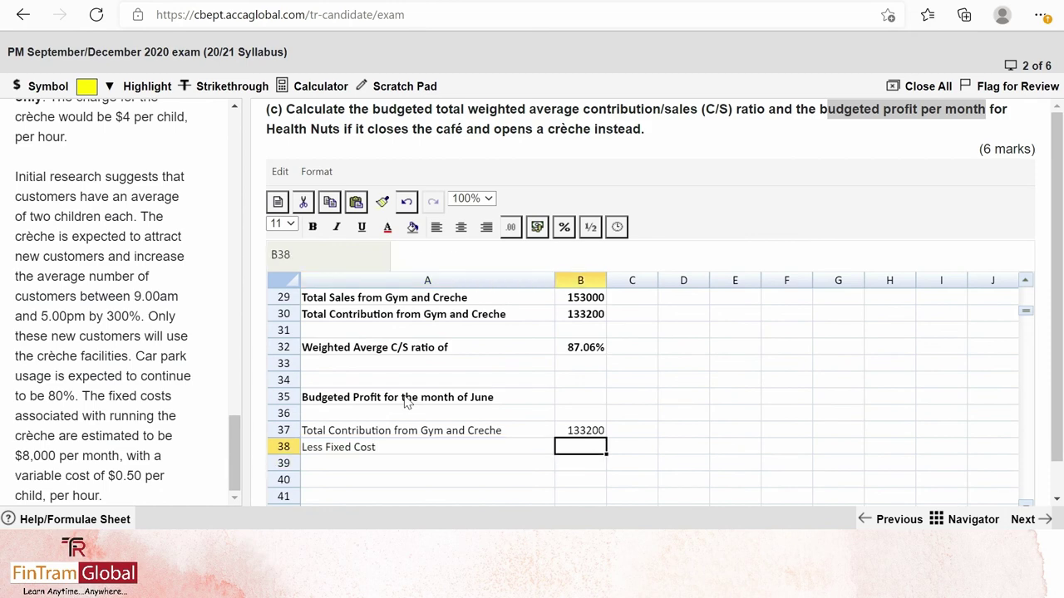
left_click(23, 455)
left_click_drag(23, 455, 104, 455)
left_click(179, 359)
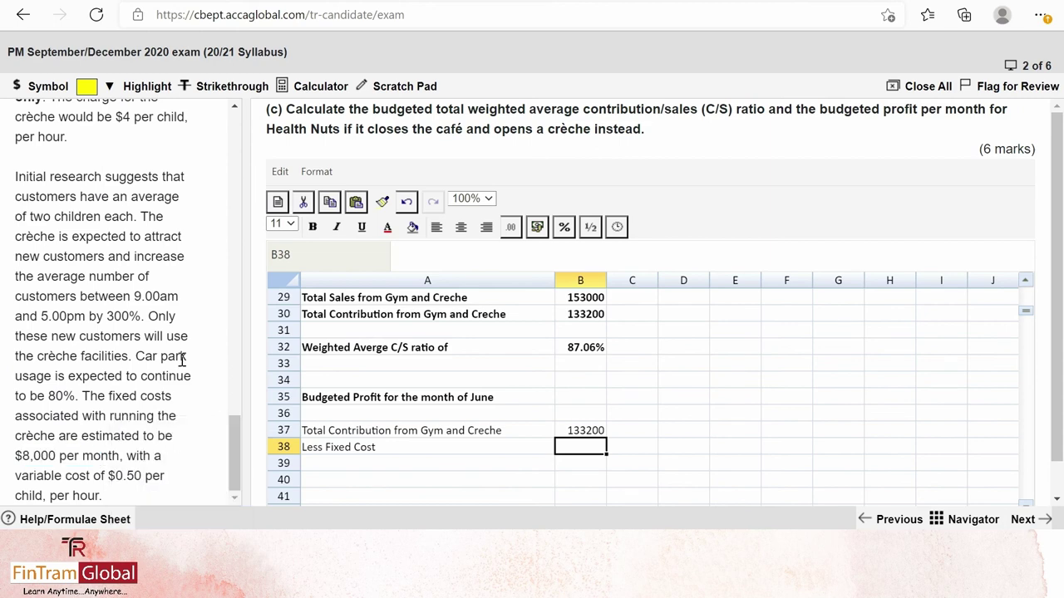
scroll(178, 363, "up", 10)
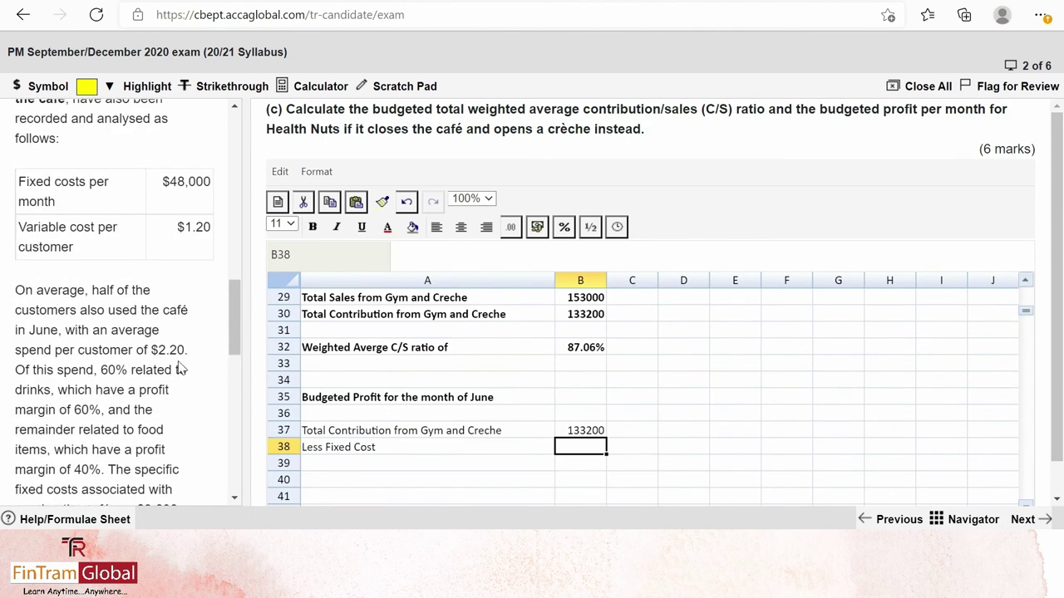
scroll(179, 368, "up", 5)
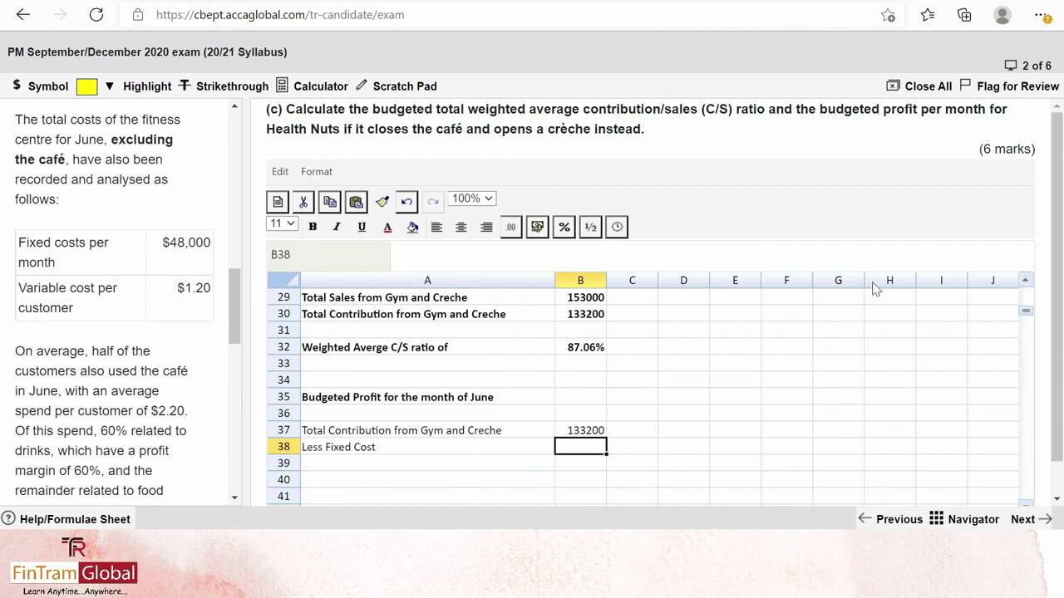
double_click(590, 450)
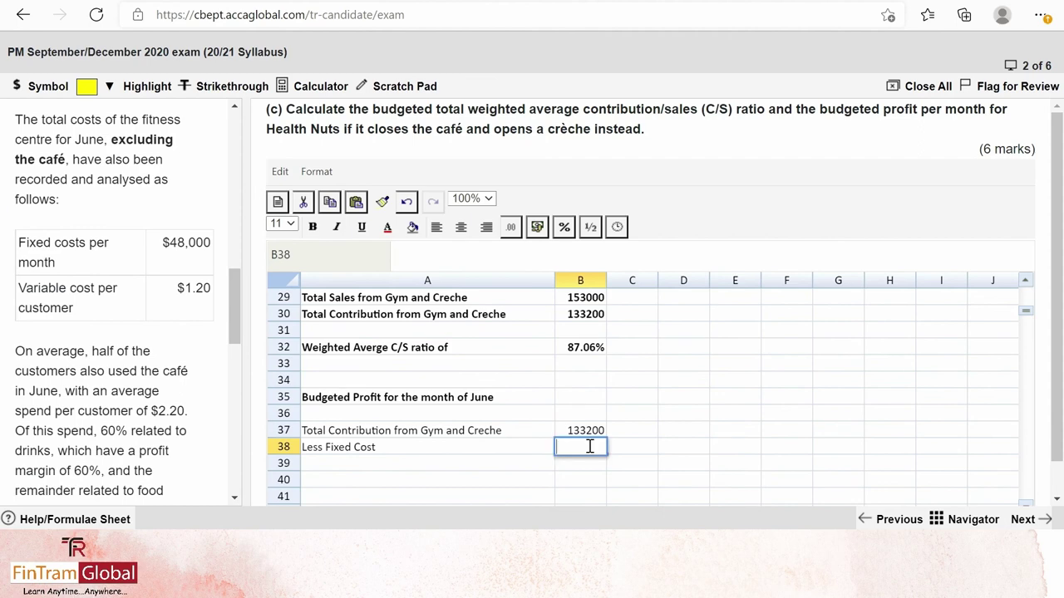
type("=48000+8000")
key("Return")
left_click(590, 448)
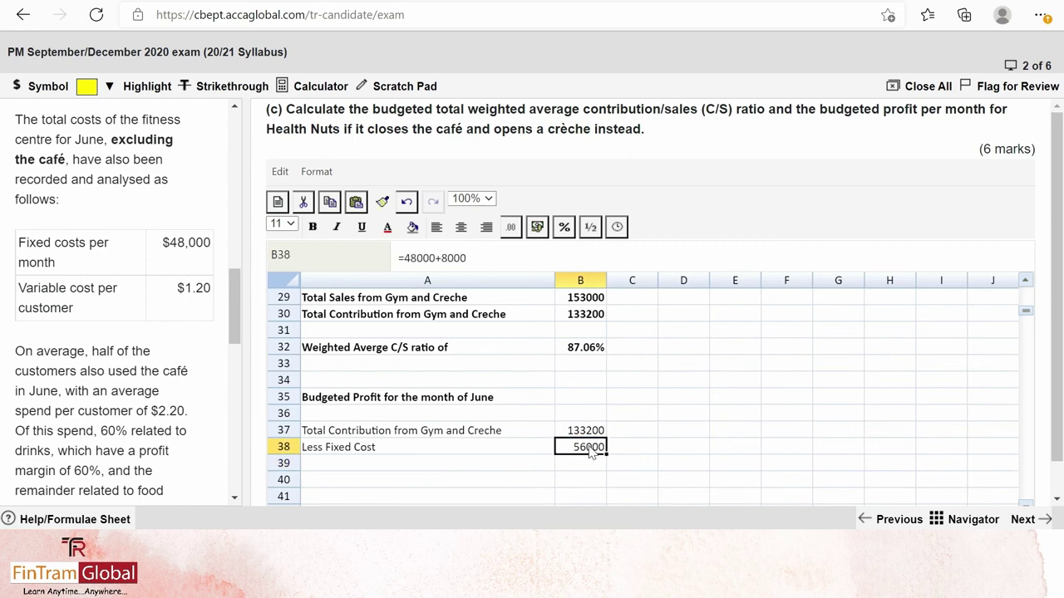
Label A39 as "Budgeted Profit per month"
key("Down")
key("Left")
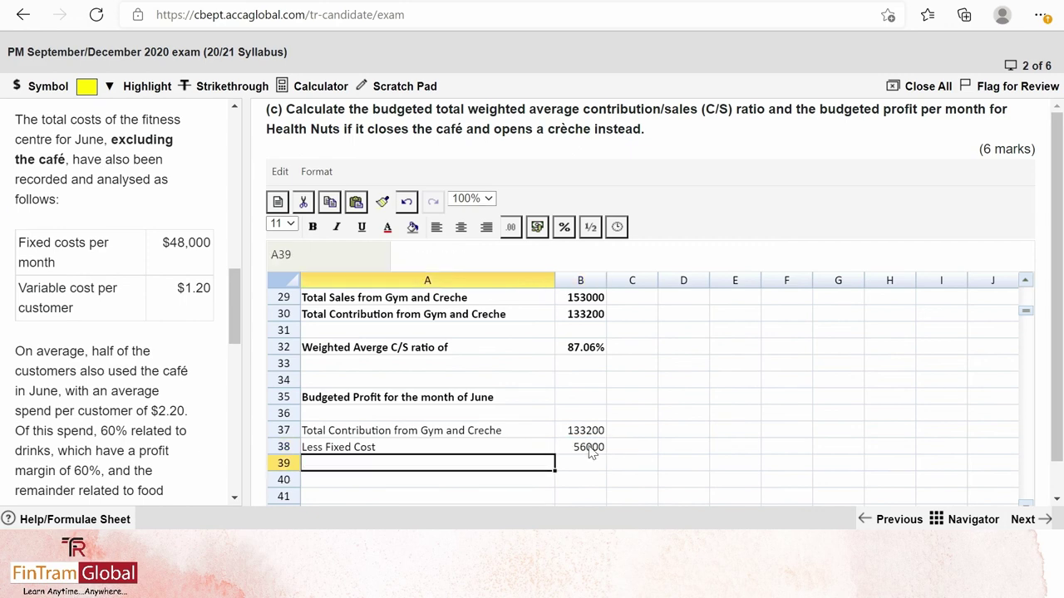
type("Profit")
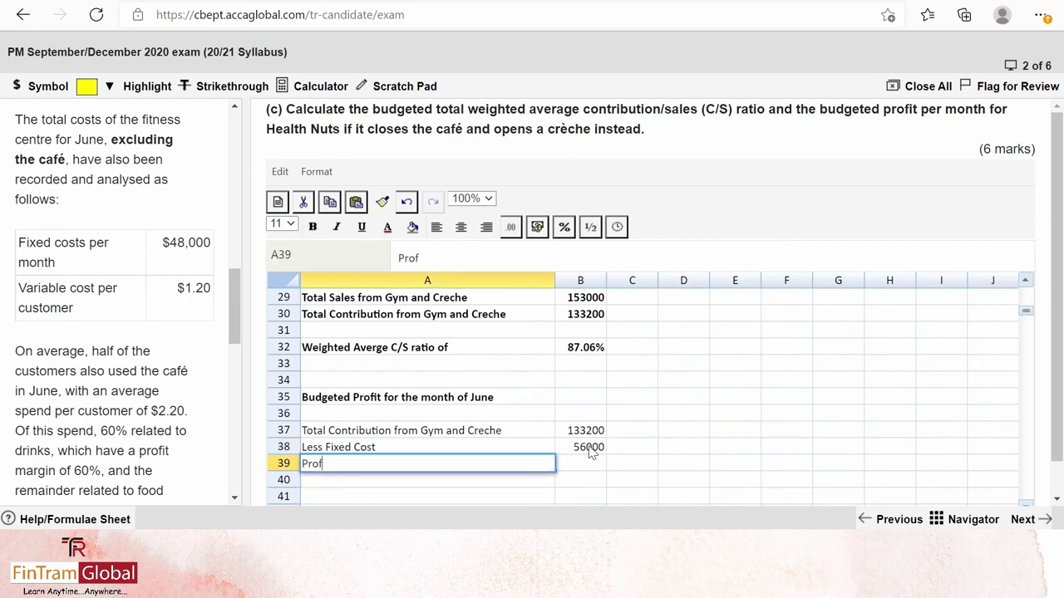
key("BackSpace")
key("BackSpace")
key("BackSpace")
key("BackSpace")
key("BackSpace")
key("BackSpace")
type("Budgeted Profiyt")
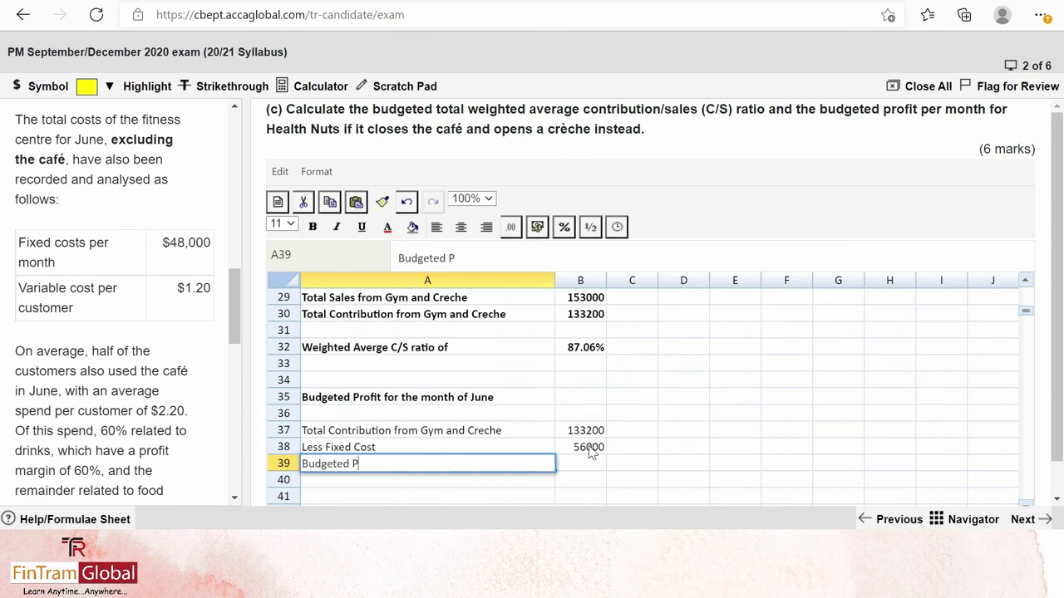
key("BackSpace")
key("BackSpace")
type("t pe m")
key("BackSpace")
key("BackSpace")
key("BackSpace")
type("er mo")
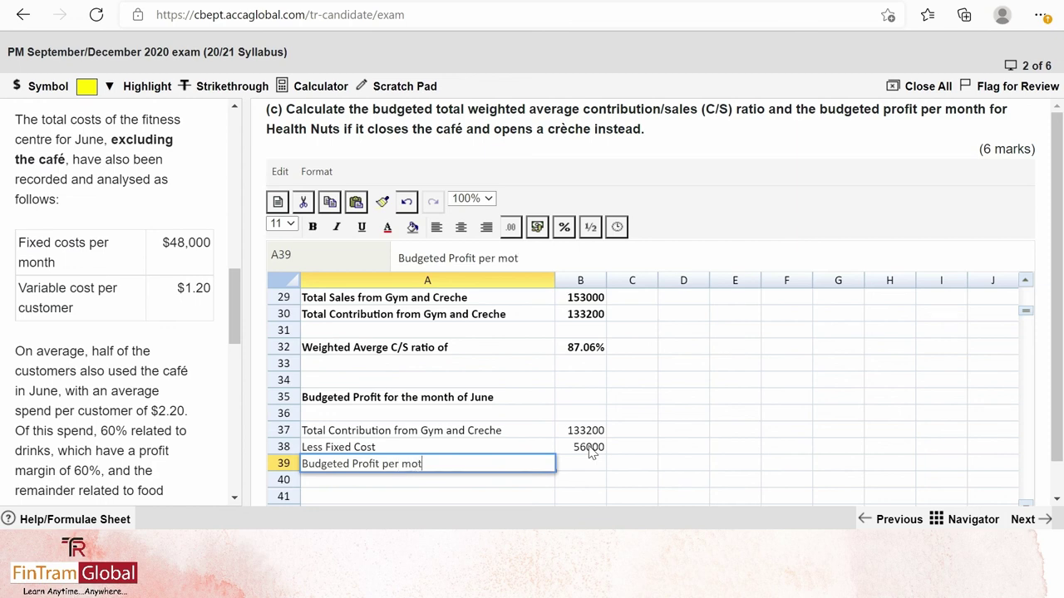
type("nth")
key("Return")
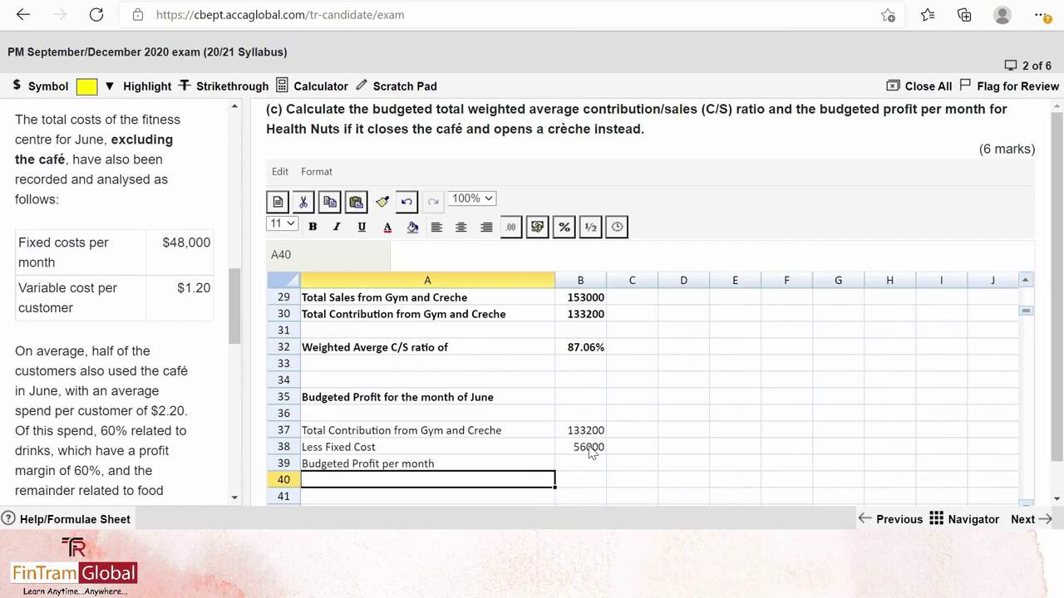
Calculate the budgeted profit in B39 by subtracting the fixed cost from the total contribution with =B37-B38
key("Up")
key("Right")
type("=")
key("Up")
key("Up")
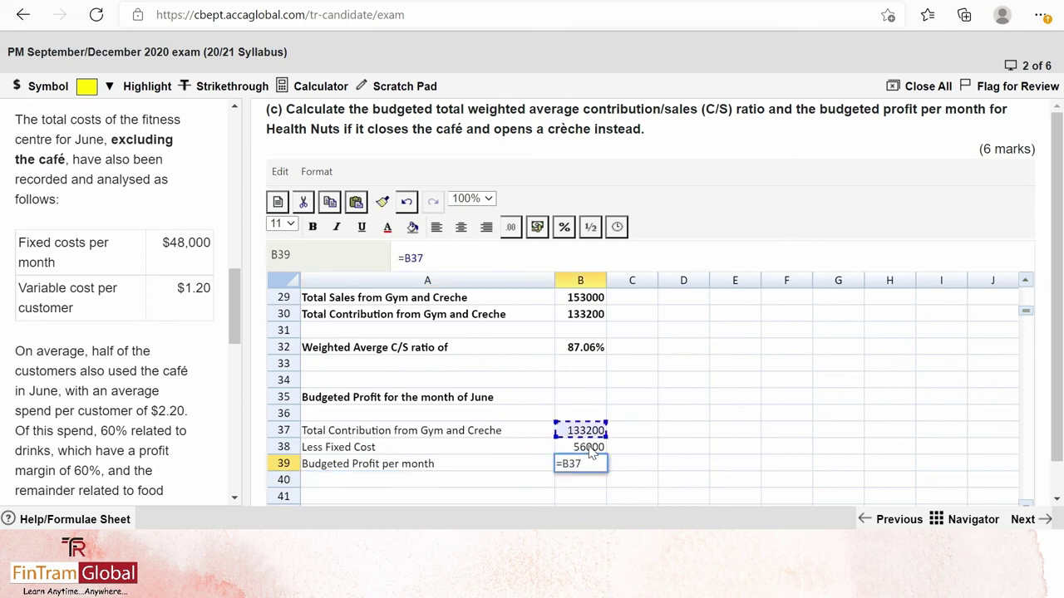
type("-")
key("Up")
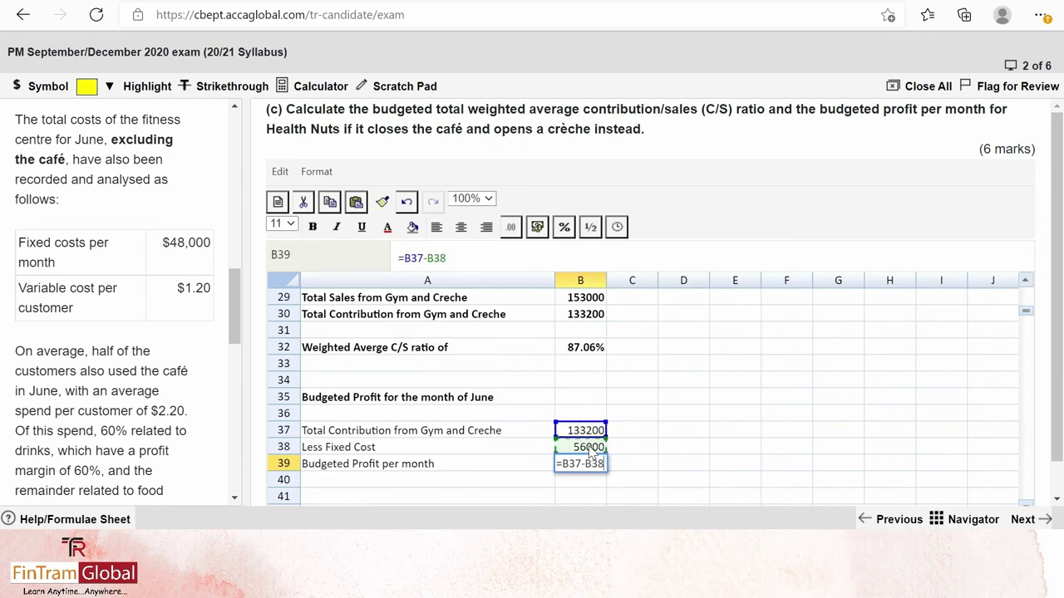
key("Return")
Make the budgeted profit label and value in A39:B39 bold
key("Up")
key("shift+Left")
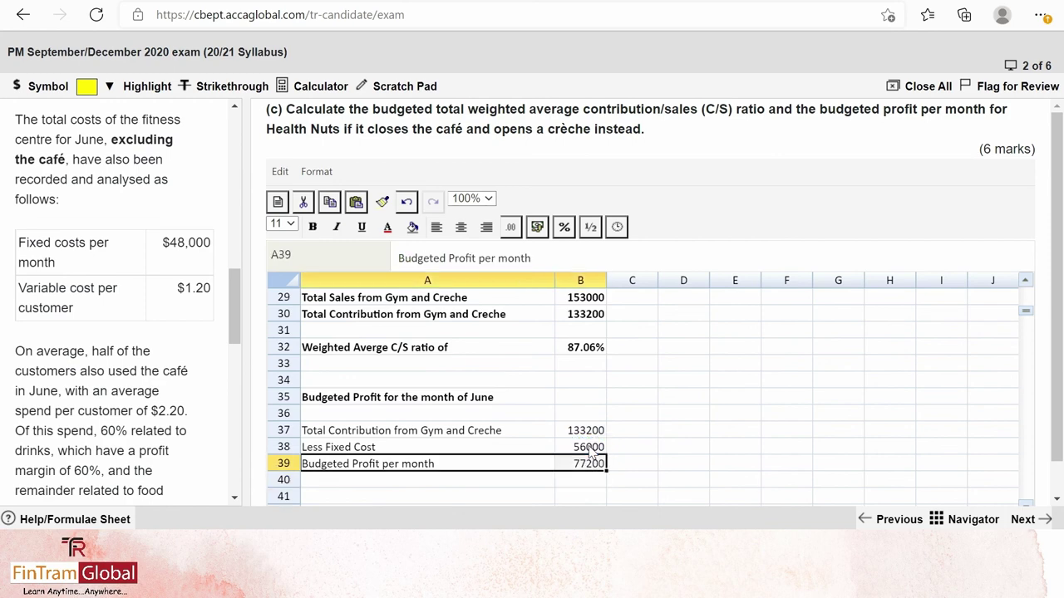
key("ctrl+b")
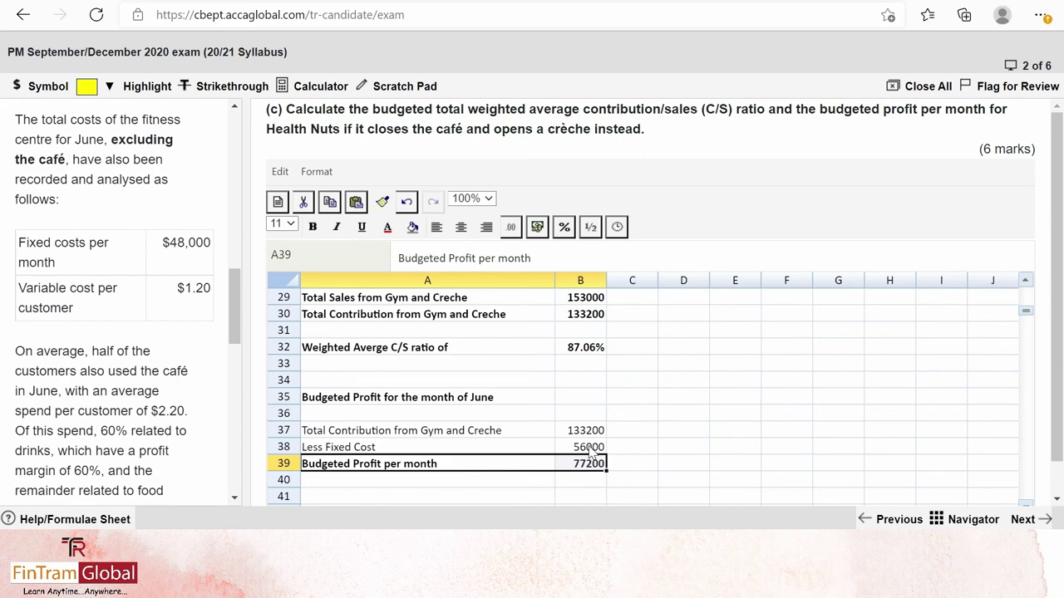
scroll(599, 399, "down", 2)
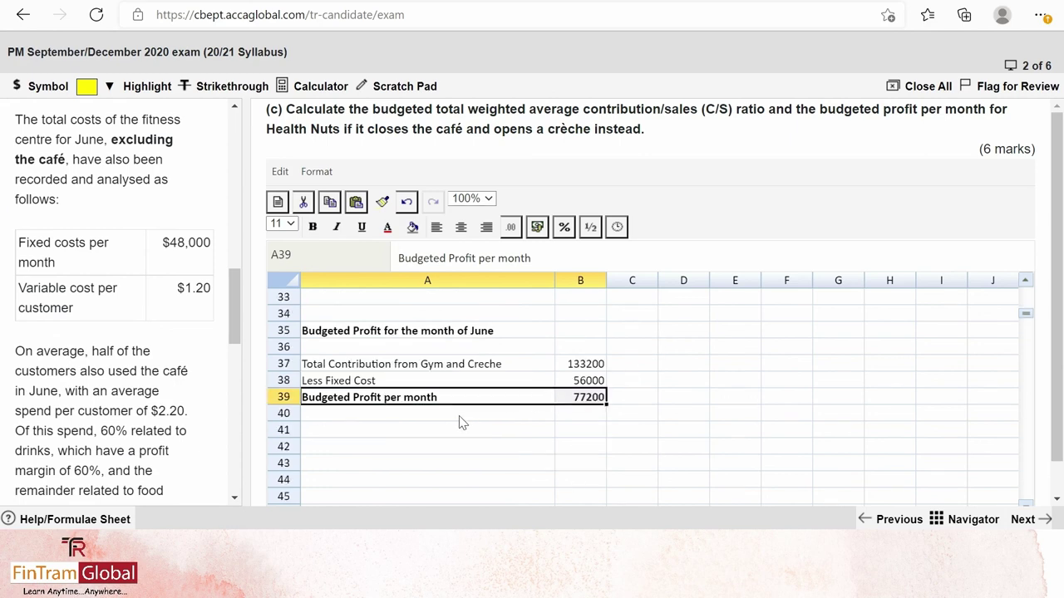
scroll(449, 386, "up", 10)
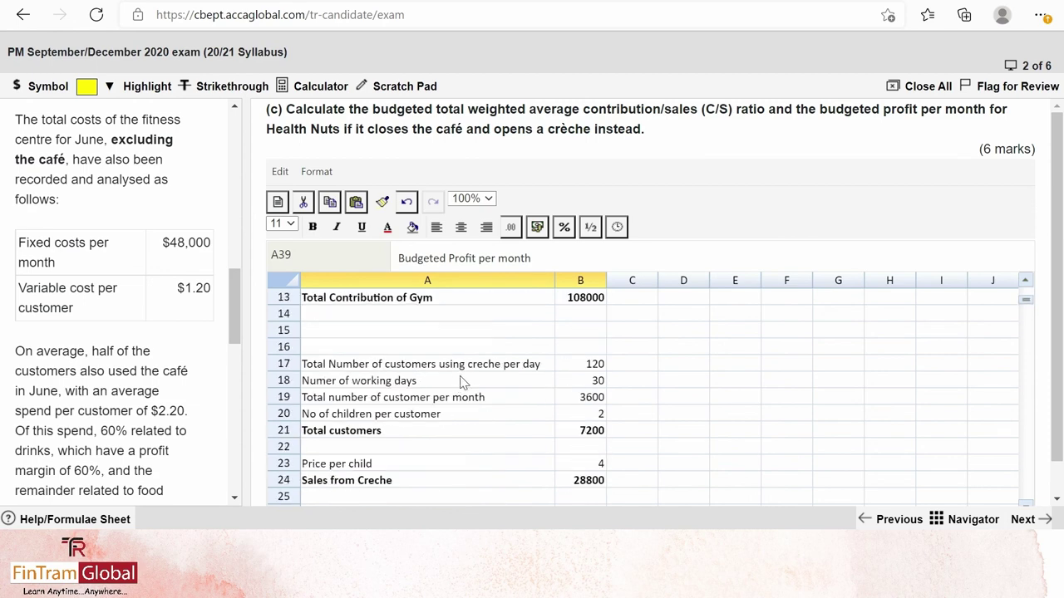